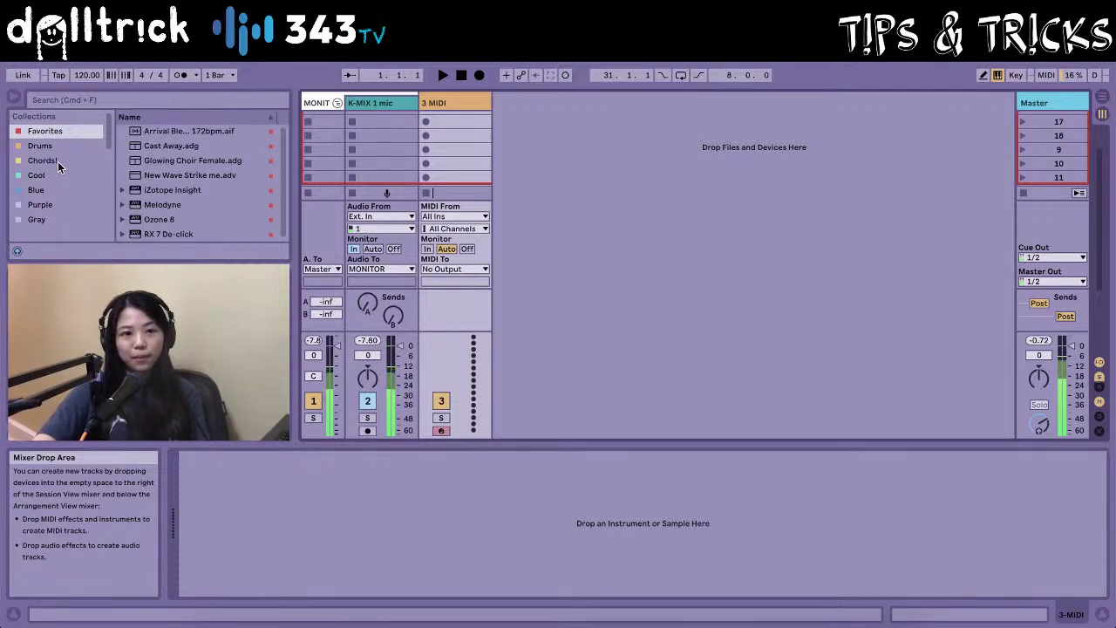
Load an empty Drum Rack from the browser's Drums category onto the 3 MIDI track.
scroll(67, 207, "down", 3)
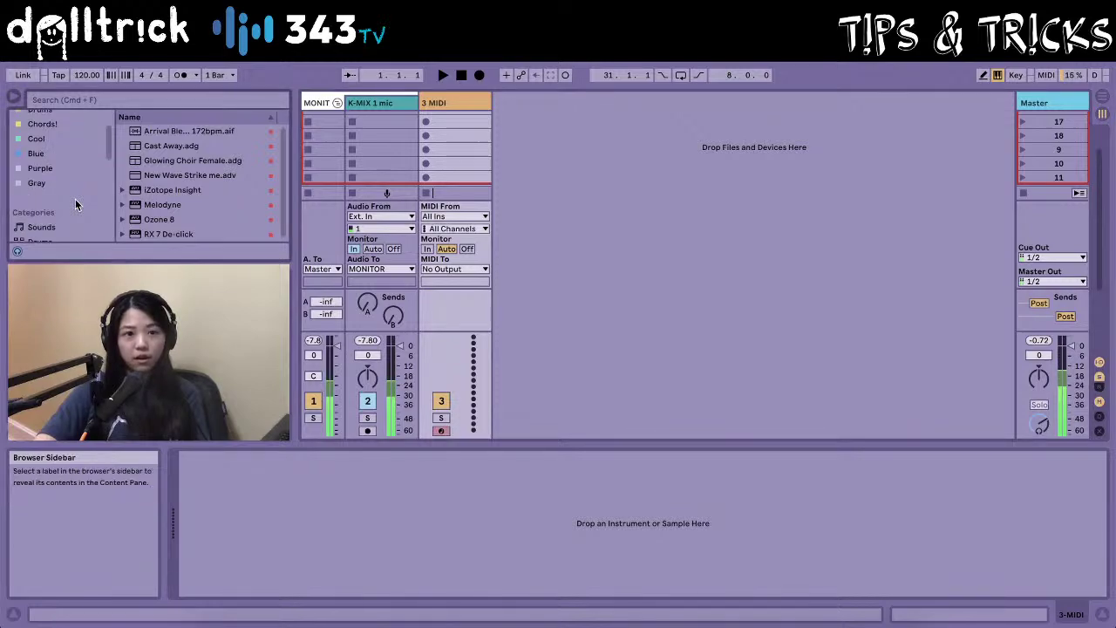
scroll(66, 206, "down", 3)
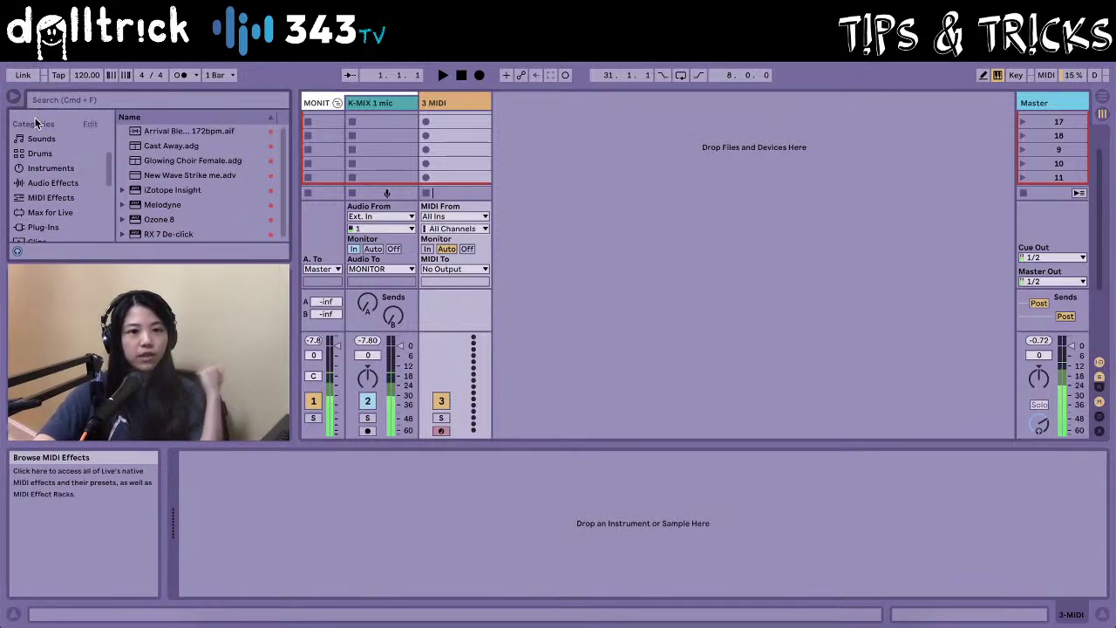
left_click(45, 155)
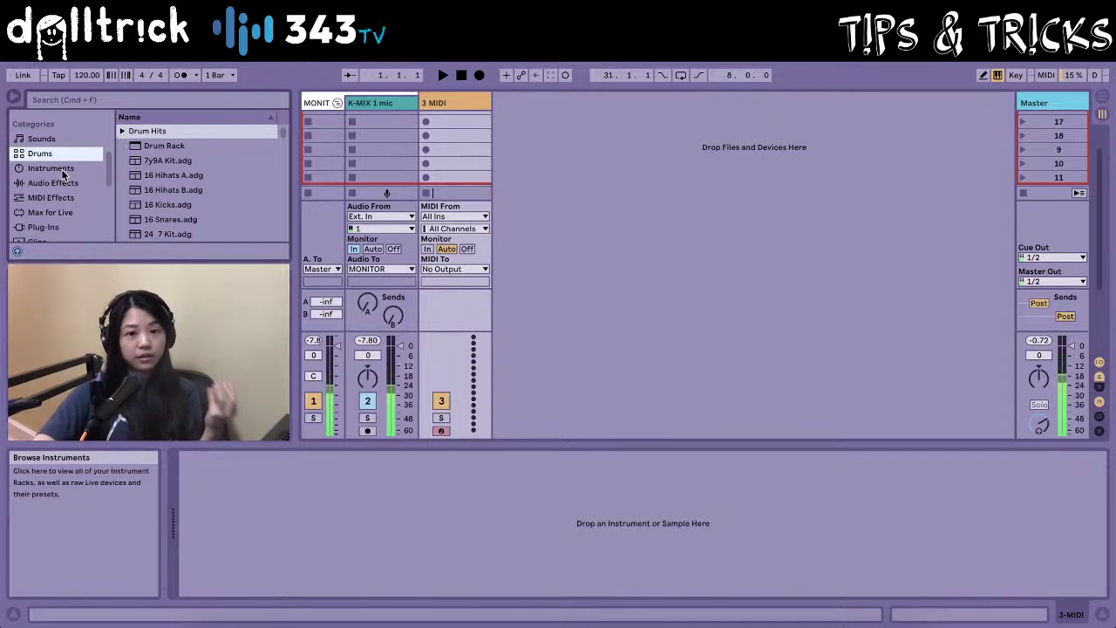
left_click(150, 150)
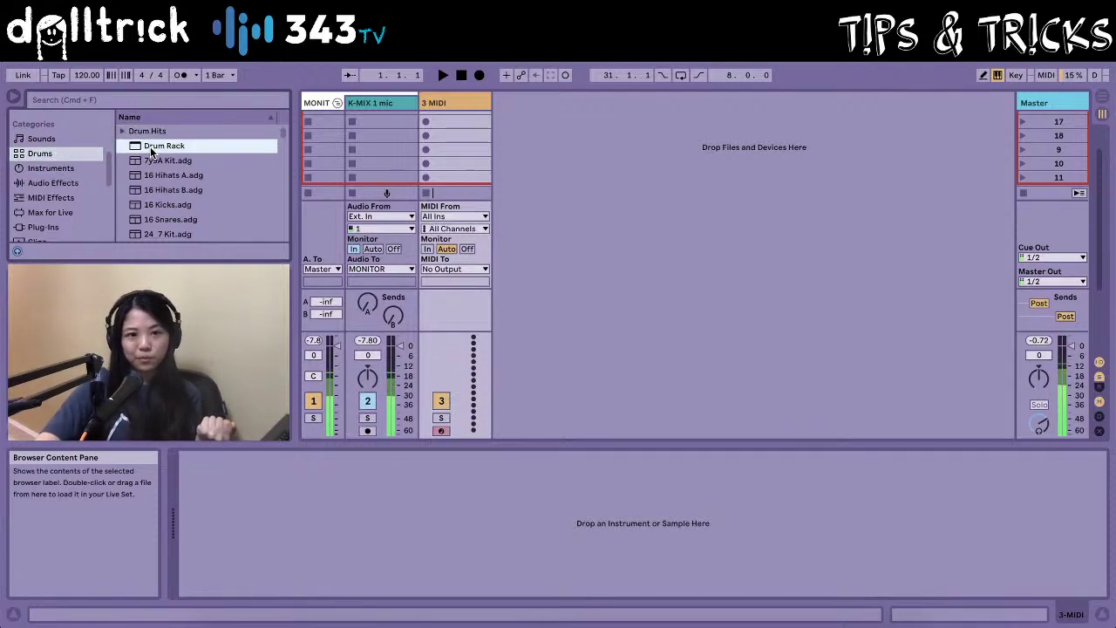
left_click_drag(459, 128, 459, 128)
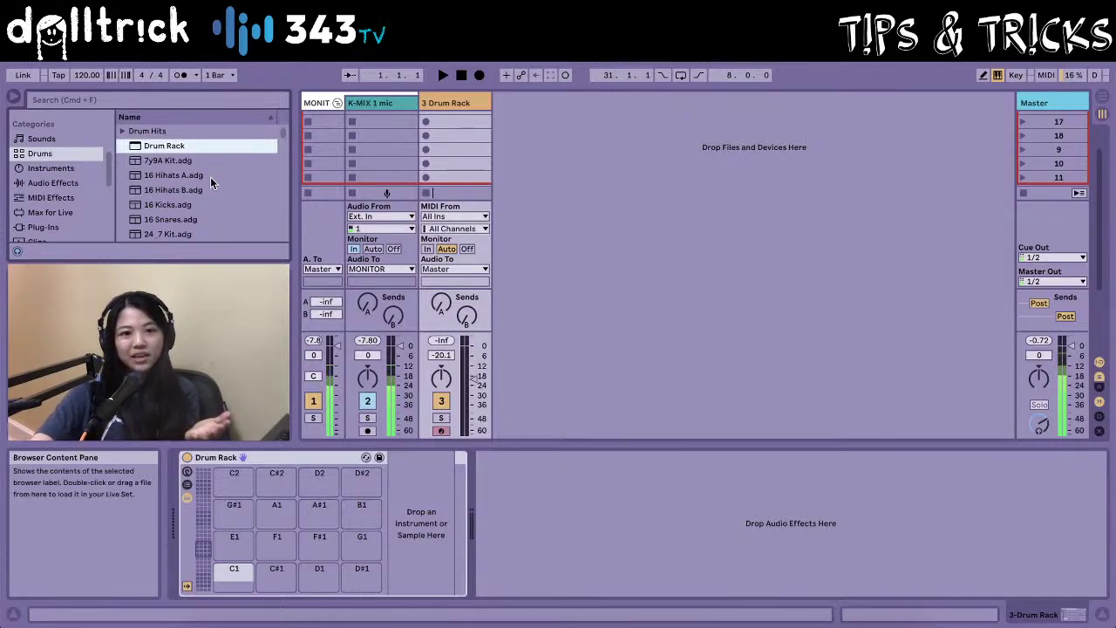
Preview several drum presets in the browser, including 212 Kit, Acoustified Kit 09, Agogo High and Acoustified Kit 19.
scroll(195, 213, "down", 1)
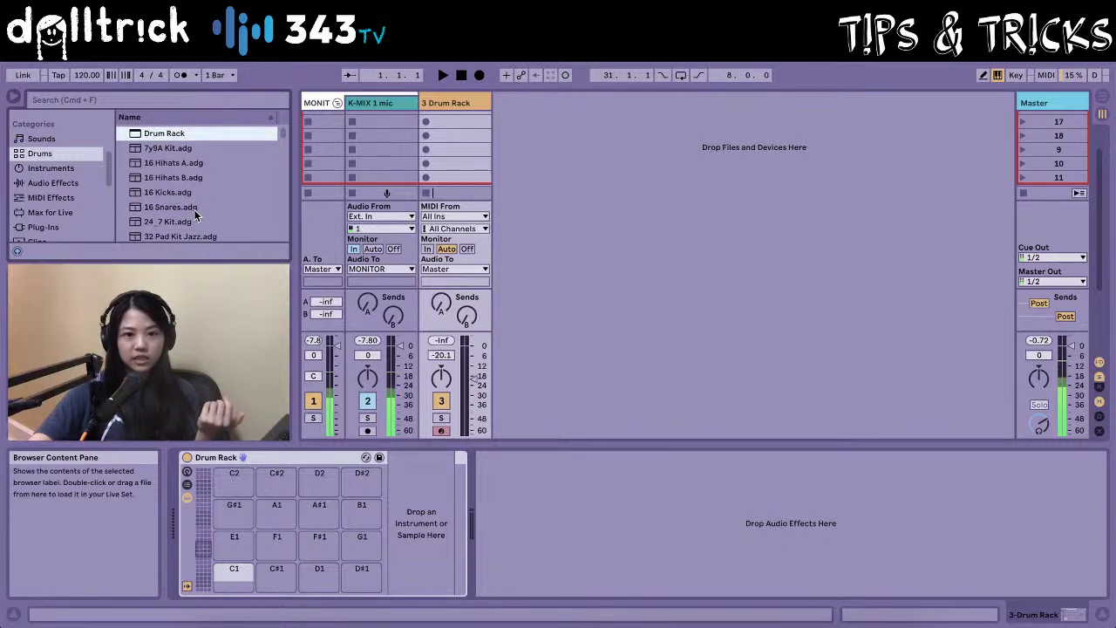
scroll(195, 213, "down", 10)
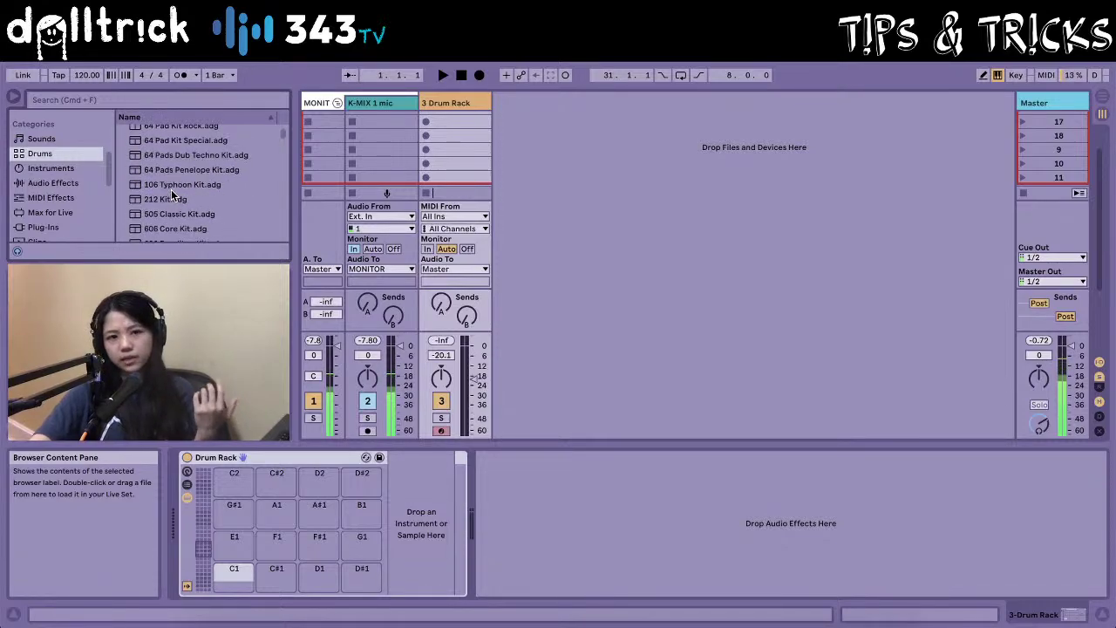
left_click(177, 199)
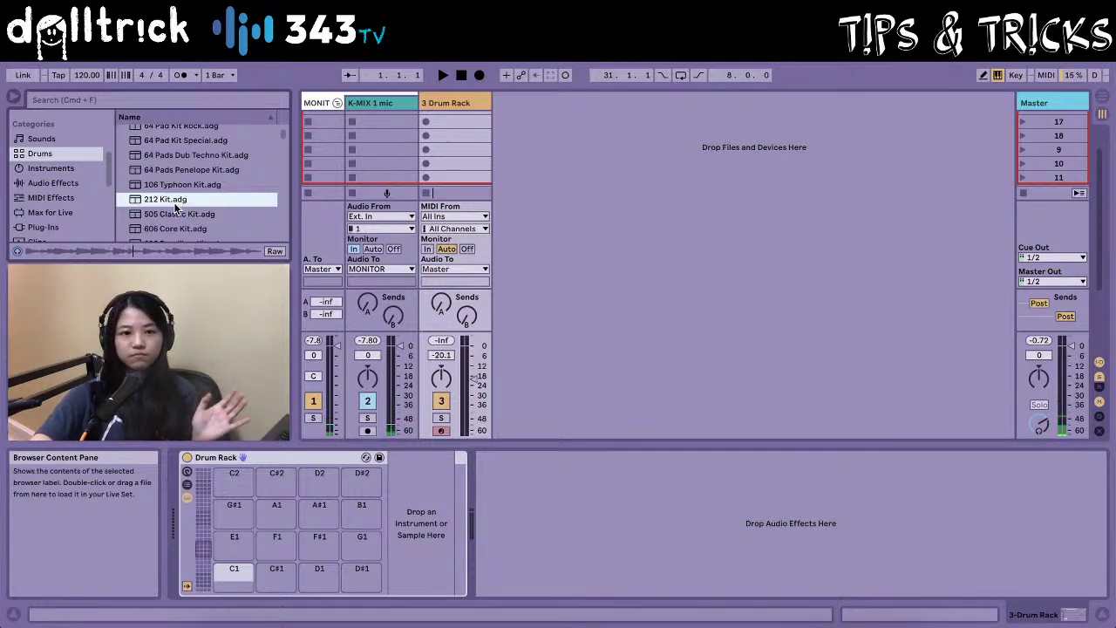
scroll(175, 209, "down", 5)
left_click(185, 222)
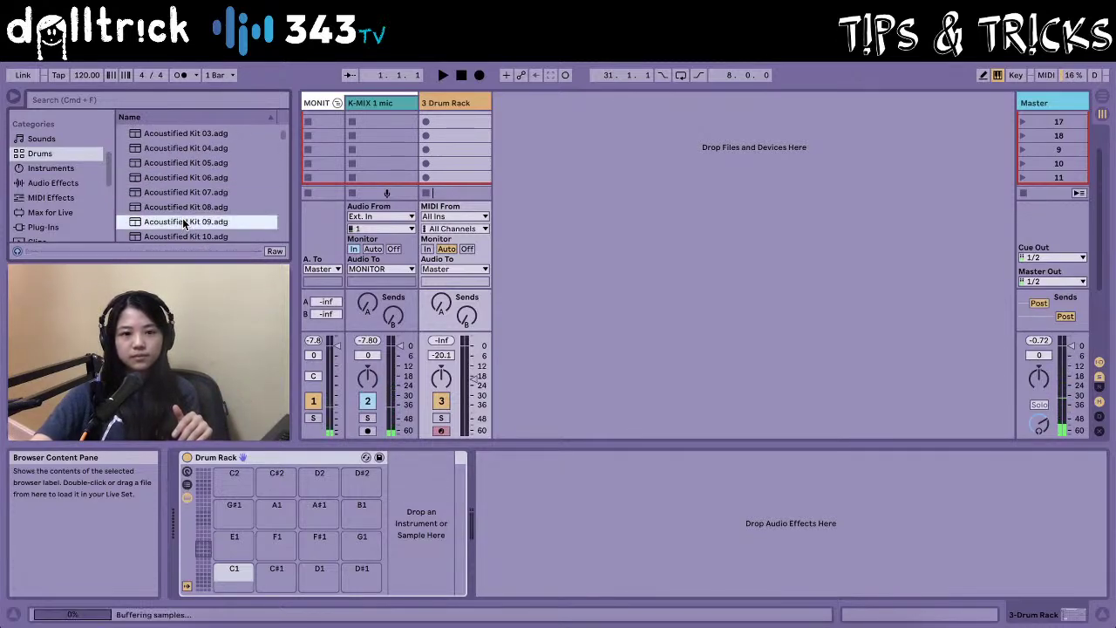
scroll(183, 223, "down", 3)
left_click(183, 223)
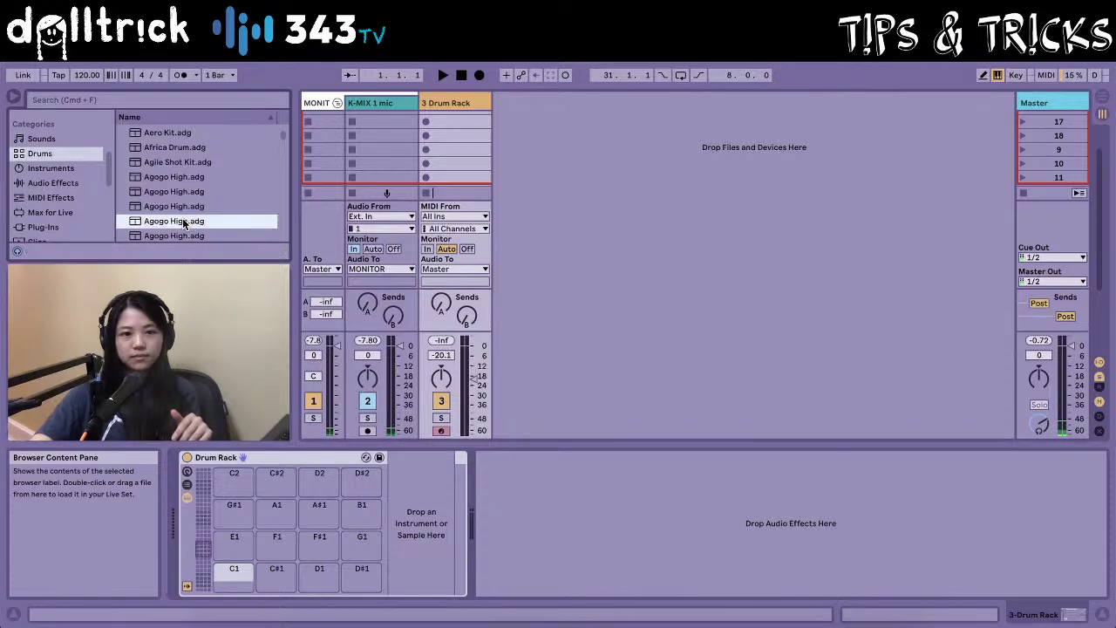
scroll(185, 209, "up", 3)
left_click(188, 194)
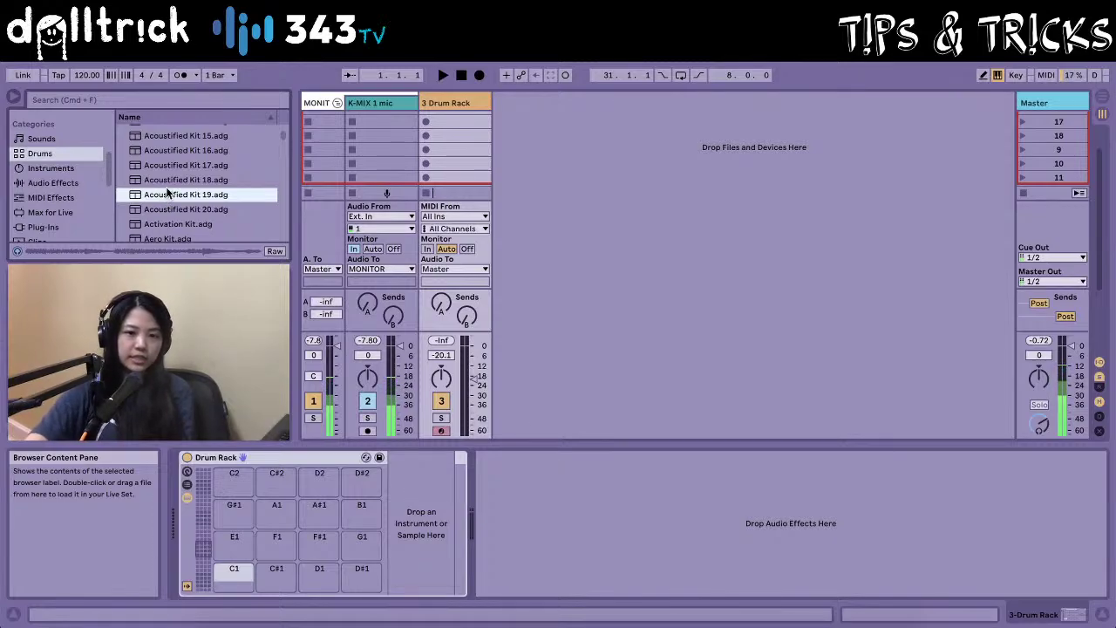
Find 909 Flavour Kit among the drum presets and load it onto a new MIDI track beside the Drum Rack track.
scroll(191, 178, "up", 5)
scroll(192, 181, "up", 2)
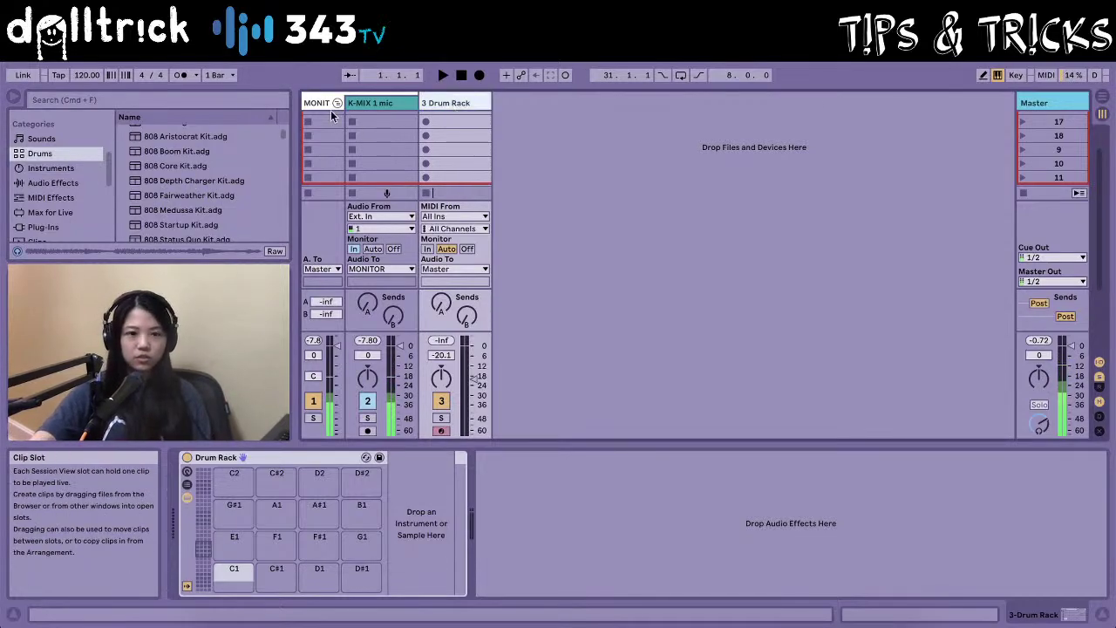
scroll(174, 190, "down", 3)
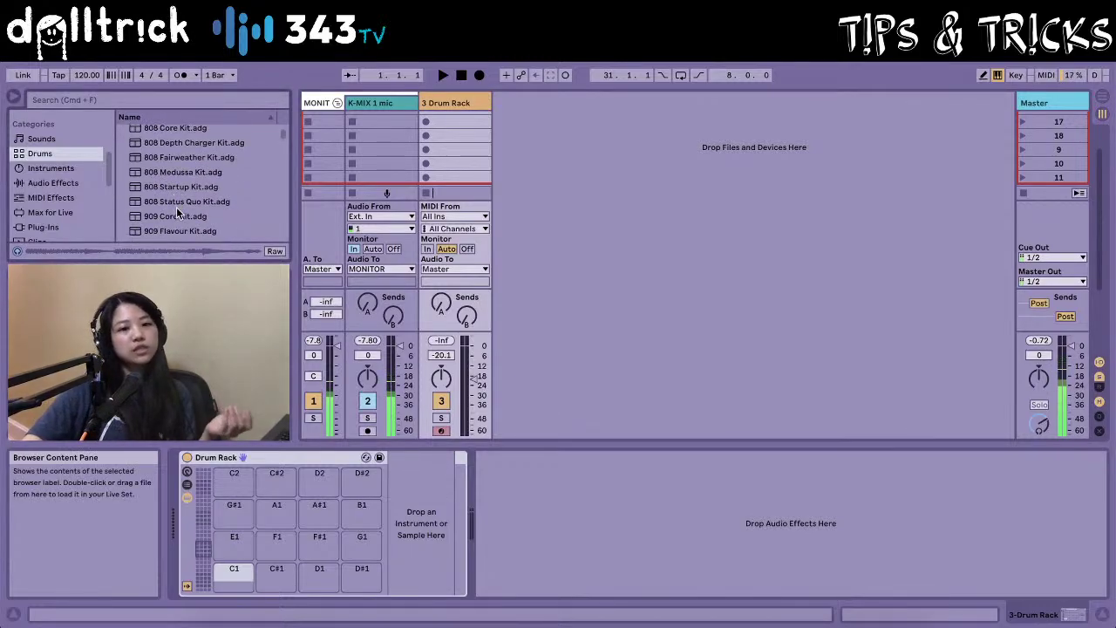
scroll(197, 205, "down", 4)
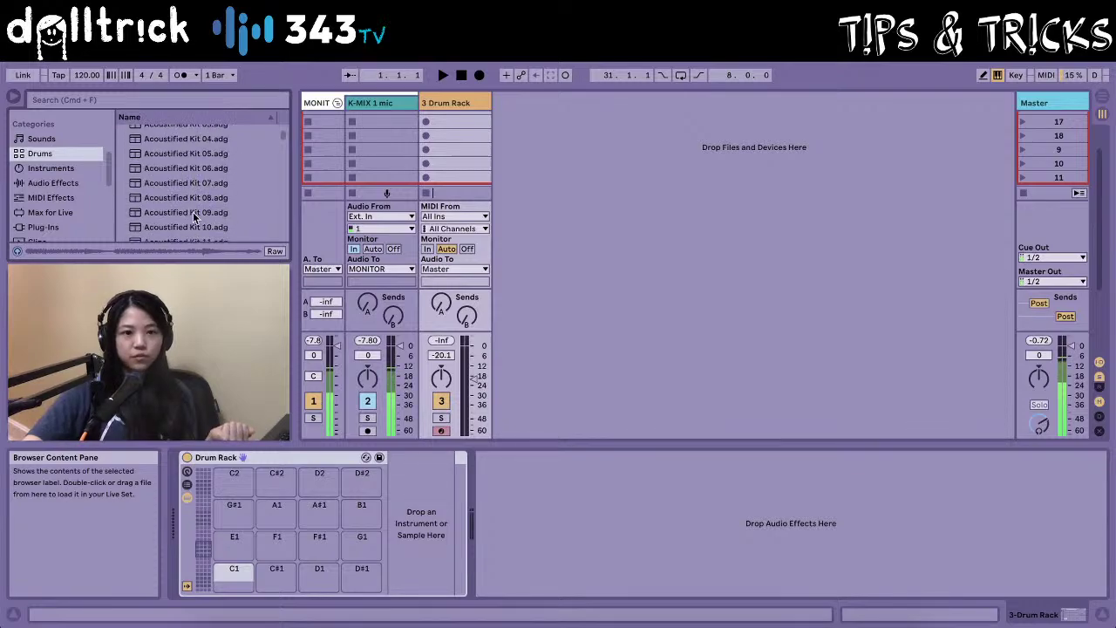
left_click(161, 196)
scroll(165, 199, "up", 5)
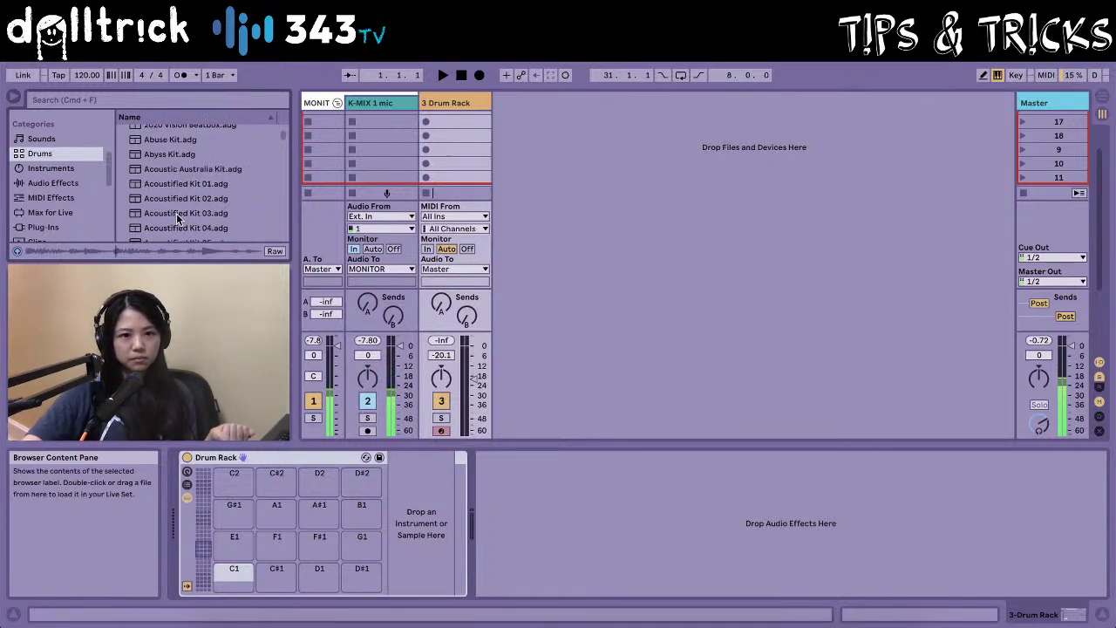
left_click(165, 193)
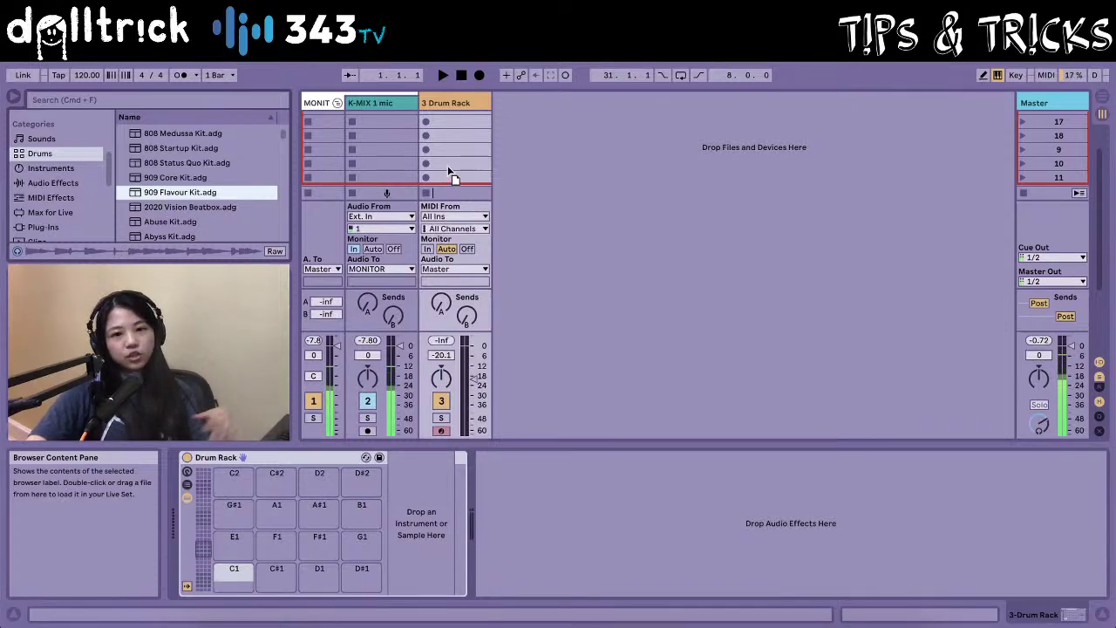
left_click_drag(452, 174, 554, 165)
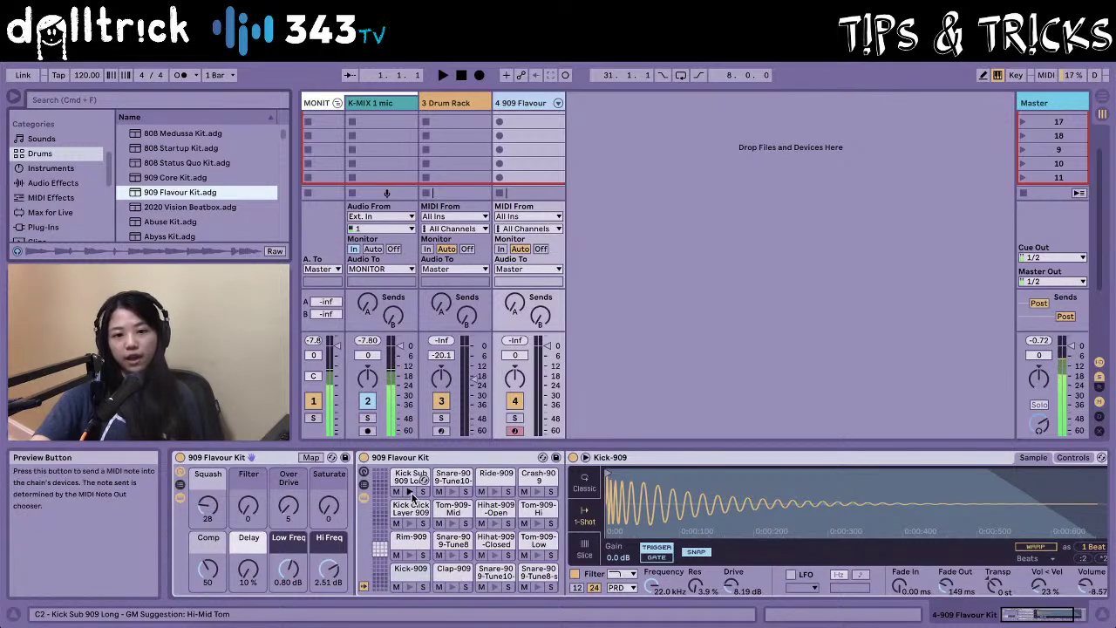
Audition the Snare-909-Tune10 and Crash-909 pads, and lower the 909 Flavour track's volume to -18.0 dB.
left_click(453, 494)
left_click(455, 495)
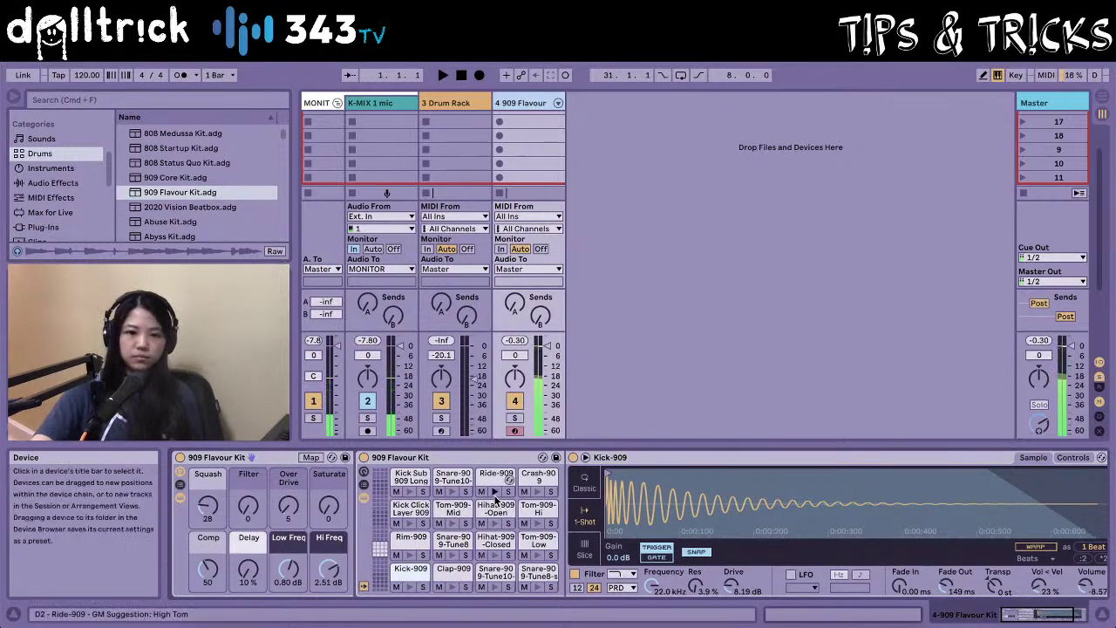
left_click(537, 494)
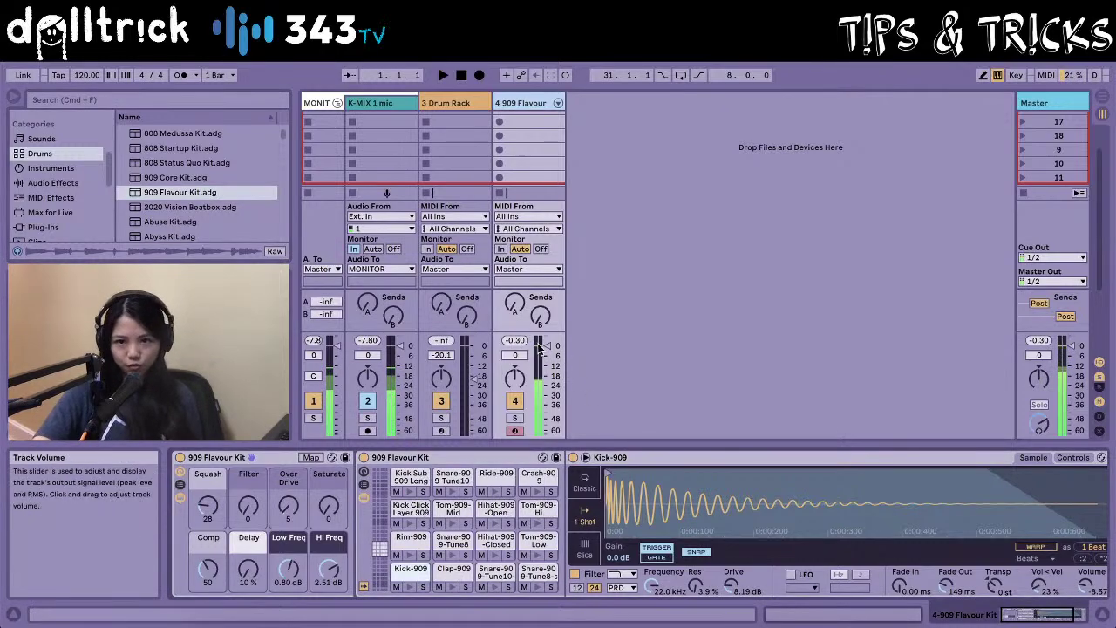
left_click_drag(539, 349, 547, 373)
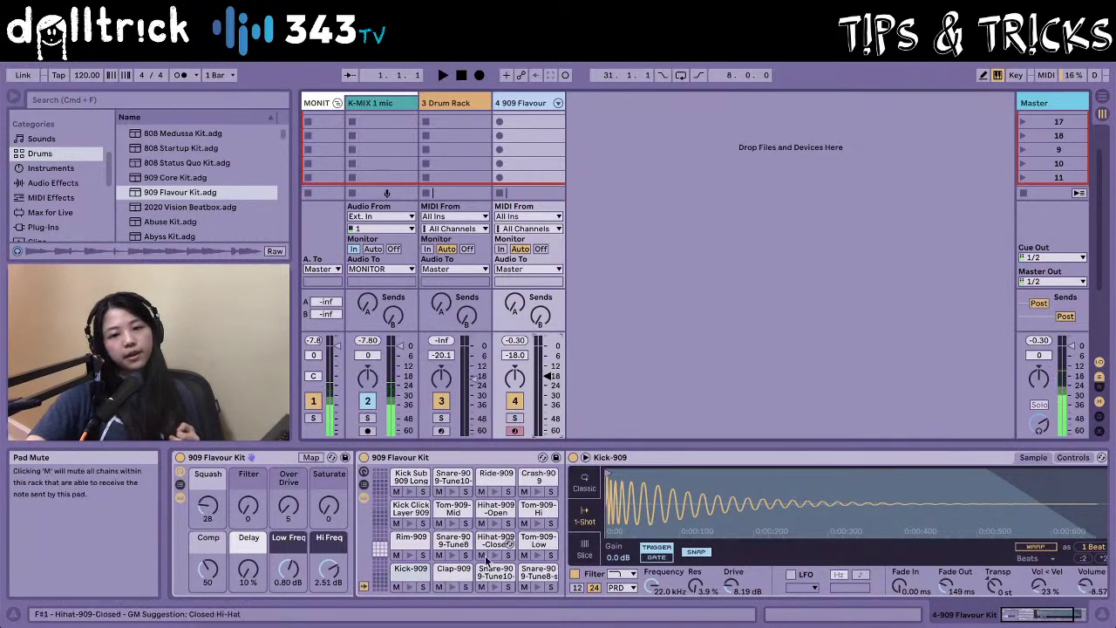
Audition the Snare-909-Tune8, Tom-909-Mid, Ride-909 and Crash-909 pads of the 909 Flavour Kit.
left_click(449, 555)
left_click(450, 555)
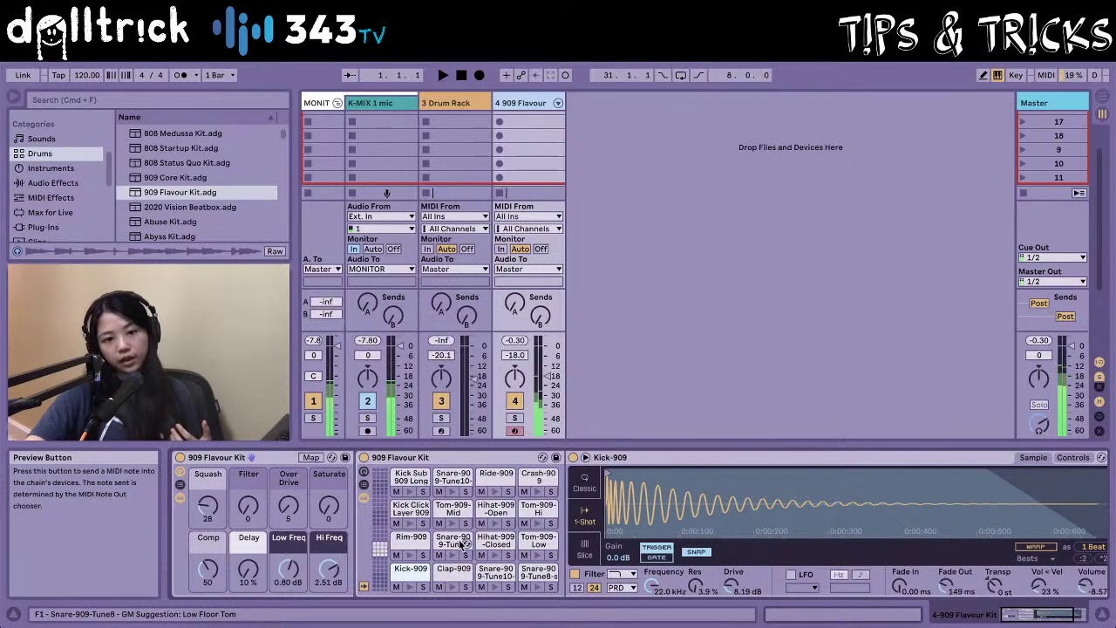
left_click(454, 524)
left_click(495, 493)
left_click(529, 494)
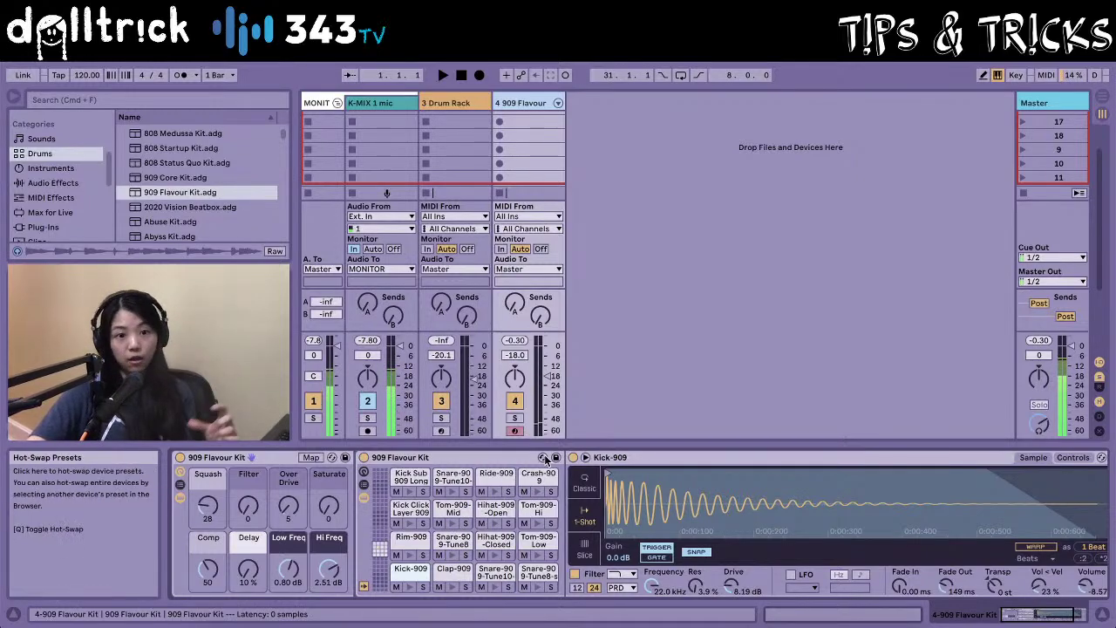
Preview the 64 Pad Kit Rock, 64 Pad Kit Jazz and 64 Pad Finger Snare LBB presets in the drum list.
scroll(213, 217, "up", 2)
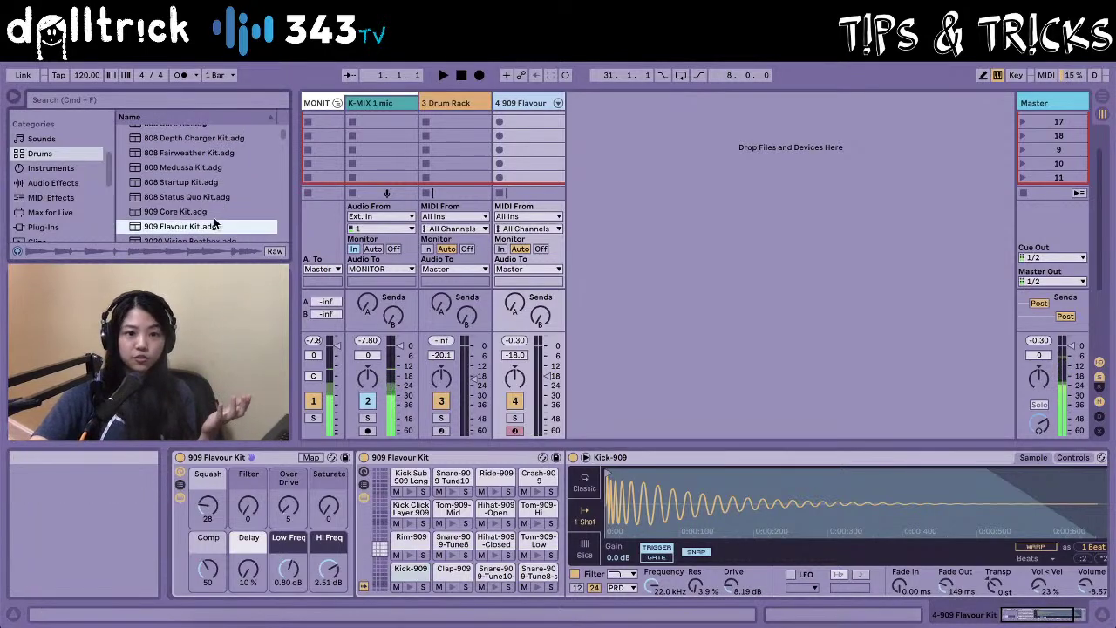
scroll(209, 216, "up", 10)
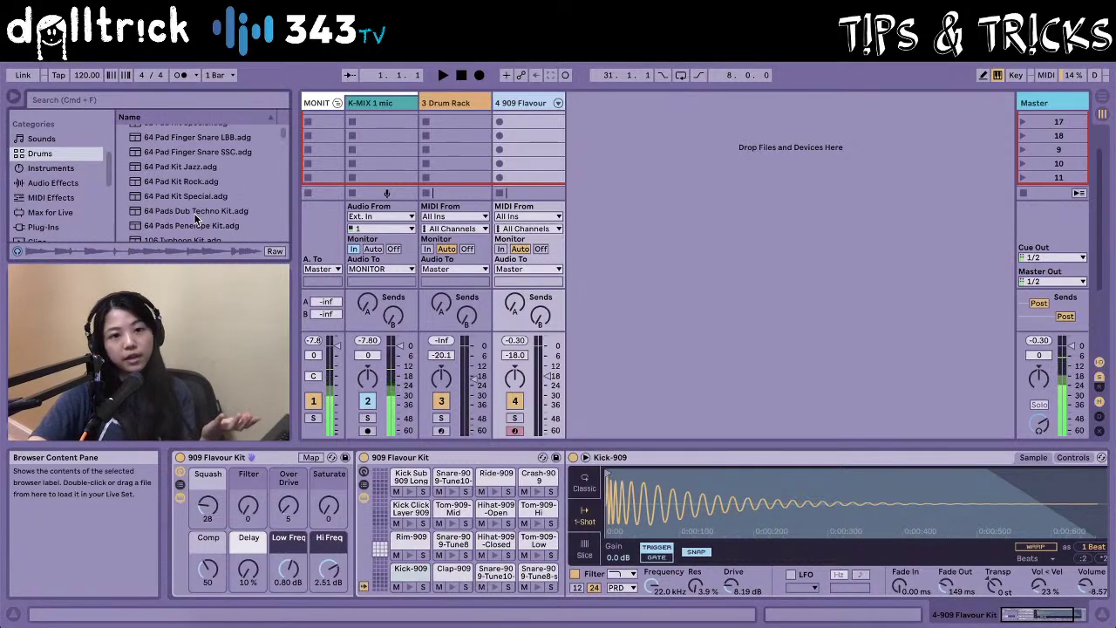
scroll(196, 218, "up", 3)
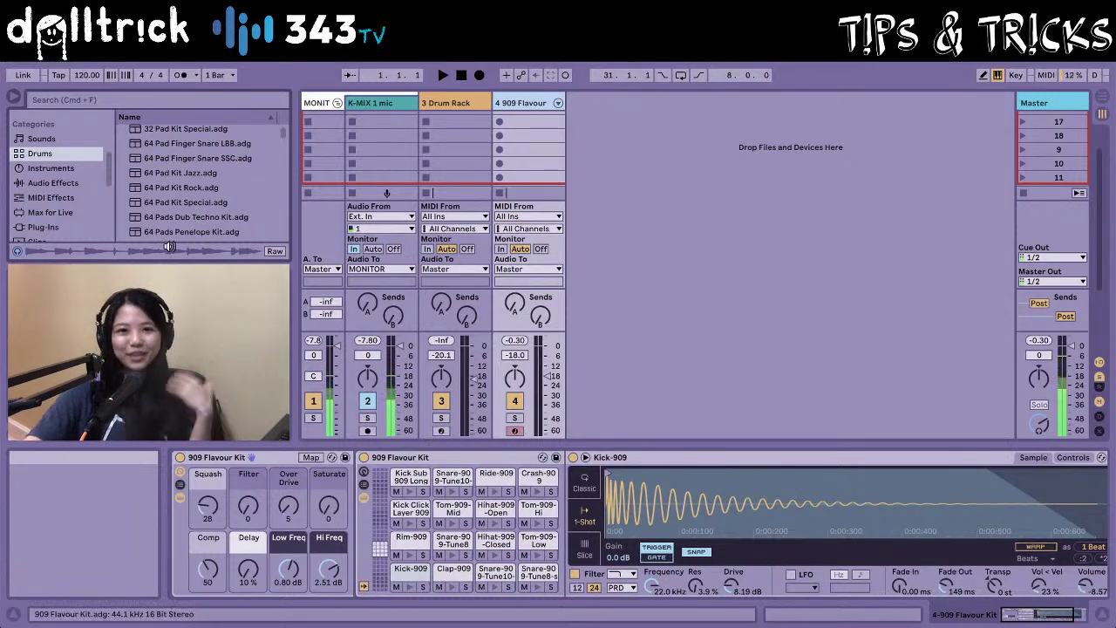
left_click(172, 187)
left_click(170, 174)
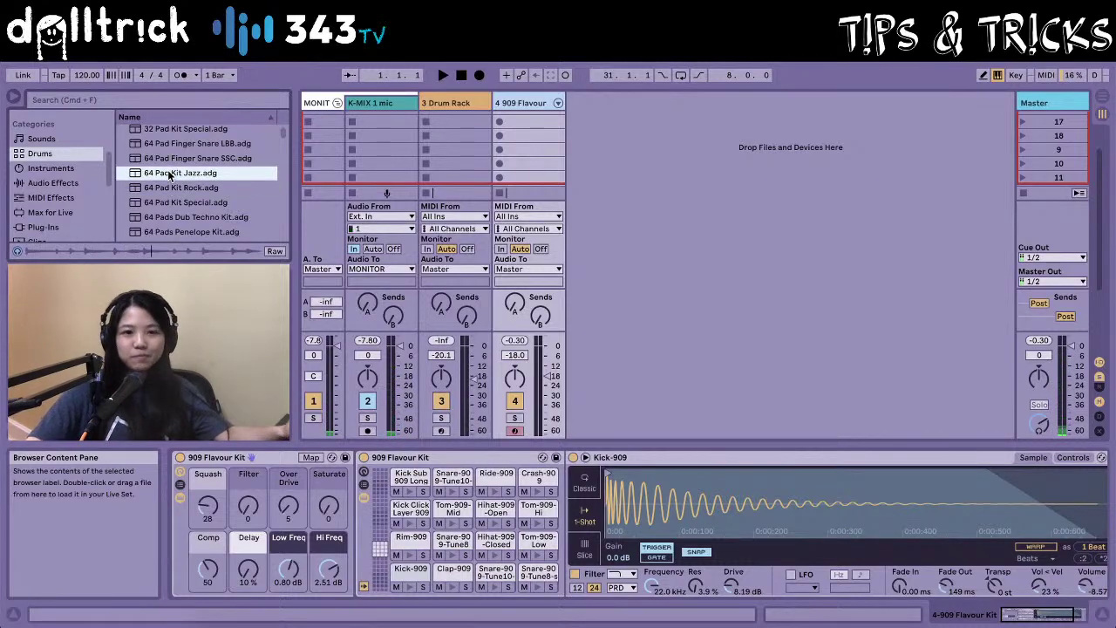
left_click(172, 188)
left_click(170, 144)
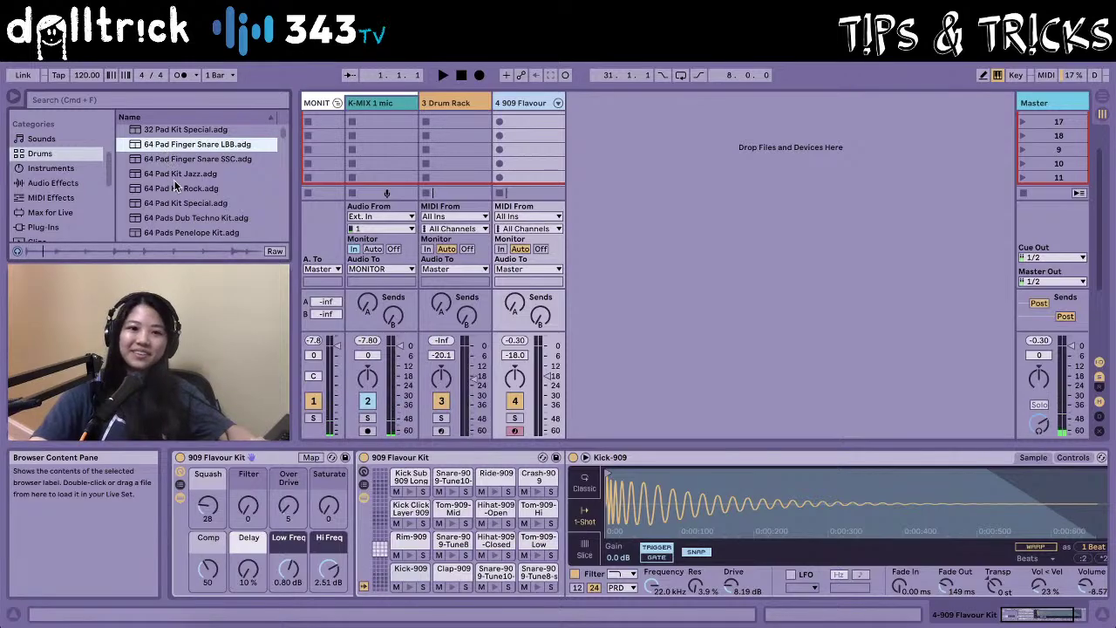
Preview the 606 Core Kit and 106 Typhoon Kit presets in the drum list.
scroll(174, 186, "up", 1)
scroll(174, 183, "down", 2)
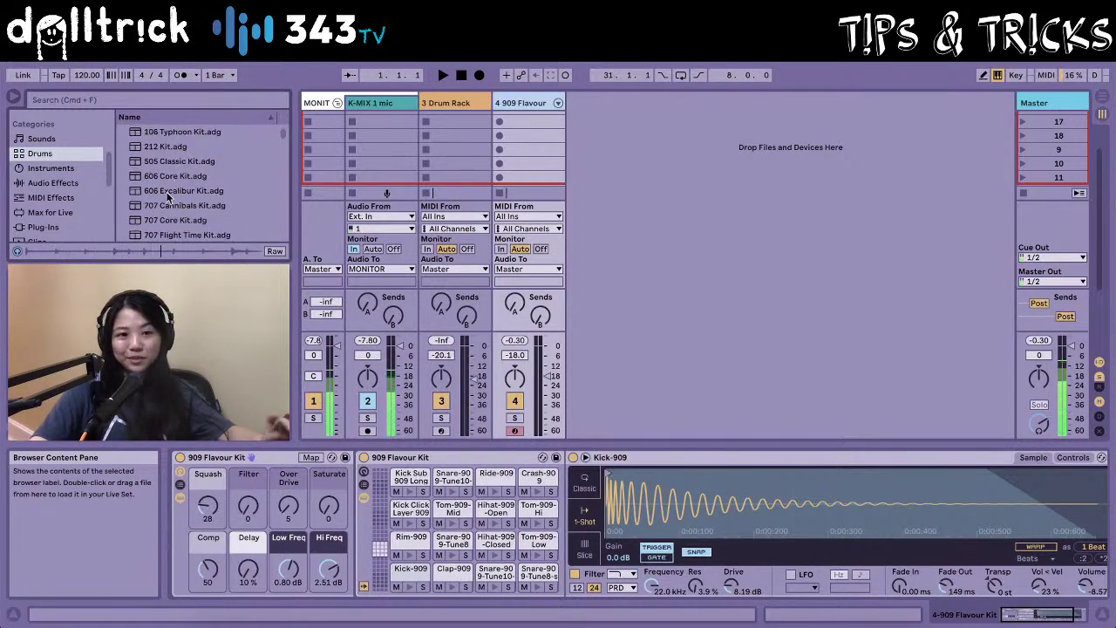
left_click(170, 179)
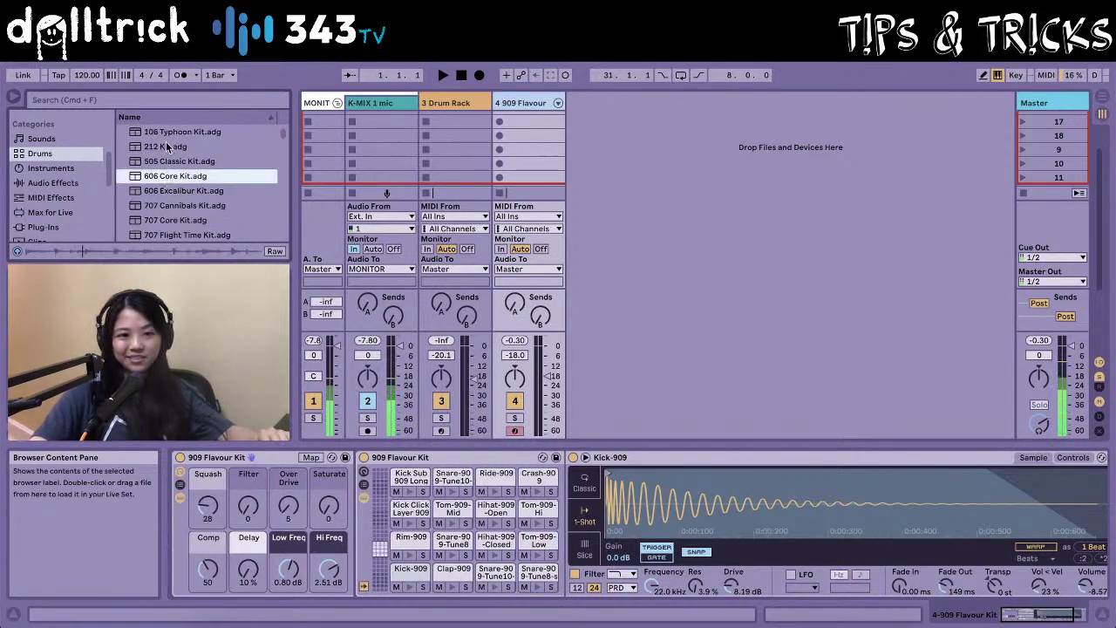
scroll(171, 166, "up", 1)
left_click(174, 151)
scroll(175, 166, "up", 1)
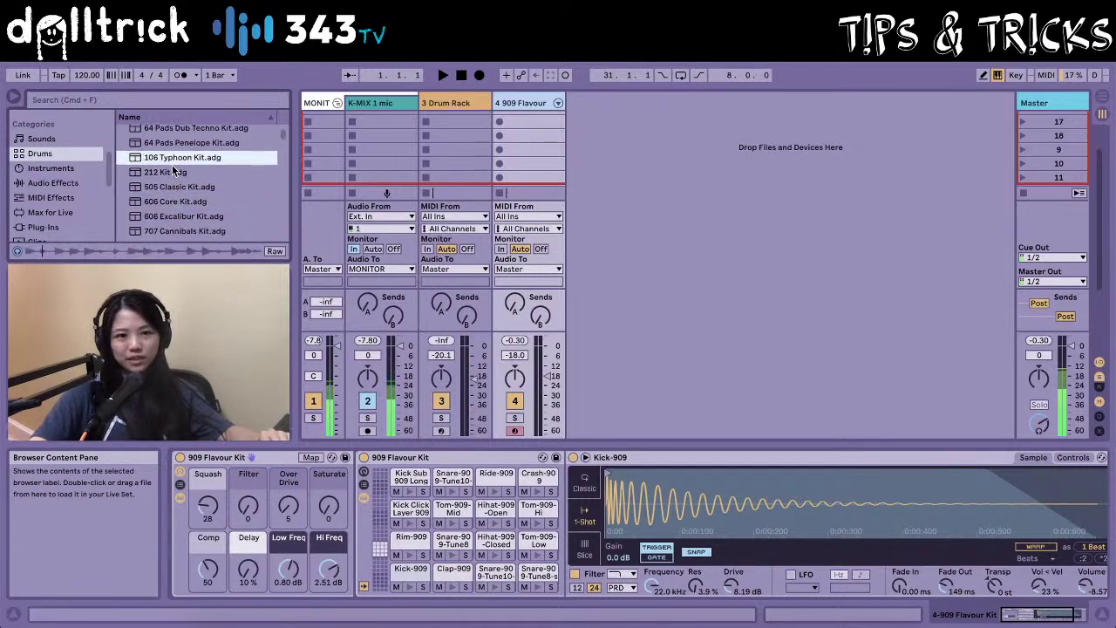
Load 64 Pads Penelope Kit onto a new MIDI track beside the 909 Flavour track.
key("Up")
scroll(176, 188, "up", 2)
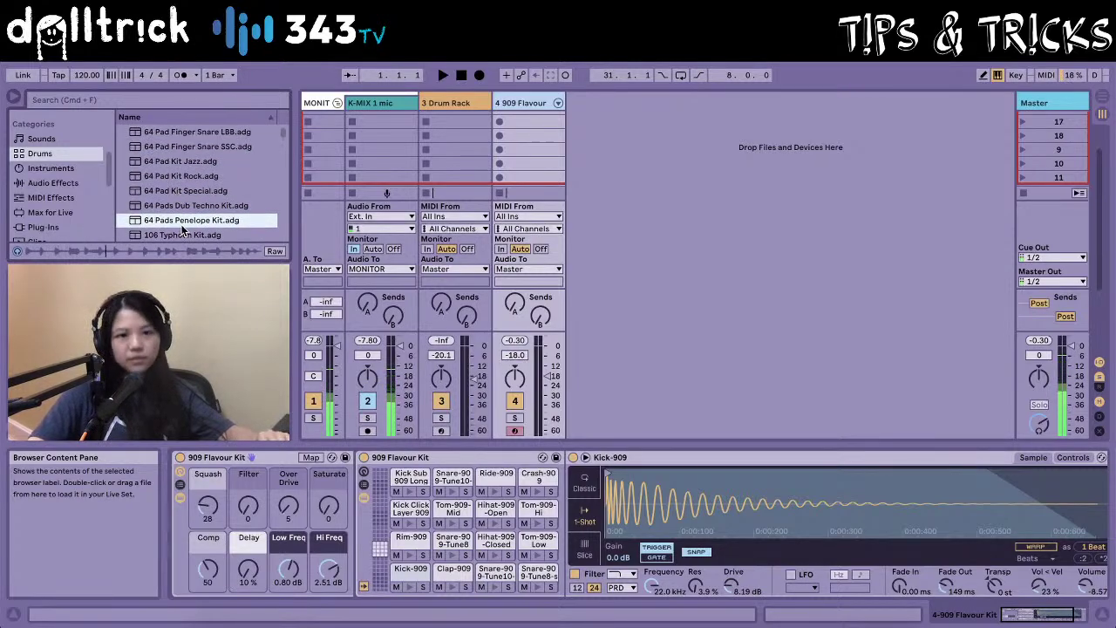
left_click_drag(209, 232, 607, 169)
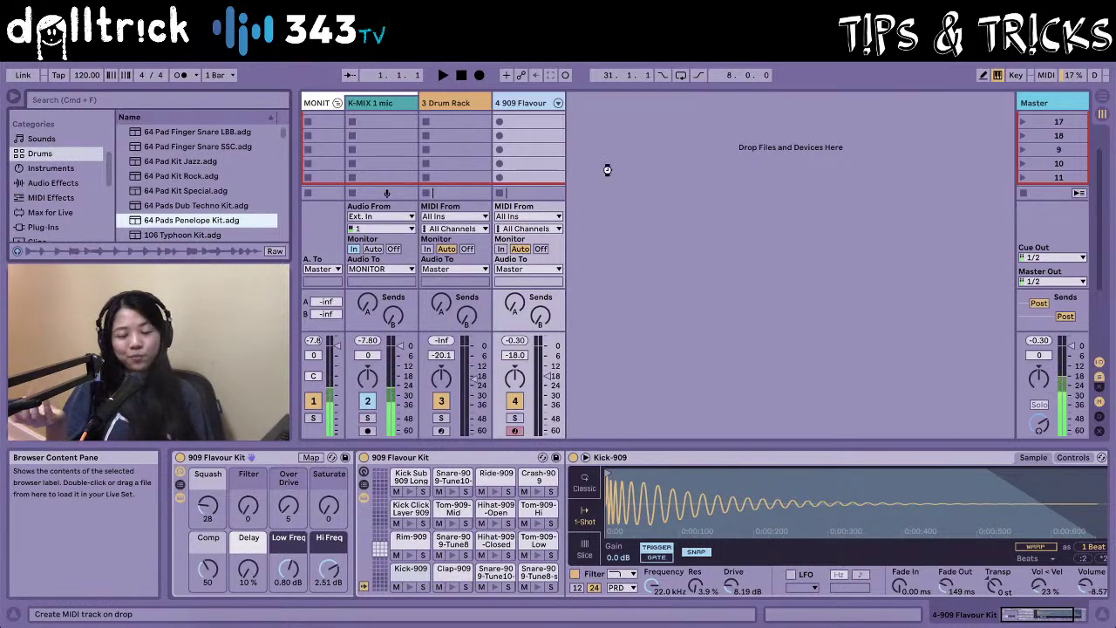
left_click_drag(608, 169, 608, 170)
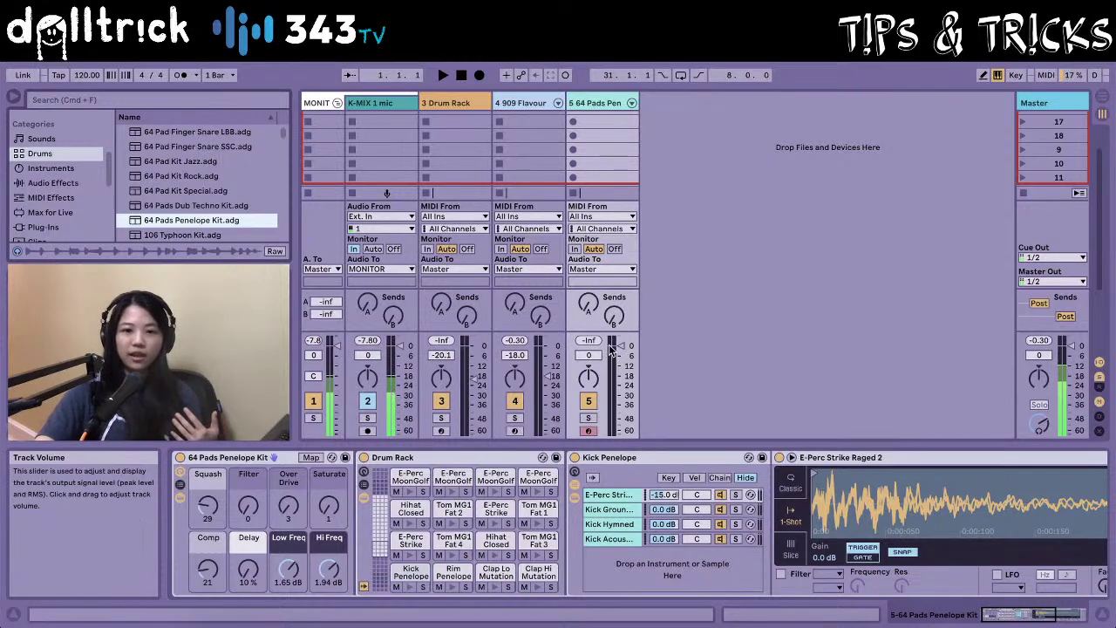
Lower the 64 Pads Penelope track's volume to -24.2 dB and select the 909 Flavour track to show its devices.
left_click_drag(620, 346, 623, 394)
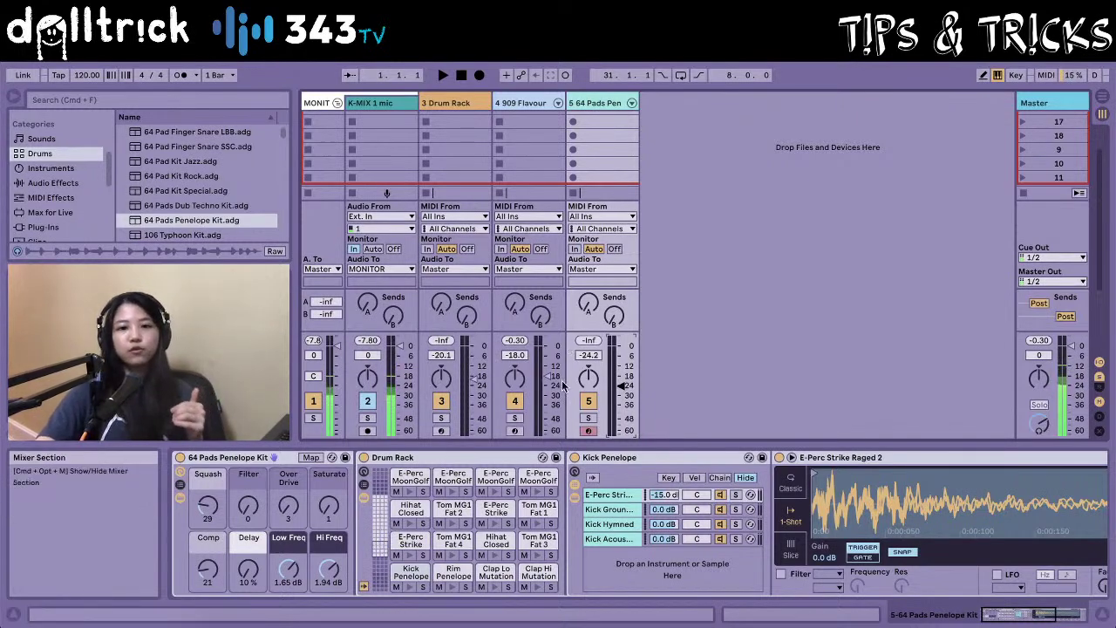
left_click(519, 105)
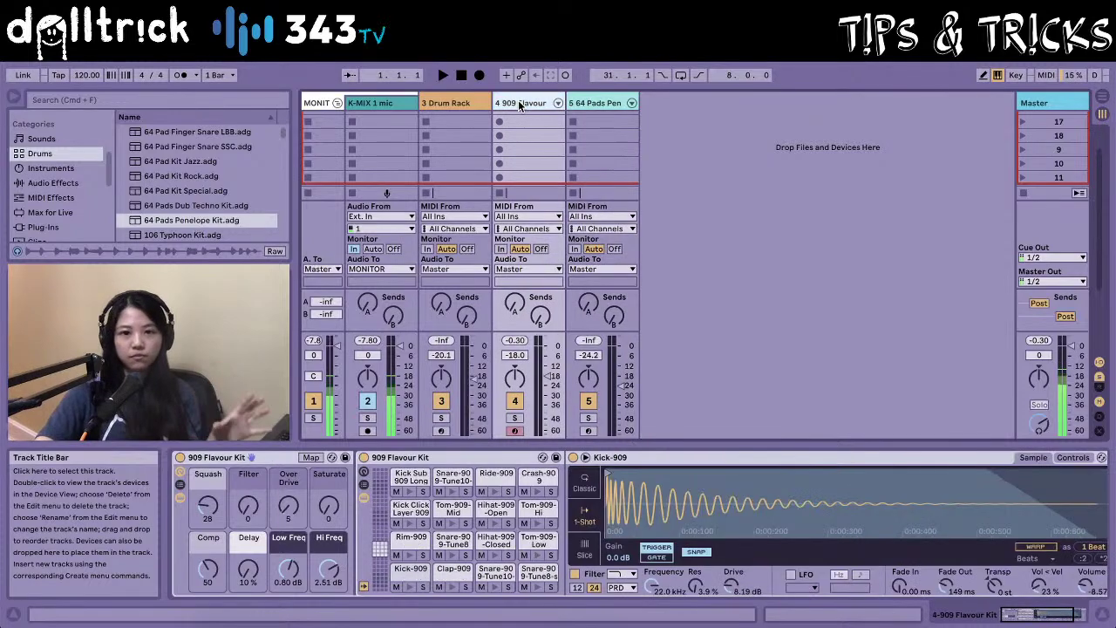
Compare the devices on the 909 Flavour and 64 Pads Penelope tracks by switching between them.
left_click(593, 104)
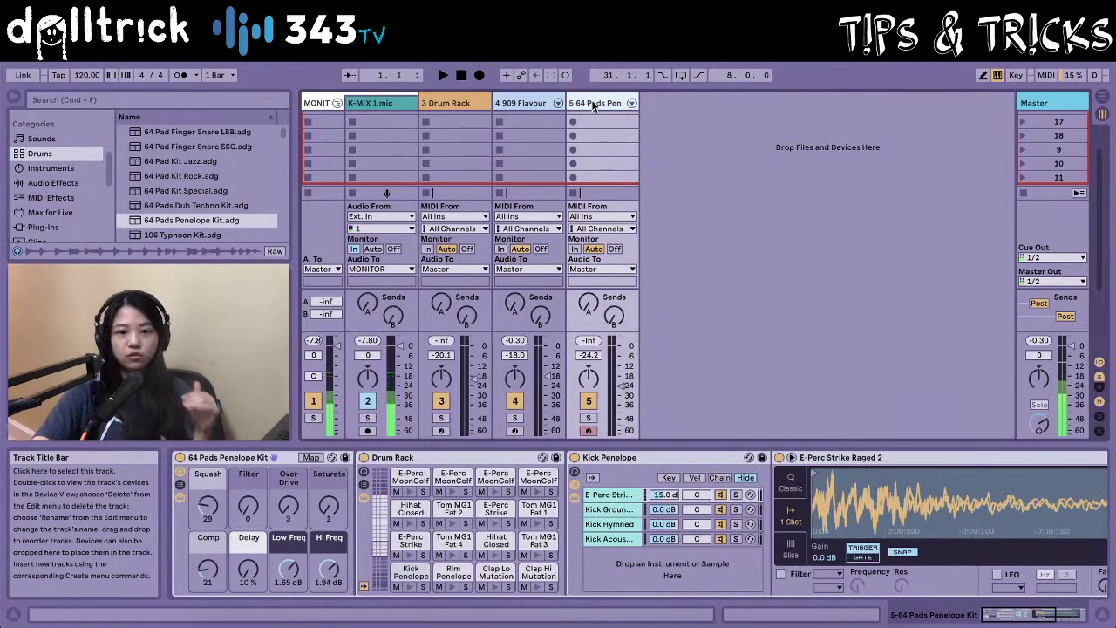
left_click(528, 105)
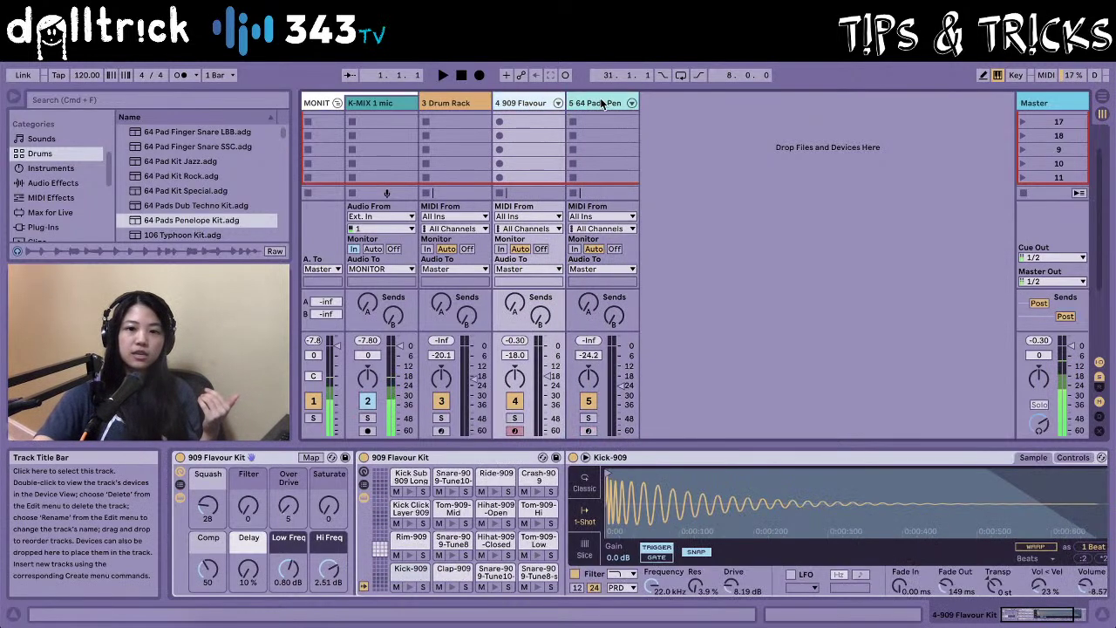
left_click(600, 103)
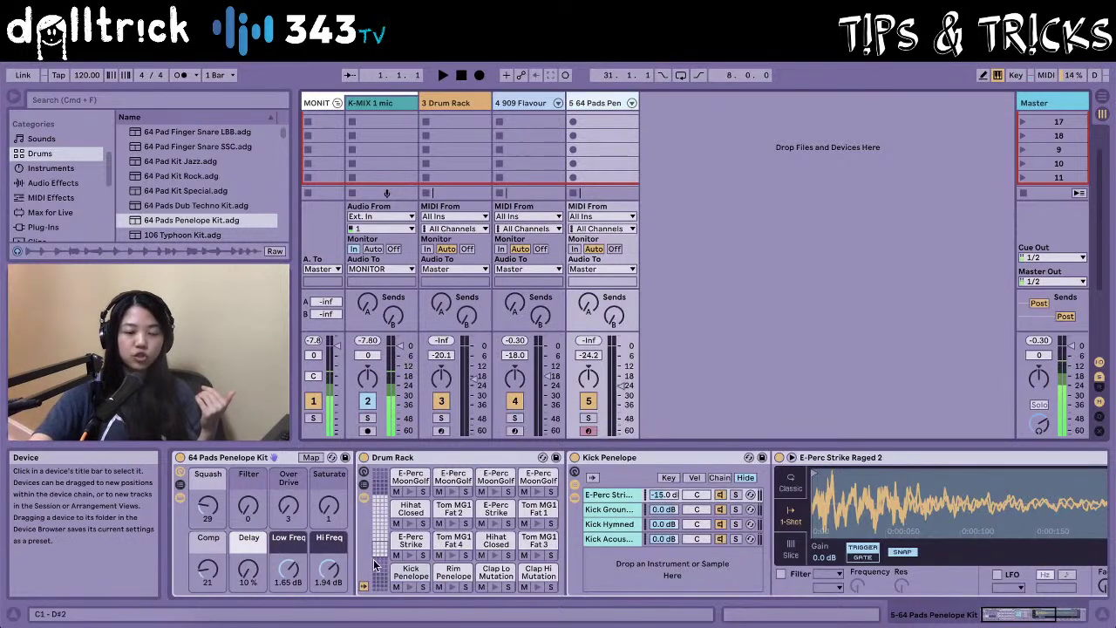
Look through the 64 Pads Penelope rack's pad banks and audition the C6 E-Perc Strike pad in the highest bank.
left_click(385, 512)
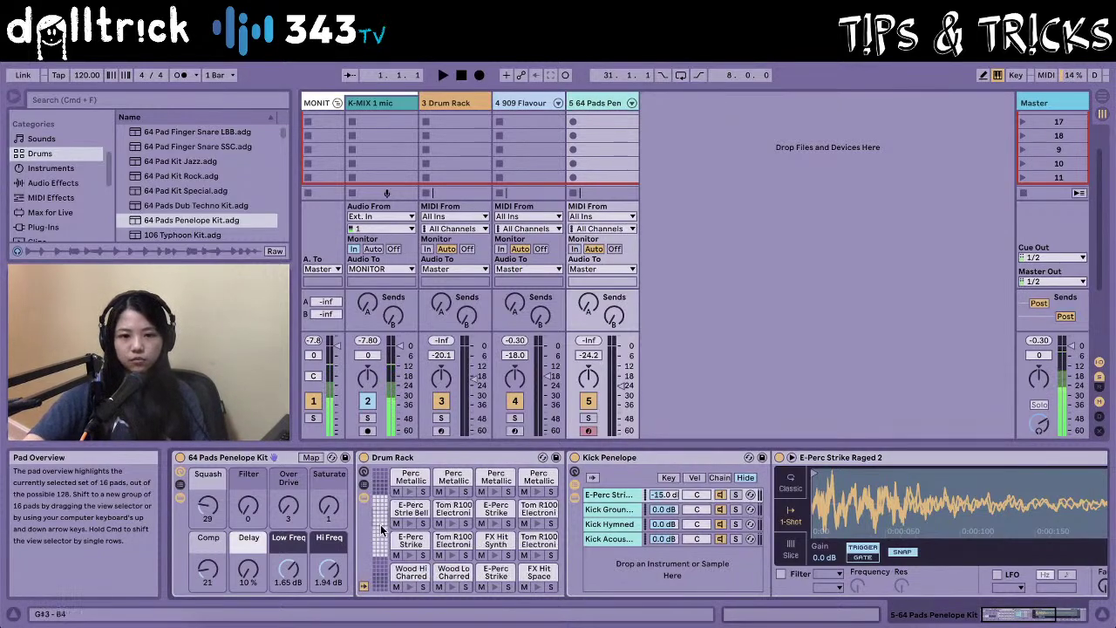
left_click(381, 541)
left_click(379, 500)
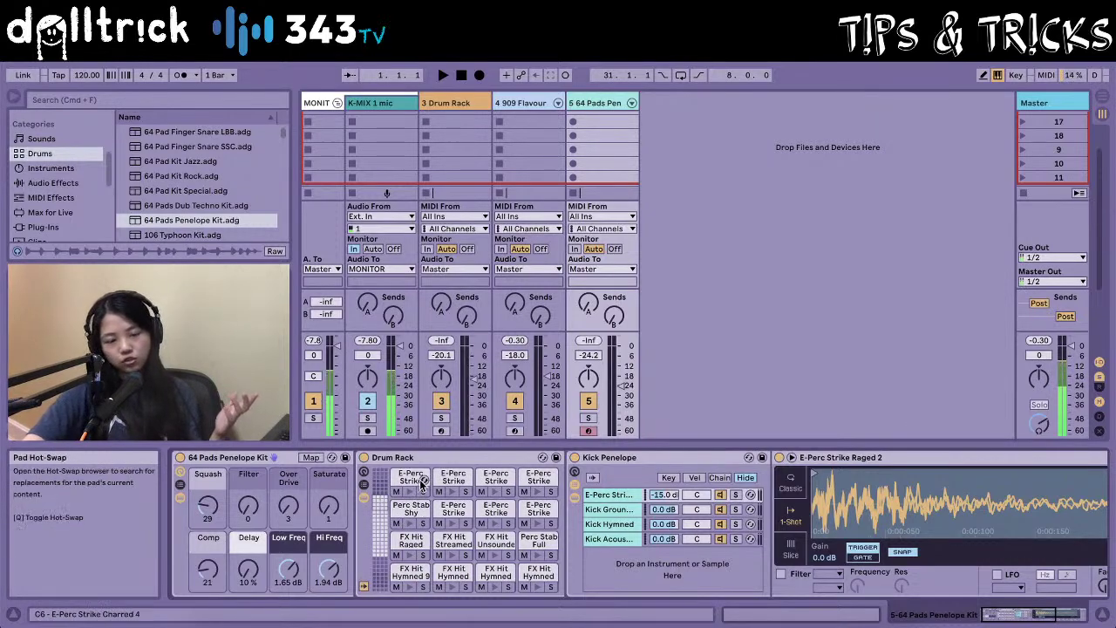
left_click(410, 491)
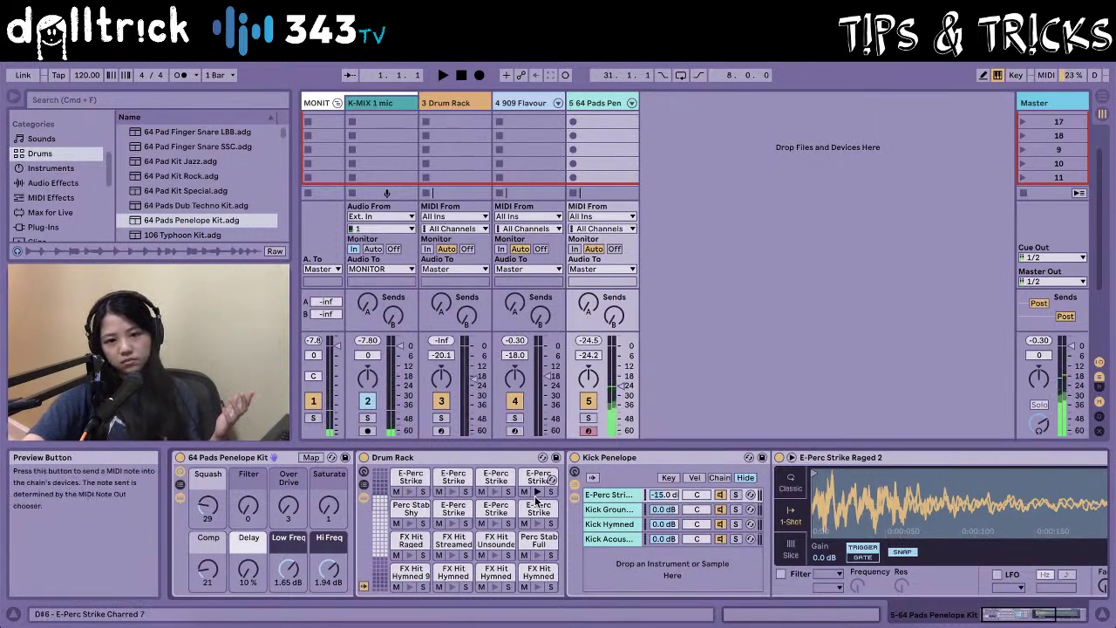
Return to the rack's C1 pad bank and audition the Kick Penelope, Rim Penelope and Clap Lo Mutation pads.
left_click(384, 554)
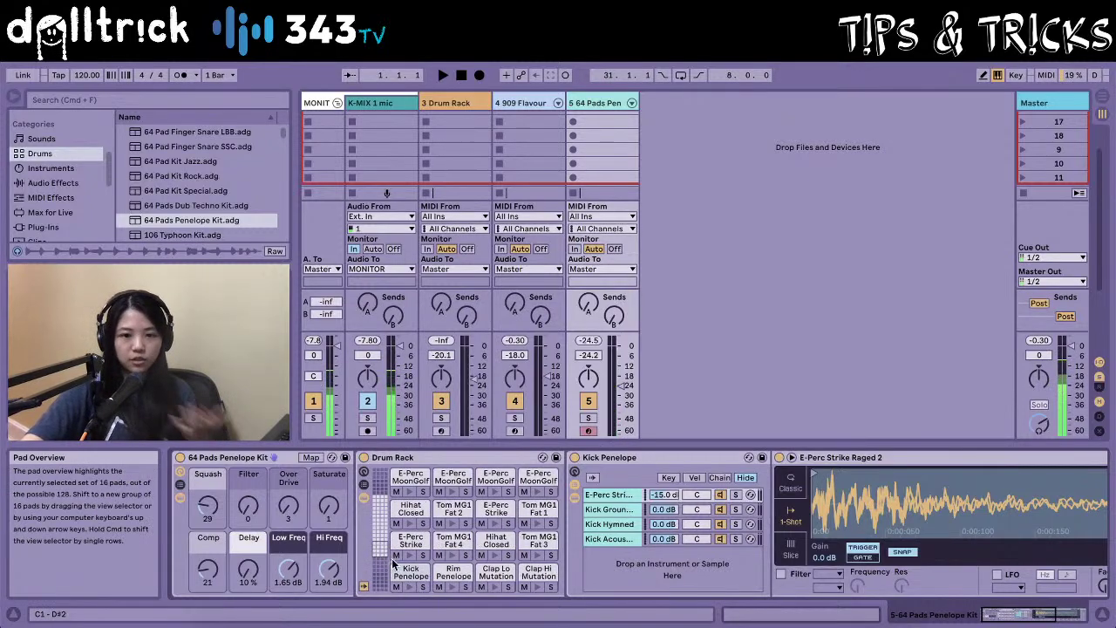
left_click(410, 586)
left_click(453, 587)
left_click(495, 587)
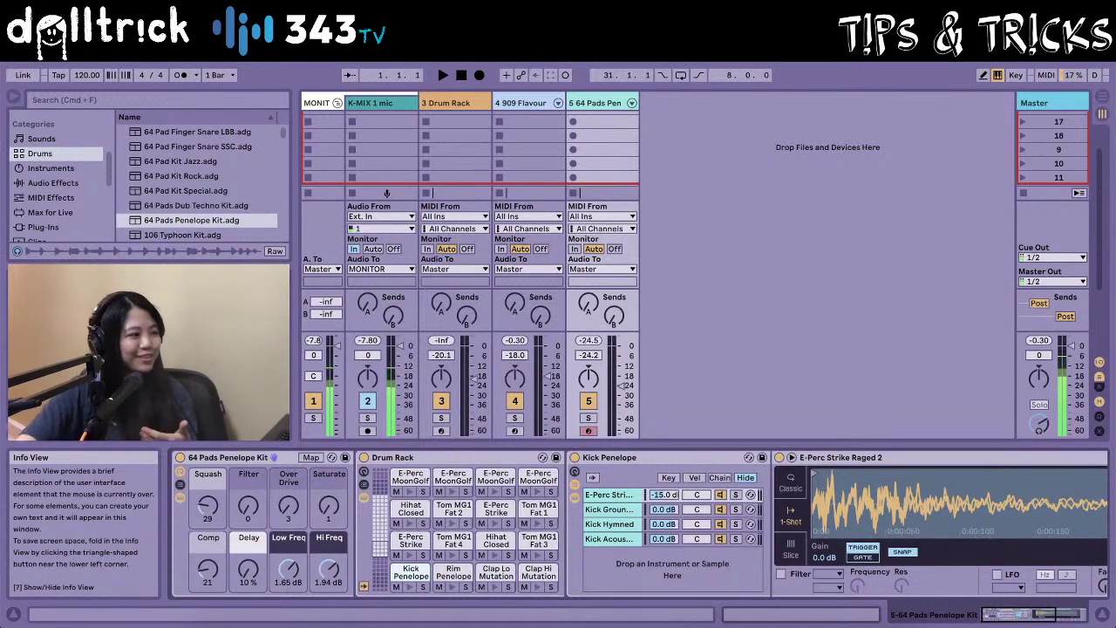
Replace the kit on the 909 Flavour track with the 606 Excalibur Kit preset.
left_click(188, 219)
scroll(187, 219, "down", 1)
scroll(186, 219, "down", 4)
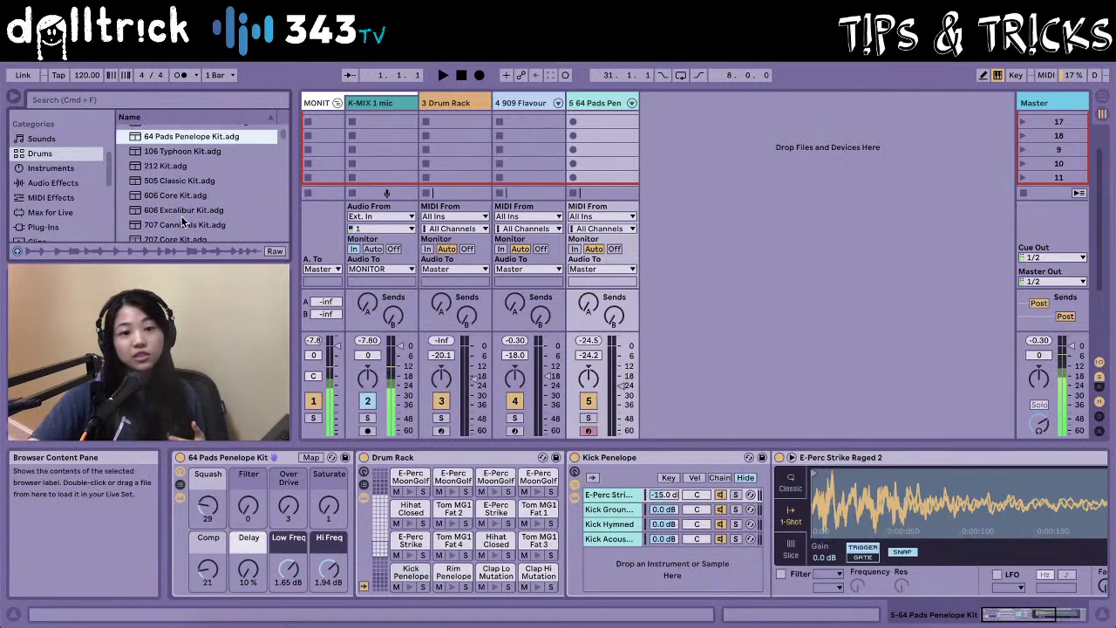
left_click(173, 215)
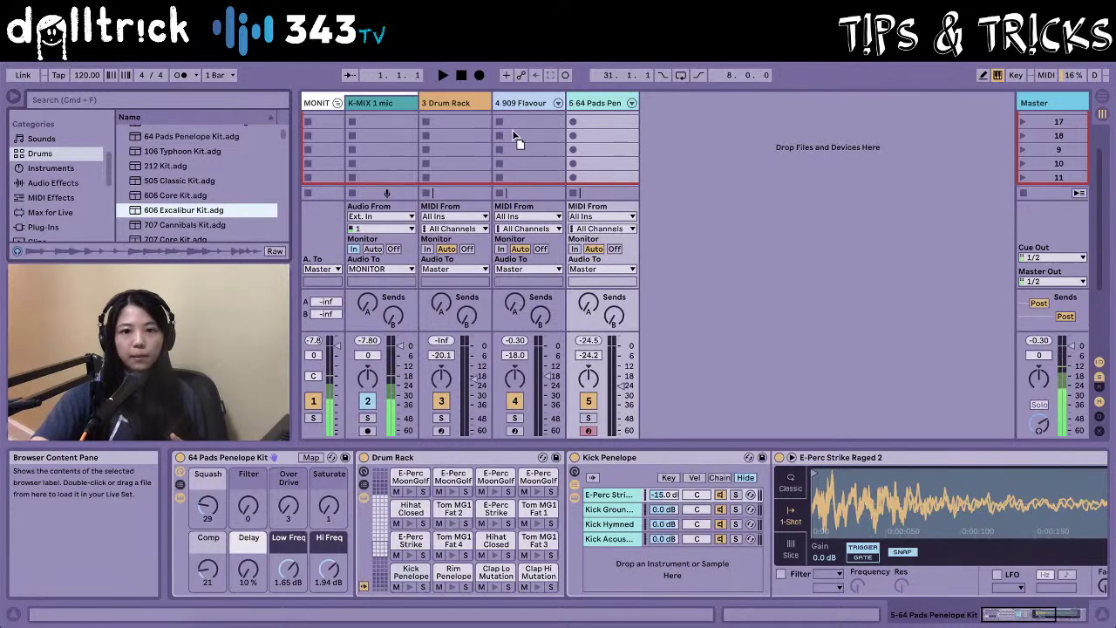
left_click_drag(525, 128, 525, 127)
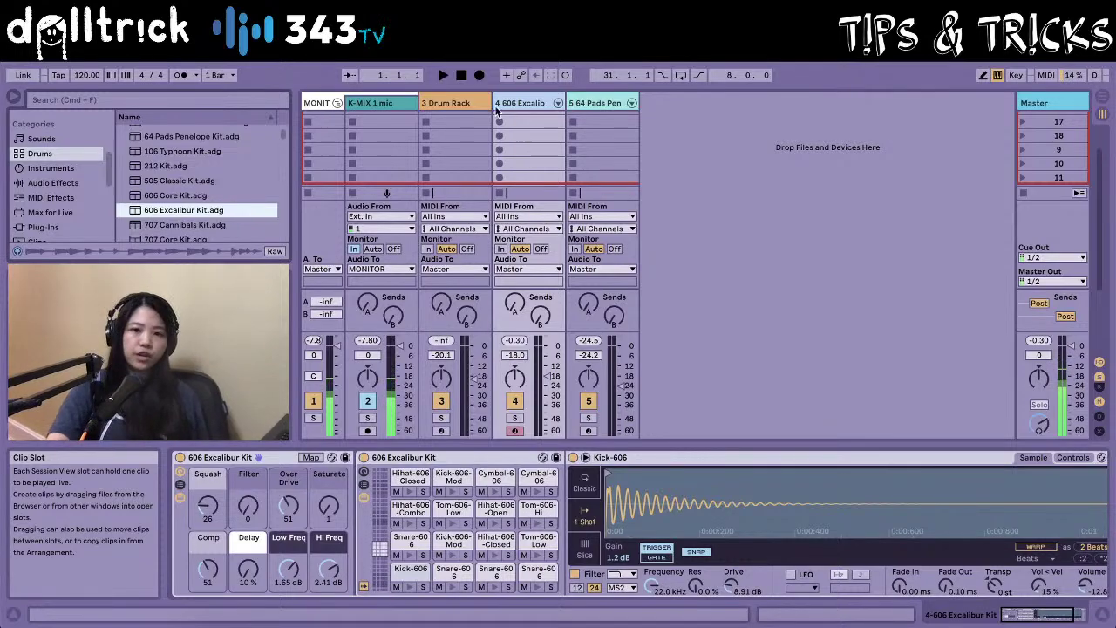
Rename the Drum Rack, 606 Excalibur and 64 Pads Penelope tracks as Empty, 16 Pad and 64 Pad.
left_click(460, 102)
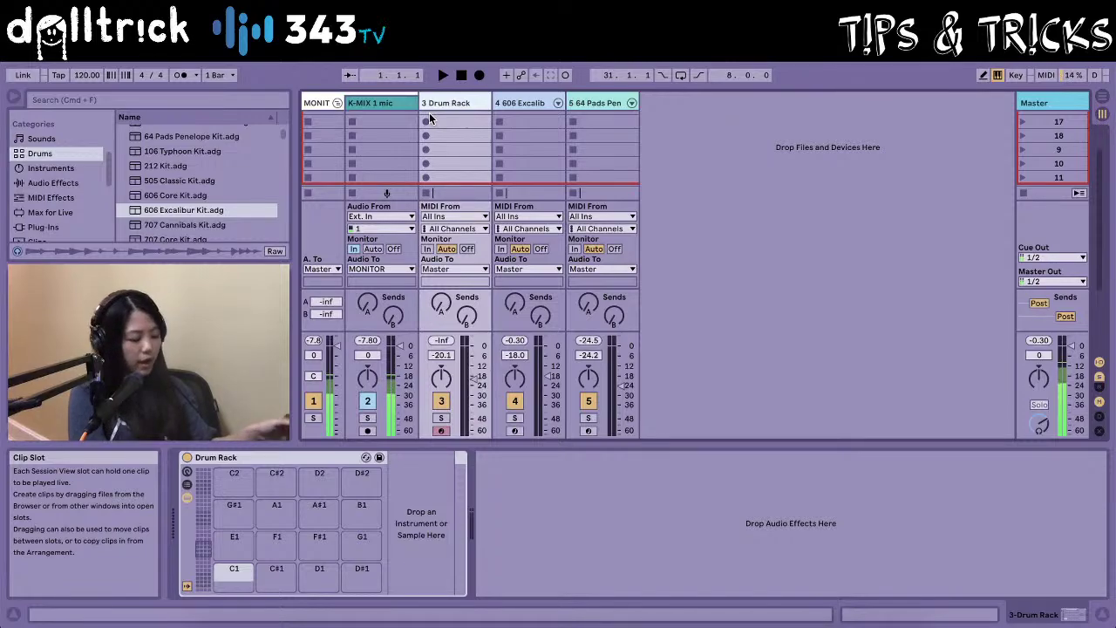
key("super+r")
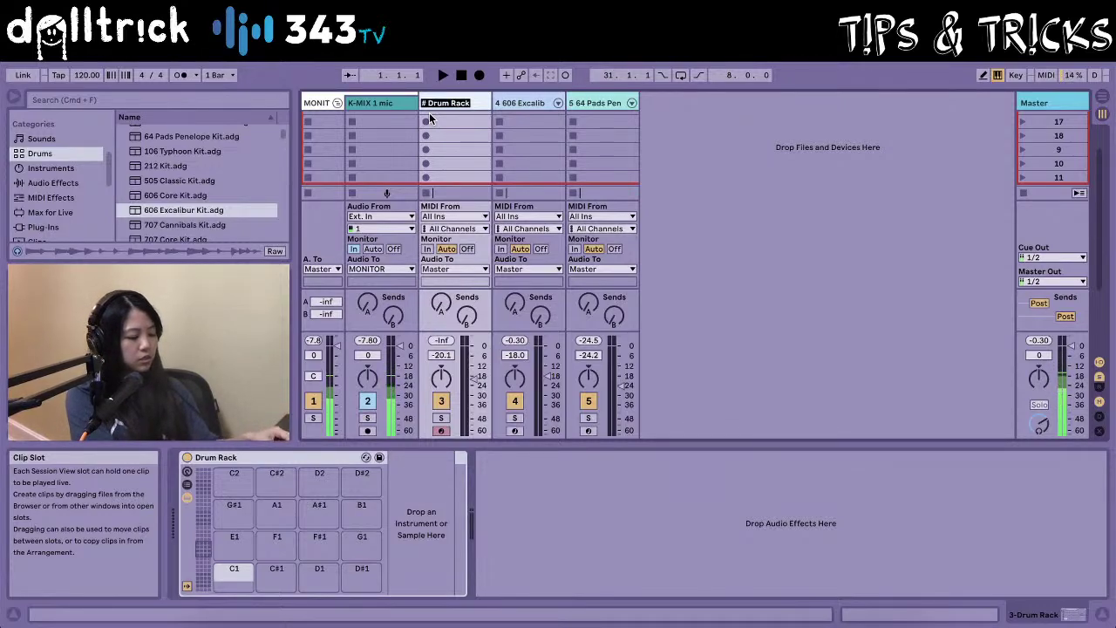
type("Empty")
key("Tab")
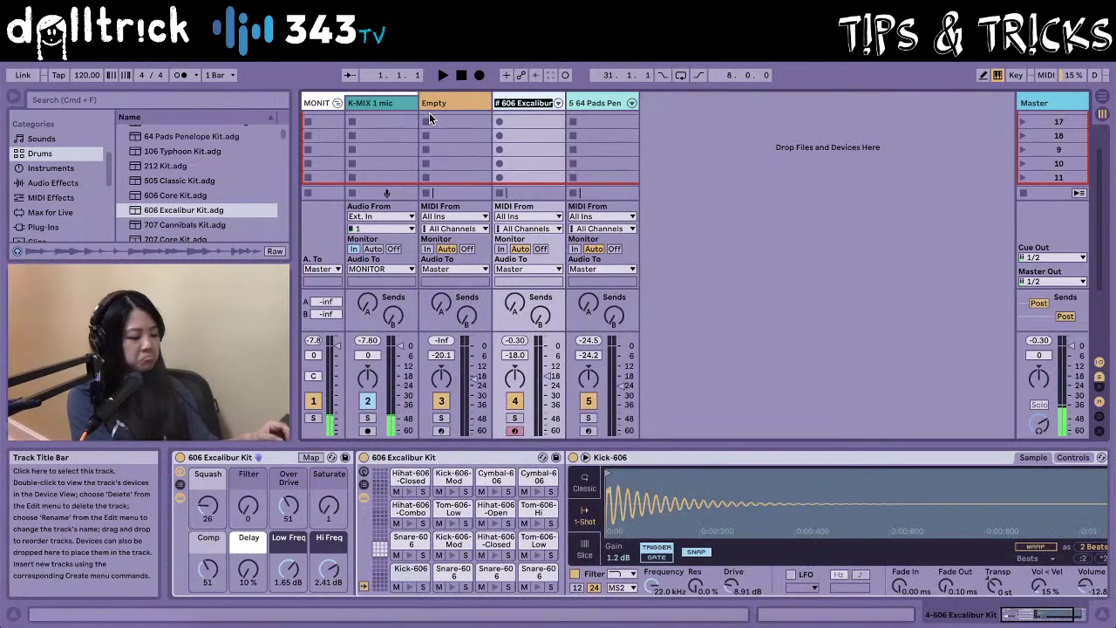
type("16 Pad")
key("Tab")
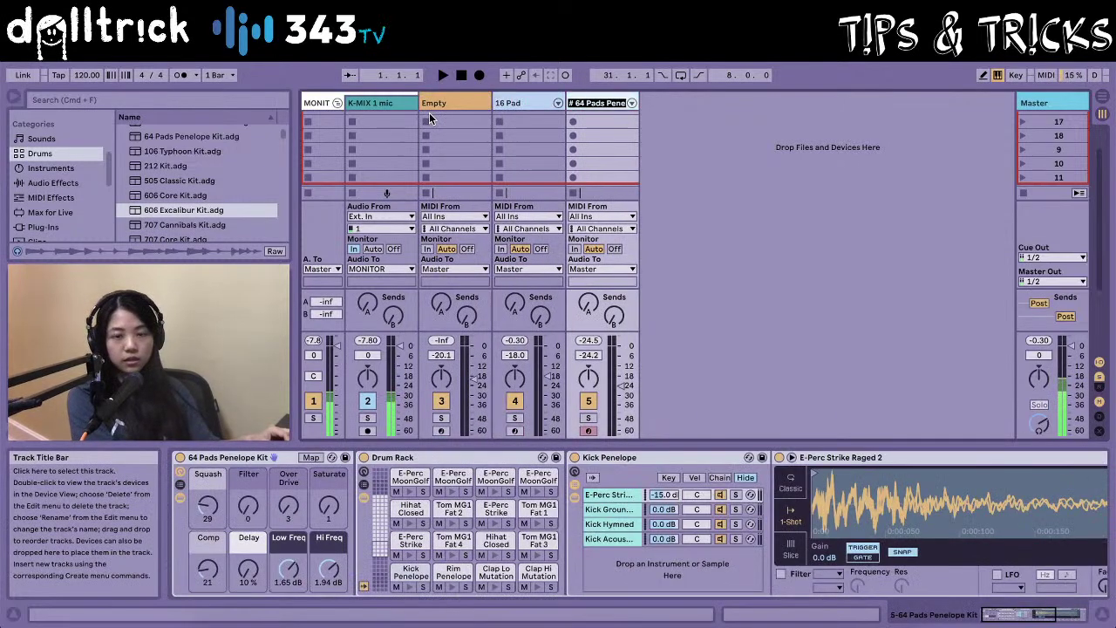
type("64 Pad")
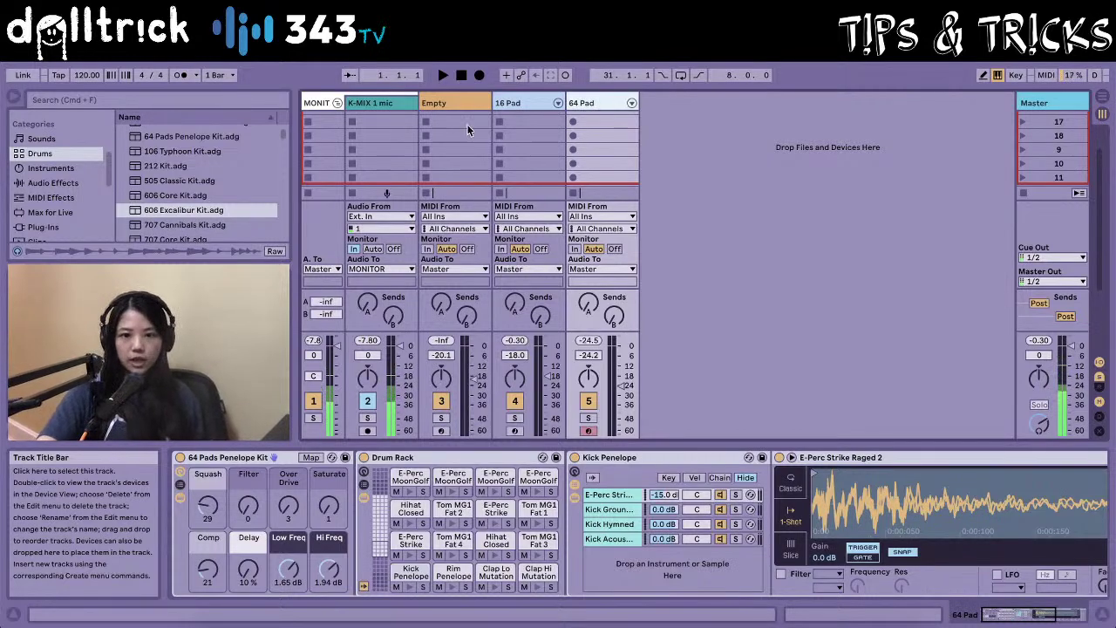
View the racks on the 16 Pad and Empty tracks, ending on the 16 Pad track.
left_click(511, 103)
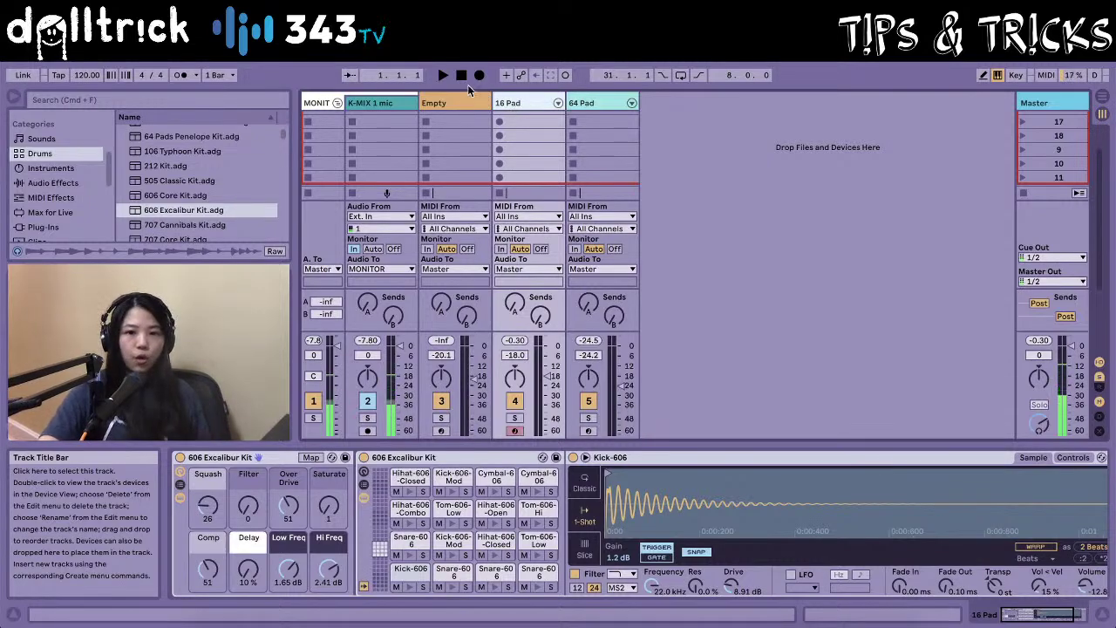
left_click(457, 104)
left_click(528, 104)
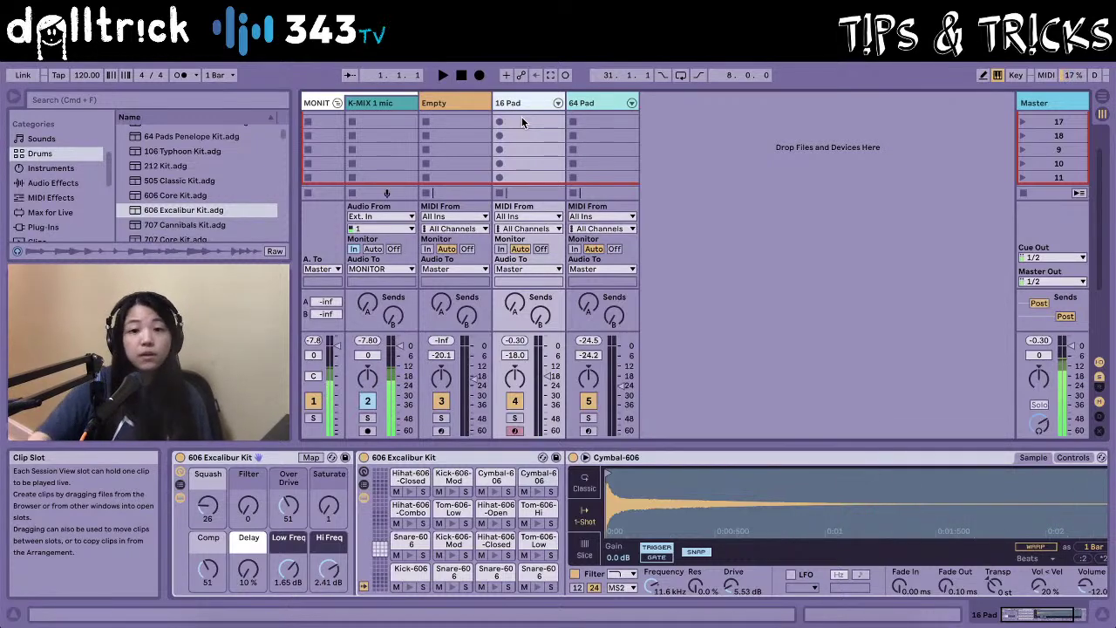
Set the project tempo to 148 BPM, turn on the metronome and start playback.
scroll(521, 131, "up", 2)
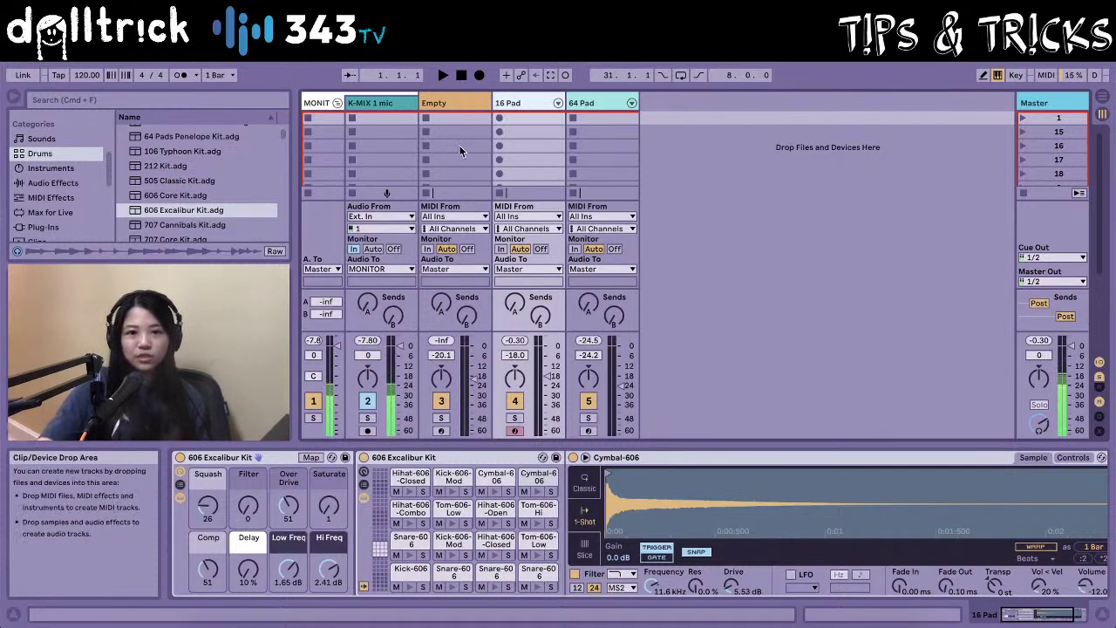
left_click(85, 78)
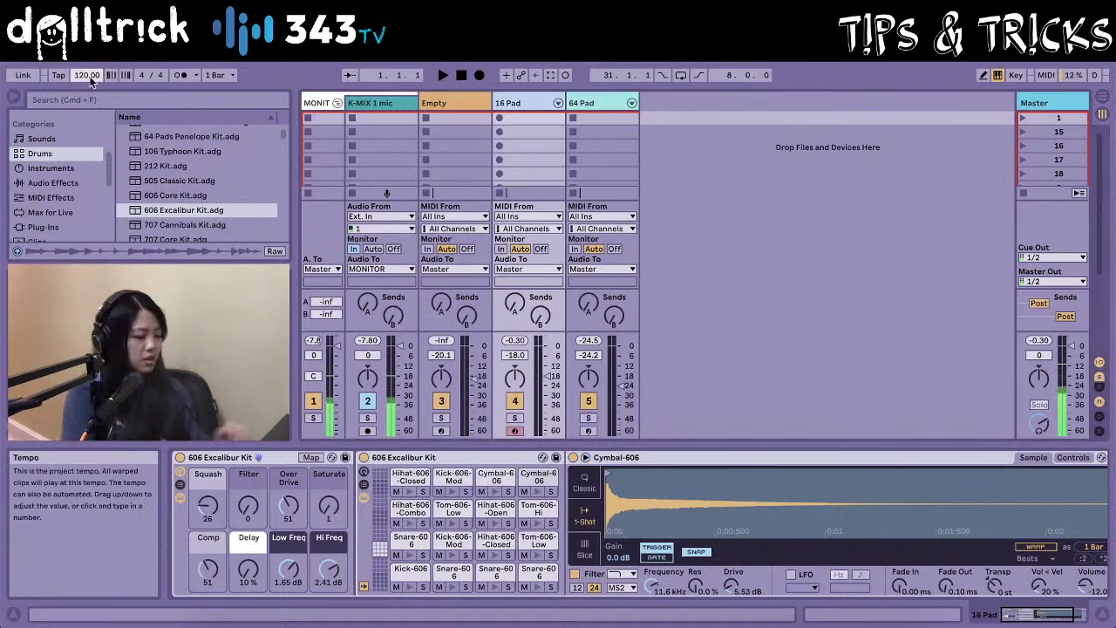
type("148")
key("Return")
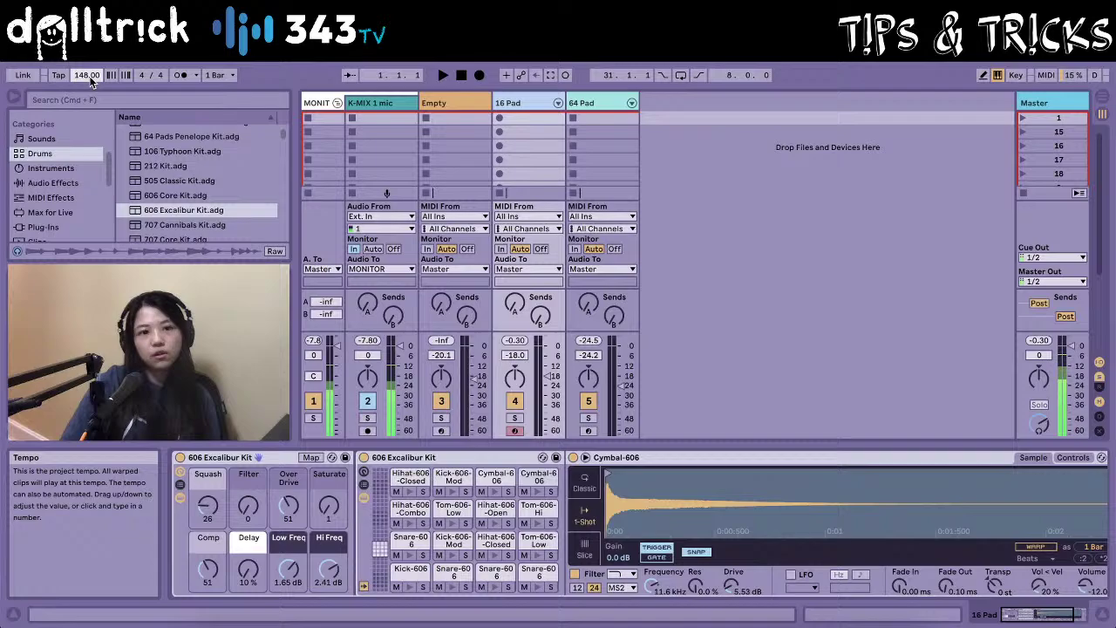
left_click(181, 75)
left_click(442, 75)
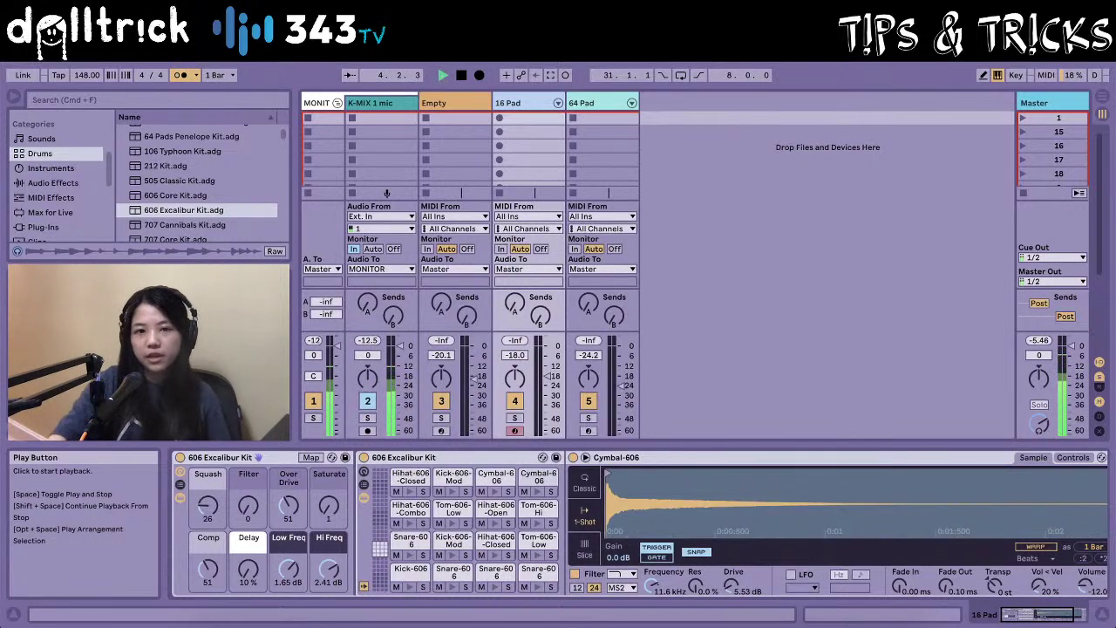
Create and launch a MIDI clip in the 16 Pad track's first slot, adding Kick-606 notes at 1.1.1 and 1.4.3.
double_click(532, 116)
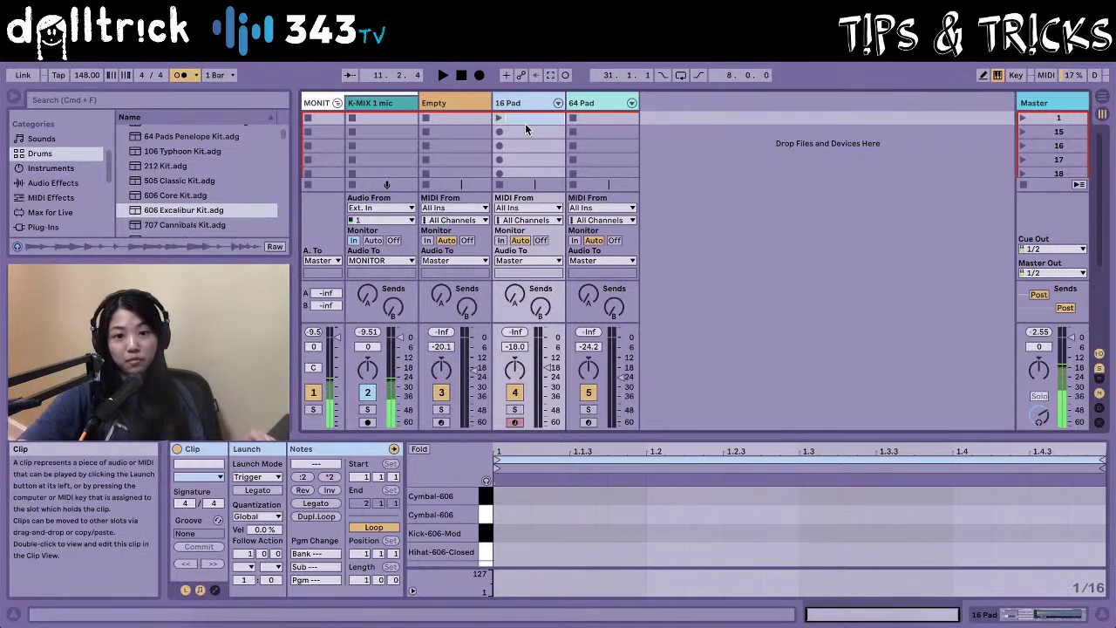
left_click(498, 118)
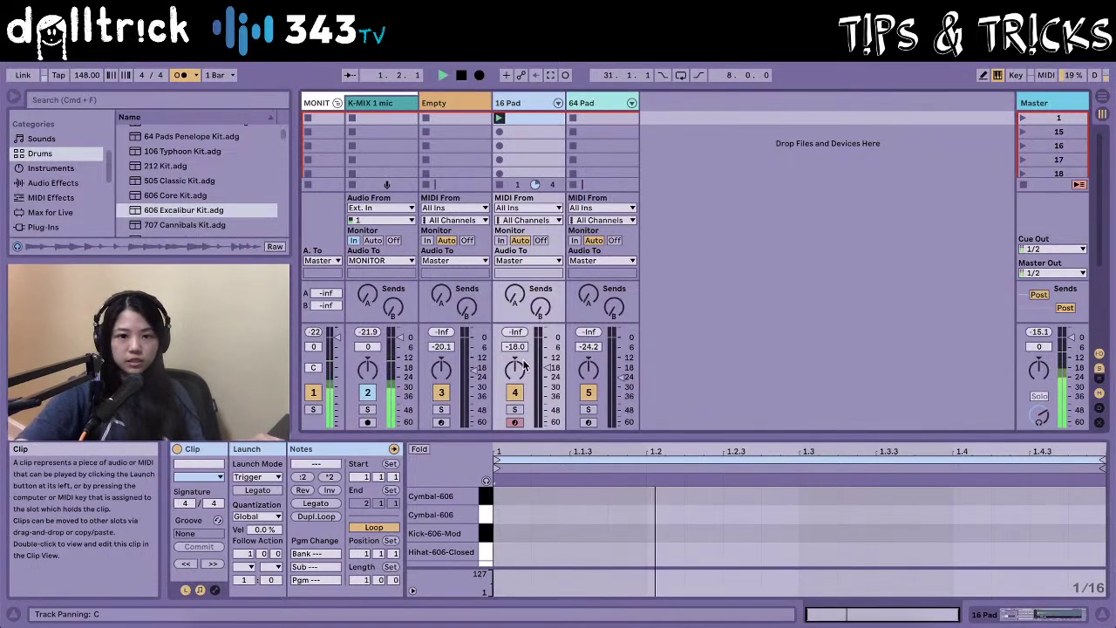
scroll(538, 538, "down", 3)
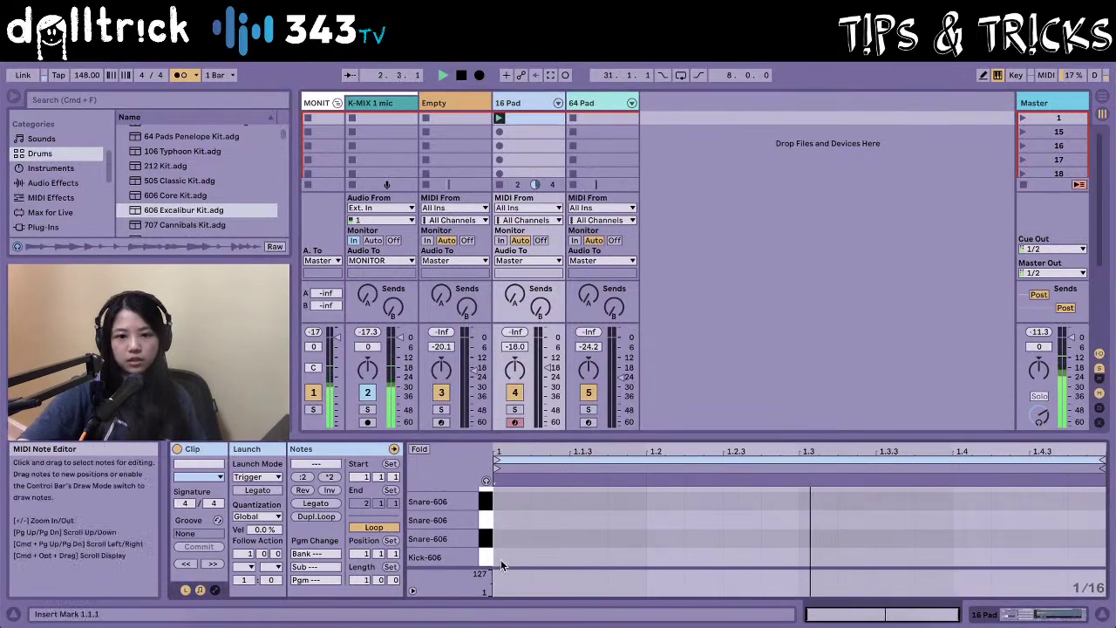
double_click(501, 558)
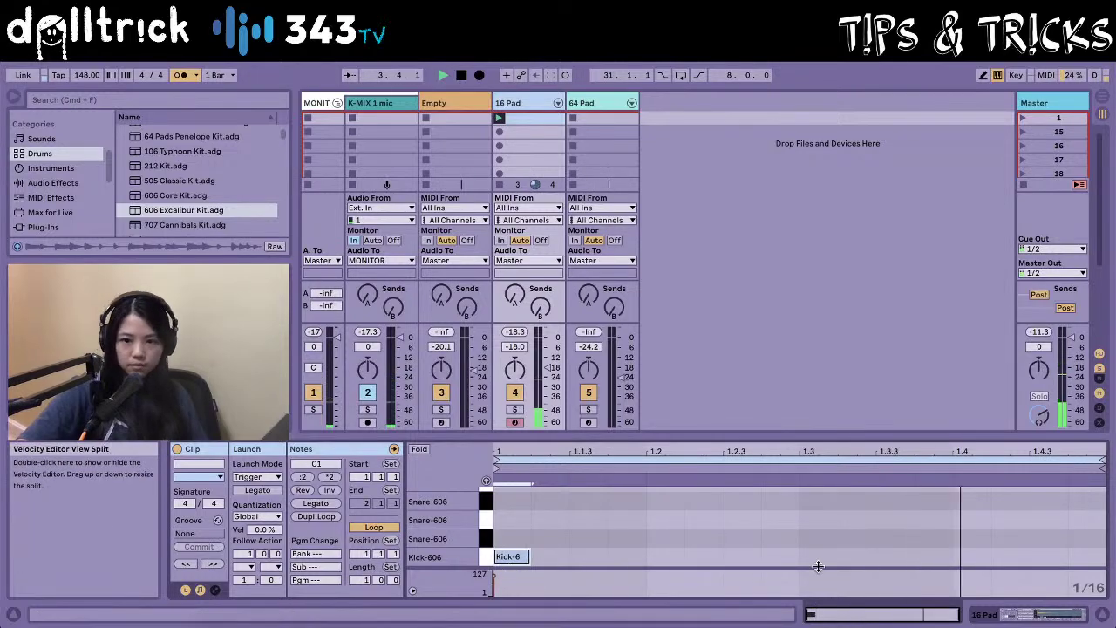
double_click(1050, 555)
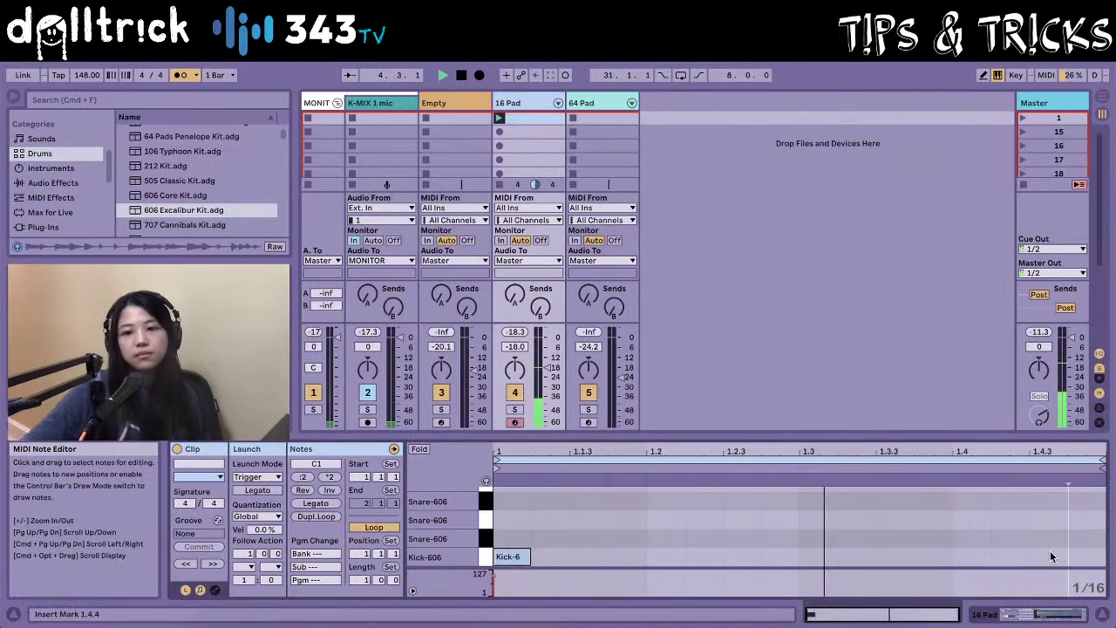
Set the clip's loop length to 2 bars and place Kick-606 notes at 2.1.3 and 2.4.3.
left_click(362, 583)
type("2")
key("Return")
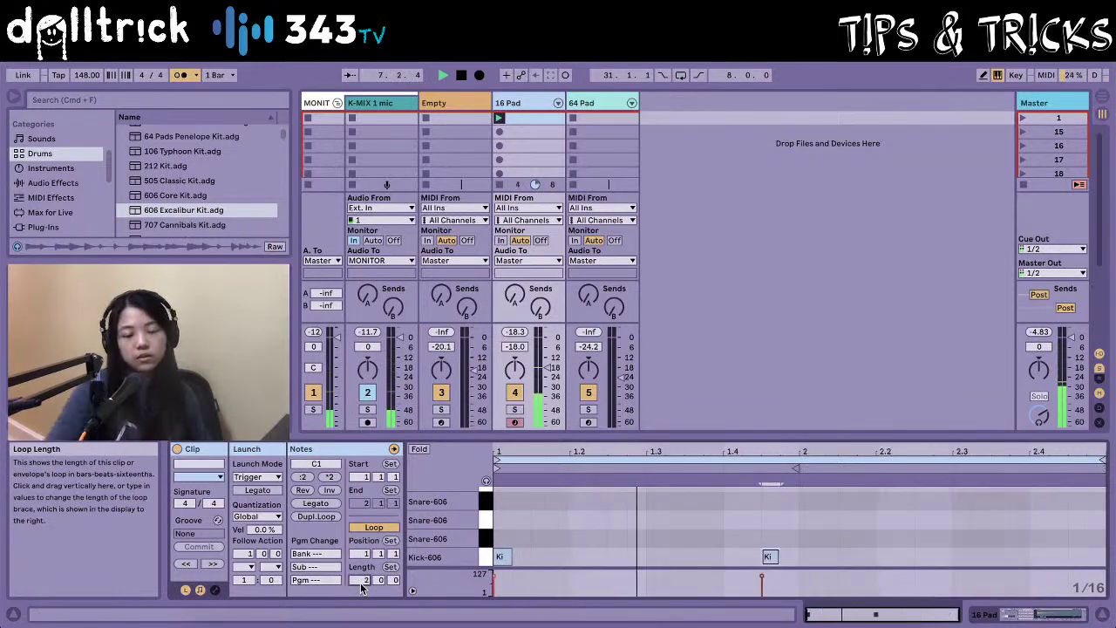
double_click(941, 556)
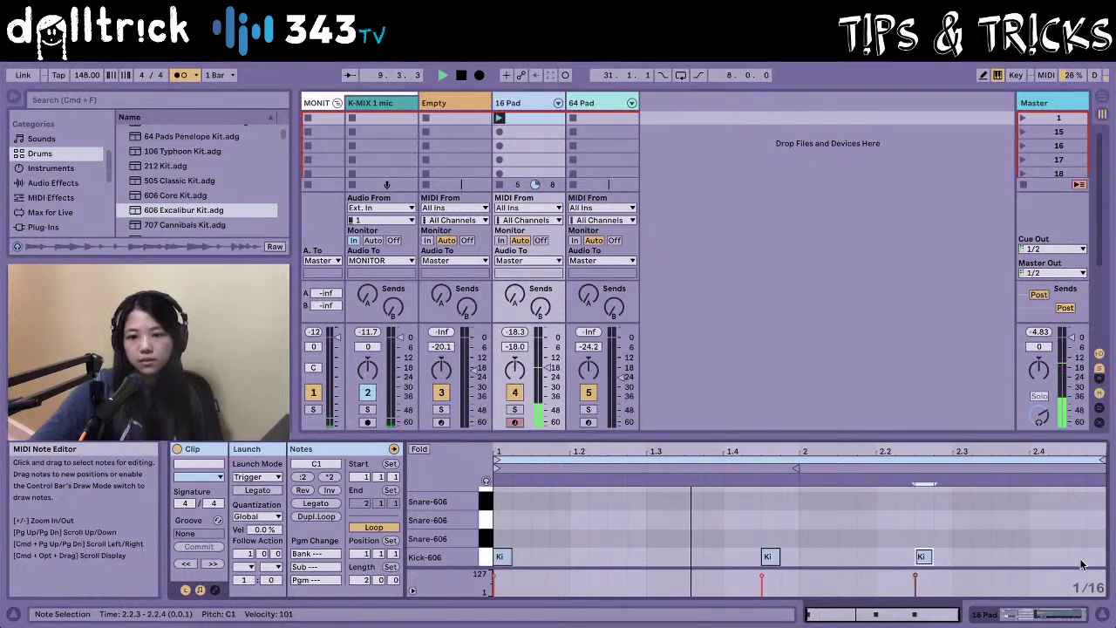
double_click(1075, 557)
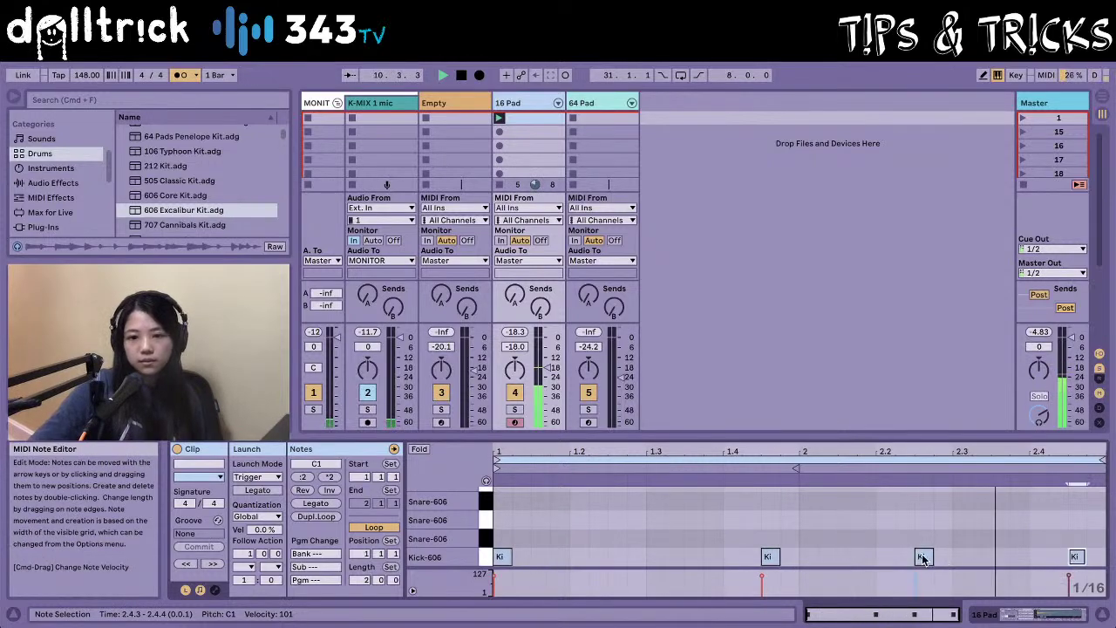
left_click_drag(923, 558, 844, 558)
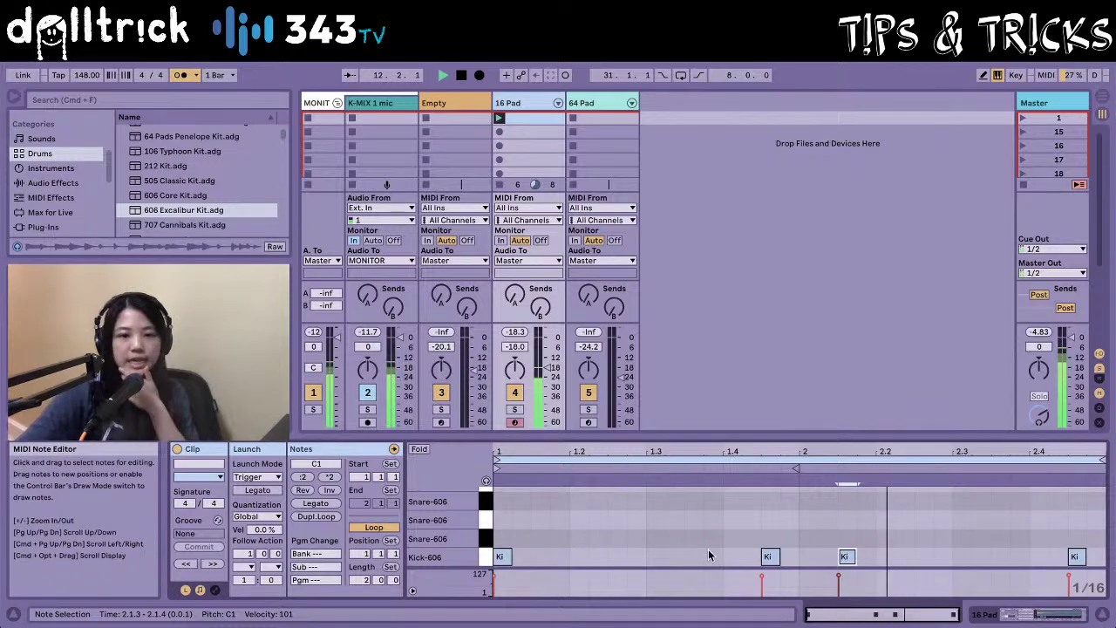
Add D#1 Snare-606 notes at 1.3.1 and 2.3.1, and draw sixteenth Hihat-606-Closed notes across both bars.
scroll(708, 551, "up", 1)
double_click(654, 521)
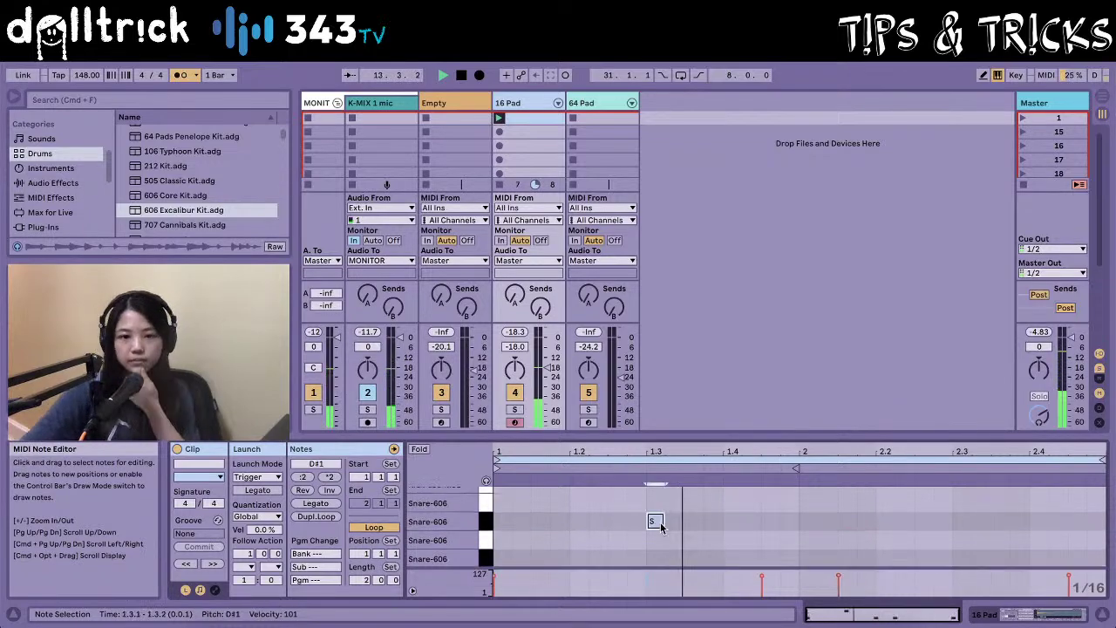
double_click(959, 522)
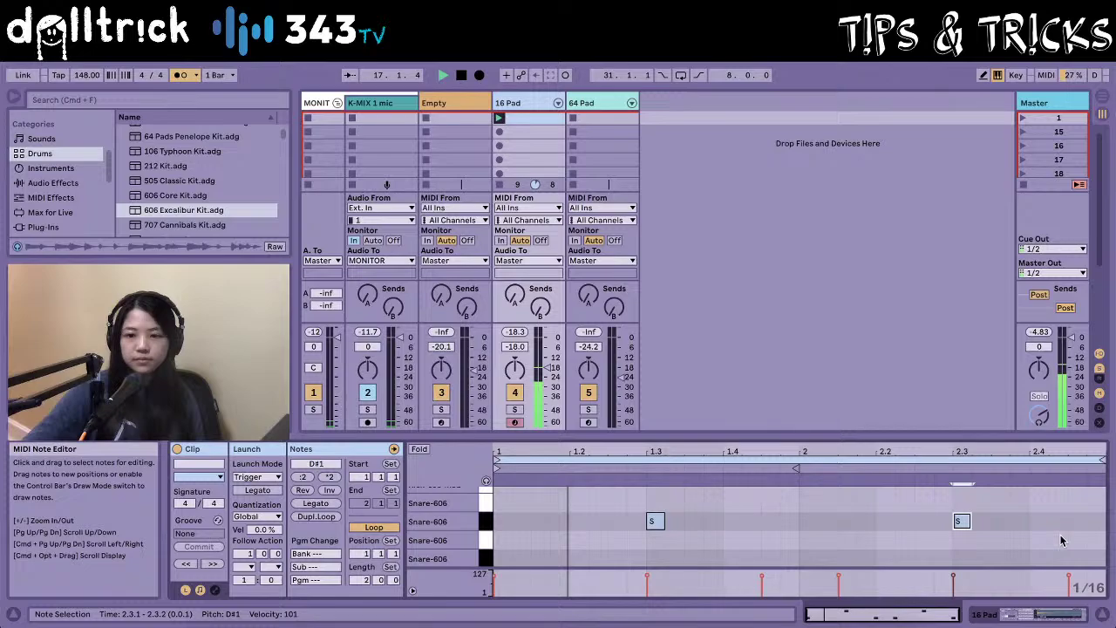
scroll(784, 523, "up", 2)
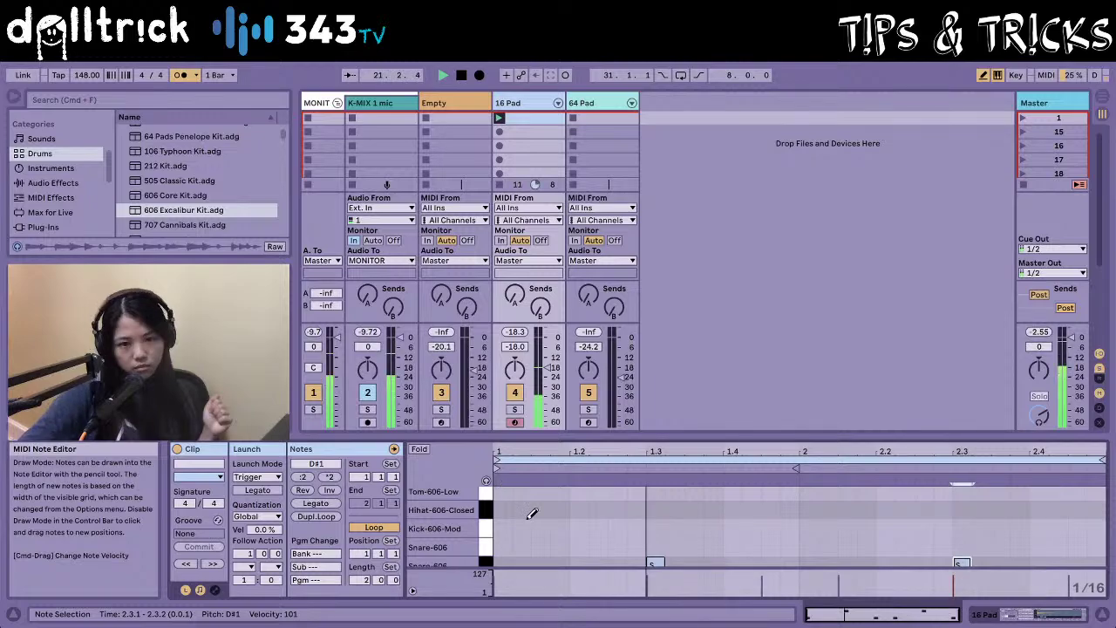
left_click_drag(532, 514, 1096, 512)
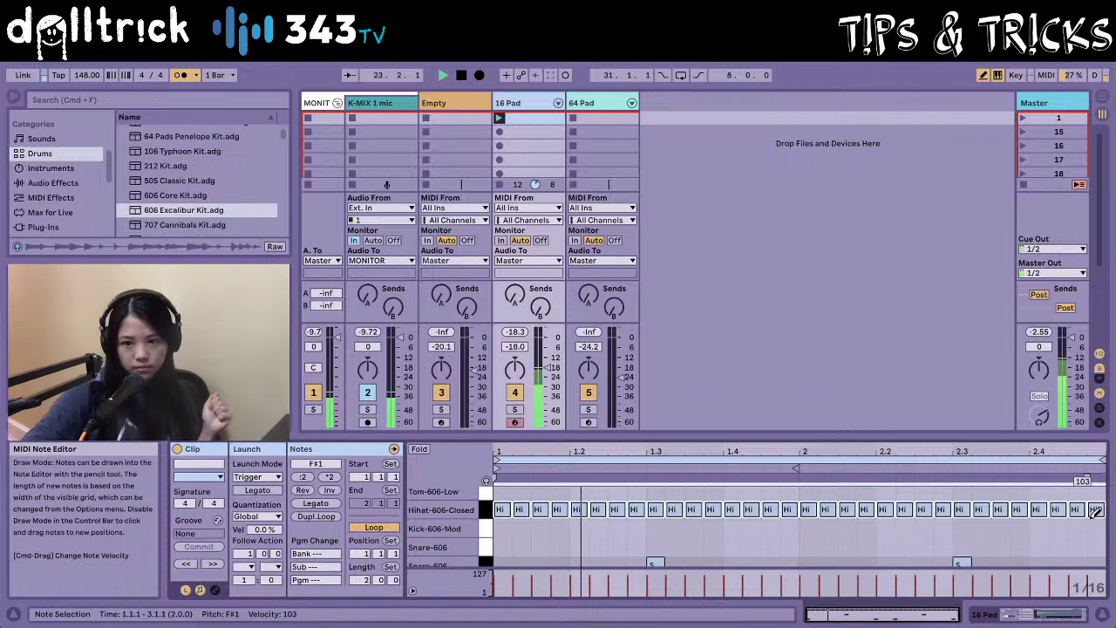
Replace the Hihat-606-Closed notes at 1.1.3, 1.4.3, 2.1.3 and 2.4.2 with Hihat-606-Open notes.
scroll(1096, 512, "up", 2)
left_click(540, 553)
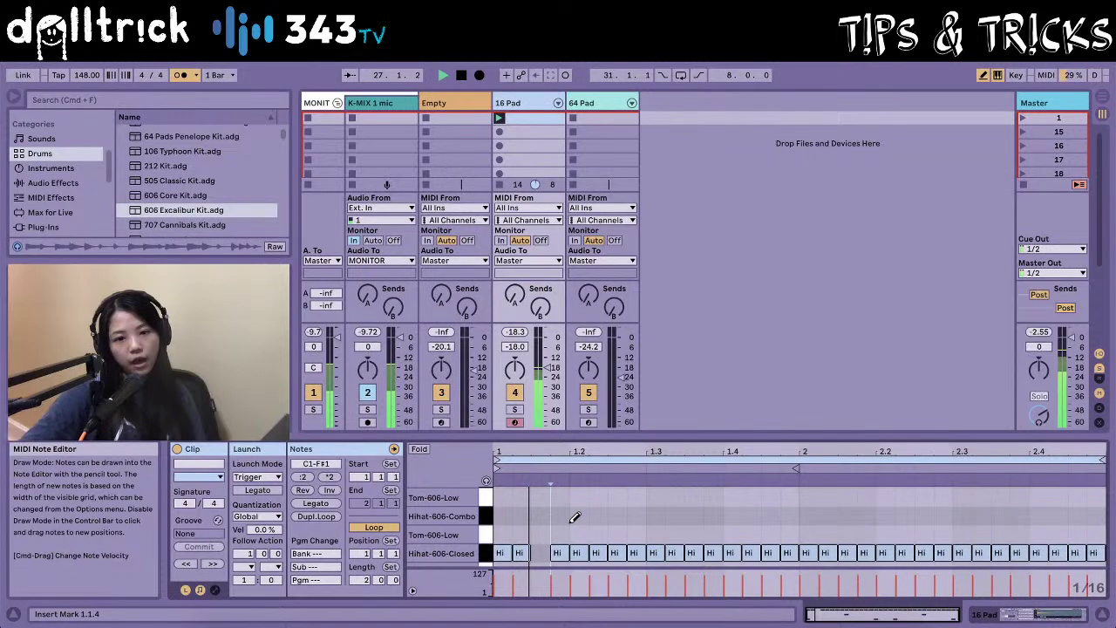
scroll(574, 518, "down", 2)
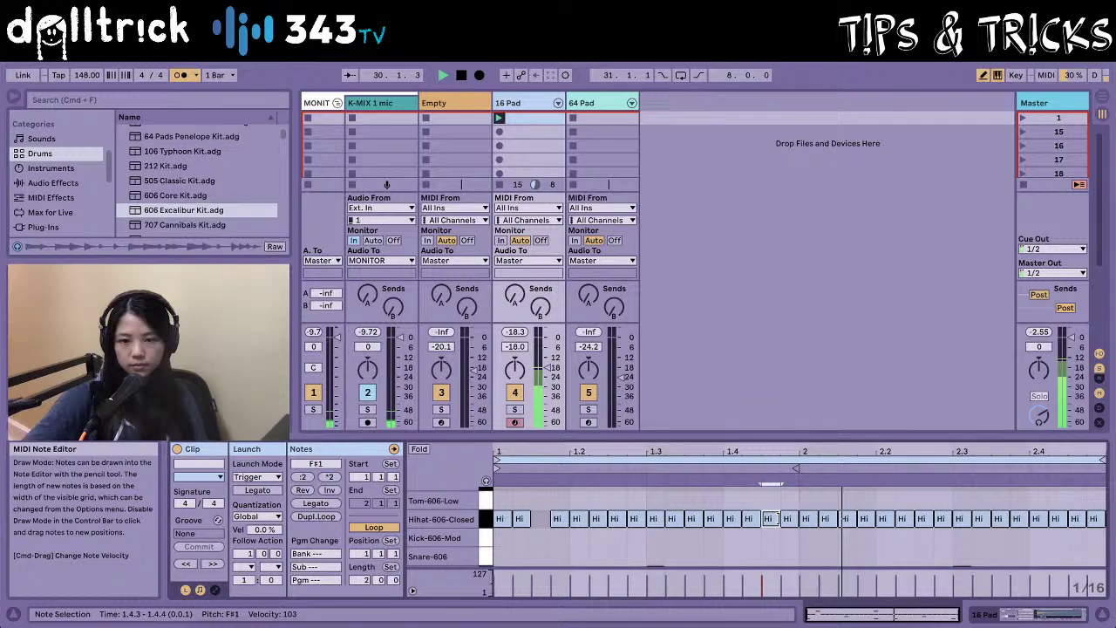
left_click(769, 519)
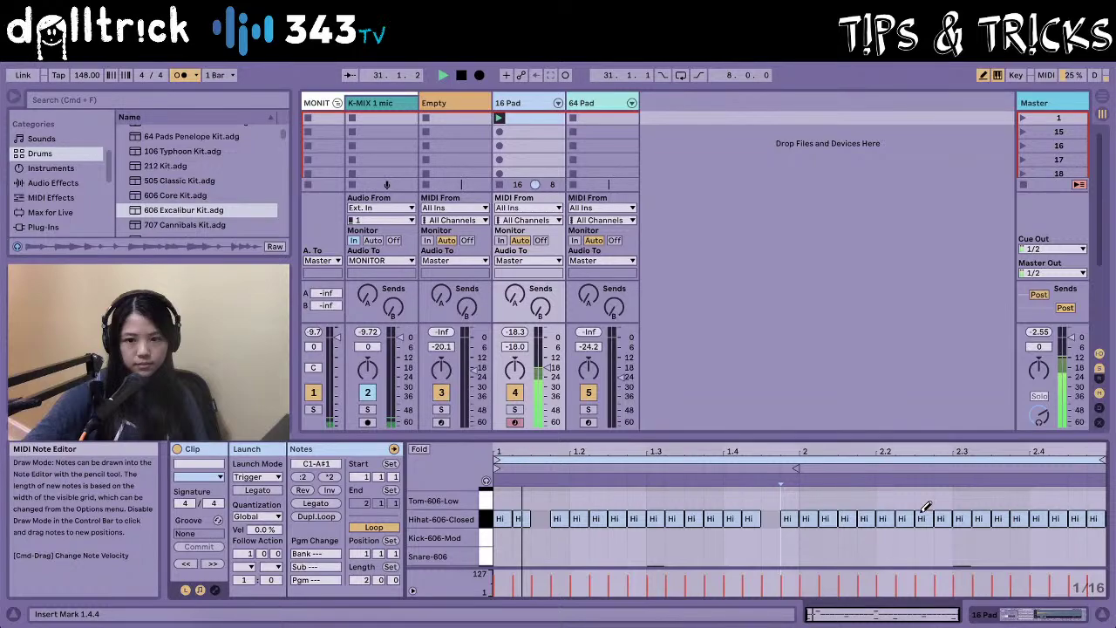
scroll(926, 506, "up", 2)
left_click(1057, 554)
scroll(1077, 513, "up", 2)
left_click(1069, 517)
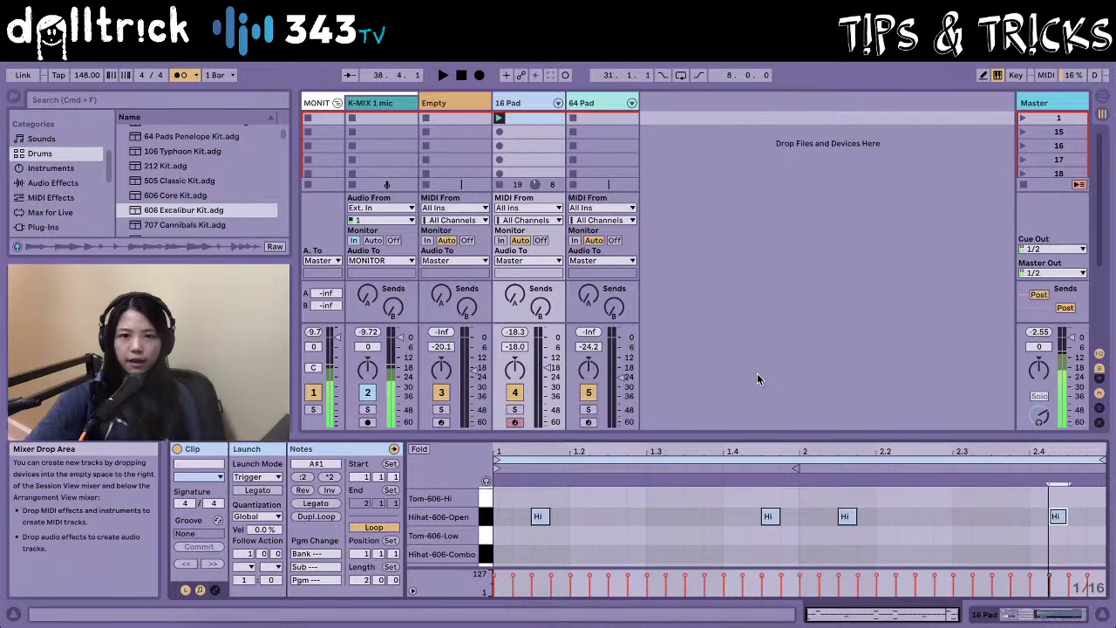
Play the beat and rearrange the last beat with open hi-hats at 2.4.1 and 2.4.4, clearing the closed hi-hats there.
key("space")
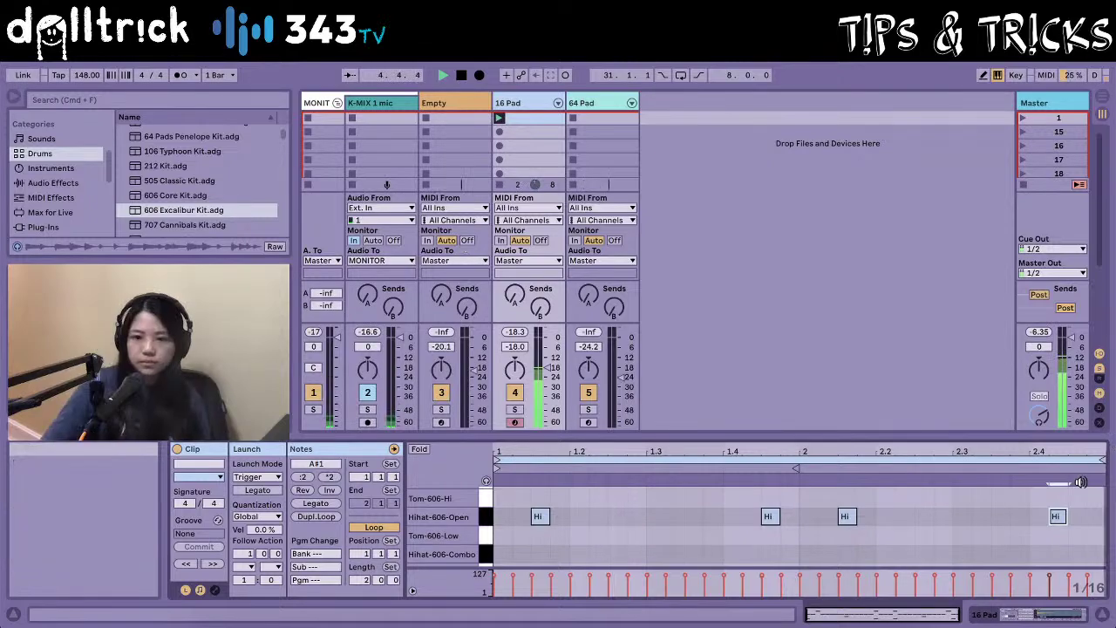
double_click(1037, 516)
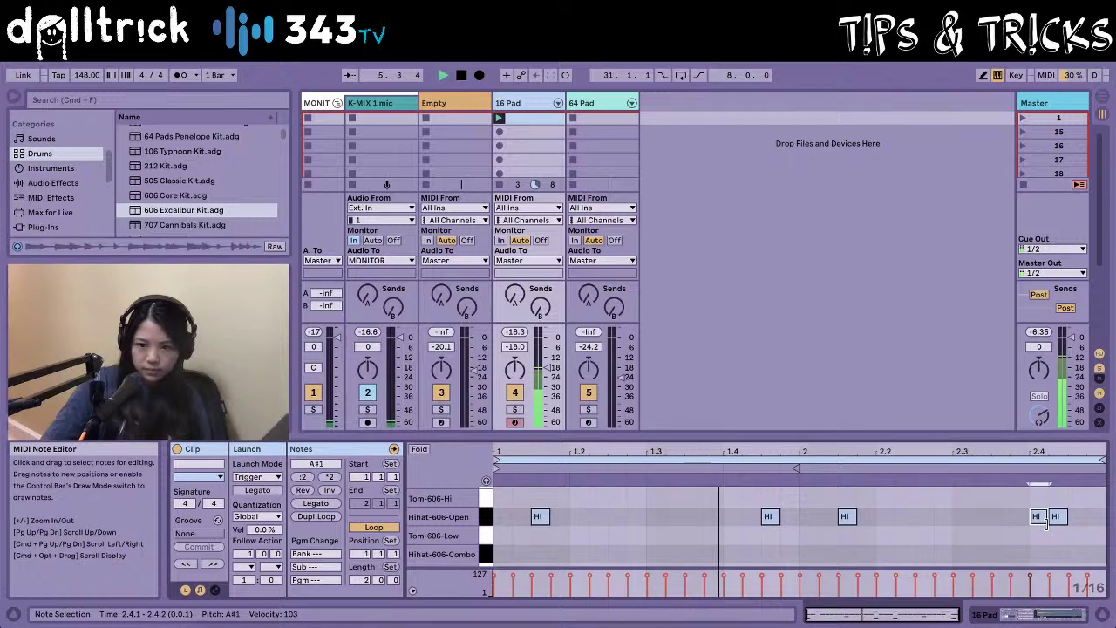
left_click_drag(1040, 521, 1094, 543)
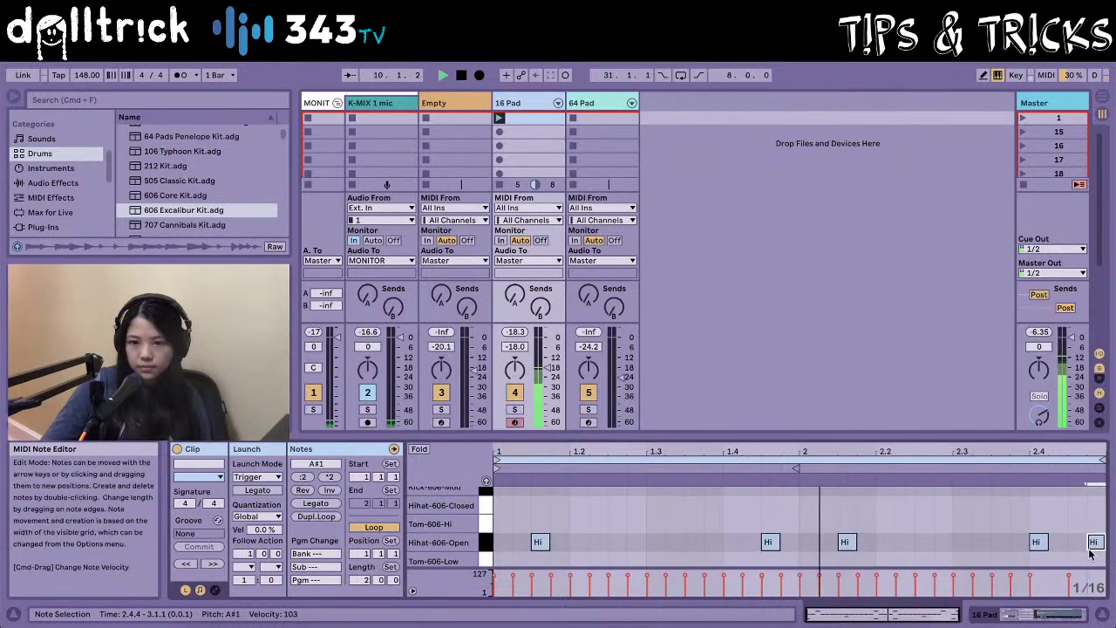
scroll(1081, 547, "down", 3)
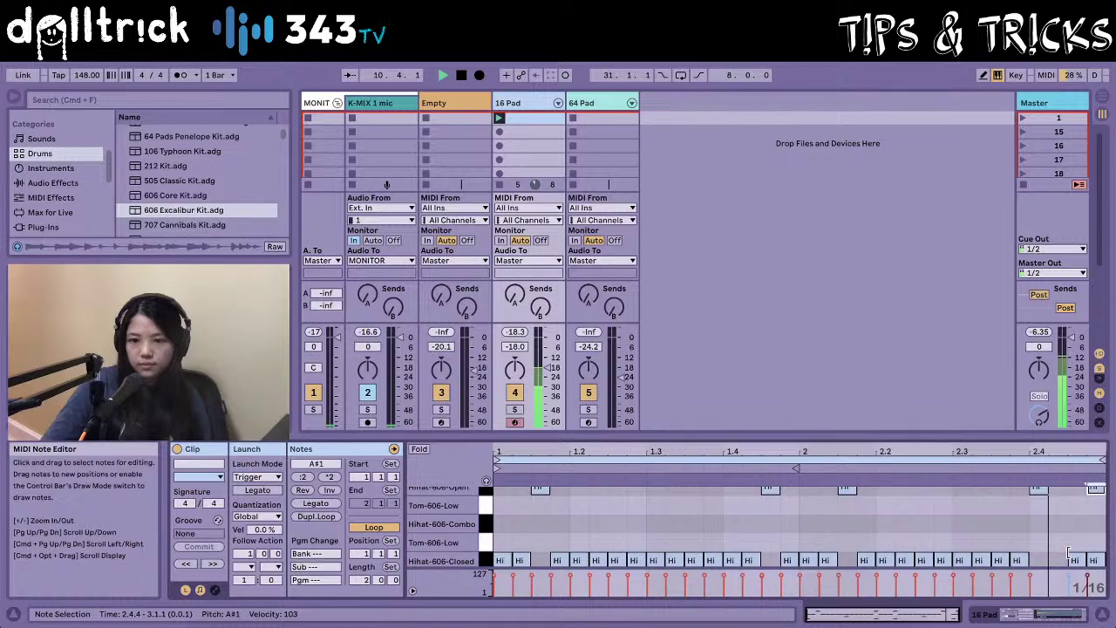
left_click(1068, 551)
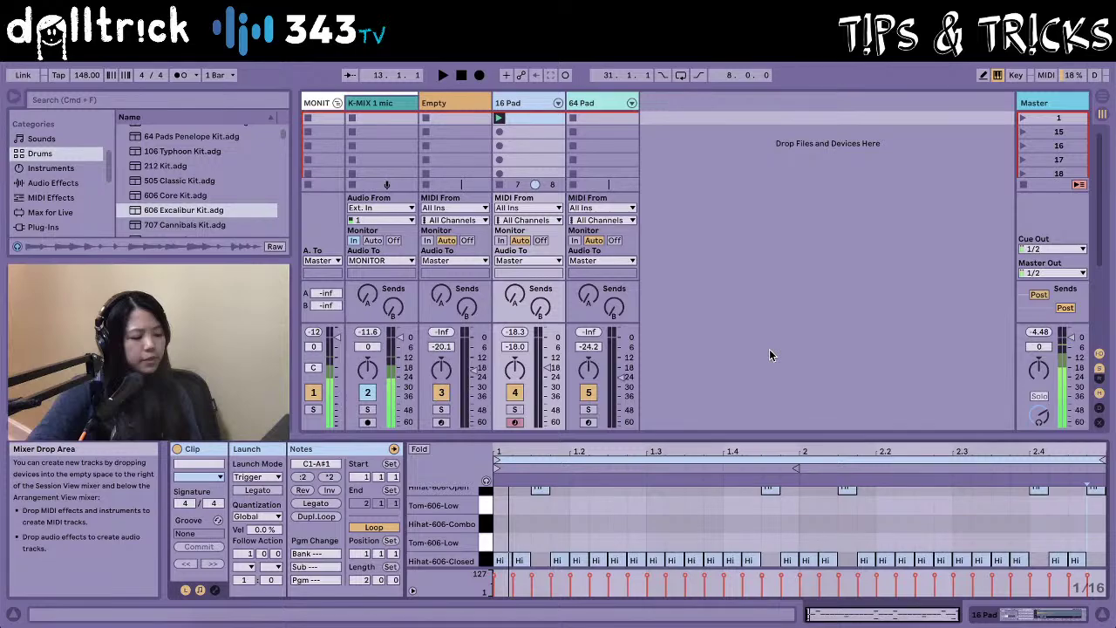
Audition the Hihat-606-Open pad in the 606 Excalibur Kit and enter Hot-Swap mode for that pad.
key("shift+Tab")
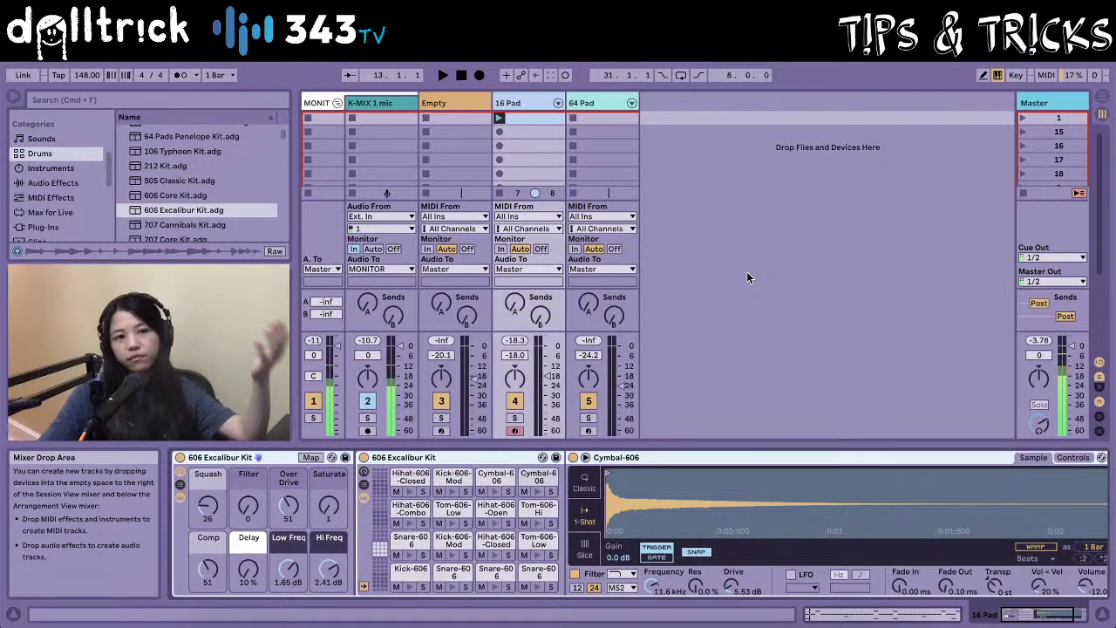
left_click(496, 524)
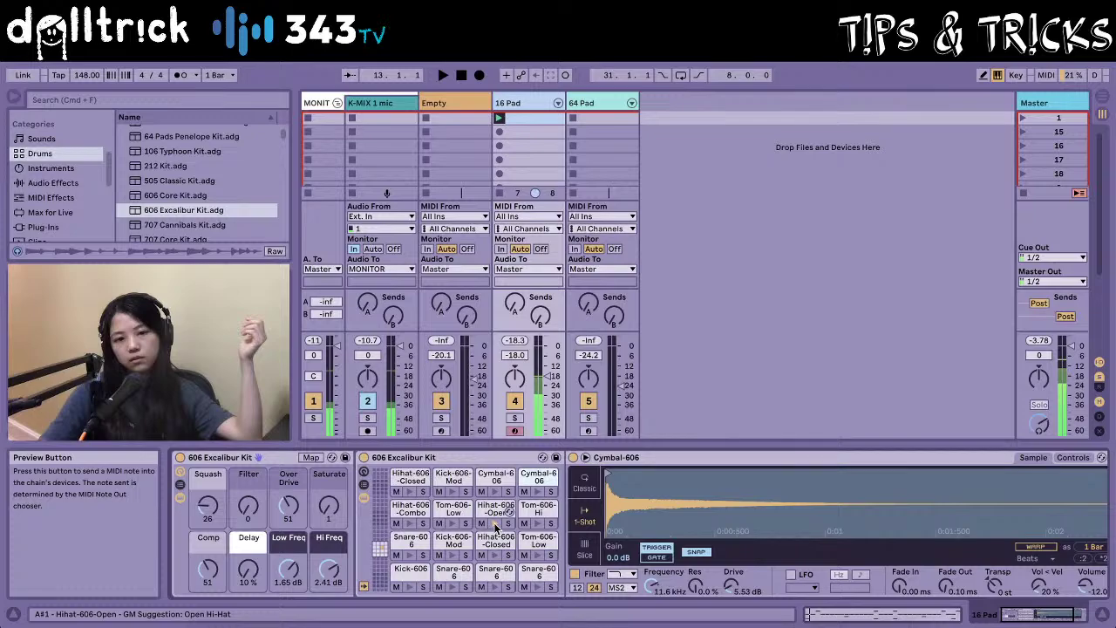
left_click(496, 526)
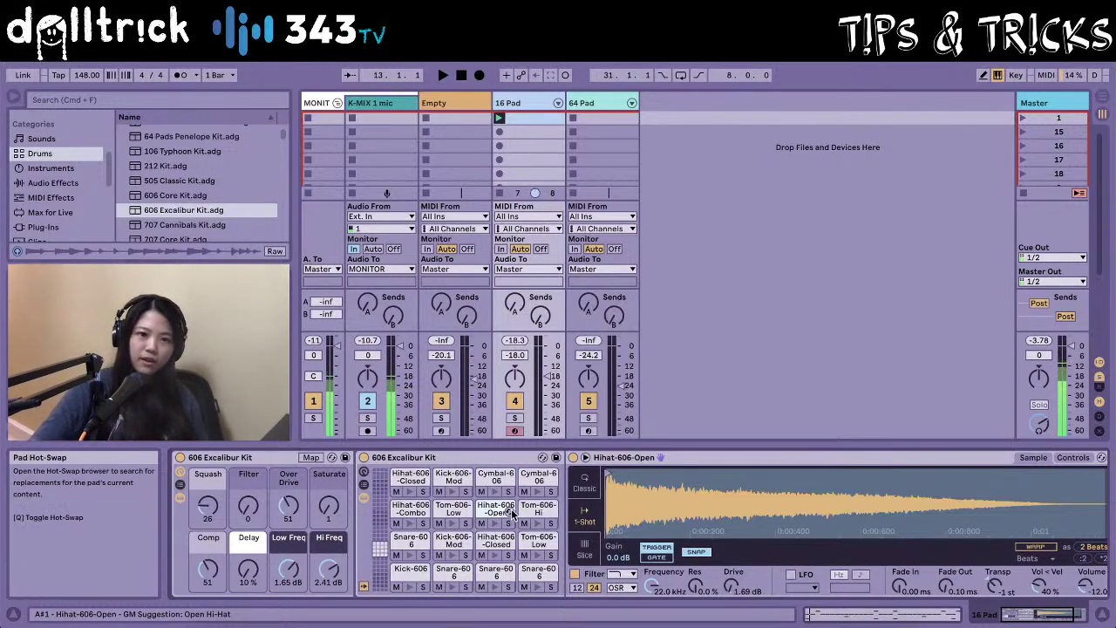
left_click(512, 515)
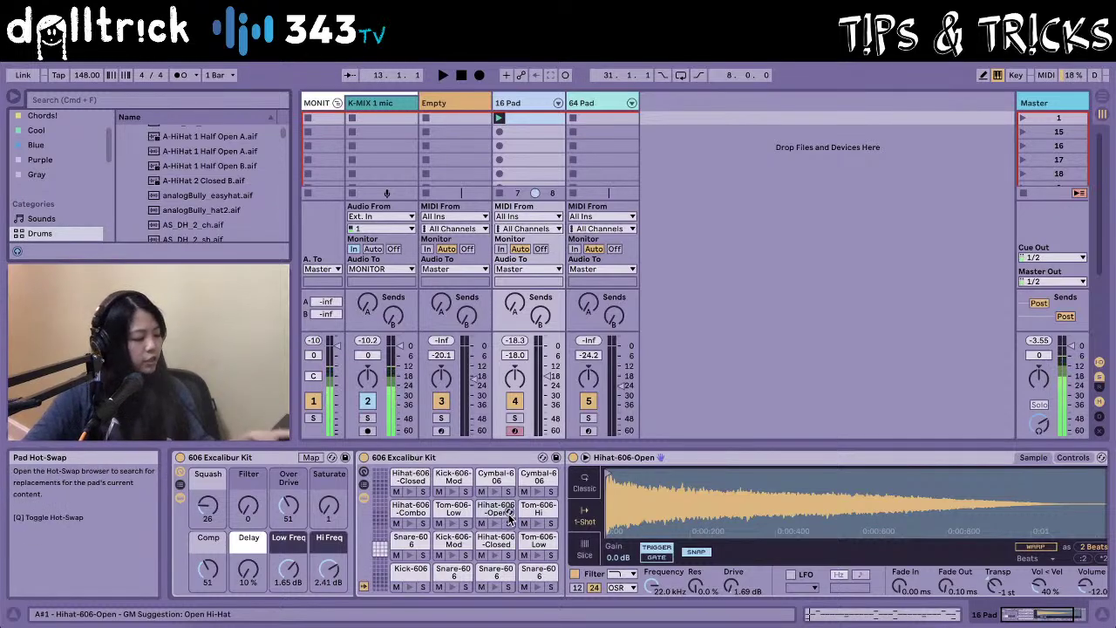
left_click(500, 519)
scroll(193, 219, "down", 2)
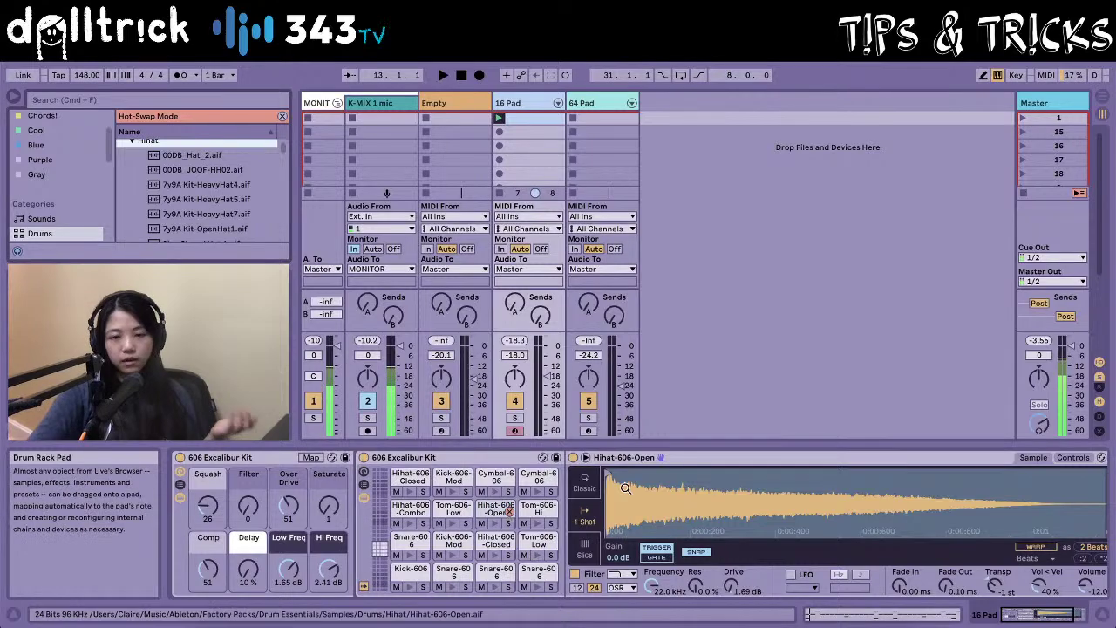
left_click(492, 529)
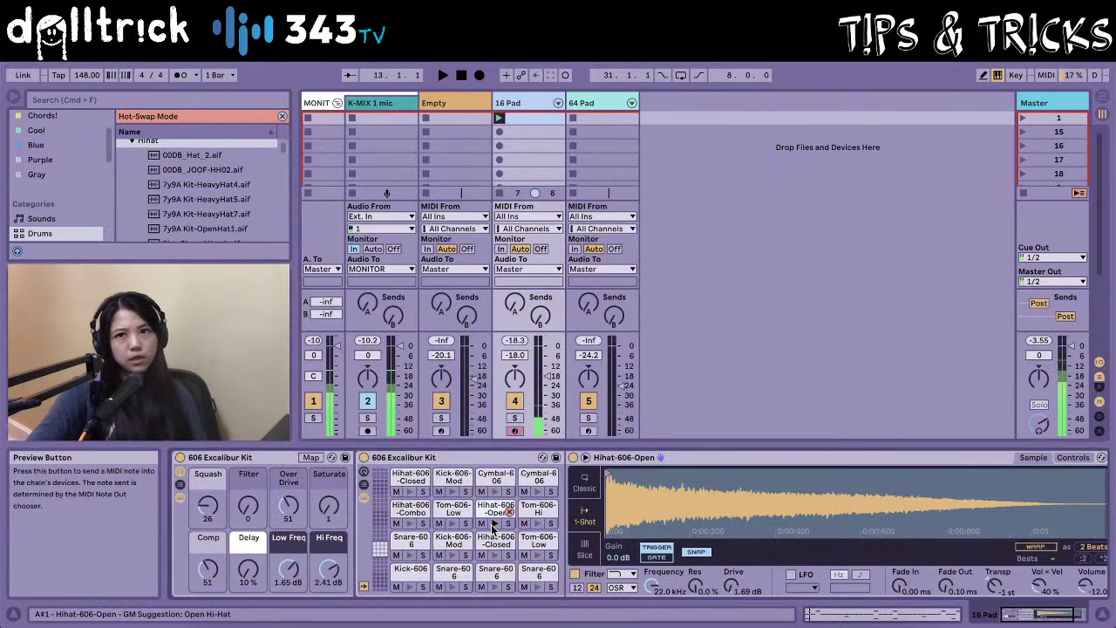
Preview several Hihat samples, swap 7y9A Kit-OpenHat1.aif onto the pad, check it in the beat and leave Hot-Swap mode.
left_click(182, 155)
left_click(183, 170)
left_click(187, 185)
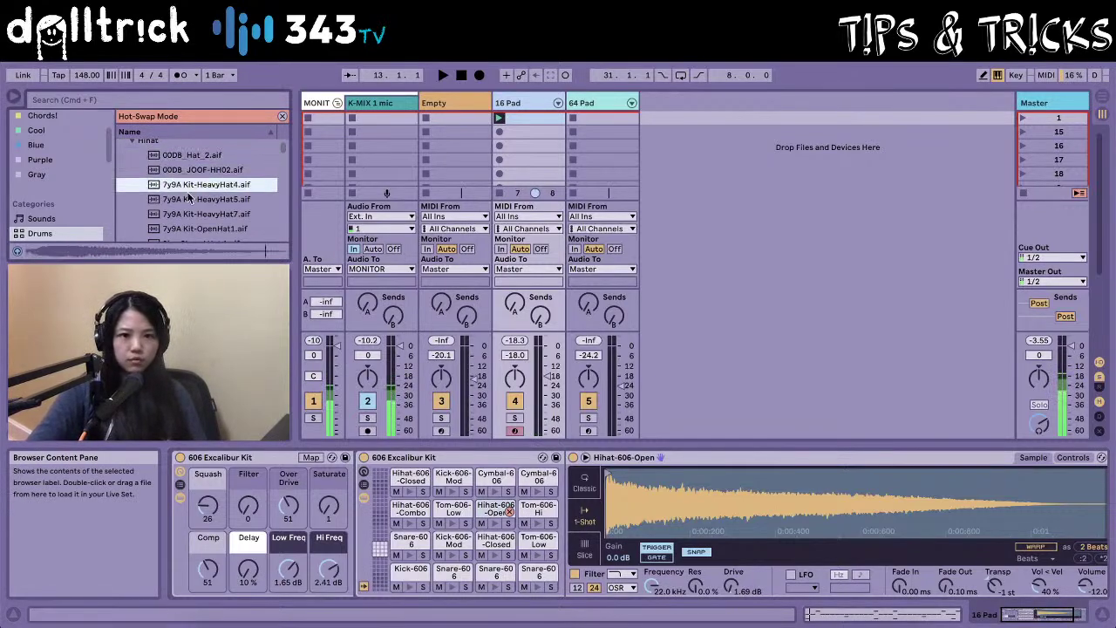
left_click(190, 203)
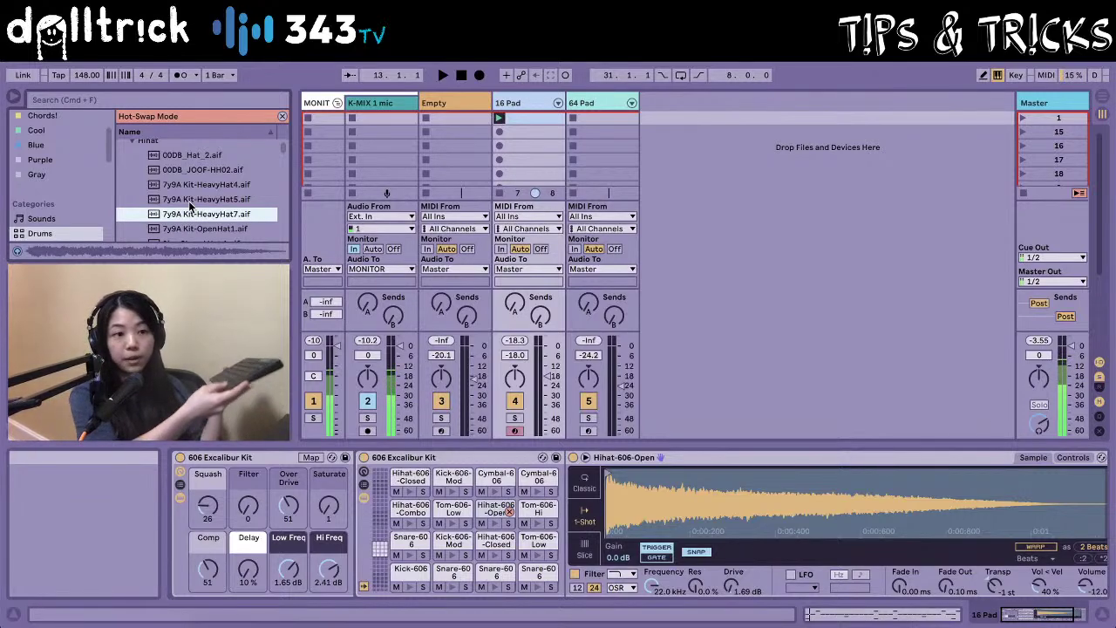
key("Down")
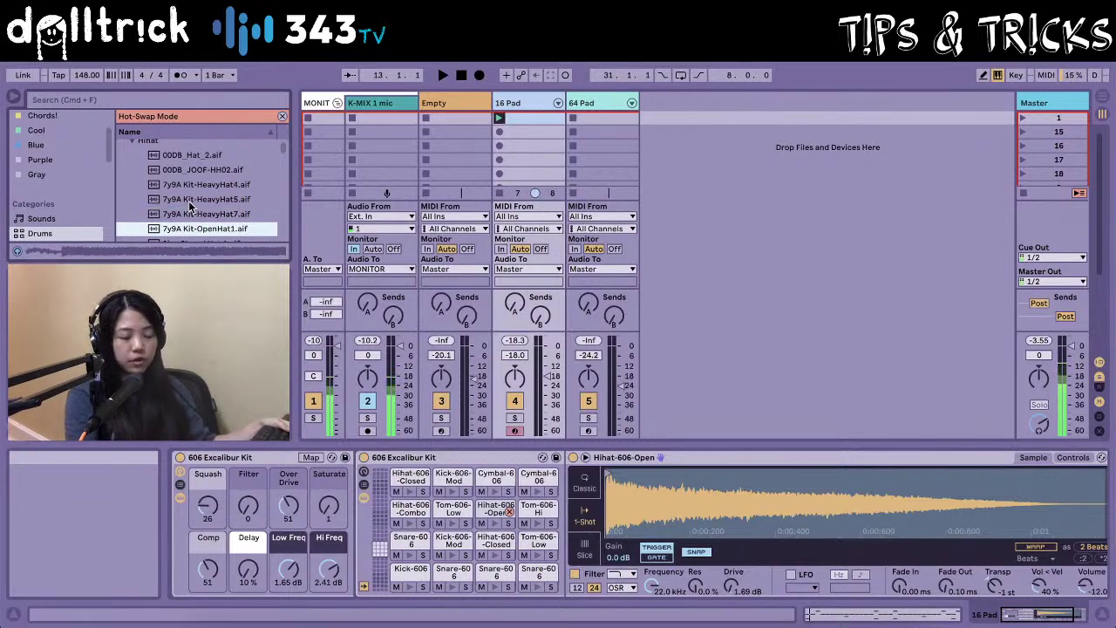
key("Down")
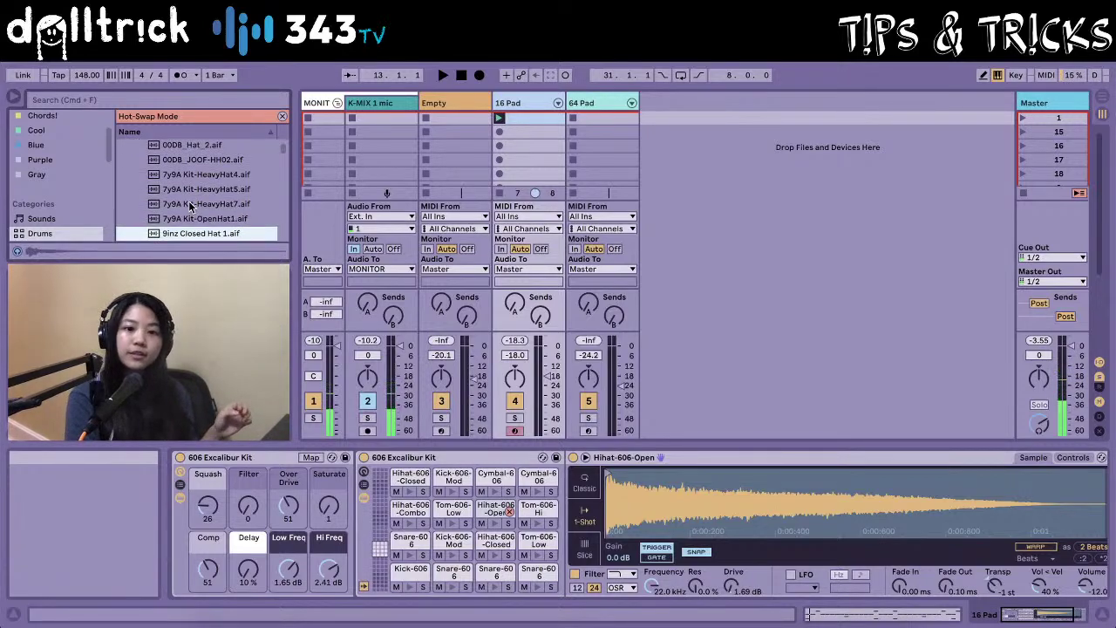
key("Down")
key("Up")
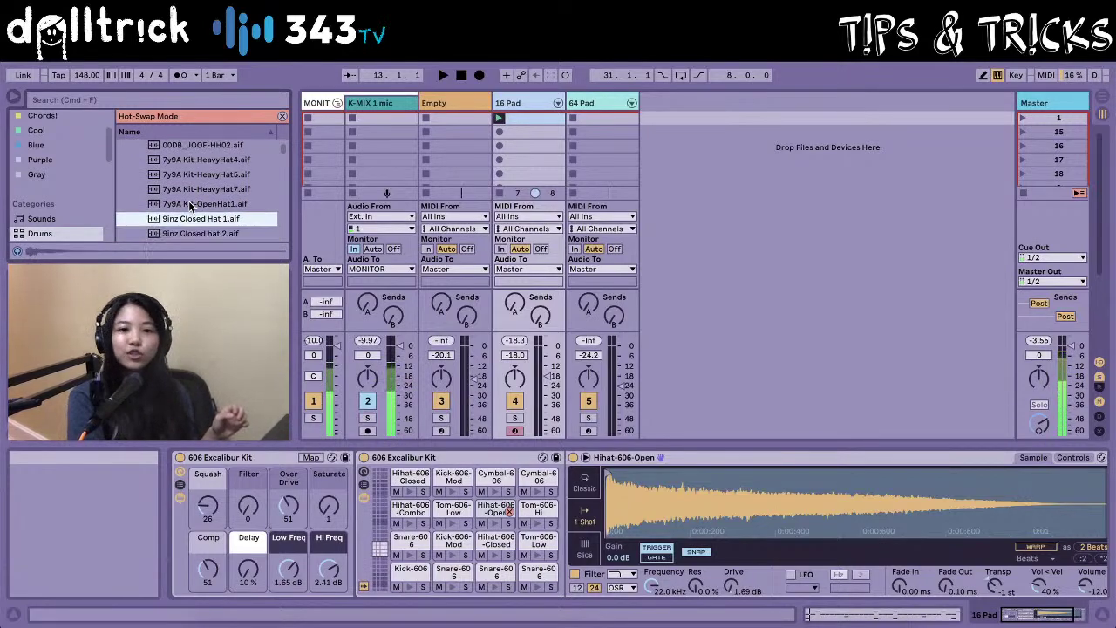
key("Up")
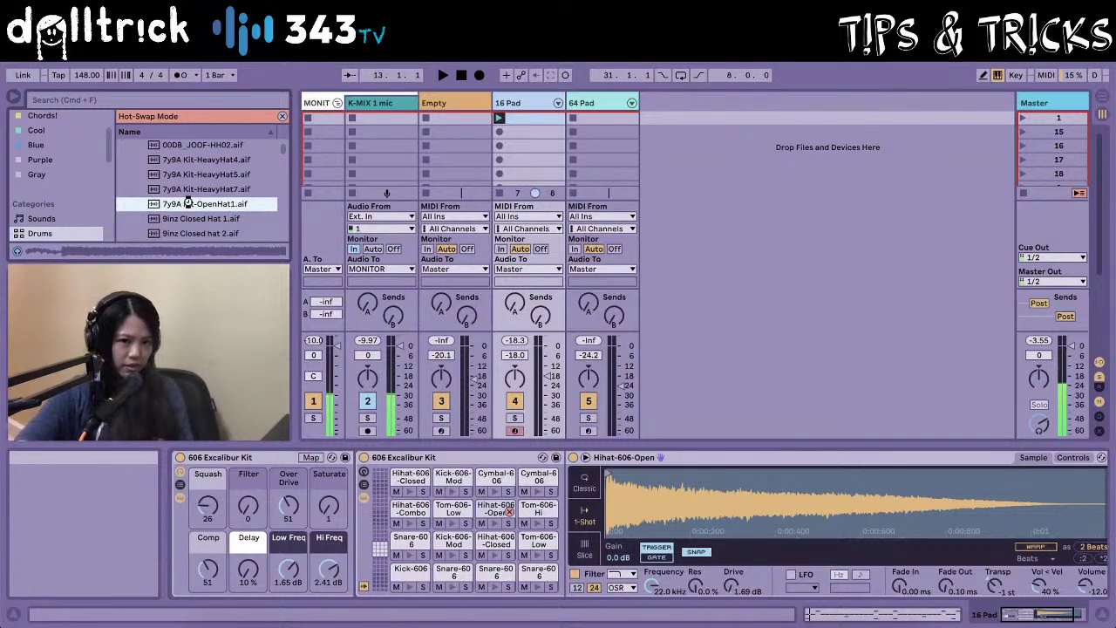
double_click(187, 203)
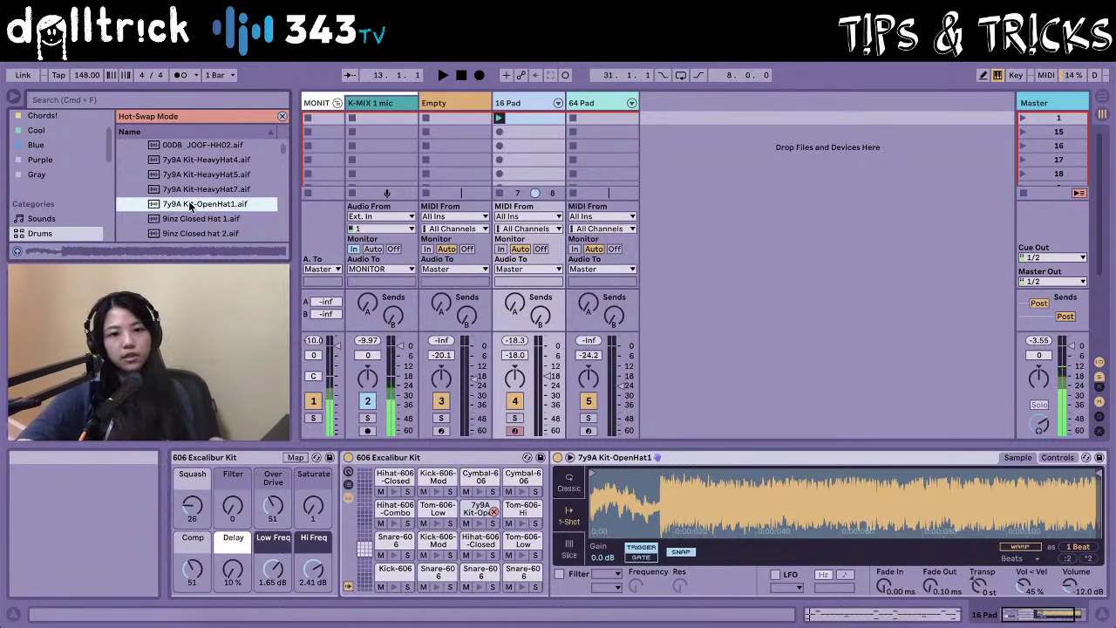
key("space")
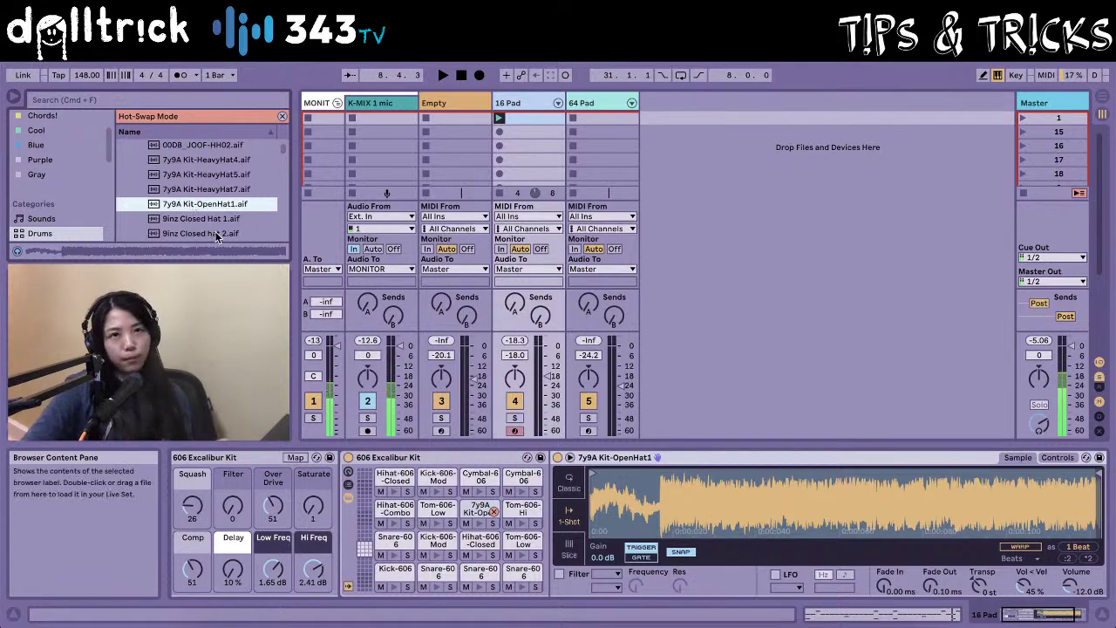
scroll(216, 238, "down", 5)
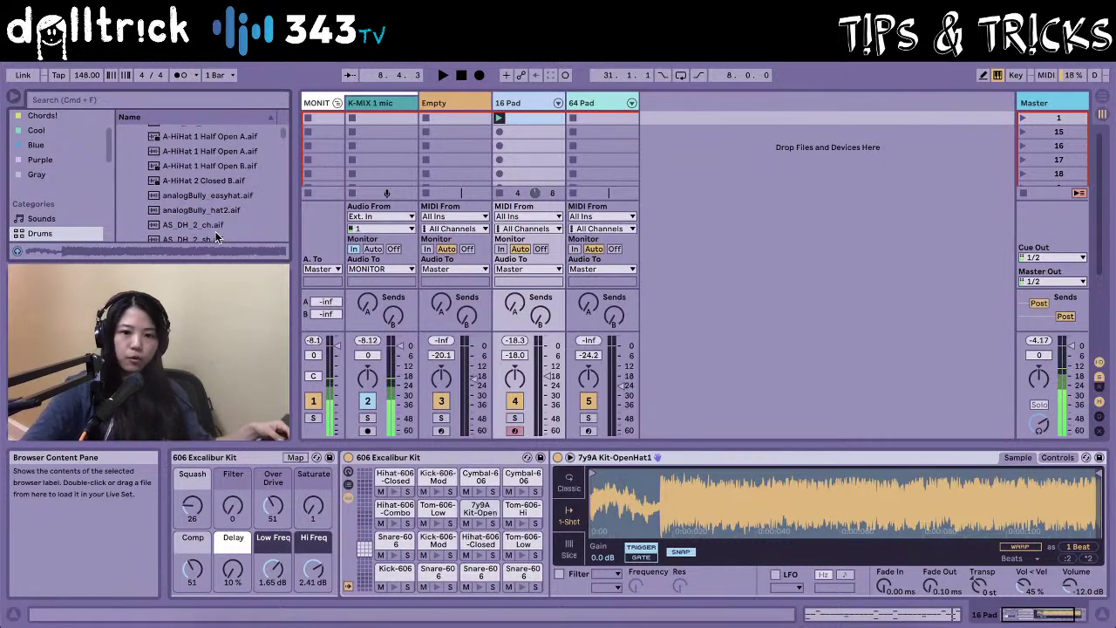
Select all Kick-606 notes in the 16 Pad clip and play the beat to judge the kick's level.
key("shift+Tab")
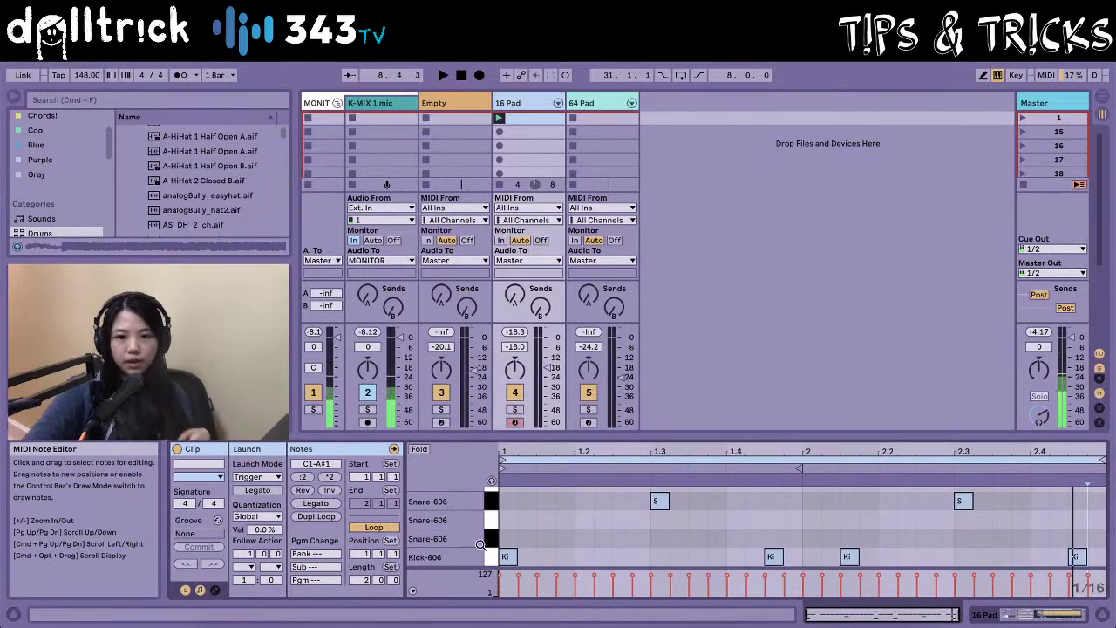
left_click(488, 562)
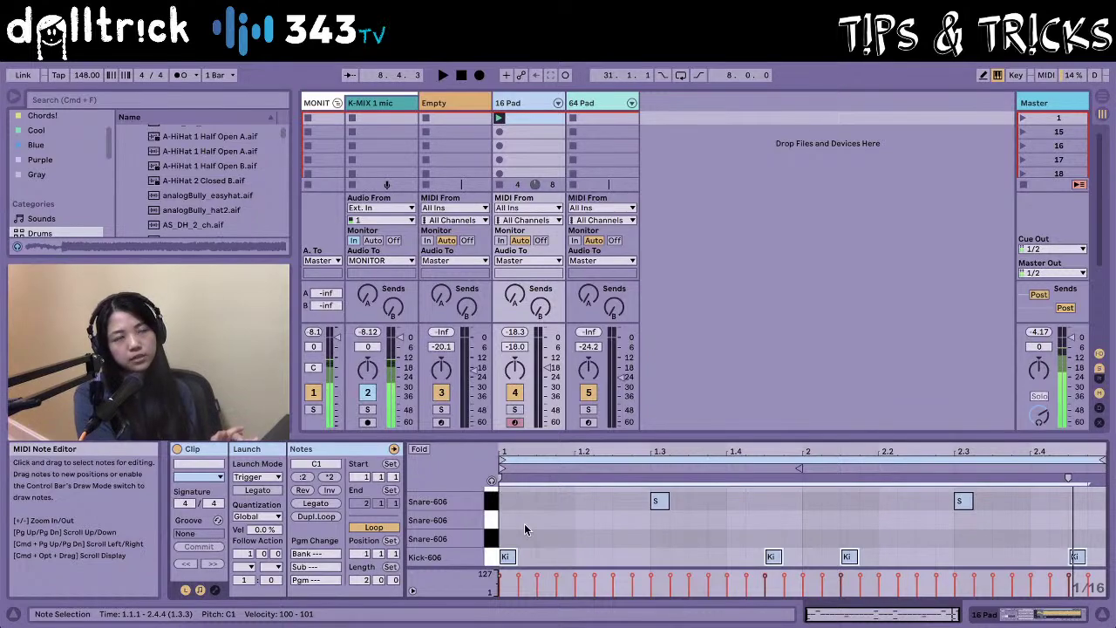
key("space")
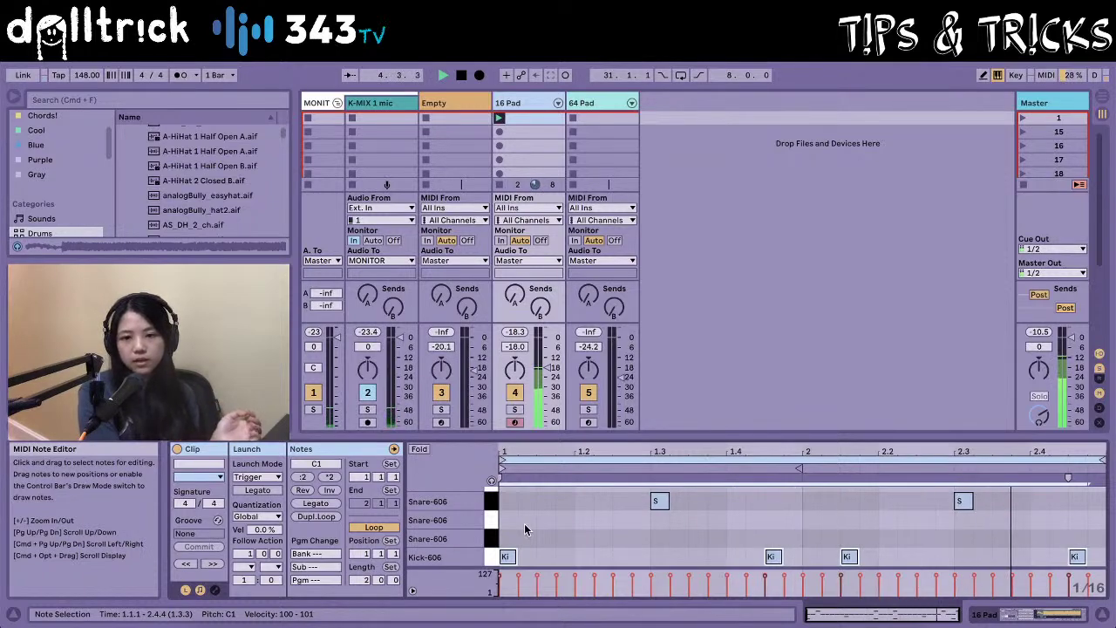
key("space")
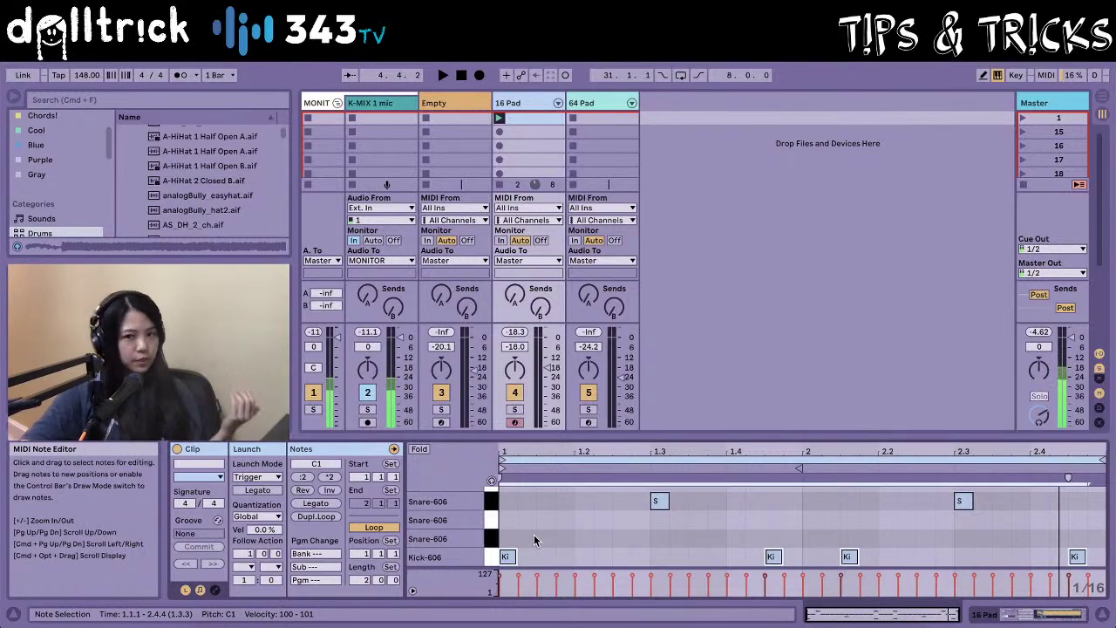
Raise the Kick-606 pad's Simpler output volume to -5.62 dB.
key("shift+Tab")
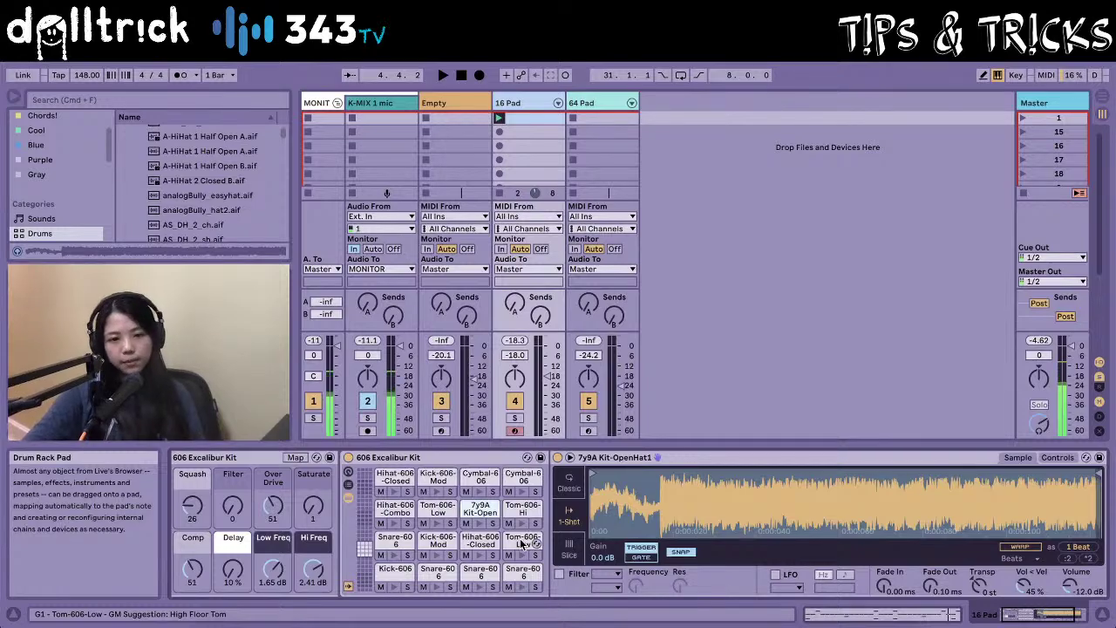
left_click(405, 571)
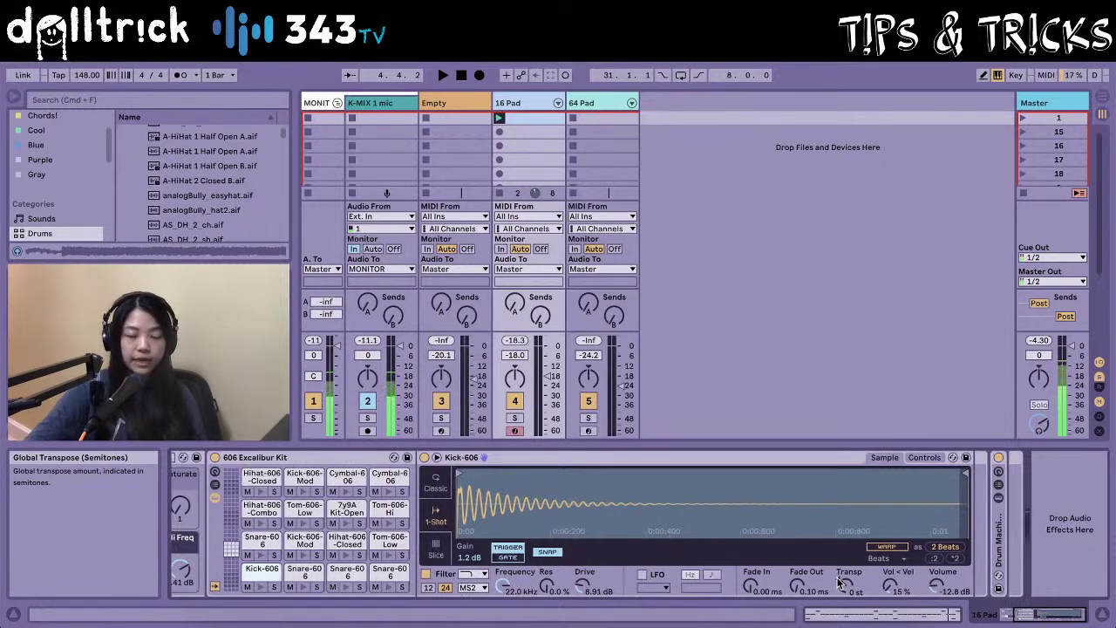
scroll(732, 562, "left", 2)
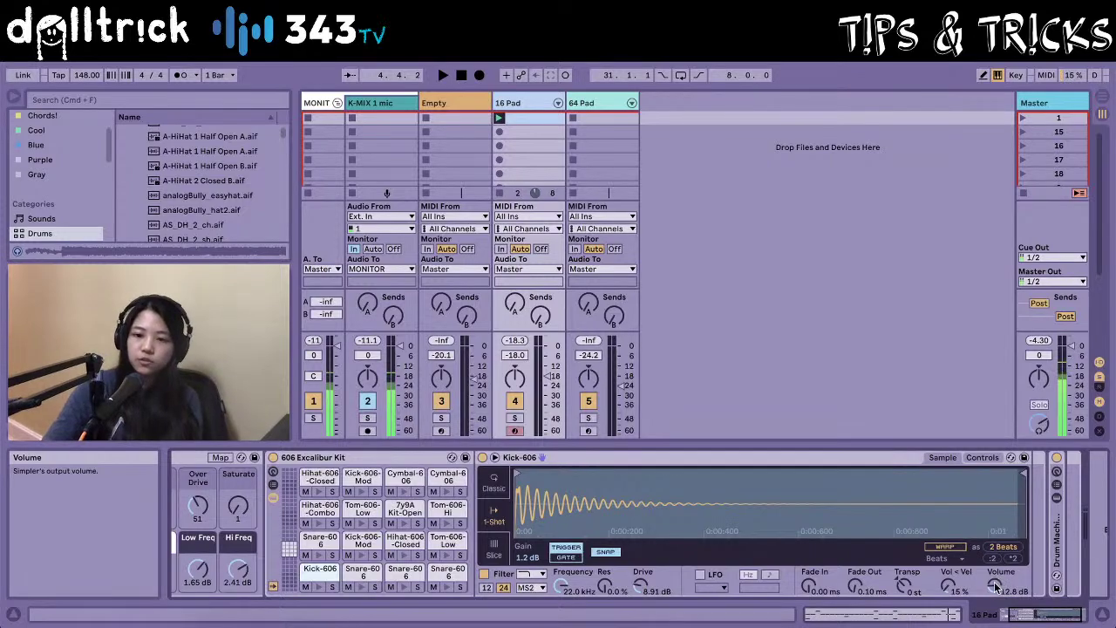
left_click_drag(995, 586, 994, 594)
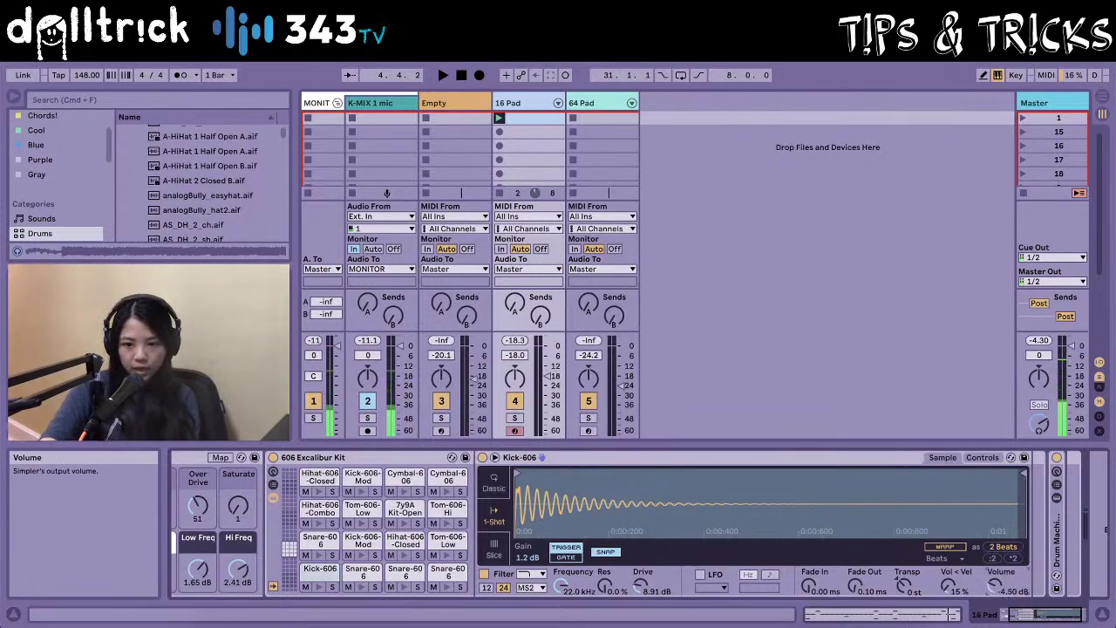
left_click_drag(995, 586, 995, 574)
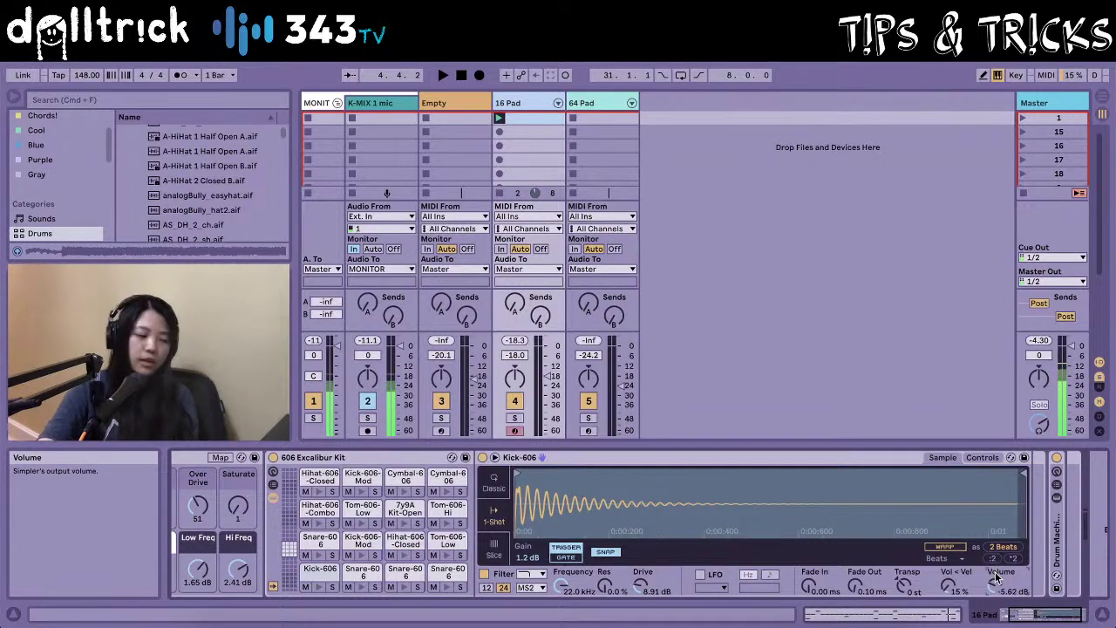
Play the beat, lower the Hihat-606-Closed pad's Simpler output volume and set the 7y9A Kit-OpenHat1 pad's volume to -20.6 dB.
key("space")
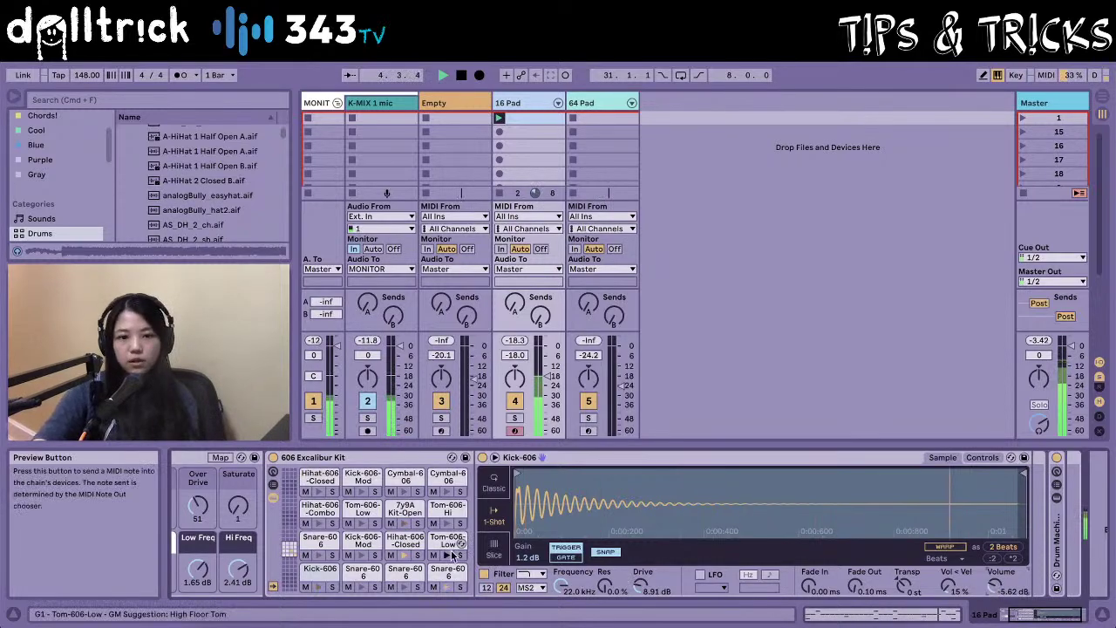
left_click(405, 541)
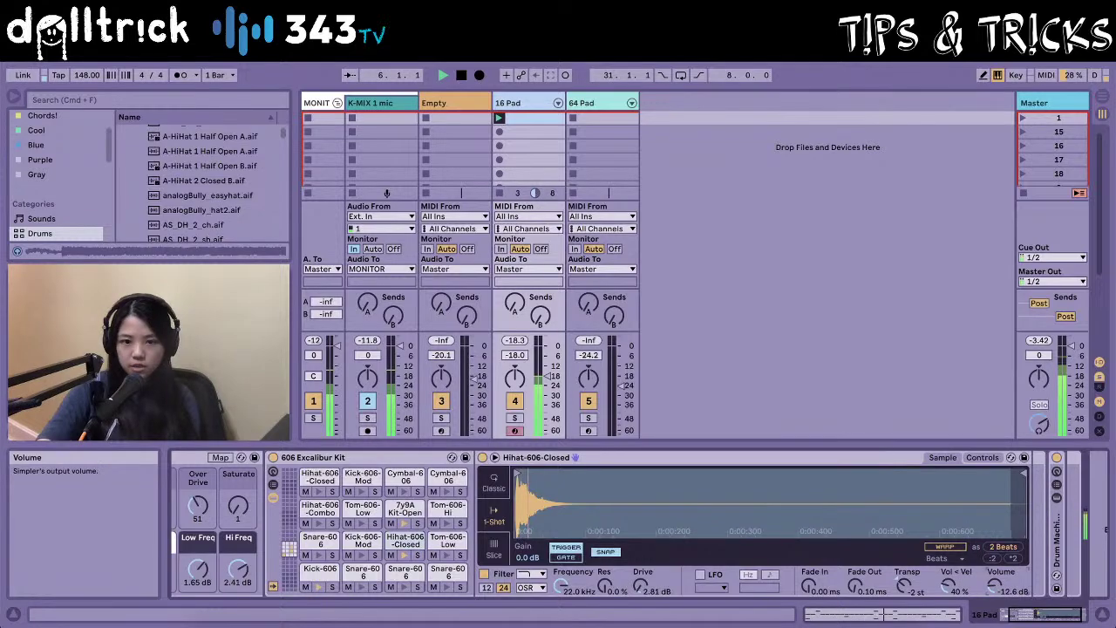
left_click_drag(995, 590, 994, 614)
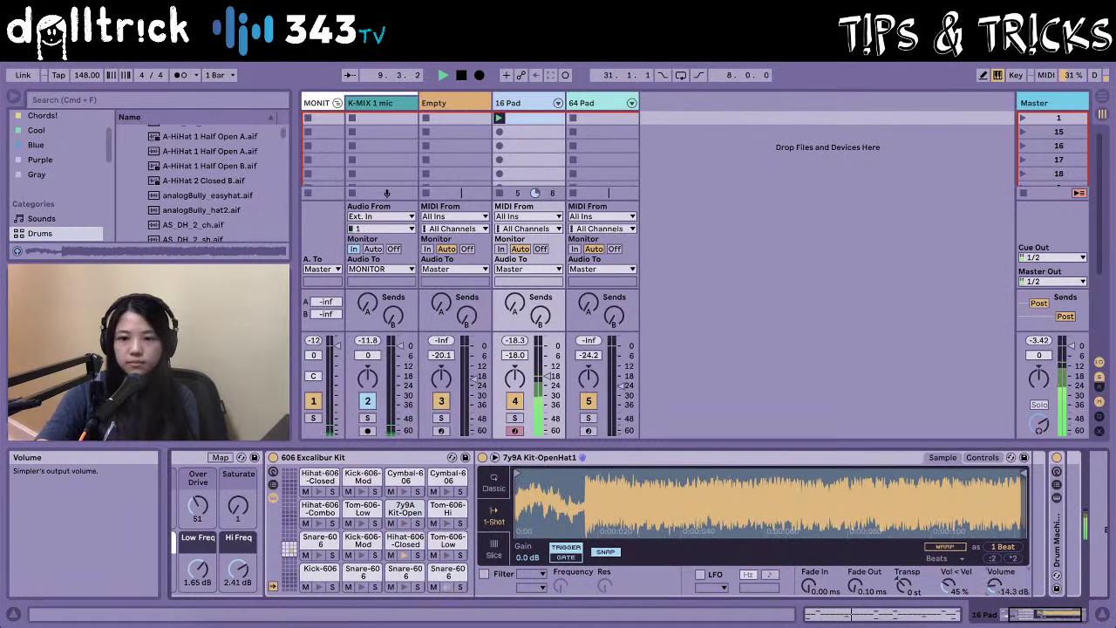
left_click_drag(994, 586, 995, 609)
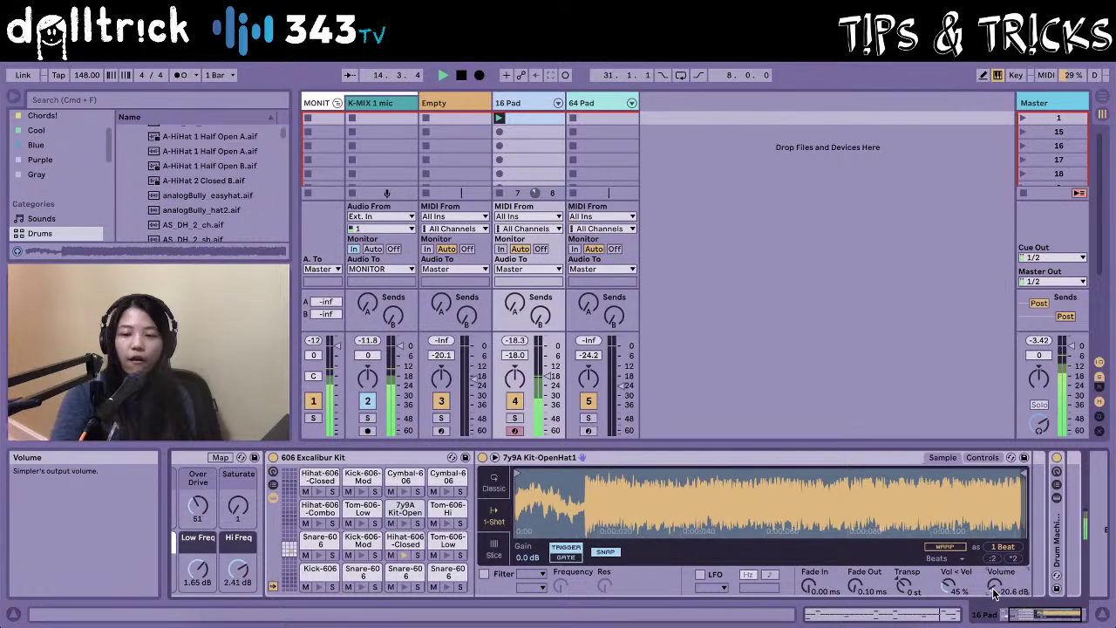
Raise the output volume of the Snare-606 pad used in the beat to -6.86 dB and stop playback.
left_click(448, 572)
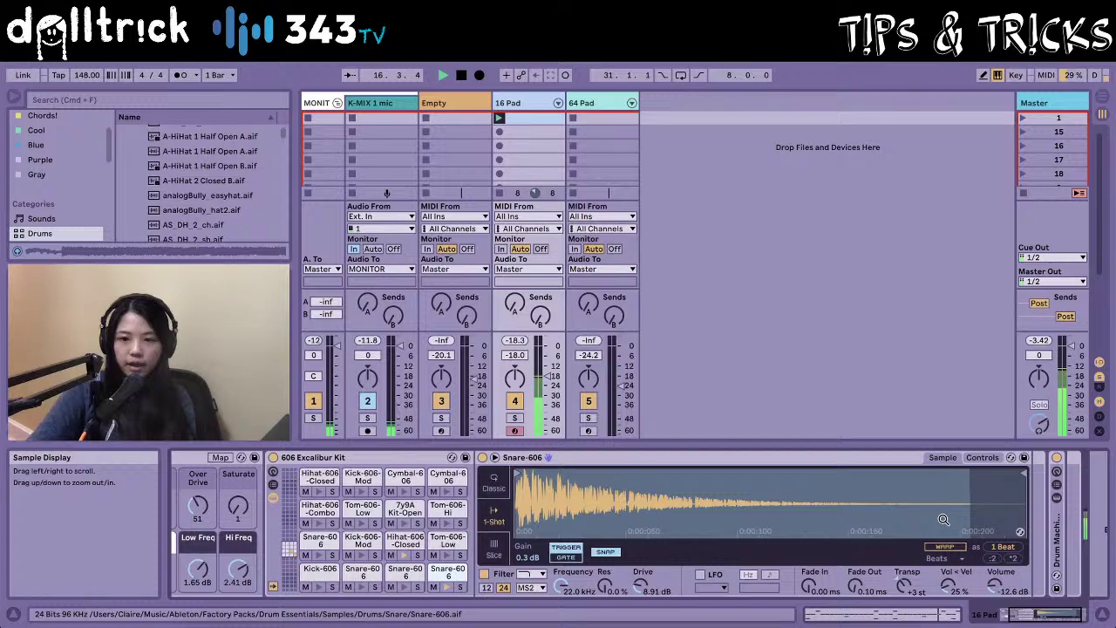
left_click_drag(997, 603, 999, 594)
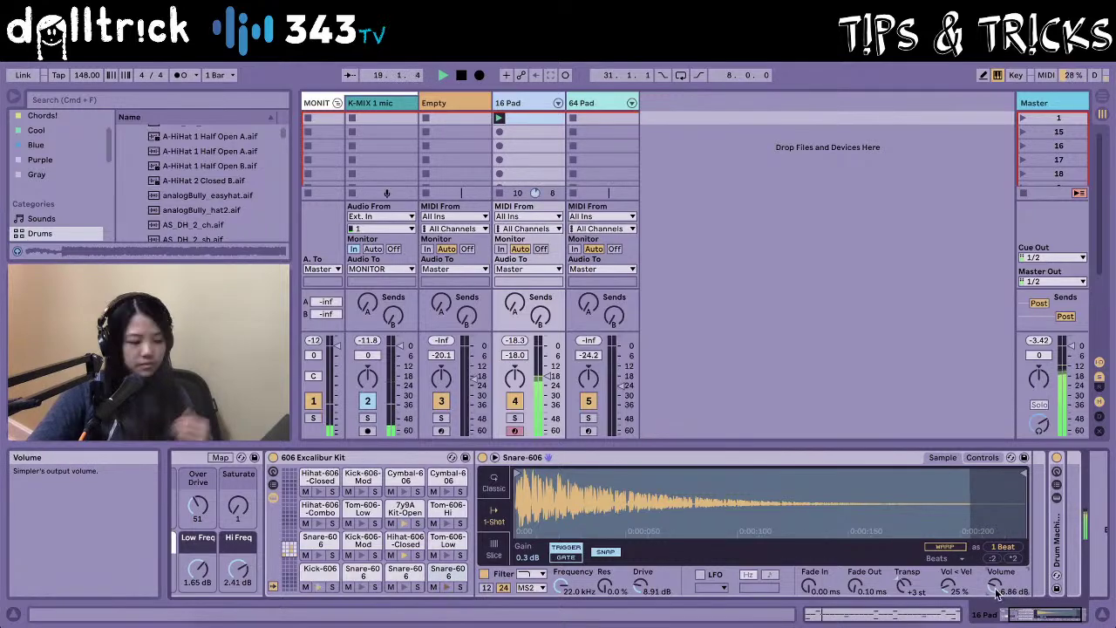
key("space")
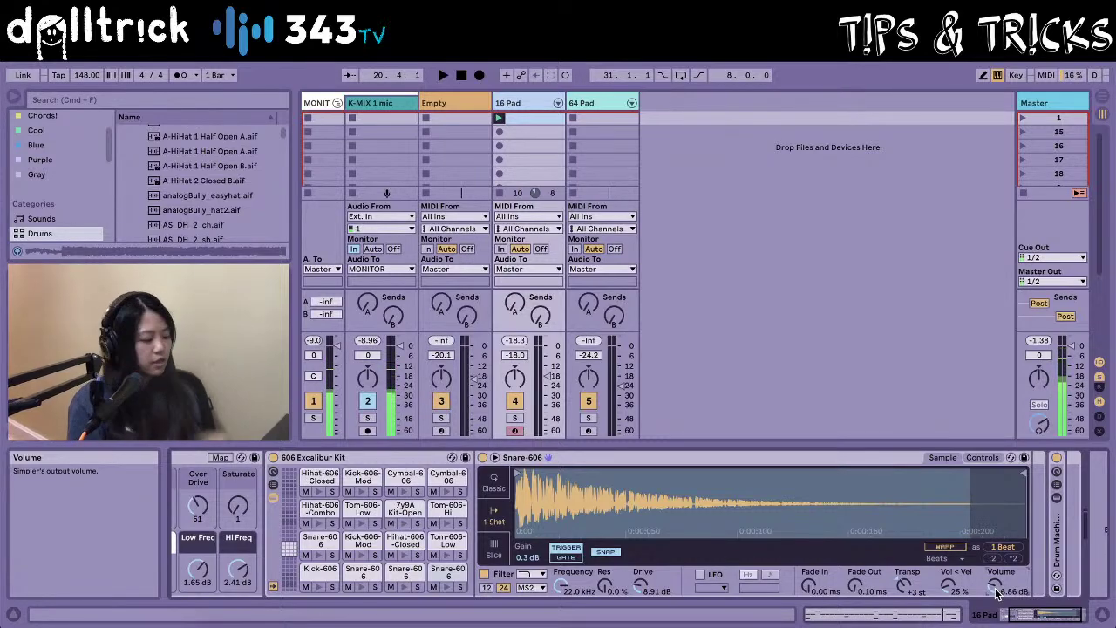
Look over the 16 Pad clip's notes, return to the drum rack's devices and listen to the rebalanced beat.
key("shift+Tab")
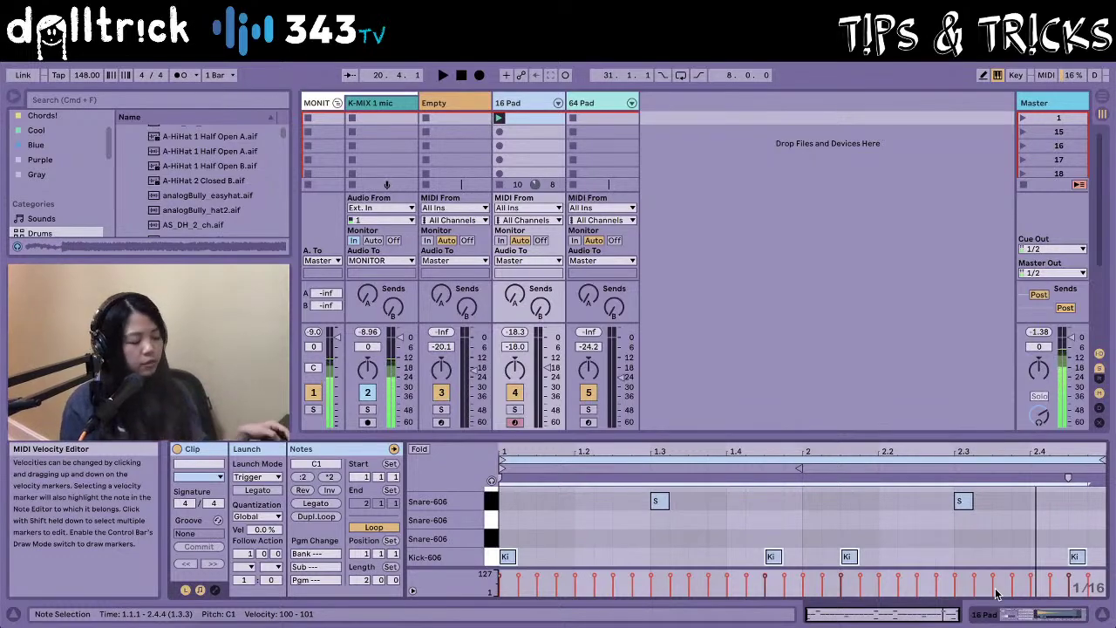
key("shift+Tab")
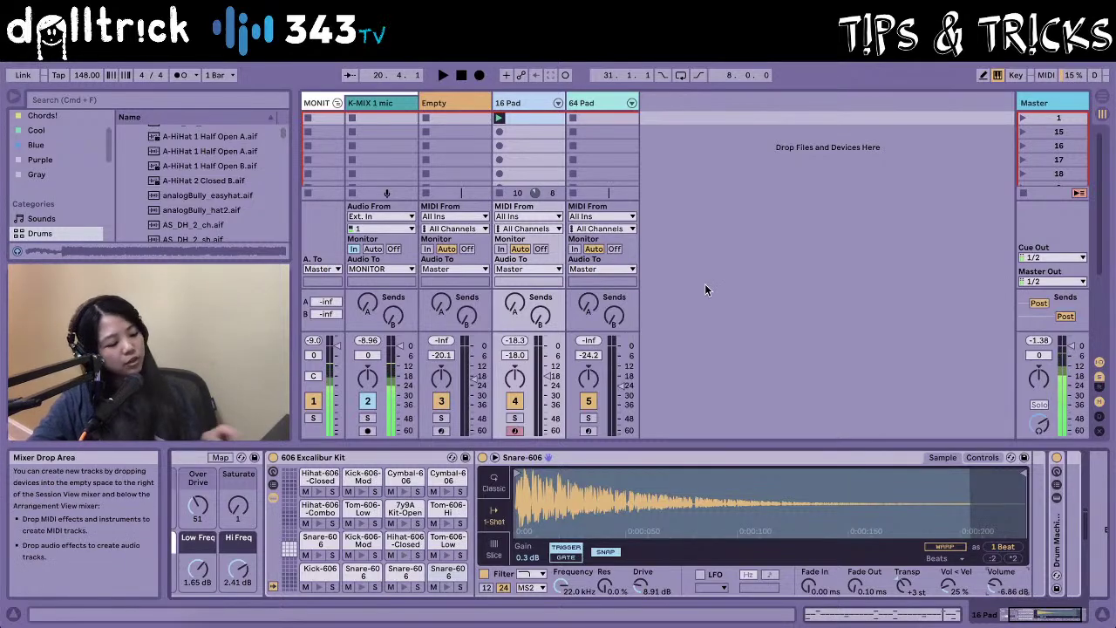
key("space")
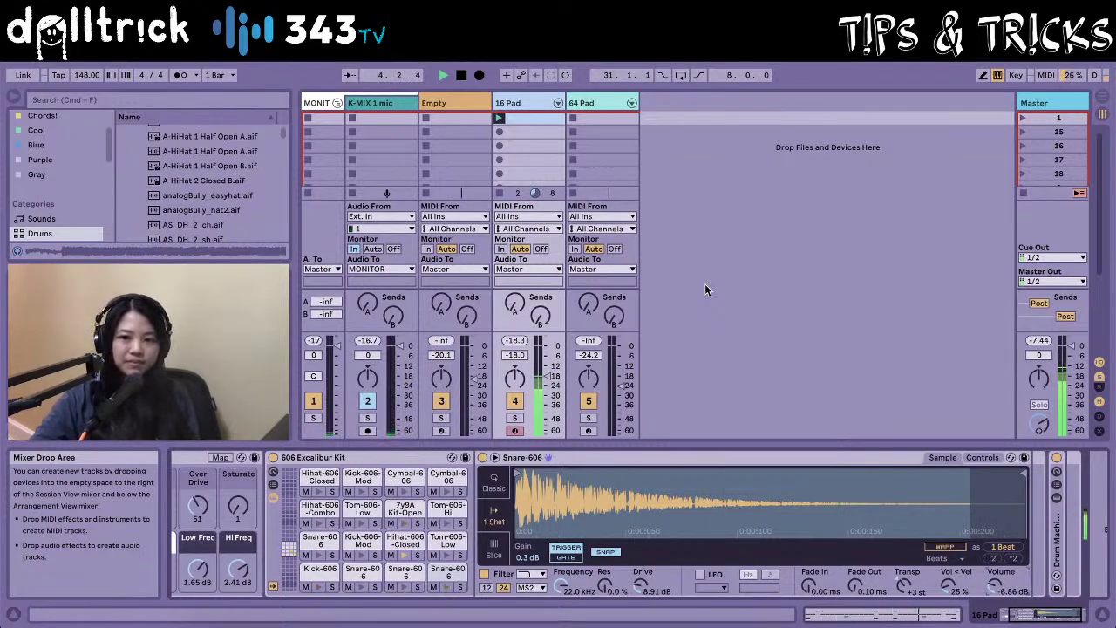
key("space")
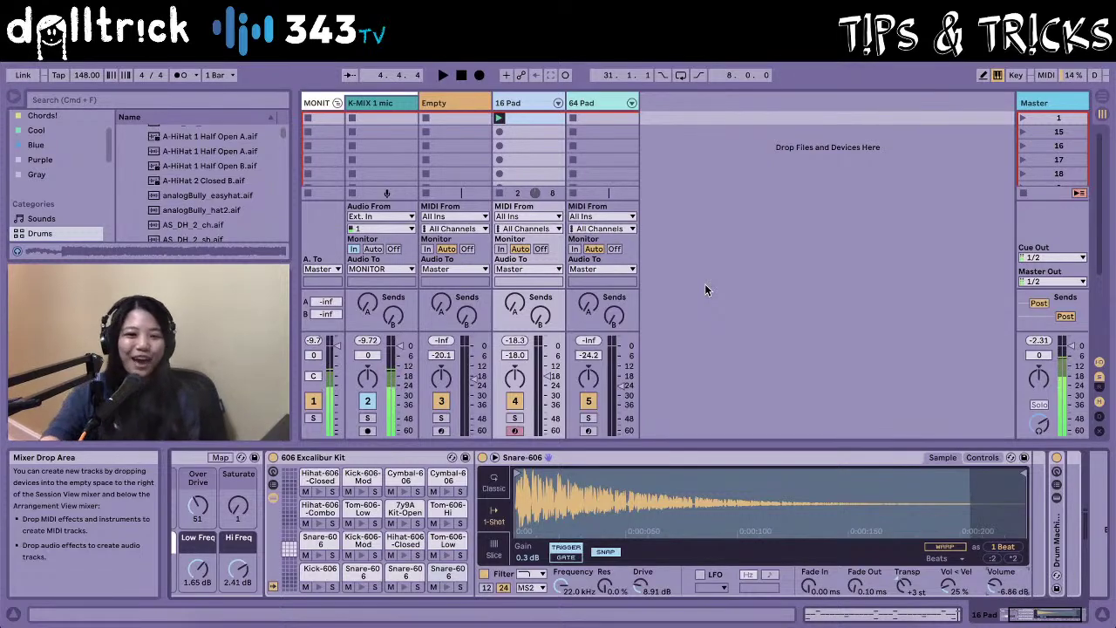
Bring the 606 Excalibur Kit's Macro Controls into view and hide and show them repeatedly, leaving them shown.
scroll(397, 516, "left", 1)
scroll(397, 516, "left", 3)
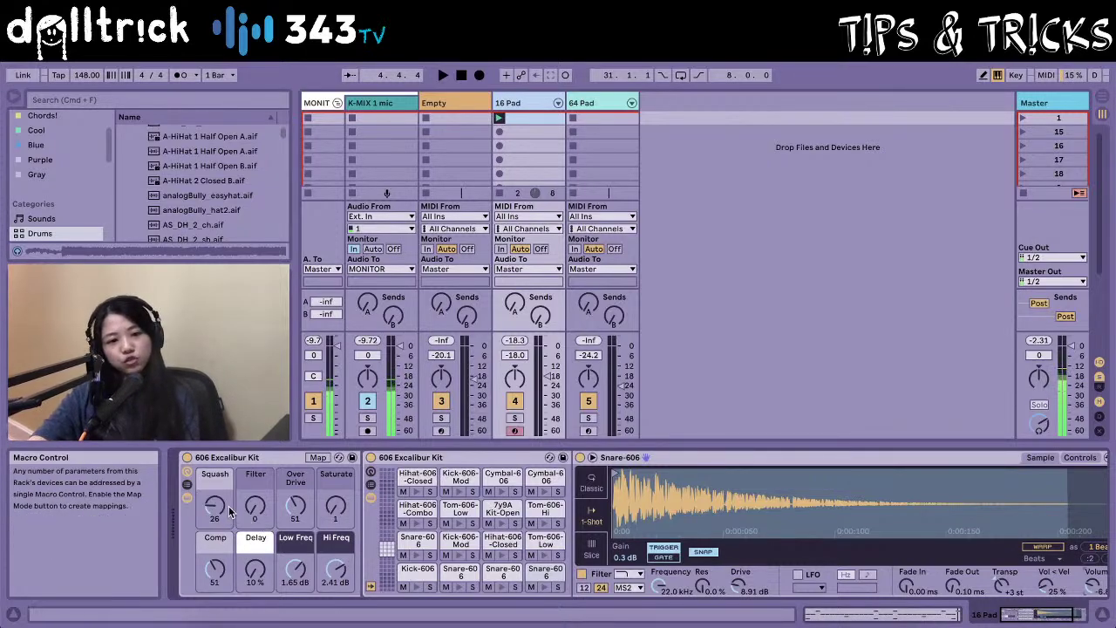
left_click(183, 471)
left_click(183, 471)
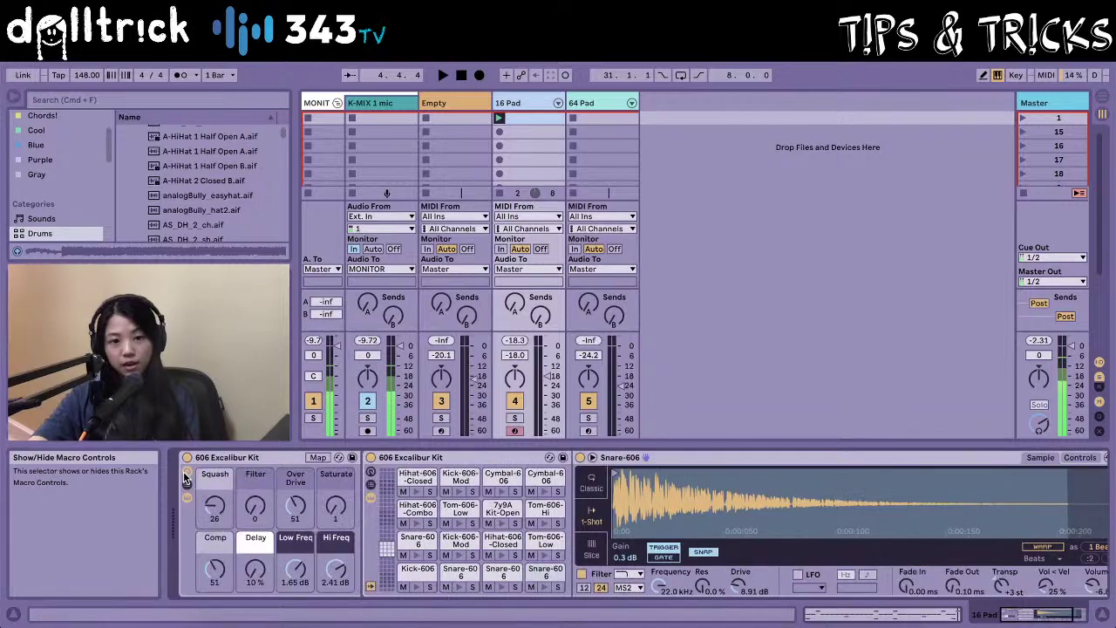
left_click(183, 471)
left_click(183, 471)
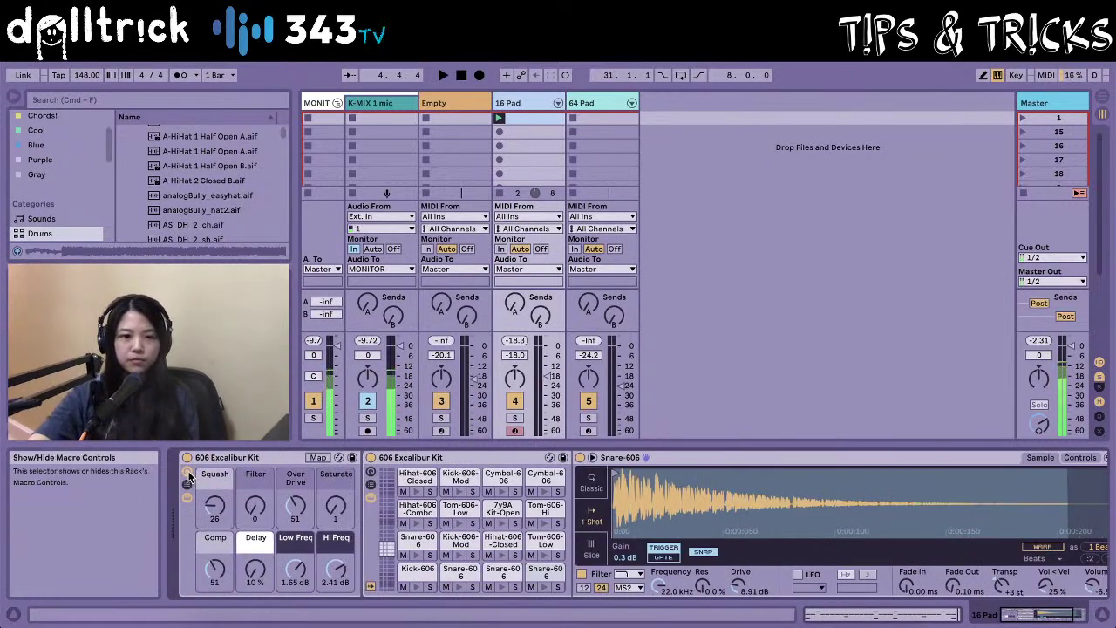
left_click(185, 473)
left_click(188, 475)
left_click(187, 474)
left_click(187, 474)
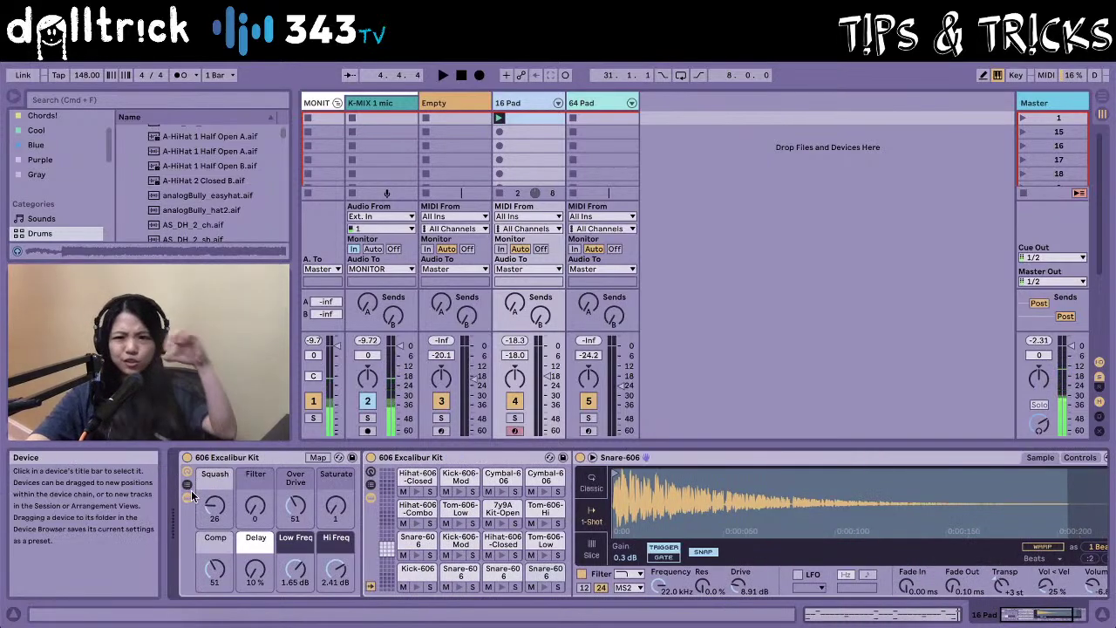
left_click(187, 473)
left_click(186, 473)
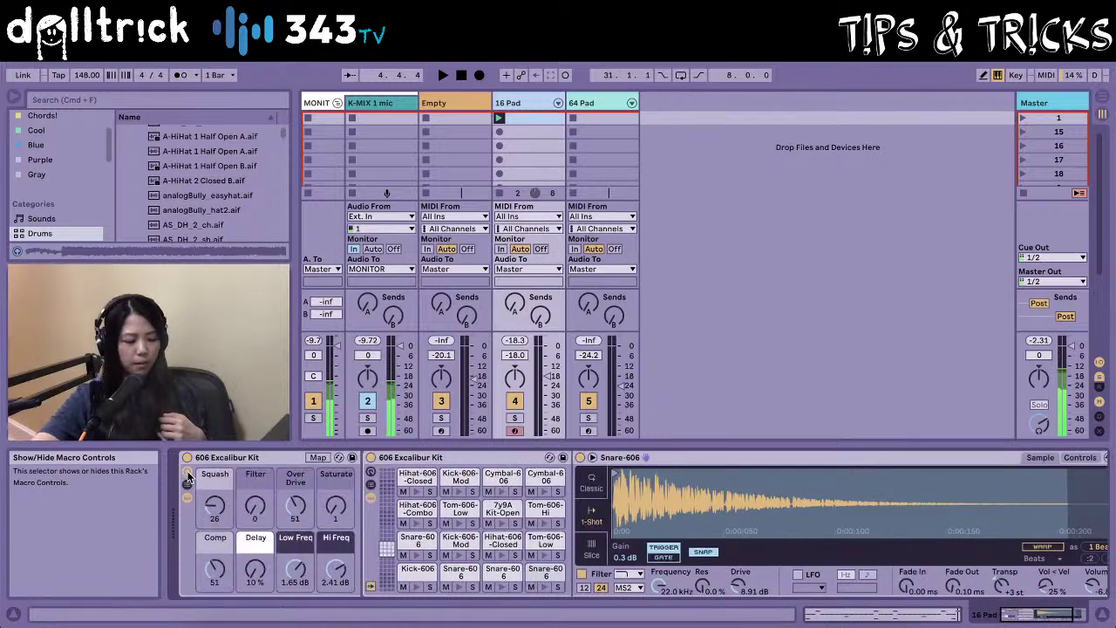
left_click(187, 474)
left_click(187, 474)
left_click(186, 474)
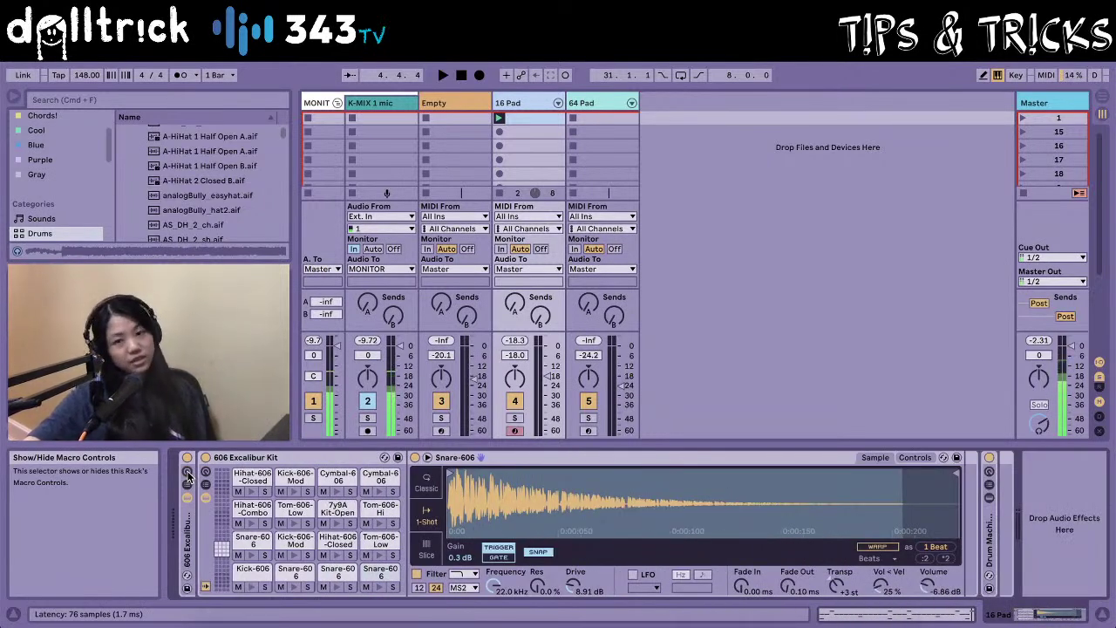
left_click(186, 473)
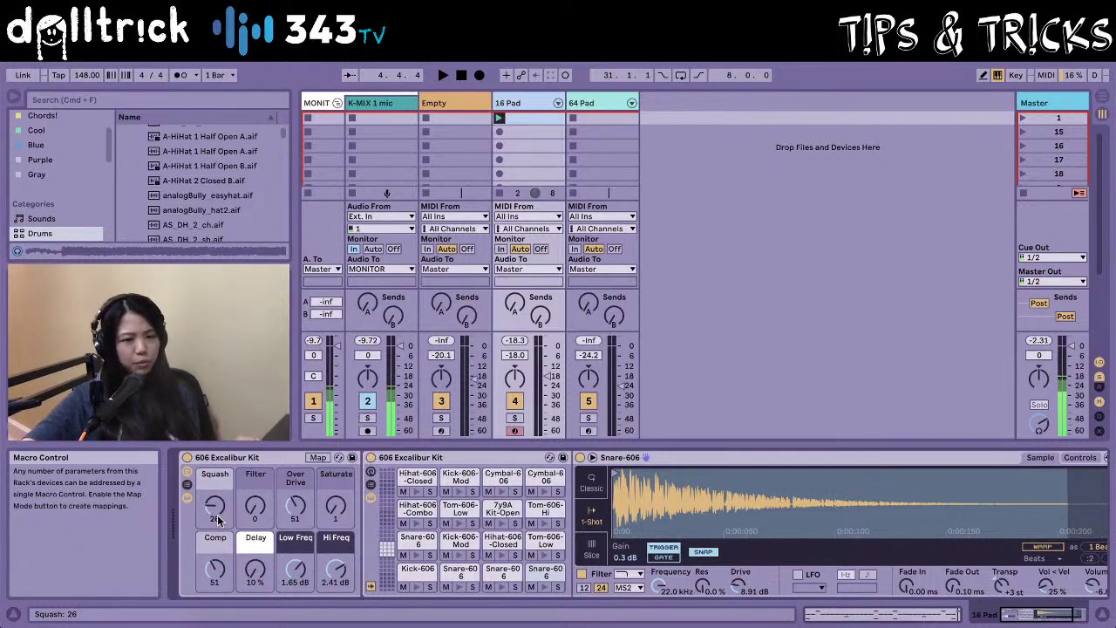
Play the beat, try the Squash macro at 127 and return it to 26.
key("space")
left_click_drag(219, 520, 219, 432)
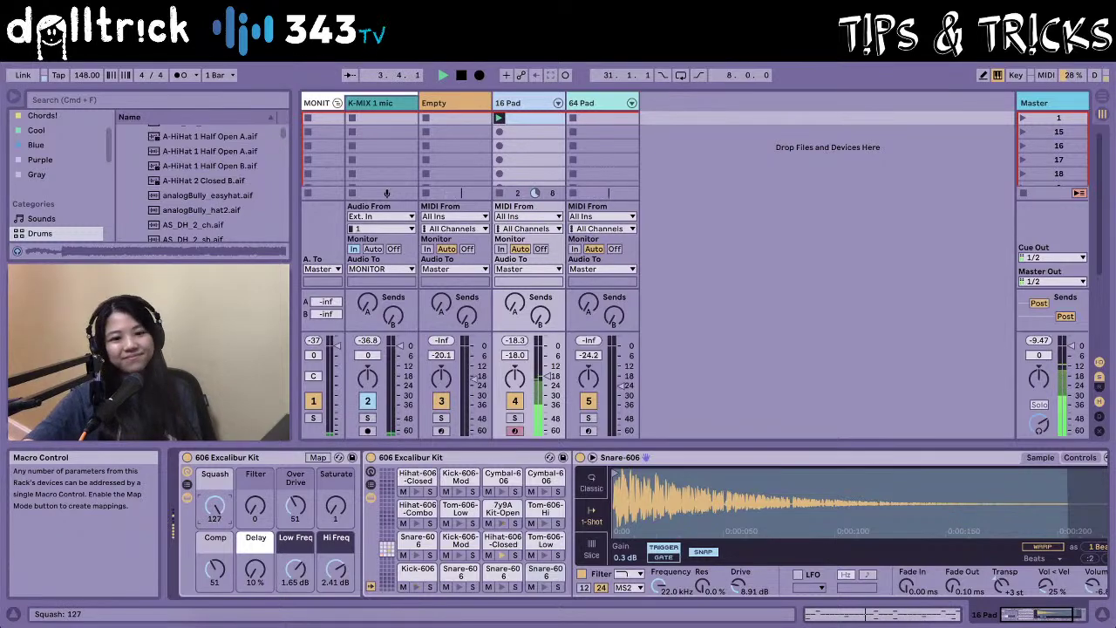
left_click_drag(215, 506, 214, 594)
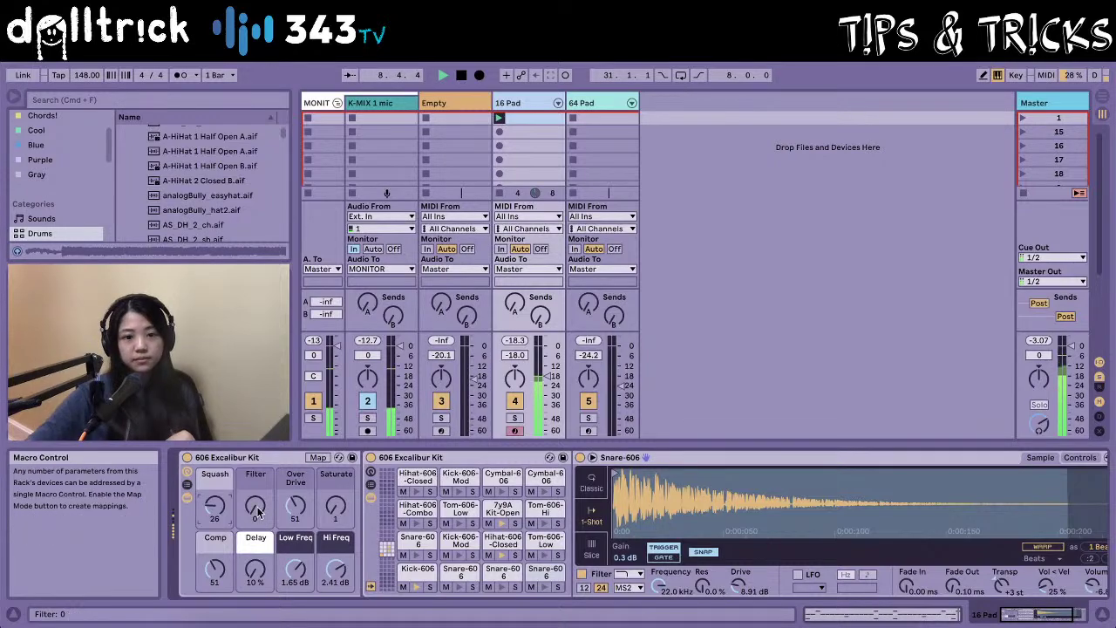
Sweep the Filter macro up to about 87 during playback and bring it back down to 0.
left_click_drag(258, 513, 258, 436)
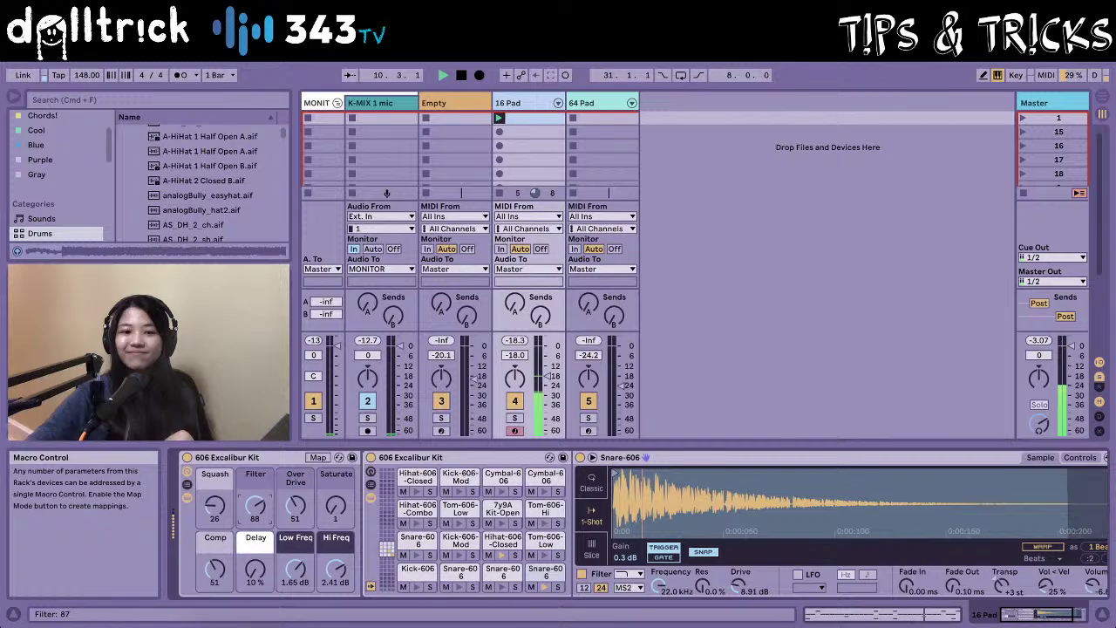
left_click_drag(256, 506, 256, 514)
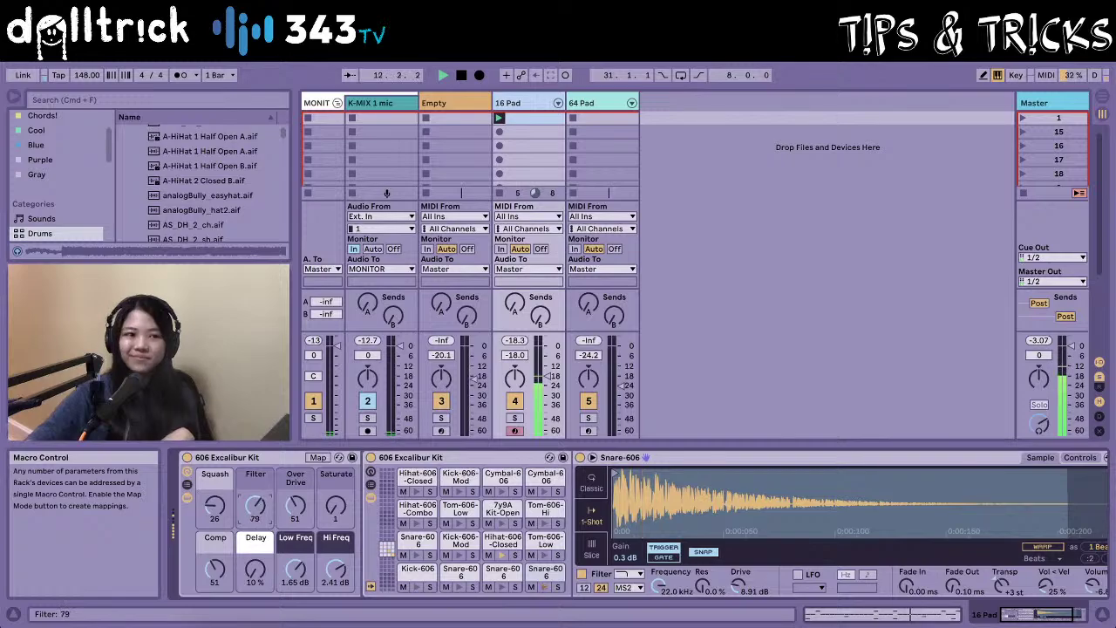
left_click_drag(255, 514, 256, 569)
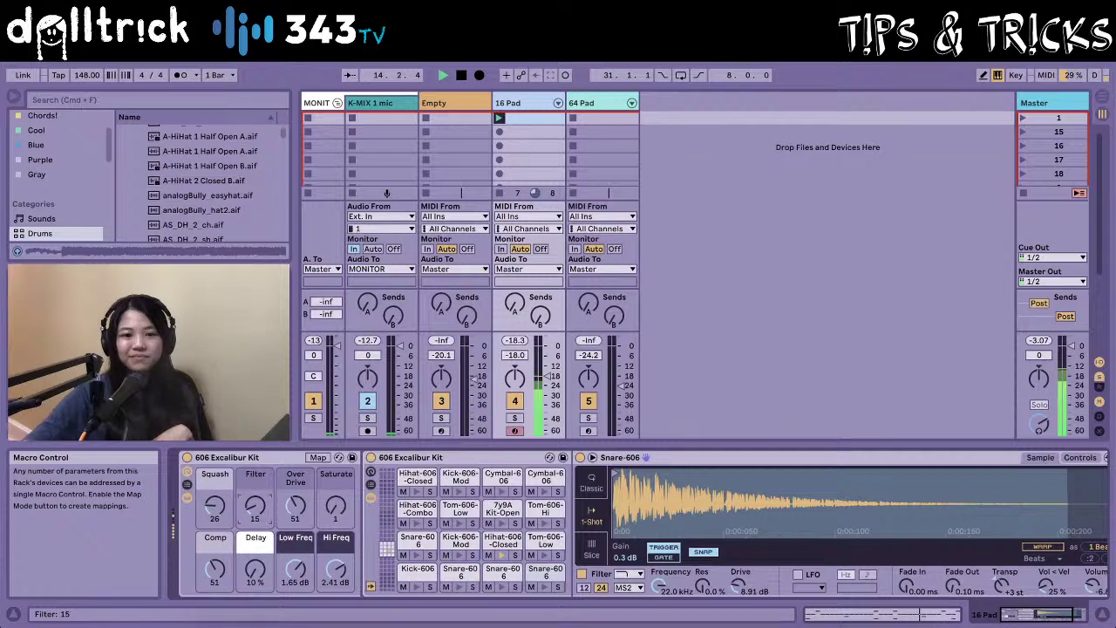
left_click_drag(256, 569, 255, 582)
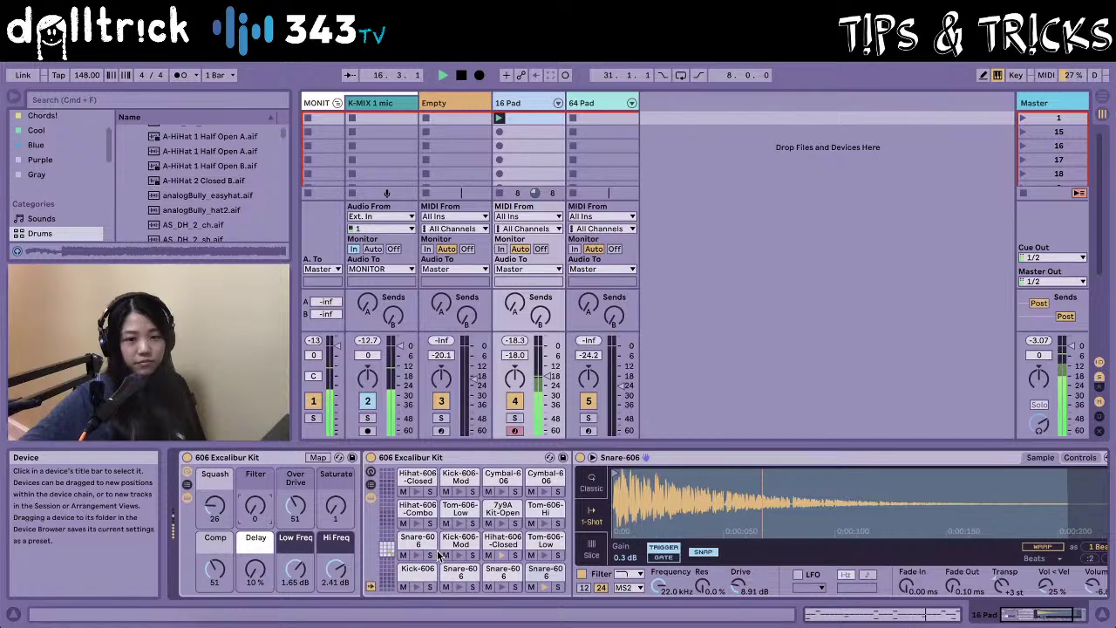
Try higher Over Drive and Saturate macro amounts on the playing beat, settling Over Drive at 10 and Saturate at 0.
left_click_drag(296, 505, 296, 481)
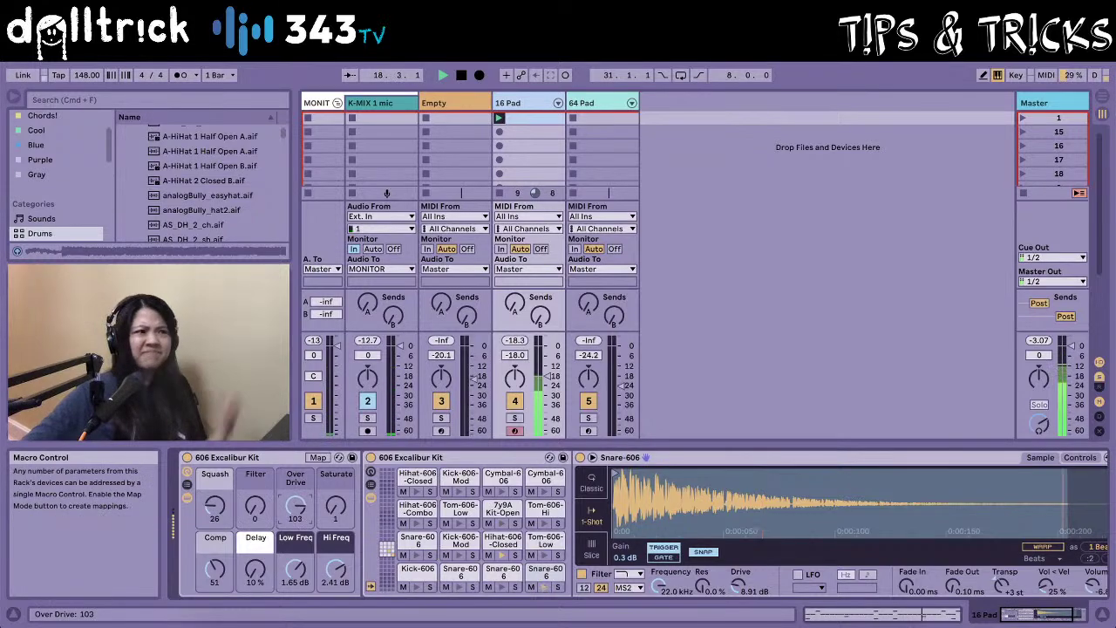
left_click_drag(296, 481, 296, 477)
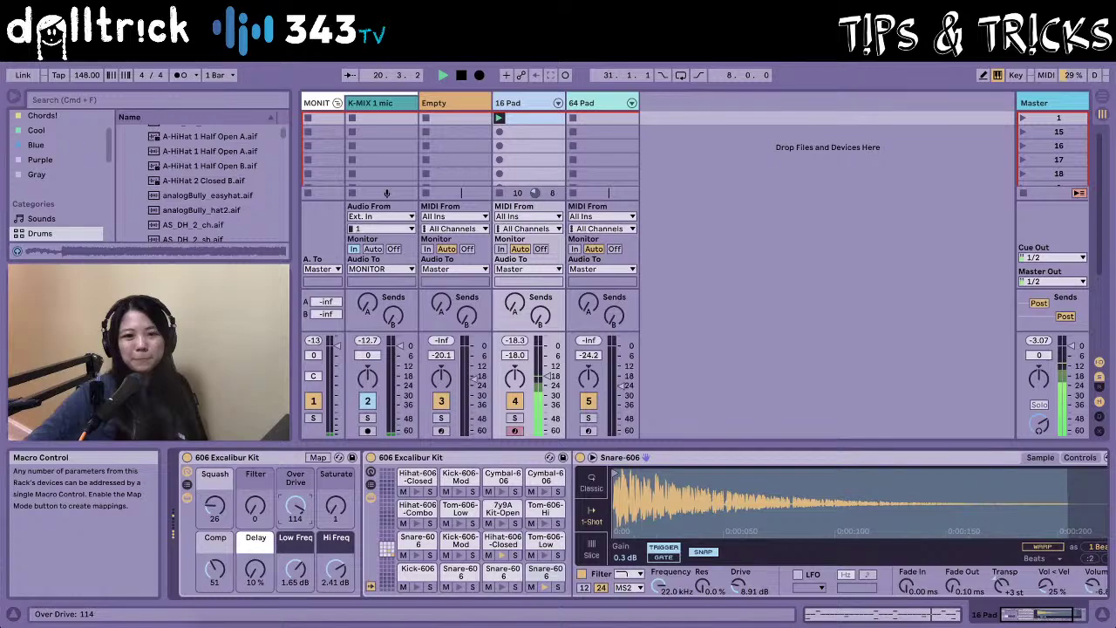
left_click_drag(295, 476, 311, 495)
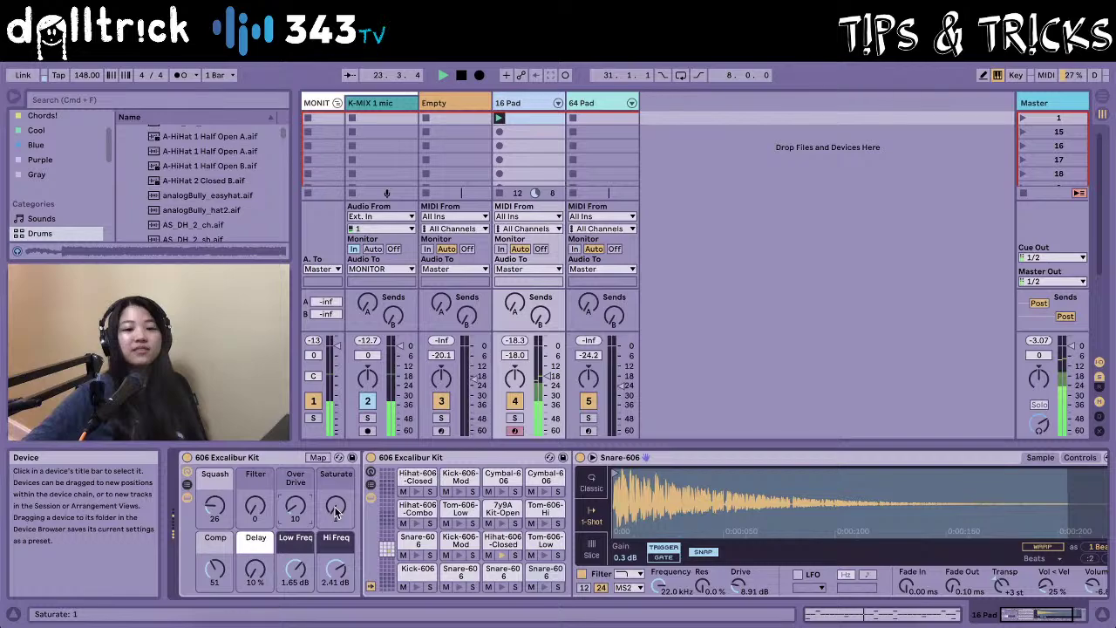
left_click_drag(336, 511, 336, 464)
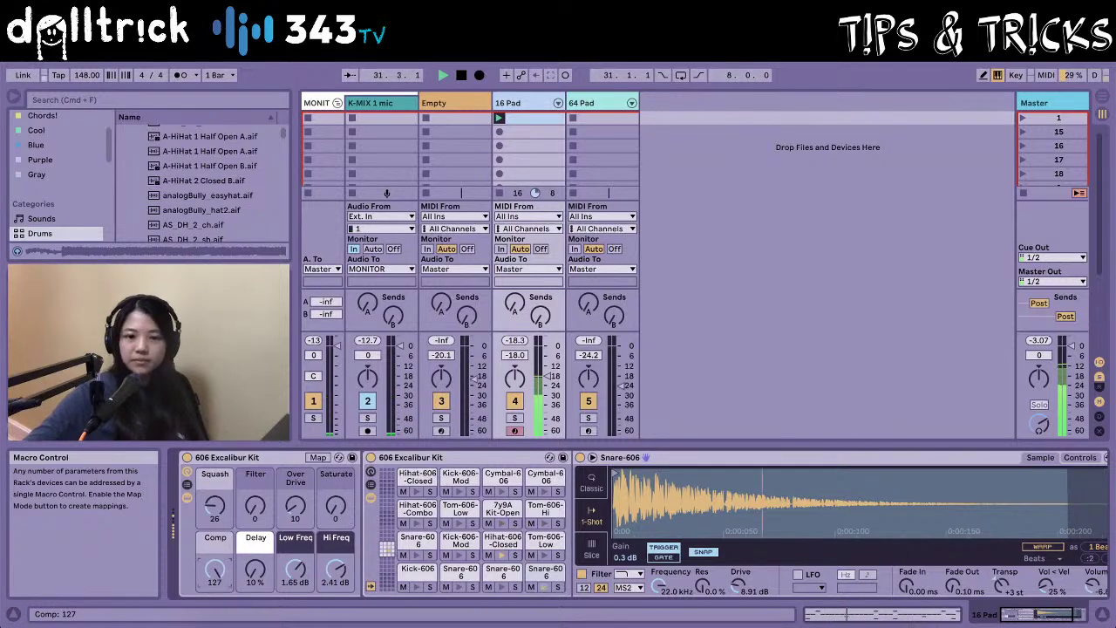
Set the Comp macro to 34 and the Hi Freq macro to 2.69 dB while listening to the beat.
left_click_drag(215, 569, 215, 572)
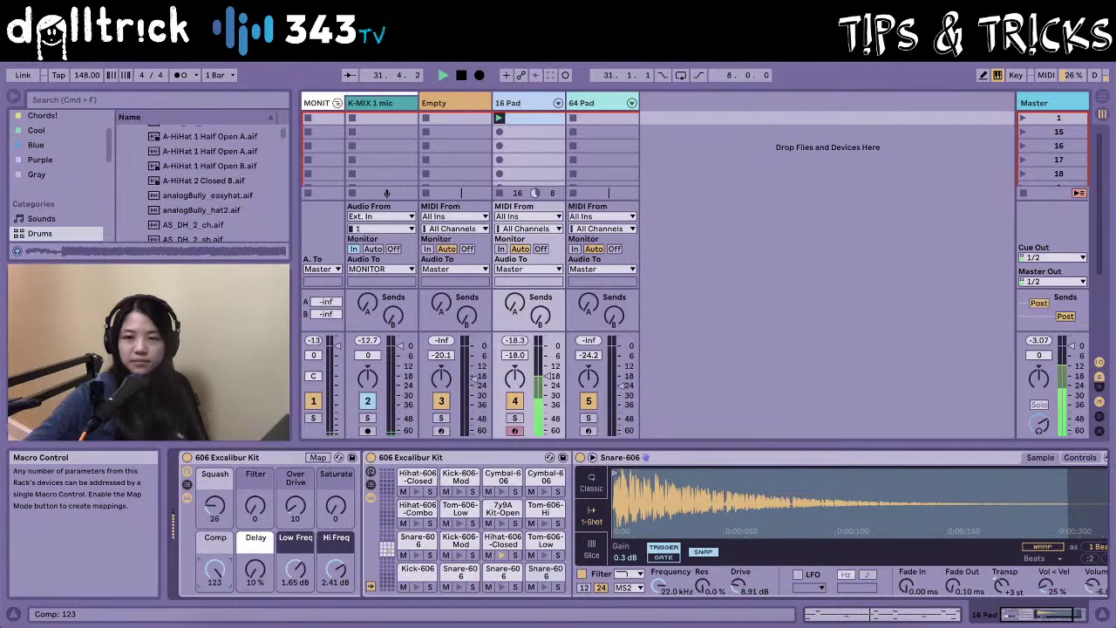
left_click_drag(215, 573, 214, 627)
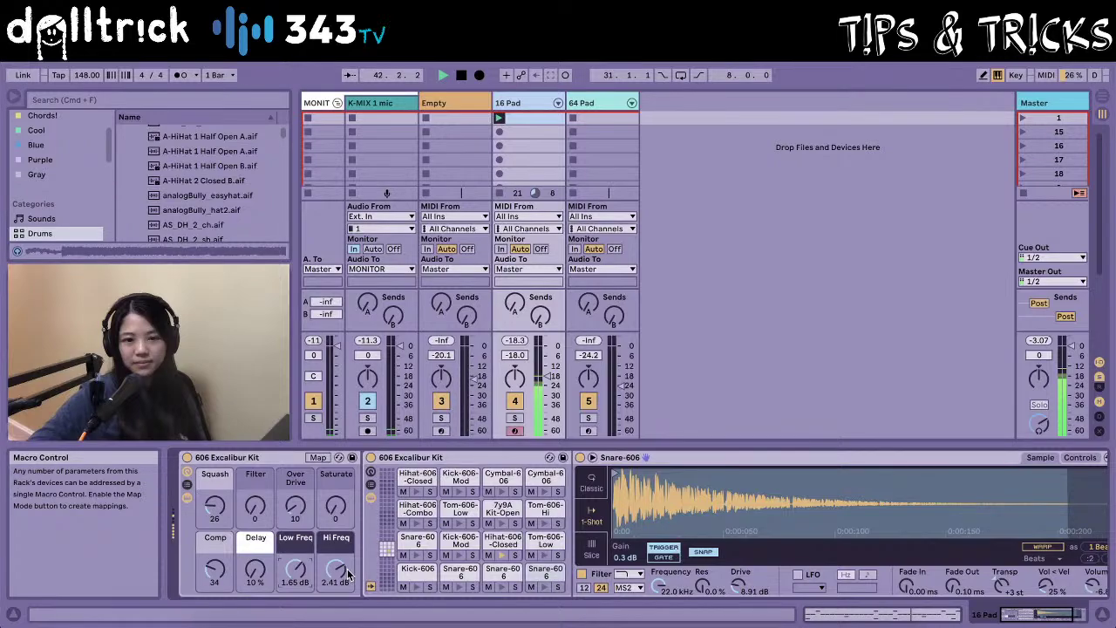
left_click_drag(347, 572, 324, 569)
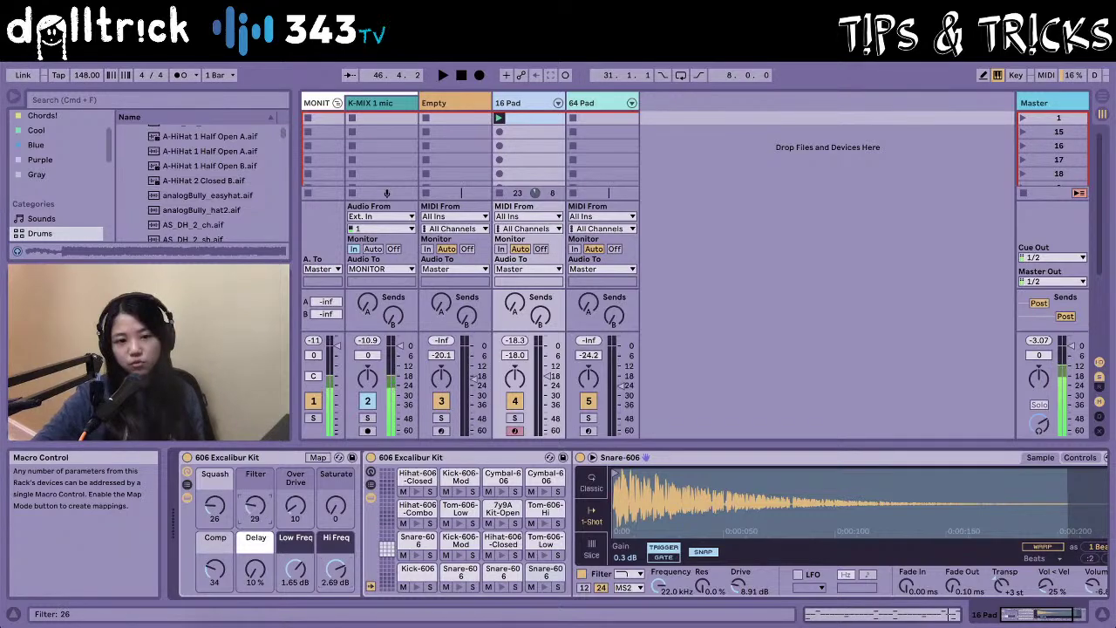
Demonstrate the Filter macro by raising it to 127 and returning it to 0.
left_click_drag(262, 513, 261, 414)
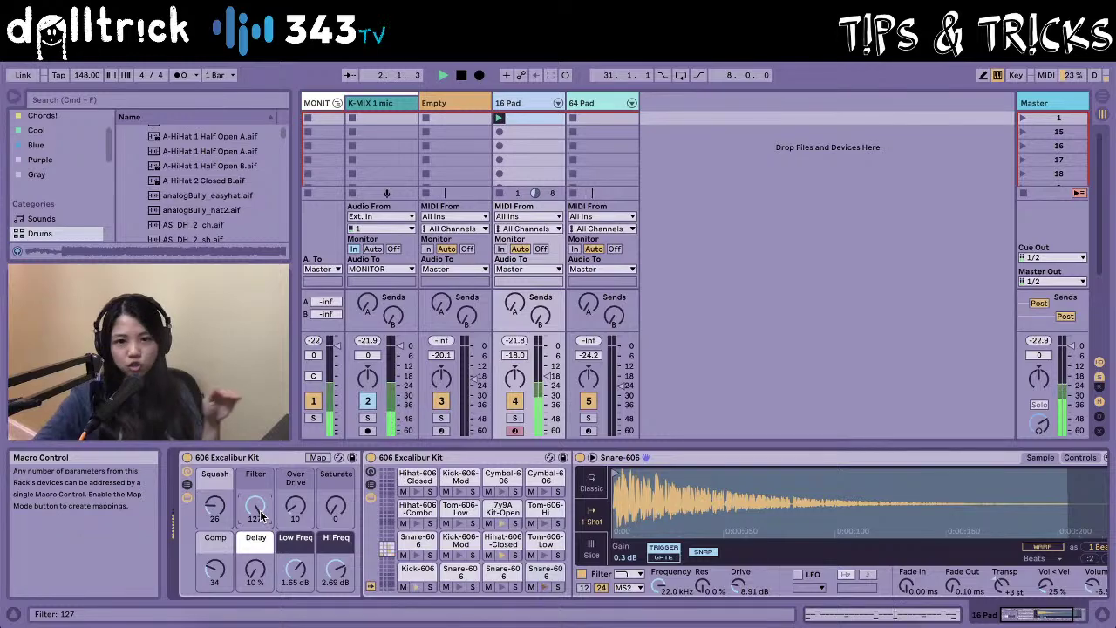
left_click_drag(260, 516, 260, 627)
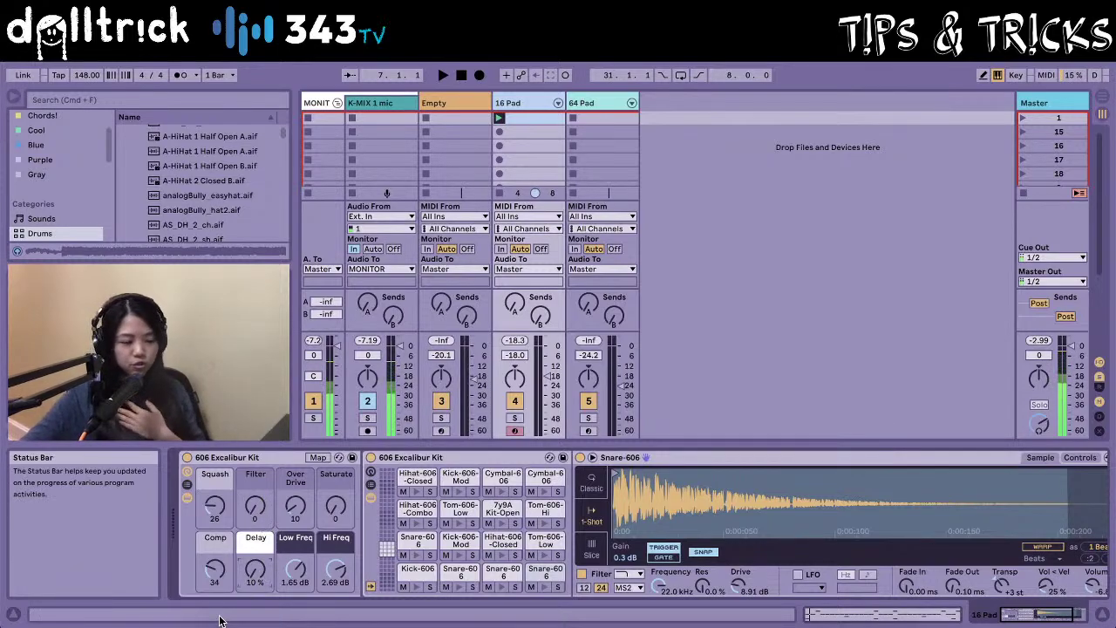
Play the beat and raise the Hi Freq macro to 3.26 dB and the Low Freq macro to 2.13 dB.
key("space")
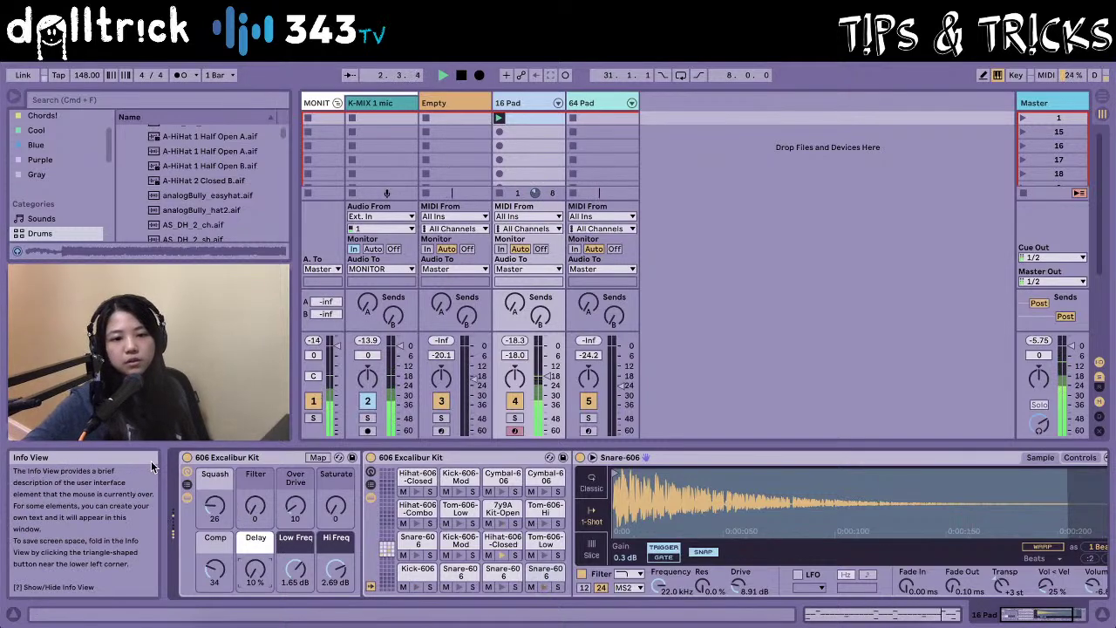
left_click_drag(336, 570, 305, 568)
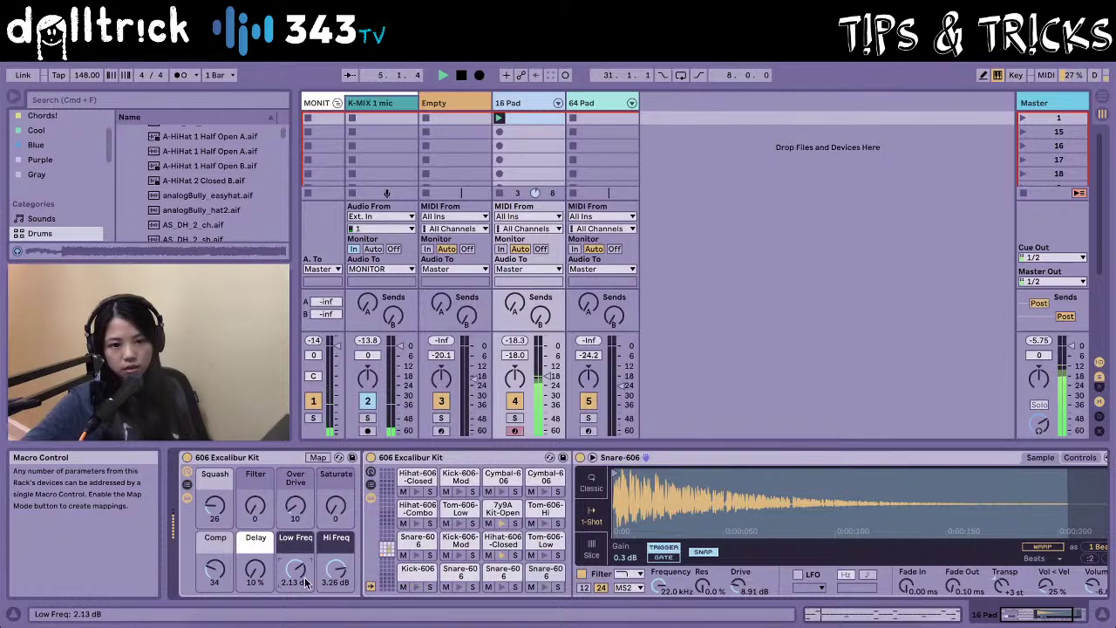
While the beat plays, set the kit's macros to Squash 20, Over Drive 26, Saturate 0 and Comp 58.
left_click_drag(214, 570, 214, 553)
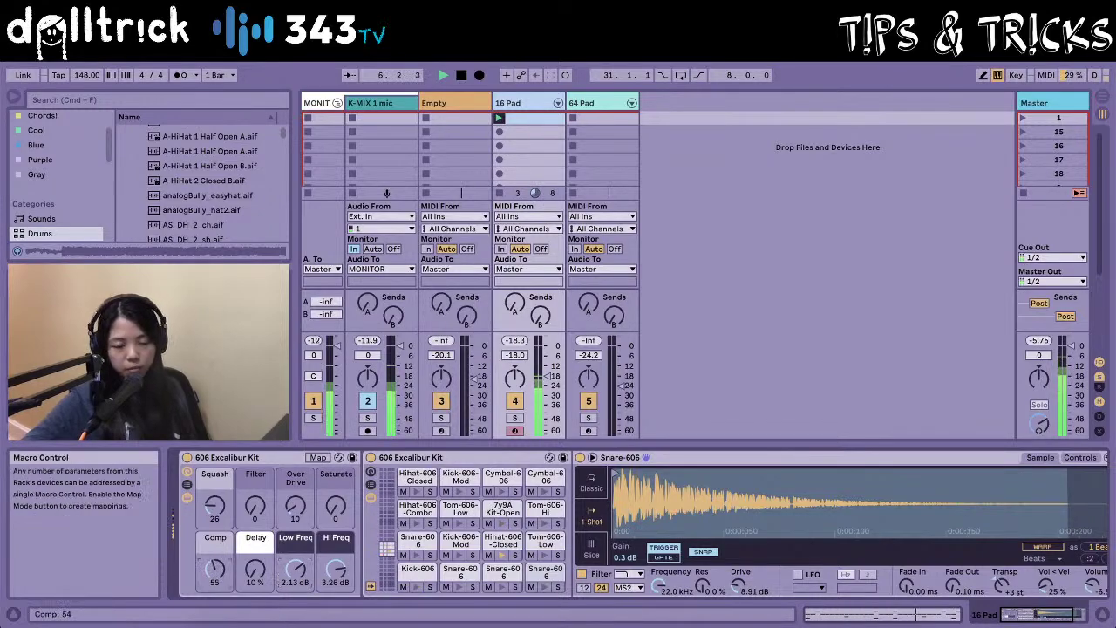
left_click_drag(296, 507, 335, 507)
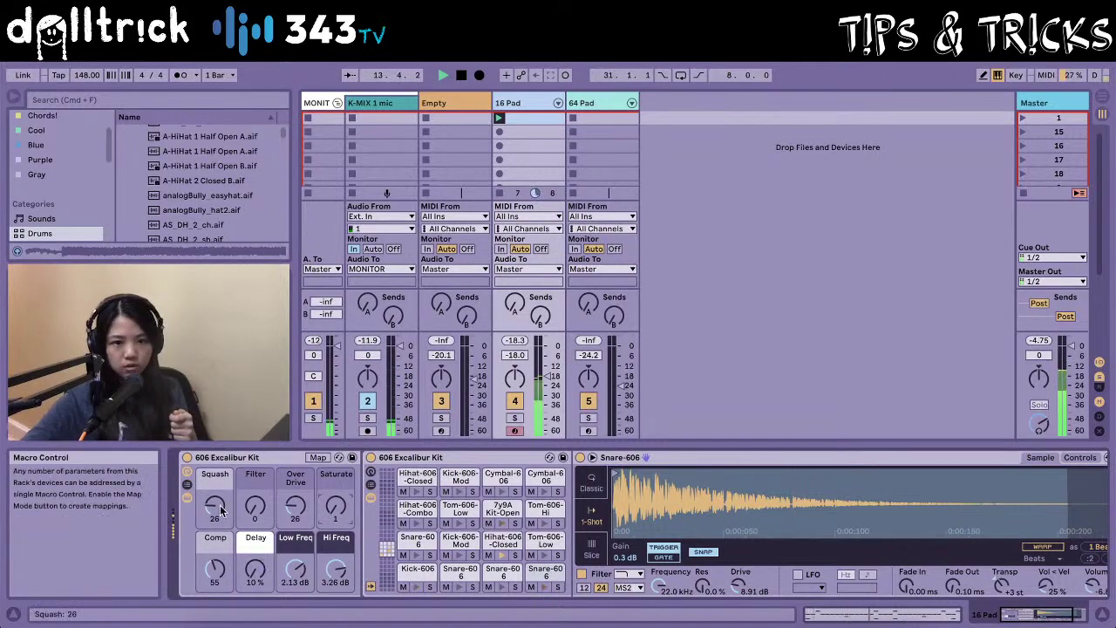
left_click_drag(221, 511, 221, 523)
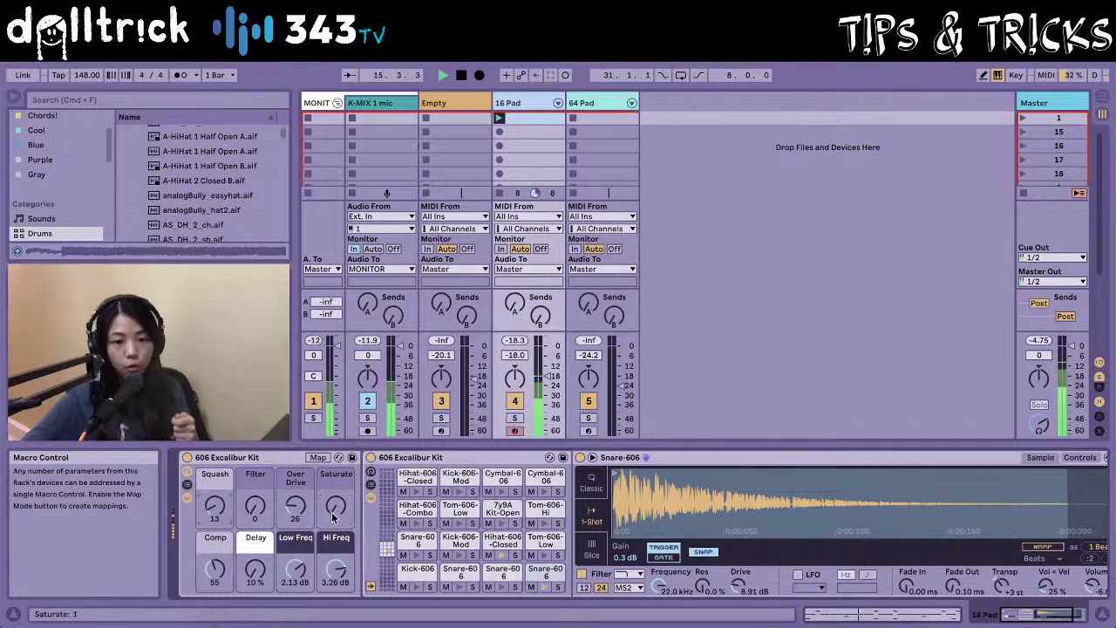
left_click_drag(332, 517, 332, 521)
left_click_drag(215, 505, 215, 499)
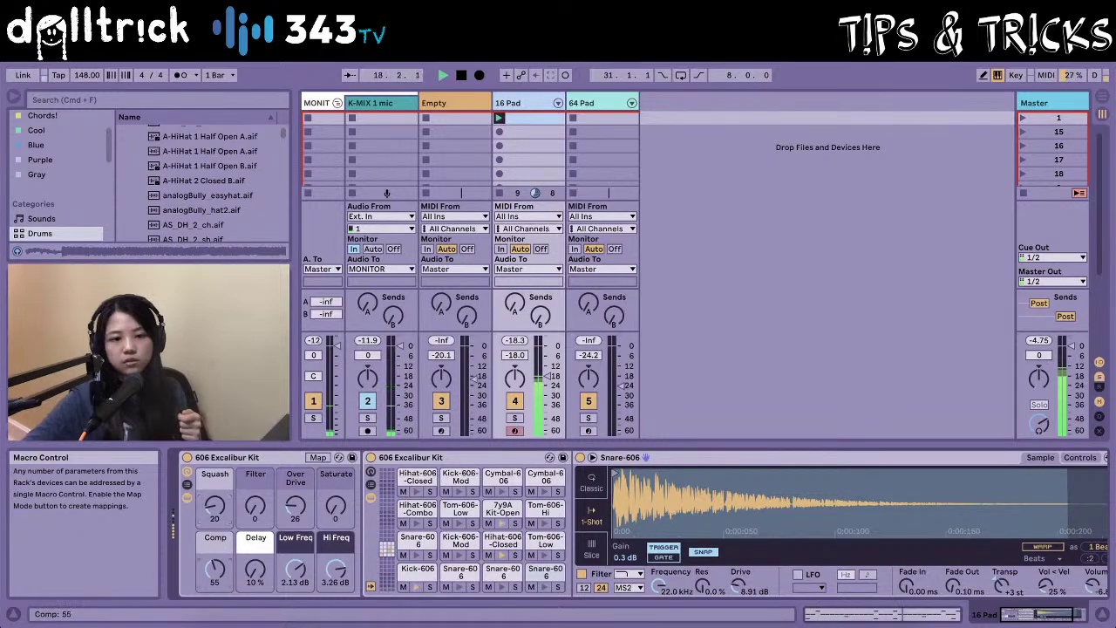
left_click_drag(220, 577, 220, 574)
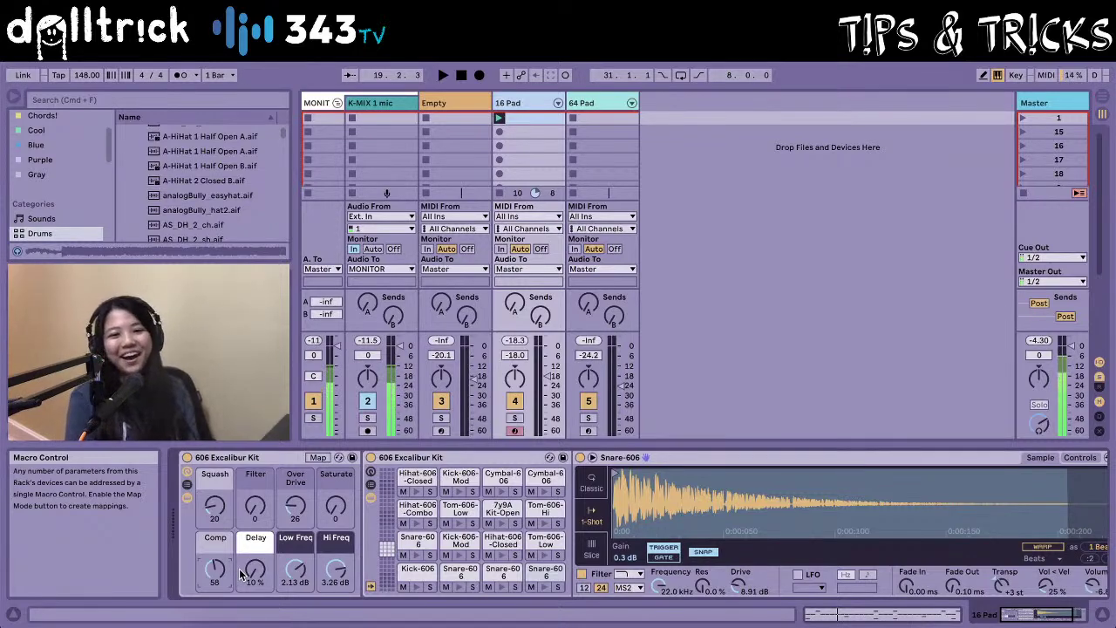
Demonstrate hiding and showing the outer 606 Excalibur Kit rack's Macro Controls.
left_click(185, 476)
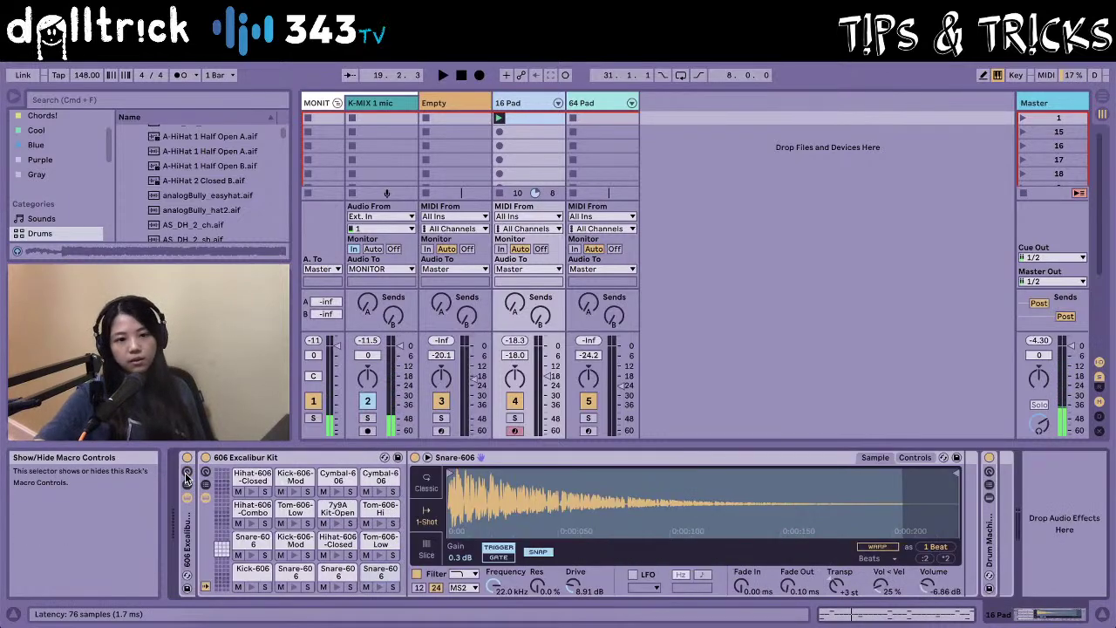
left_click(186, 477)
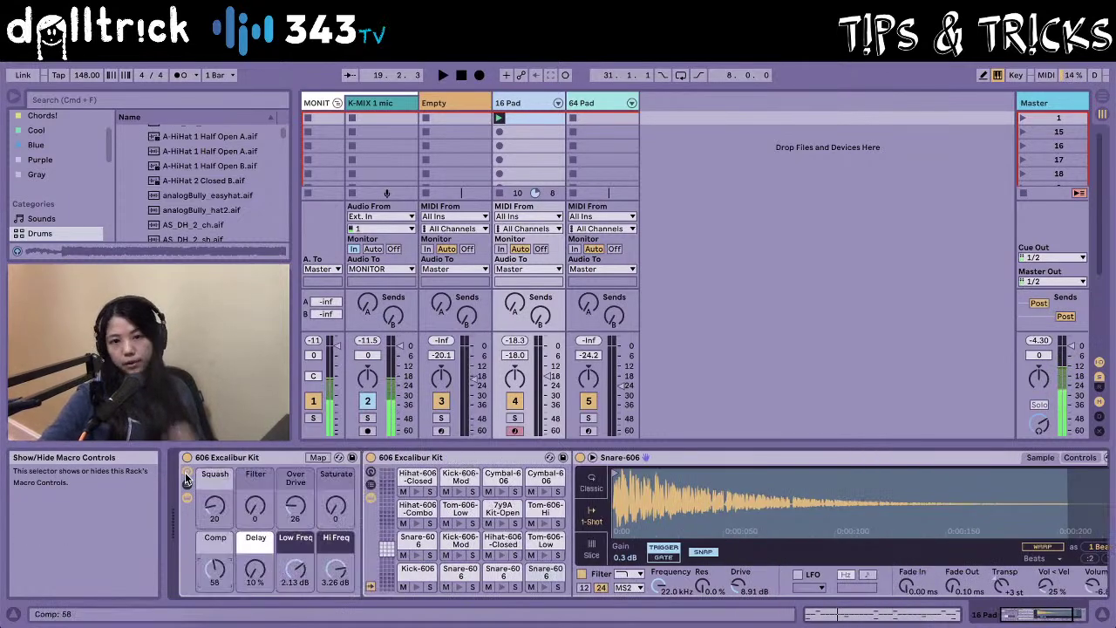
left_click(185, 476)
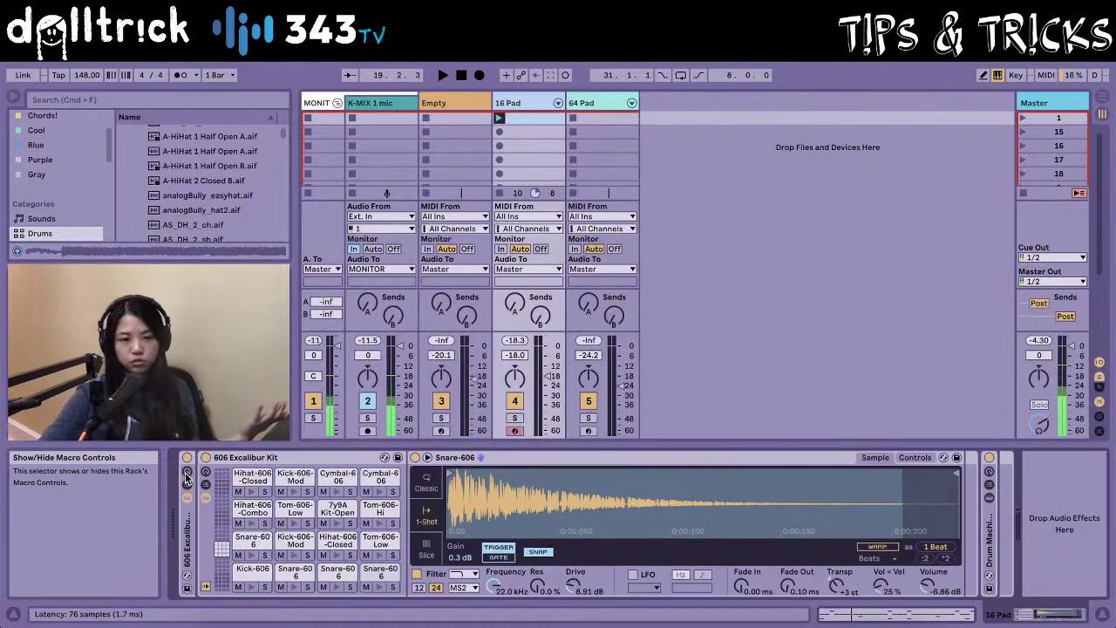
left_click(185, 476)
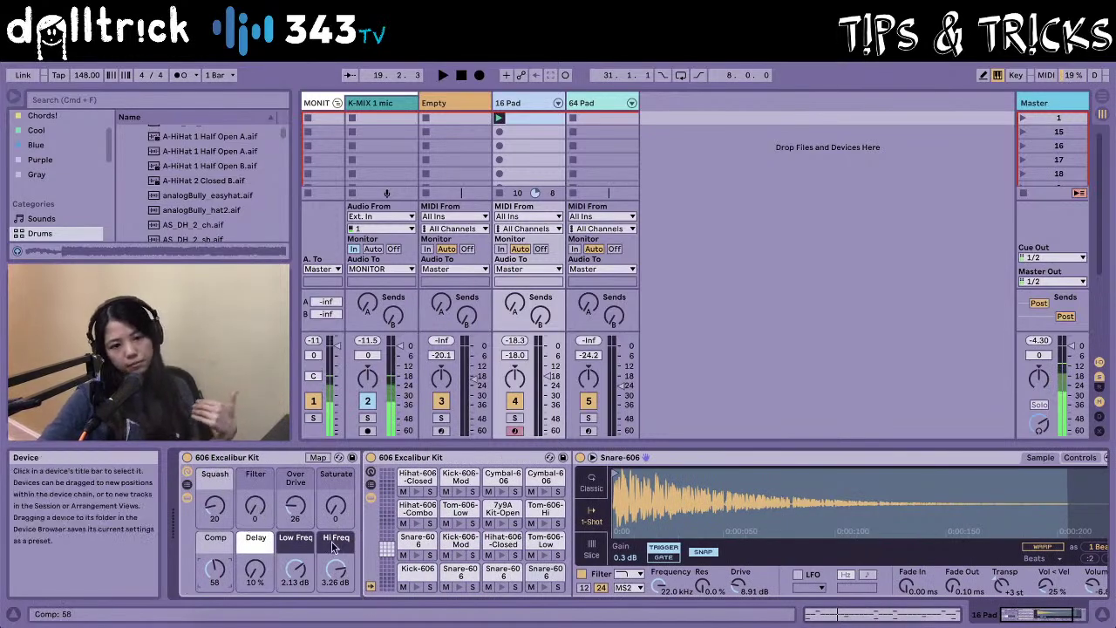
Hide the outer rack's Macro Controls and show the chain lists of both the outer rack and the nested Drum Rack.
left_click(185, 476)
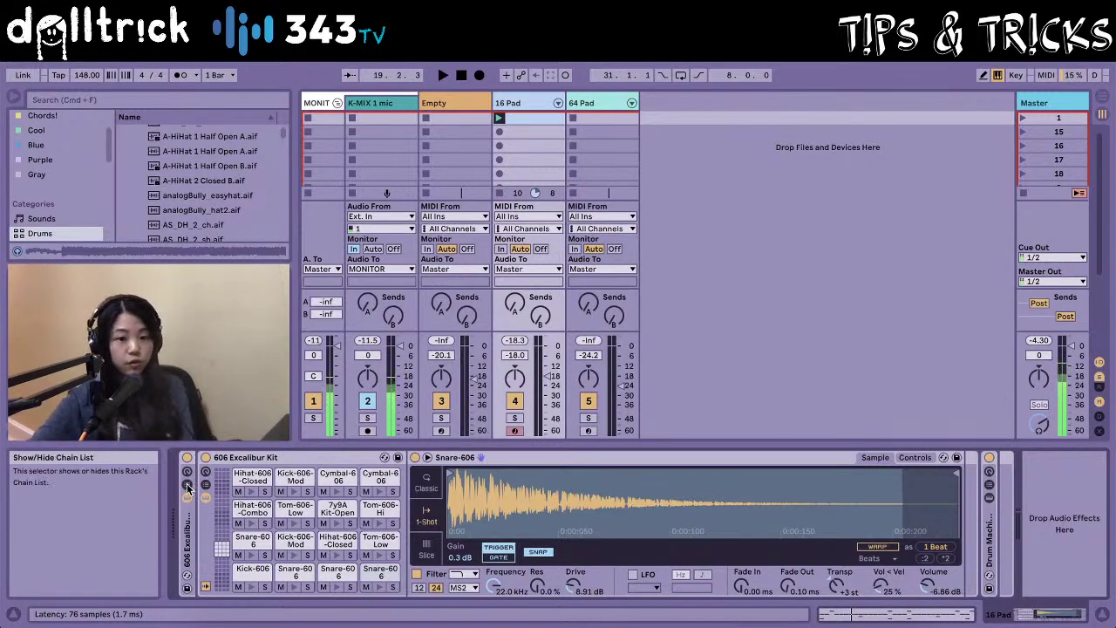
left_click(186, 488)
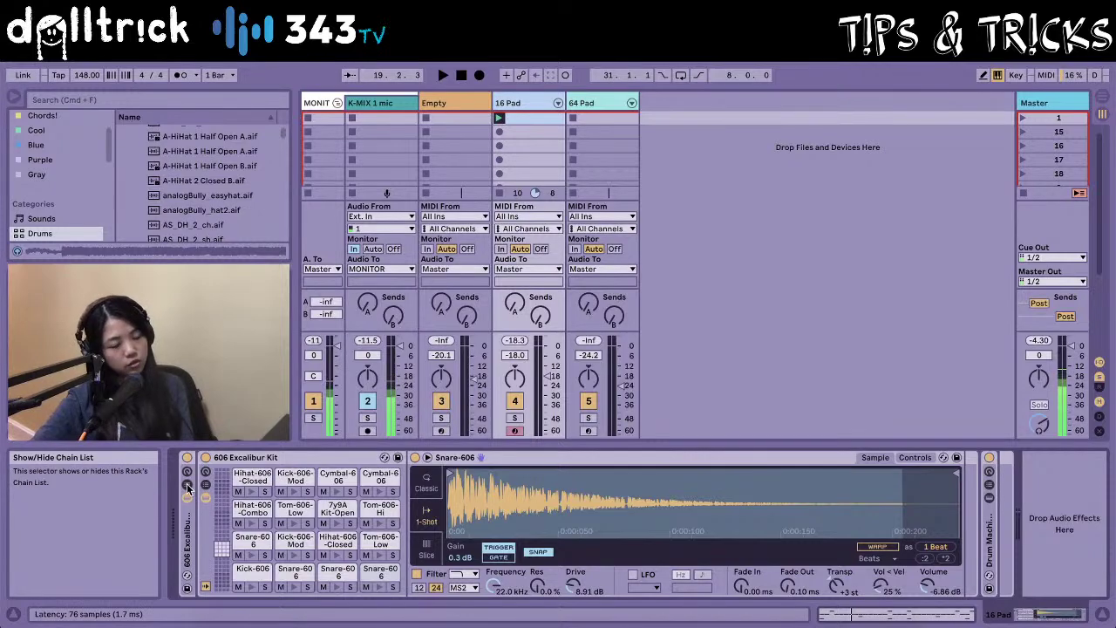
left_click(187, 496)
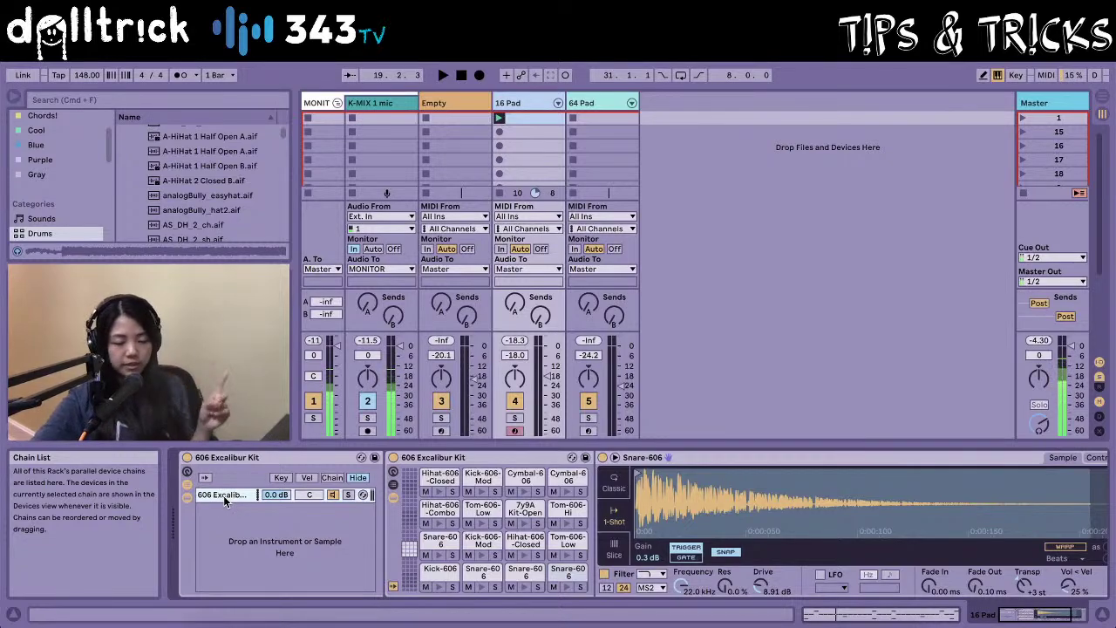
left_click(394, 487)
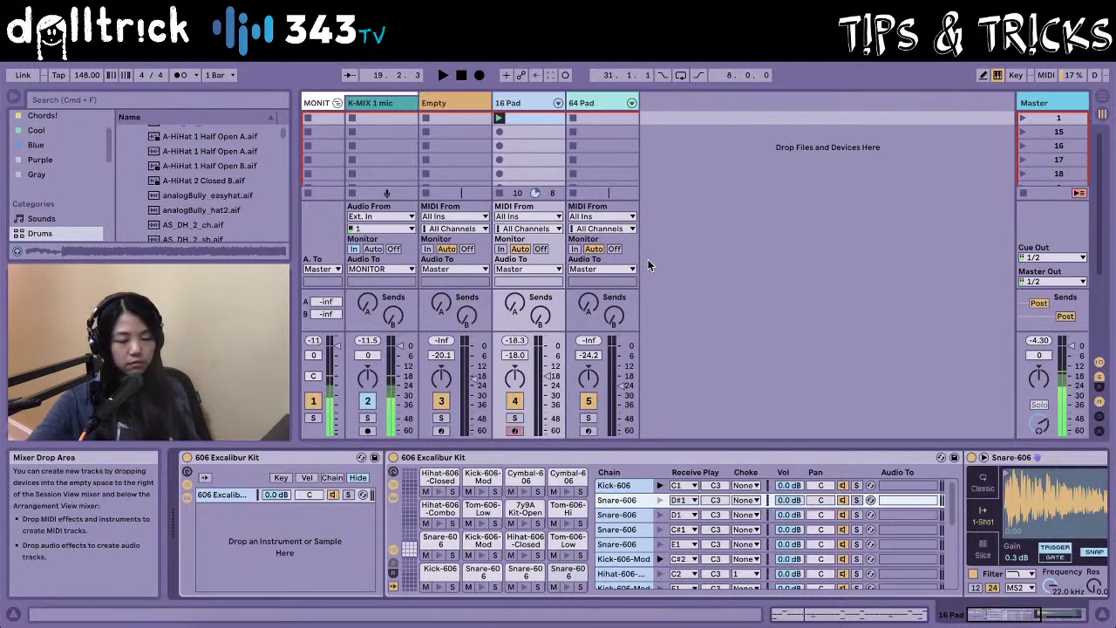
Play the beat and pan the closed hi-hat chain on F#1 to 38L.
key("space")
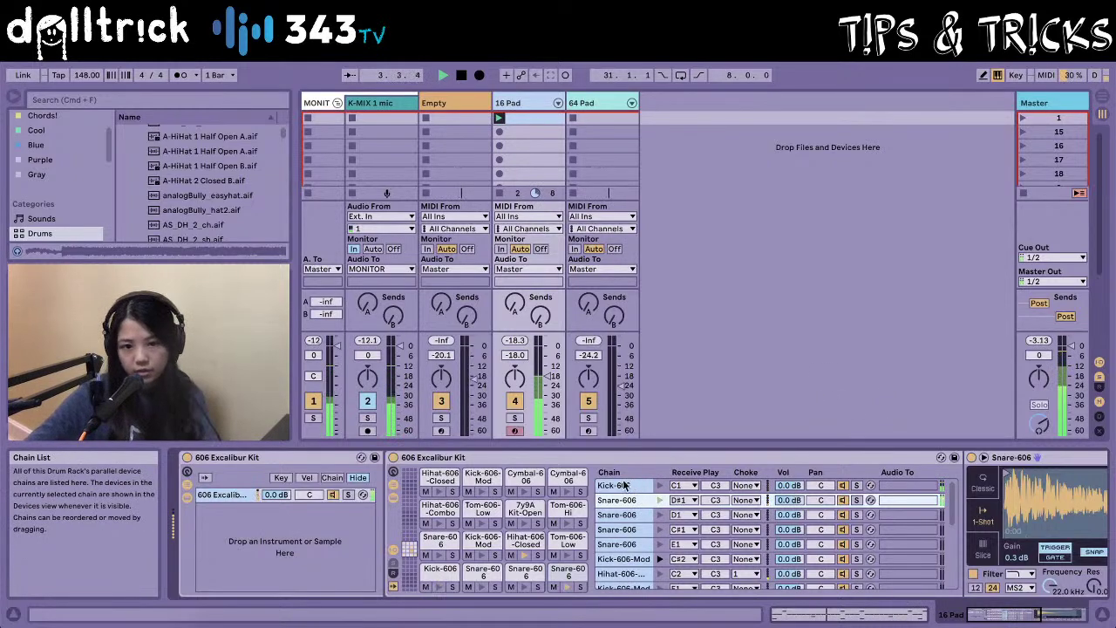
scroll(646, 501, "down", 3)
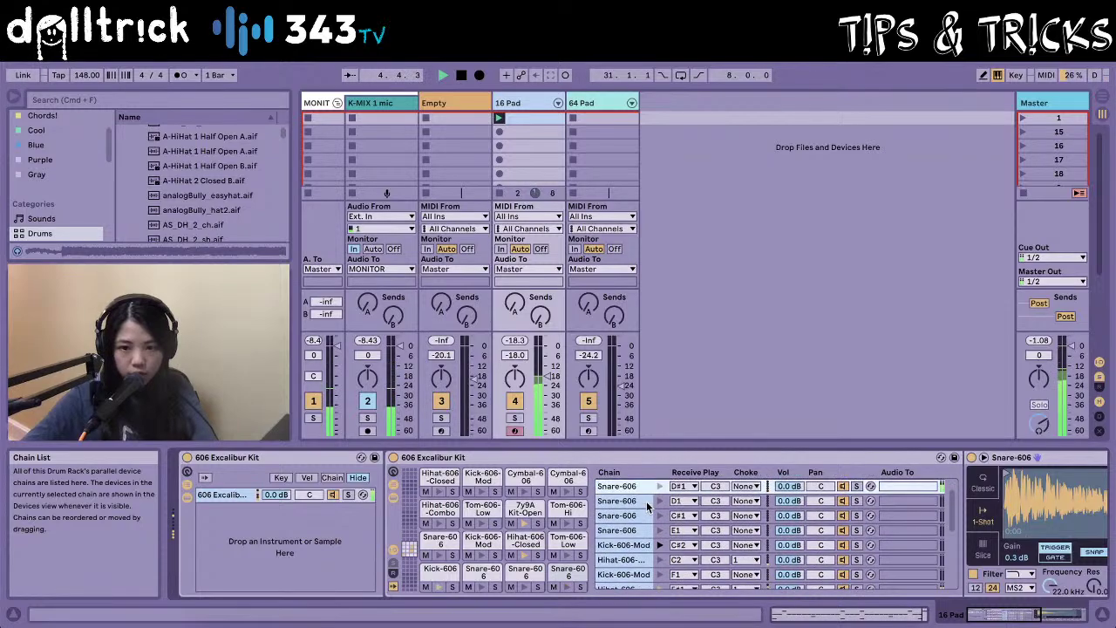
scroll(647, 502, "down", 2)
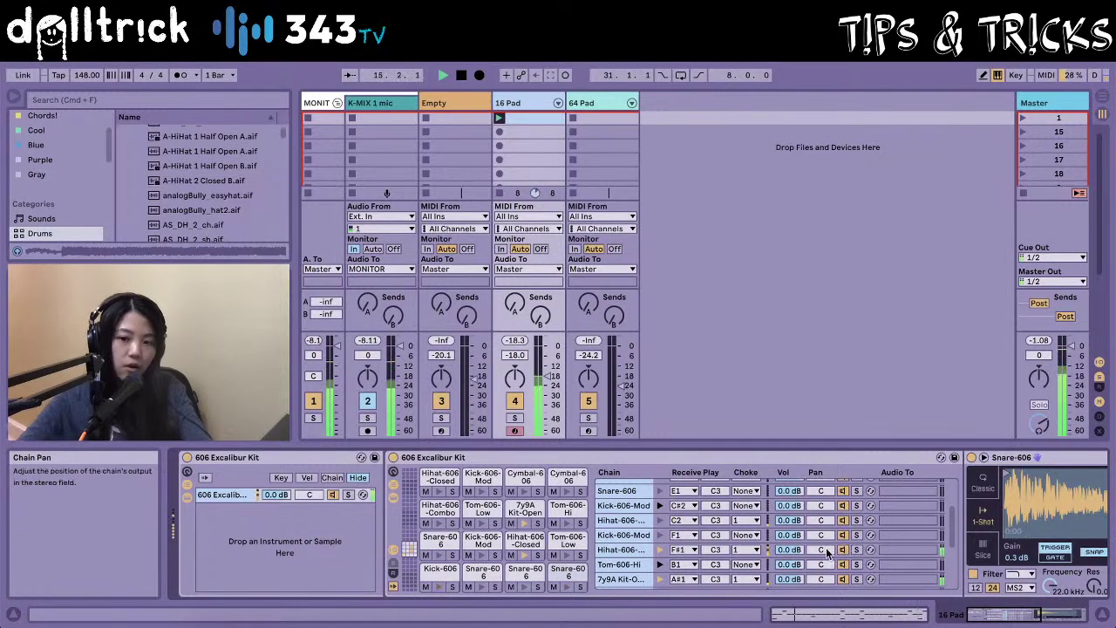
left_click_drag(827, 553, 824, 553)
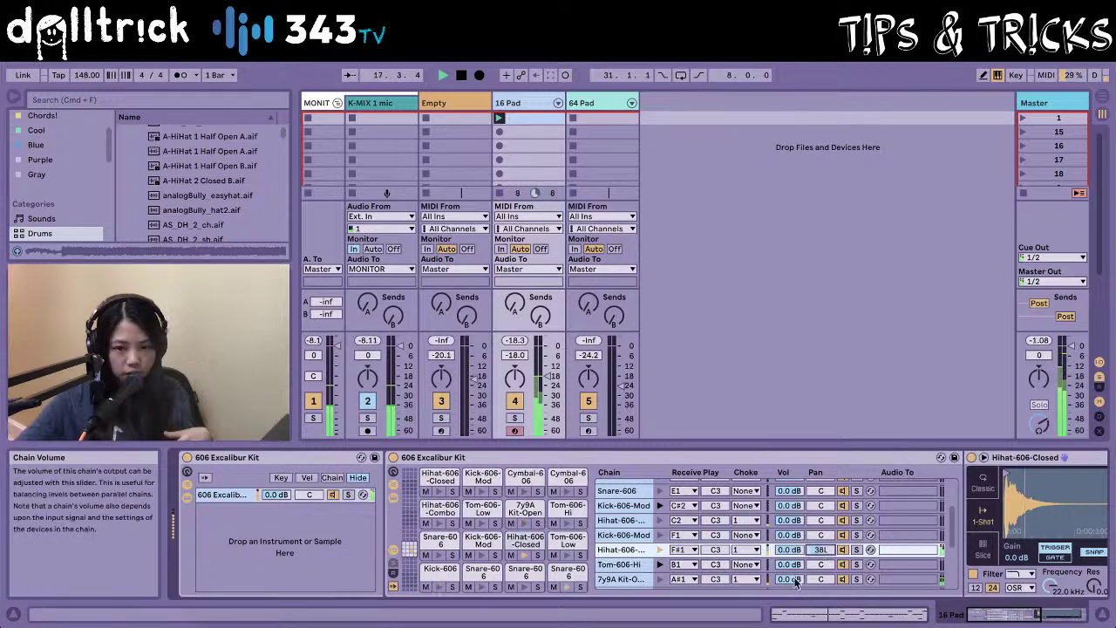
Try the 7y9A Kit-OpenHat1 chain's volume at 3.8 dB, reset it to 0.0 dB and pan the chain to 41R.
mouse_move(795, 582)
left_mouse_down()
mouse_move(796, 558)
mouse_move(795, 570)
left_mouse_up()
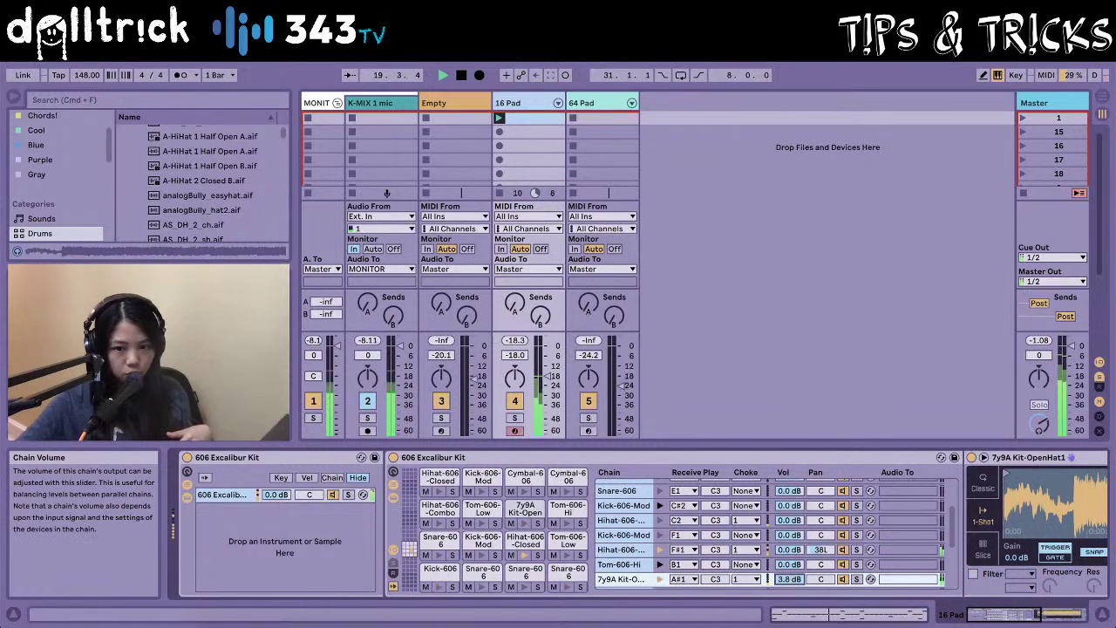
double_click(791, 579)
mouse_move(820, 579)
left_mouse_down()
mouse_move(819, 551)
mouse_move(819, 580)
left_mouse_up()
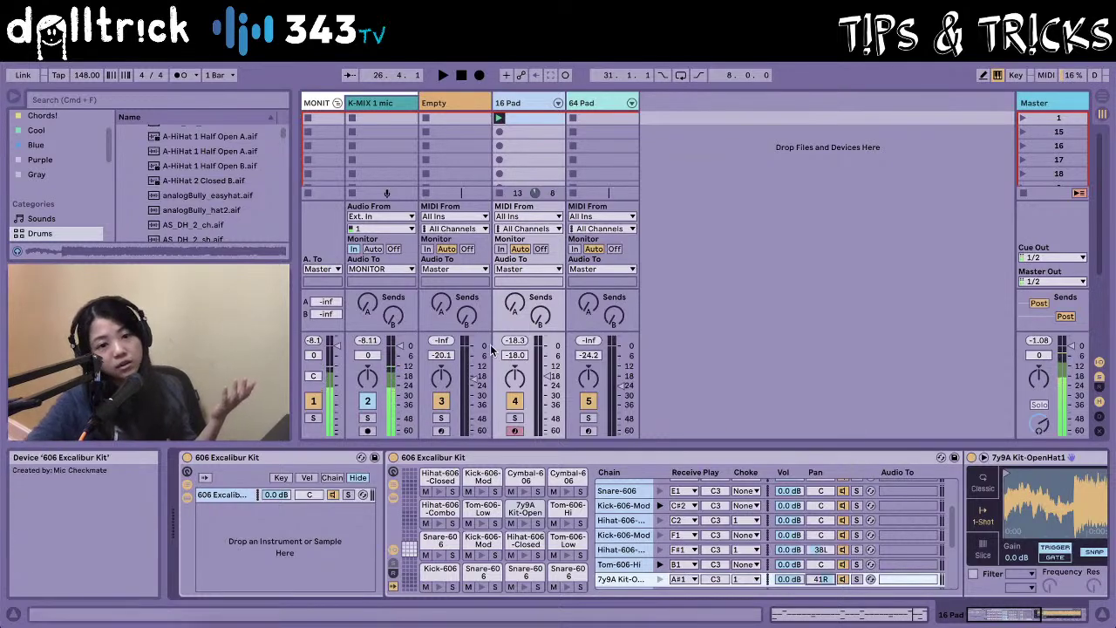
Find Reverb among the audio effects and add it to the 7y9A Kit-OpenHat1 chain.
scroll(52, 209, "down", 3)
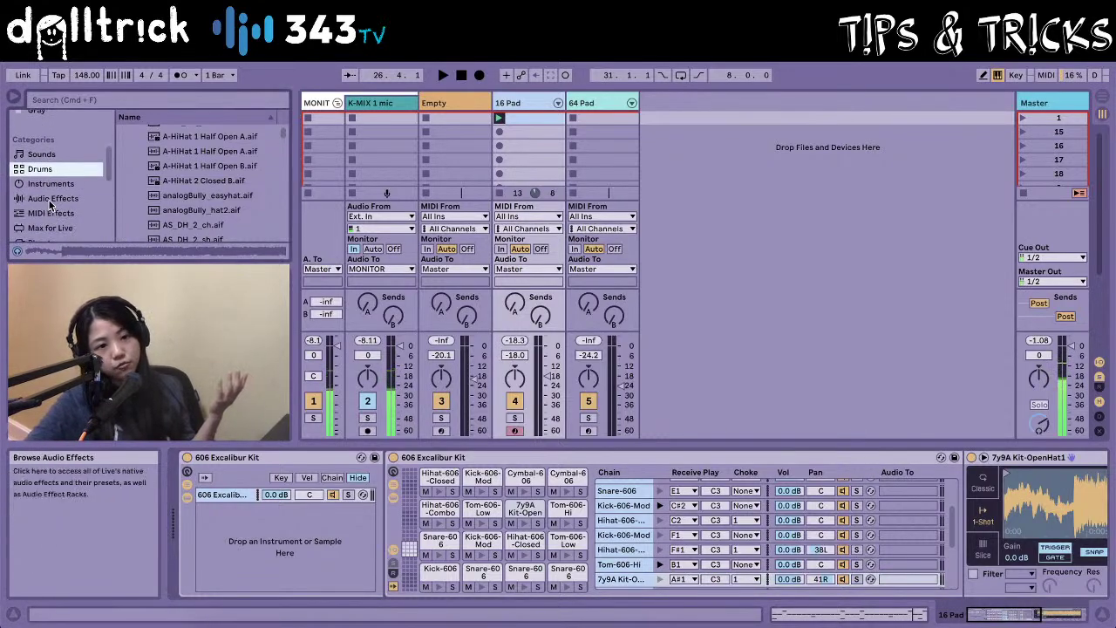
left_click(51, 199)
scroll(193, 215, "down", 2)
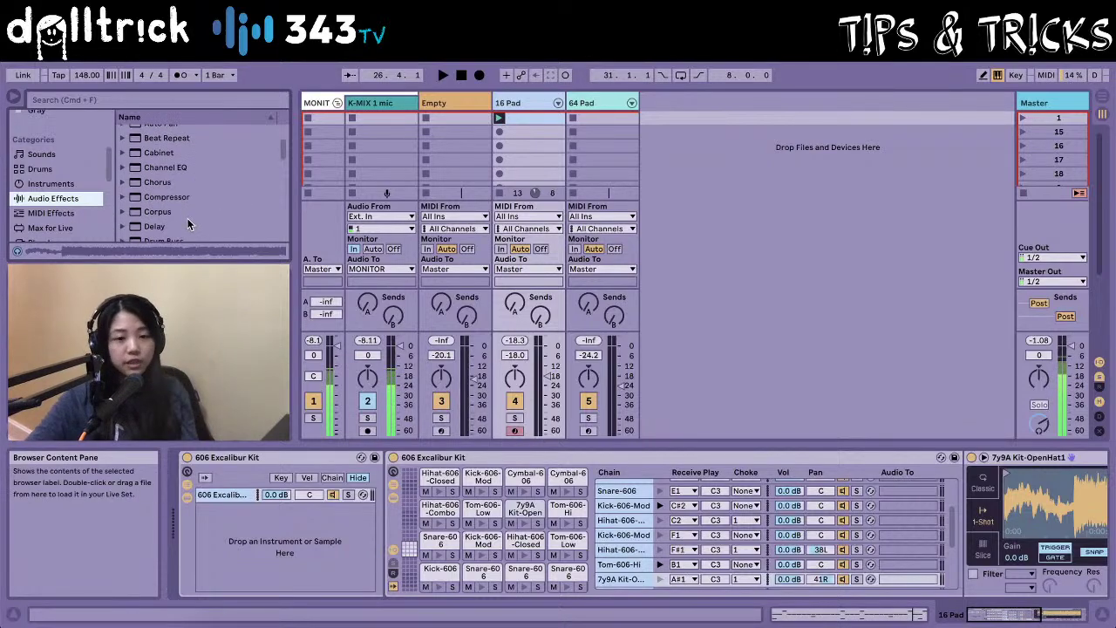
scroll(187, 218, "down", 3)
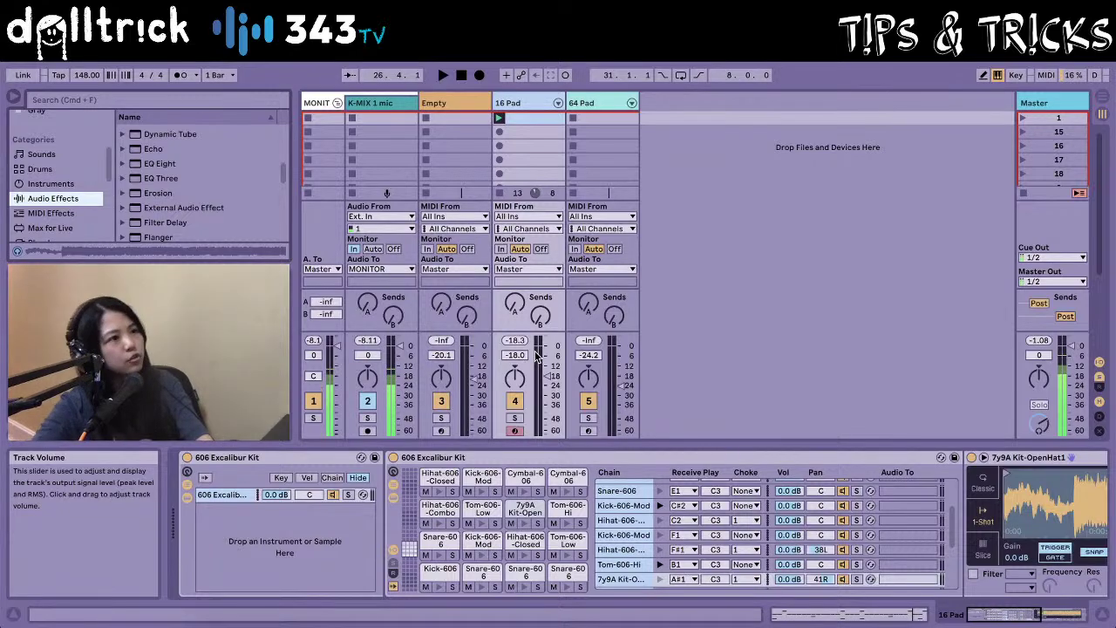
key("space")
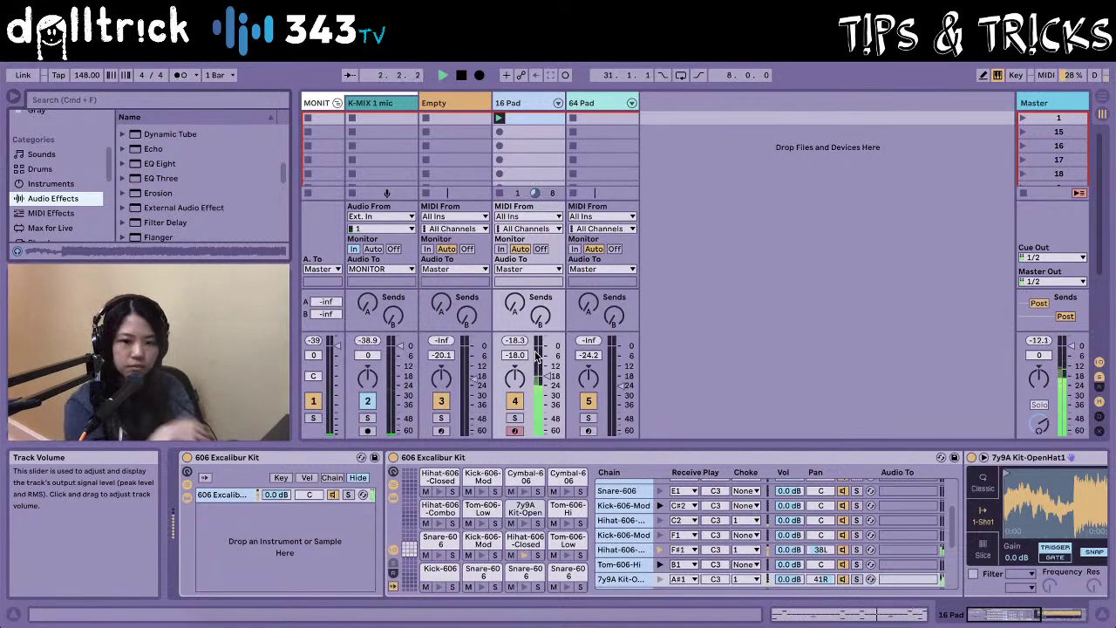
left_click(461, 75)
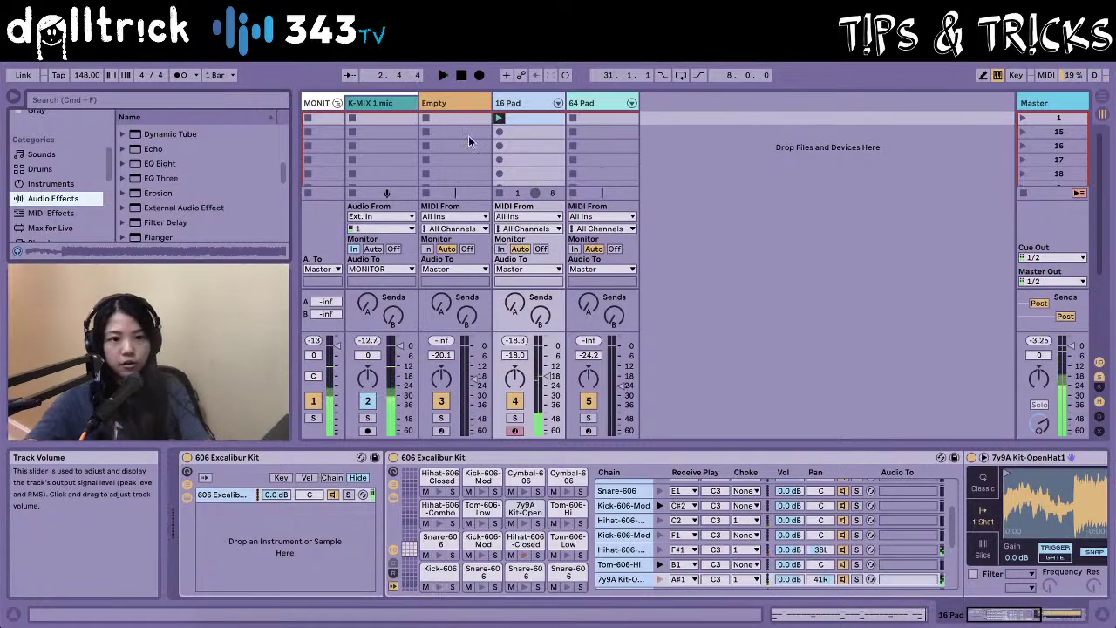
scroll(217, 216, "down", 6)
left_click(171, 166)
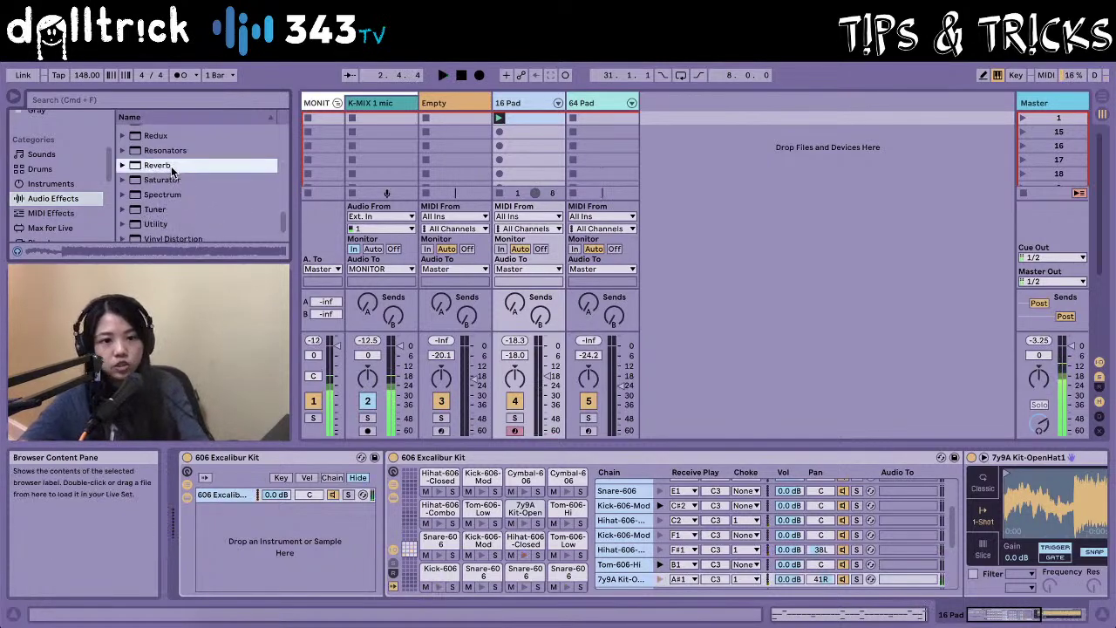
left_click_drag(166, 168, 624, 581)
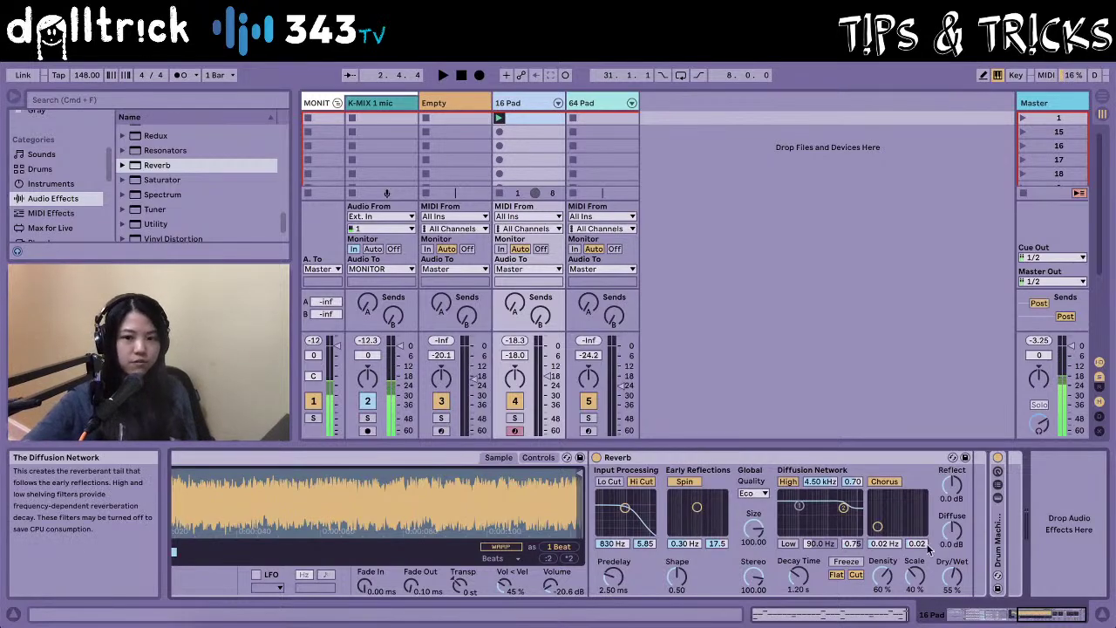
Play the beat with the open hat's Reverb Dry/Wet at 100% and pan its chain to 27R.
key("space")
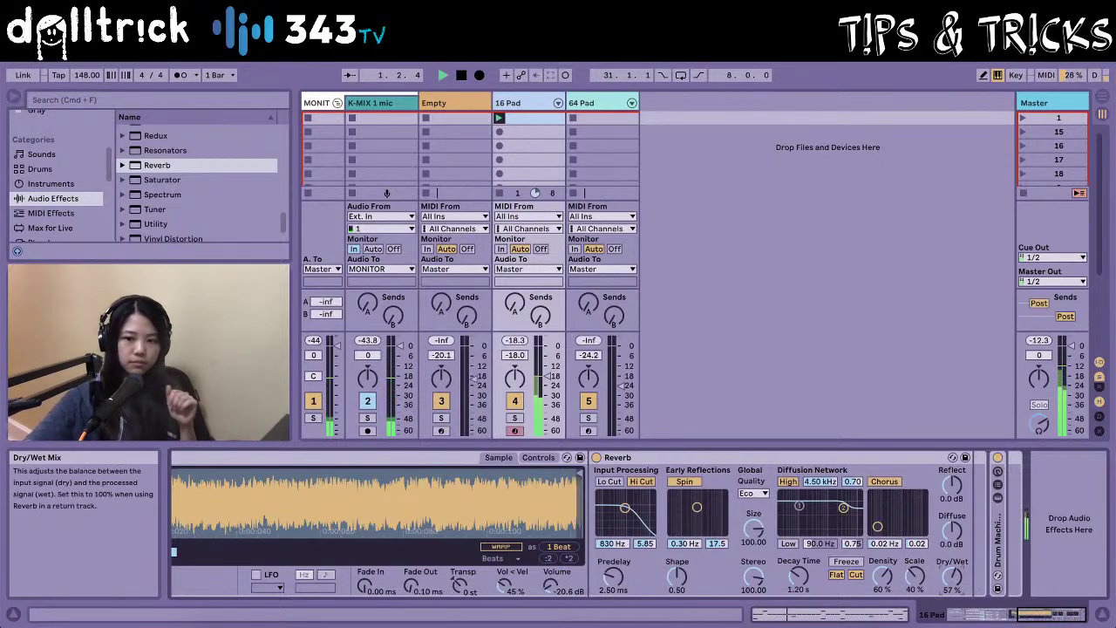
left_click_drag(952, 575, 952, 545)
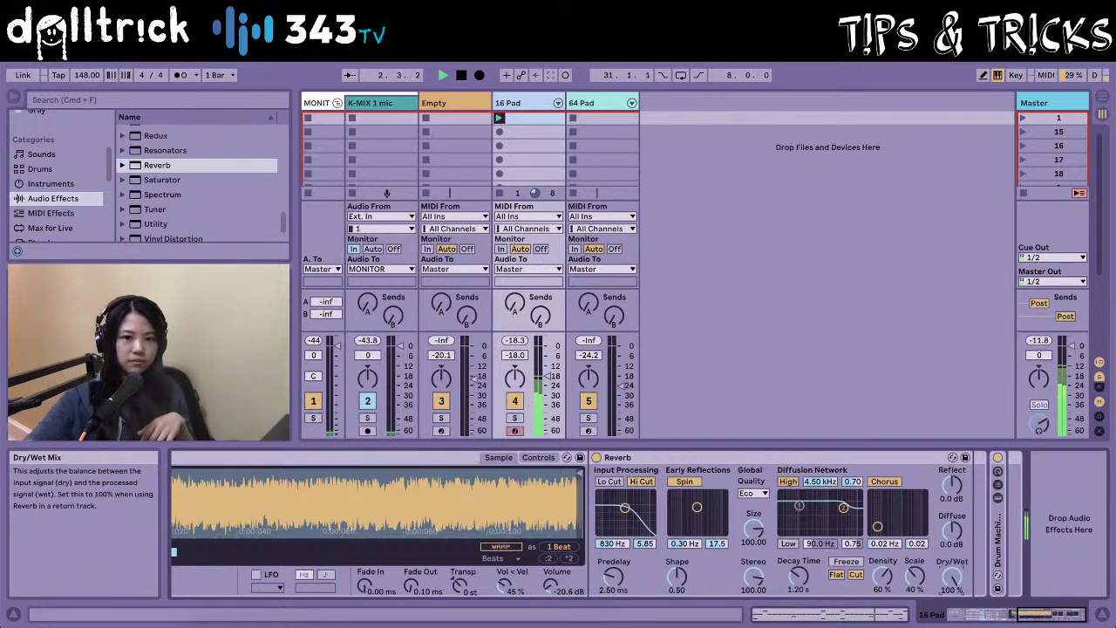
scroll(367, 533, "left", 5)
scroll(367, 533, "left", 6)
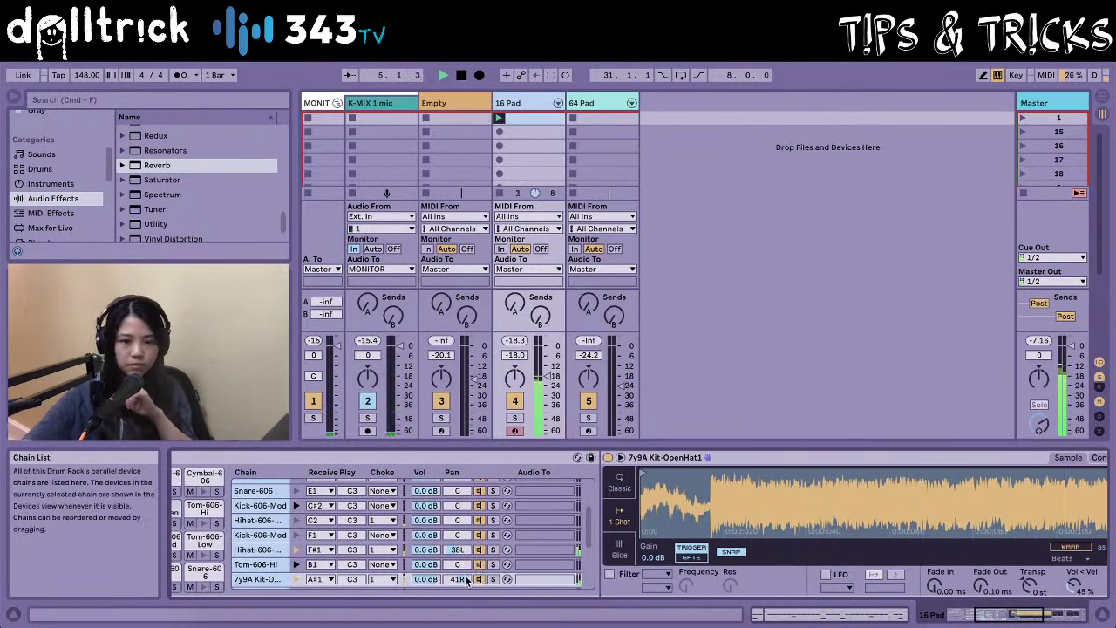
left_click_drag(456, 579, 457, 593)
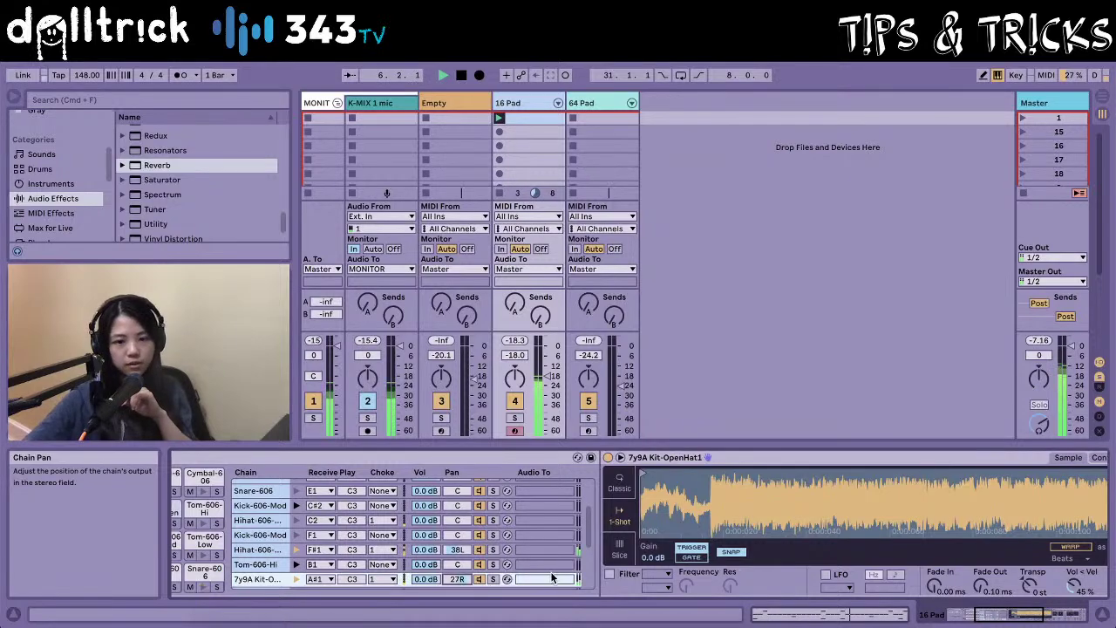
Set the open hat's Reverb to 40% Dry/Wet with a Decay Time of 910 ms.
scroll(552, 578, "right", 3)
scroll(735, 551, "right", 6)
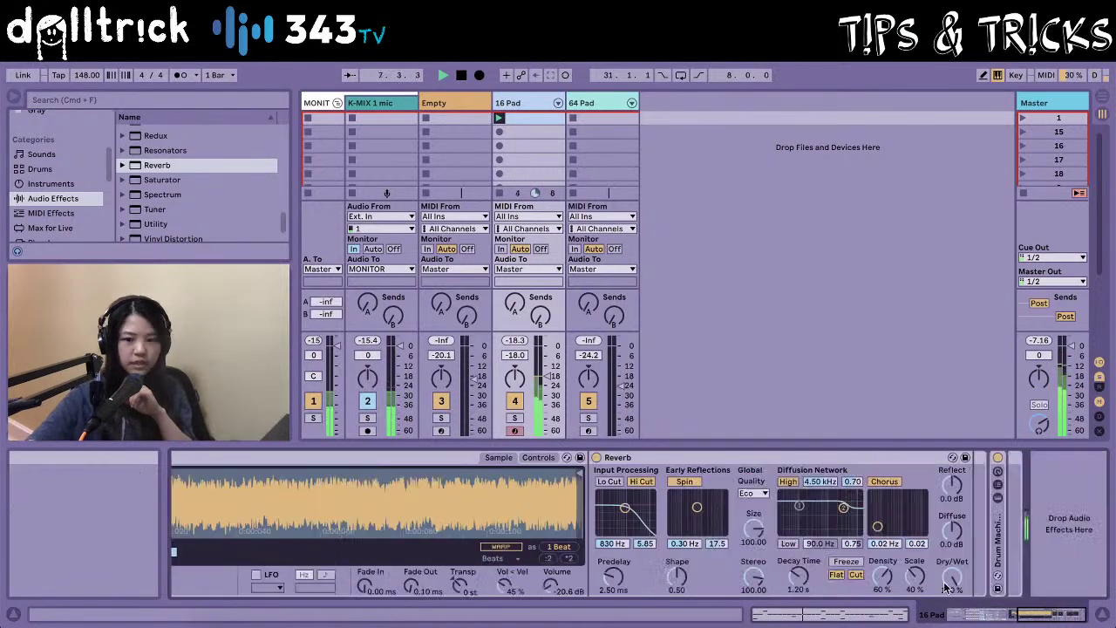
left_click_drag(953, 580, 953, 605)
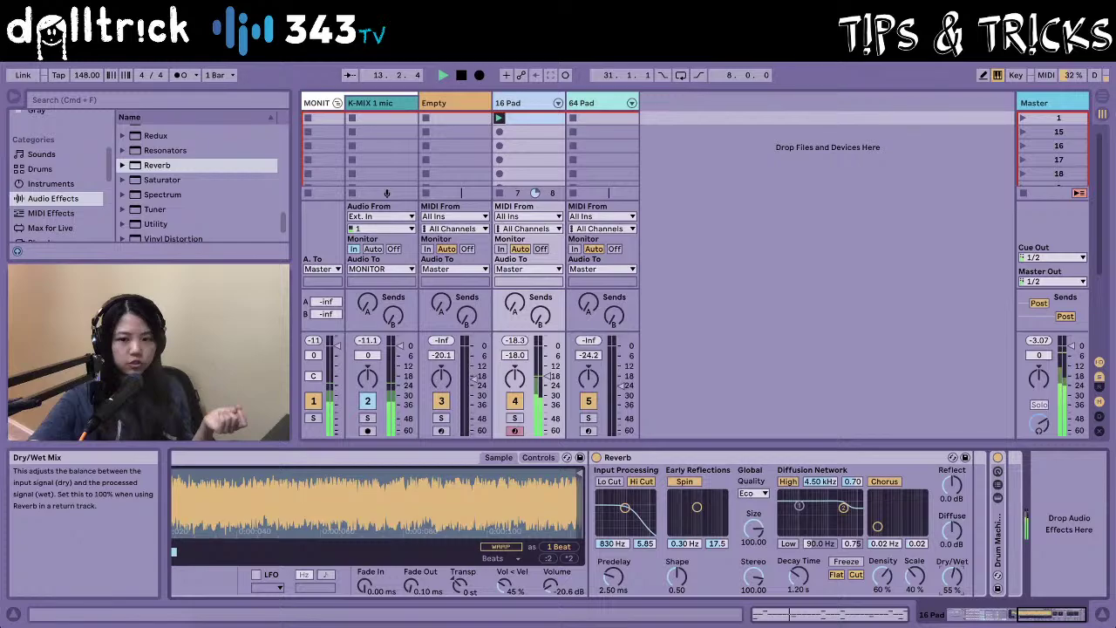
left_click_drag(952, 576, 953, 593)
left_click_drag(799, 576, 799, 584)
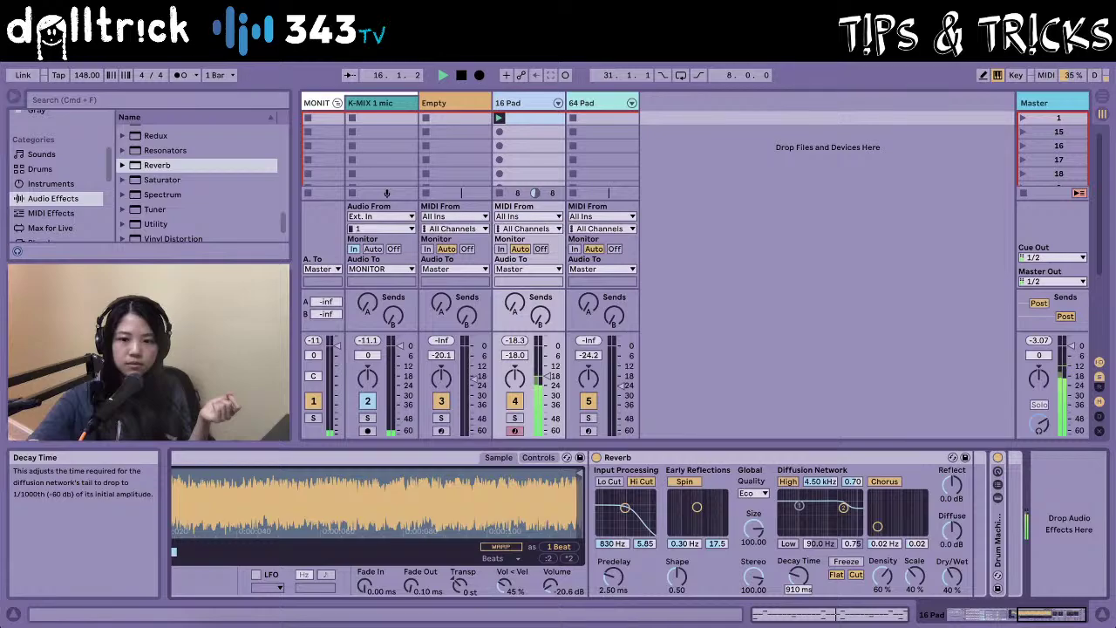
Find EQ Eight among the audio effects and add it to the 7y9A Kit-OpenHat1 chain after its Reverb.
scroll(930, 573, "left", 10)
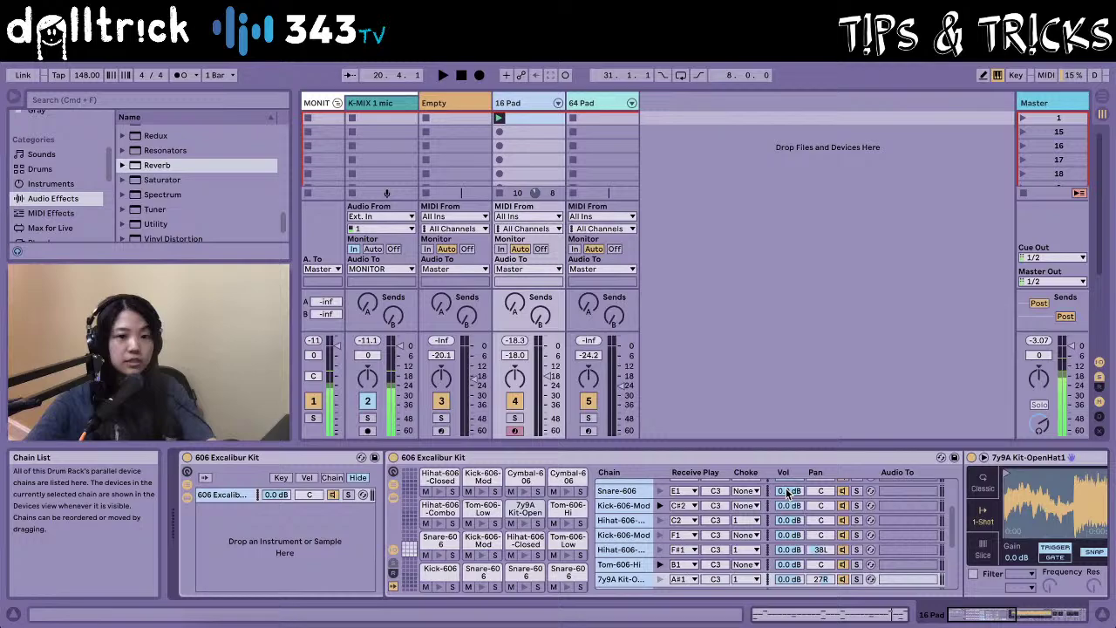
scroll(147, 194, "up", 5)
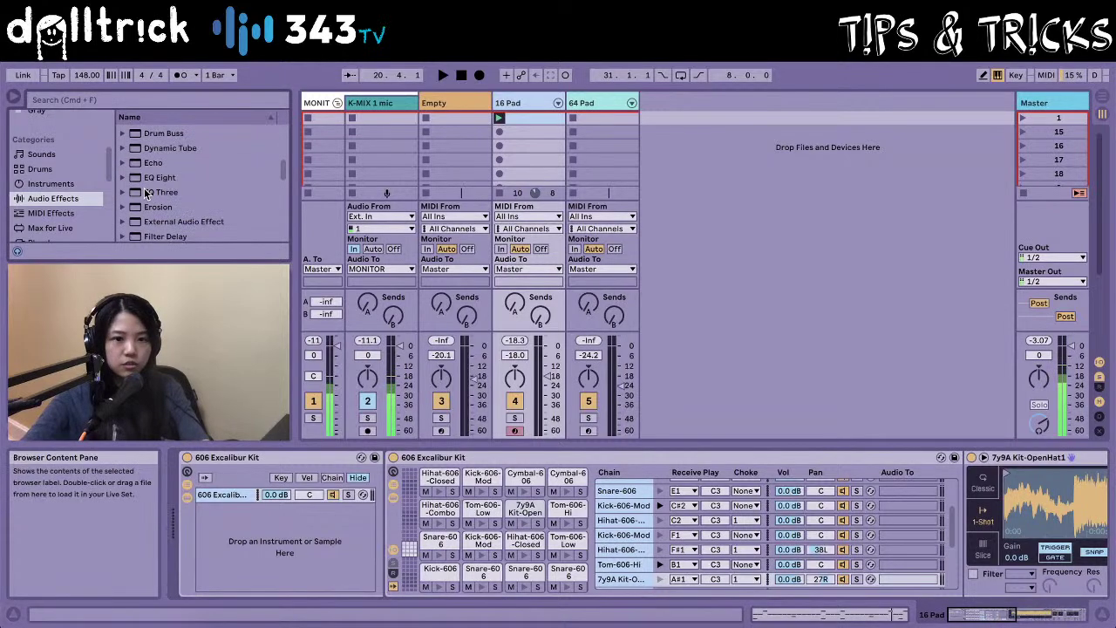
left_click_drag(152, 177, 628, 578)
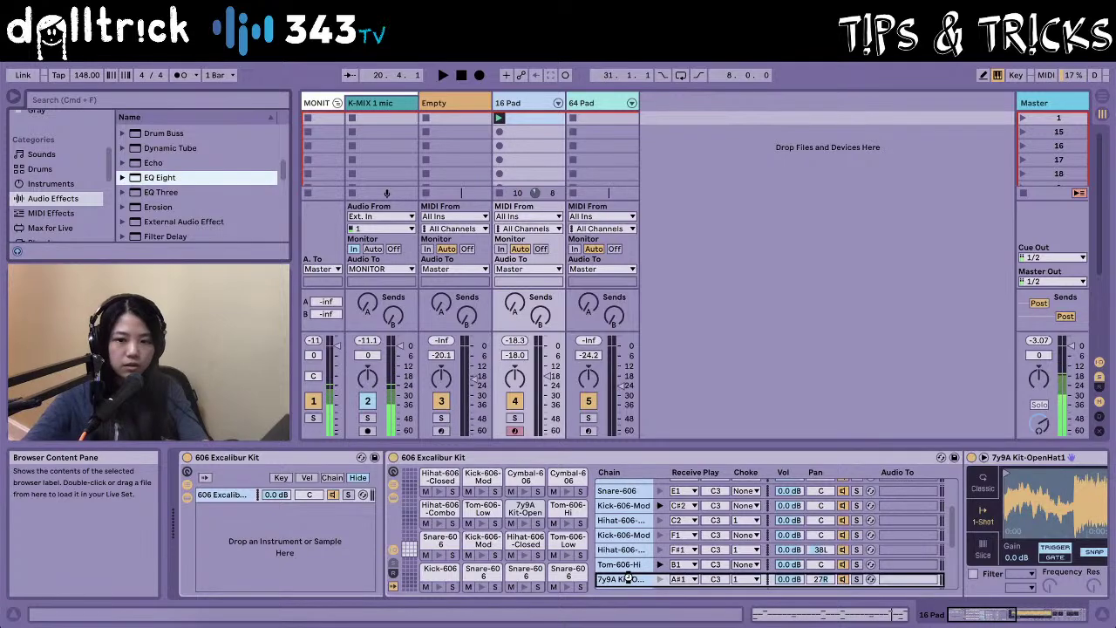
left_click_drag(628, 578, 629, 579)
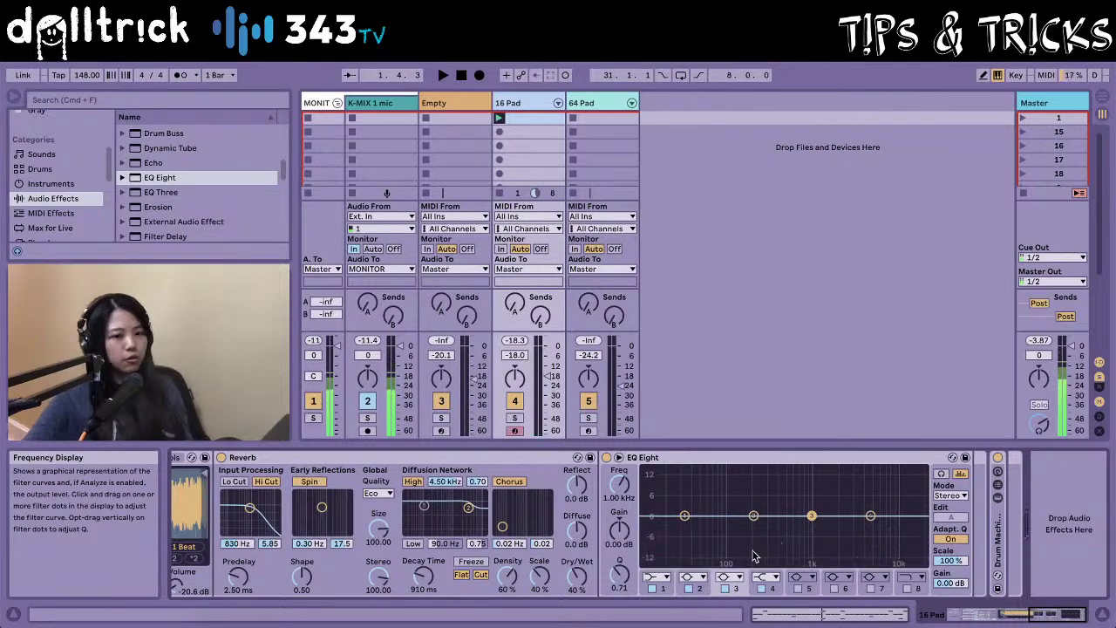
Change the open hat's EQ Eight band 1 to a low cut and raise its frequency to about 2.44 kHz while the beat plays.
left_click(686, 516)
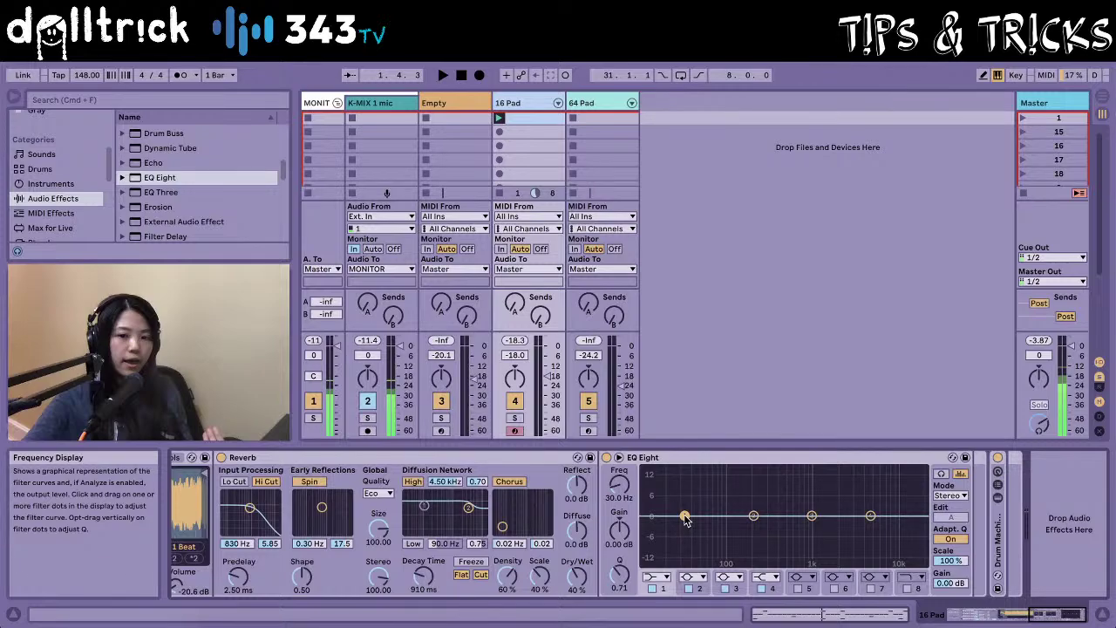
double_click(685, 517)
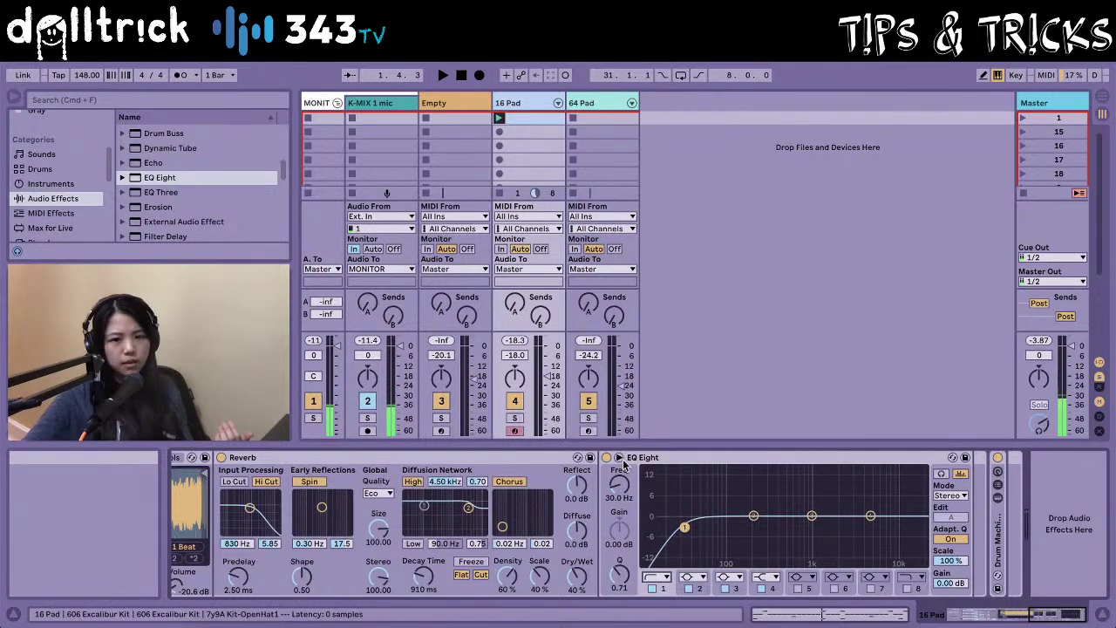
key("space")
left_click_drag(620, 482, 620, 449)
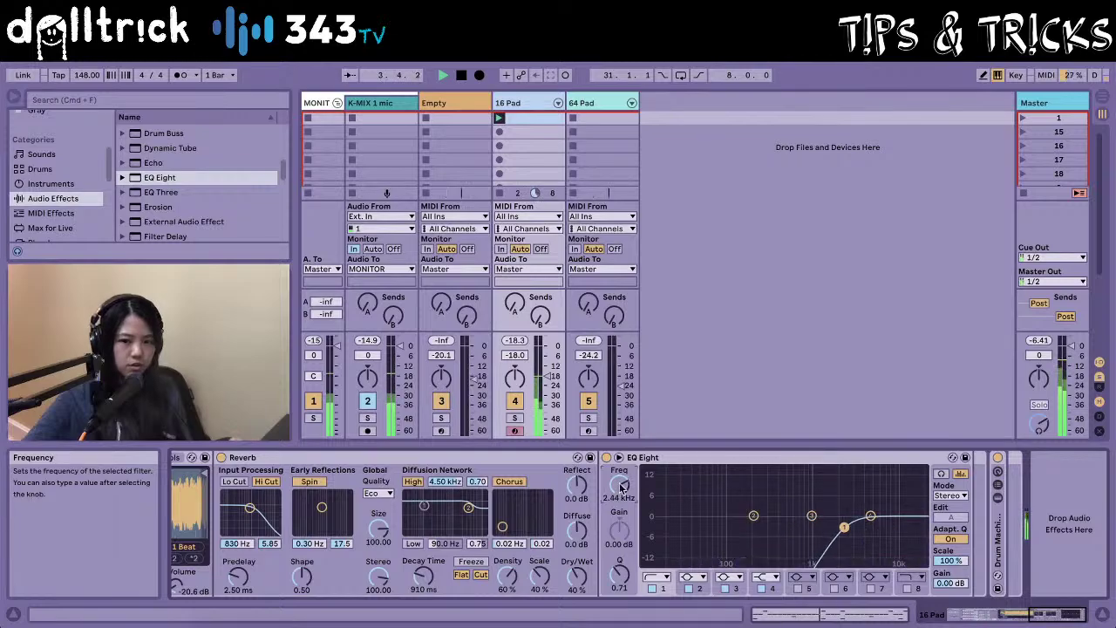
left_click_drag(576, 577, 576, 581)
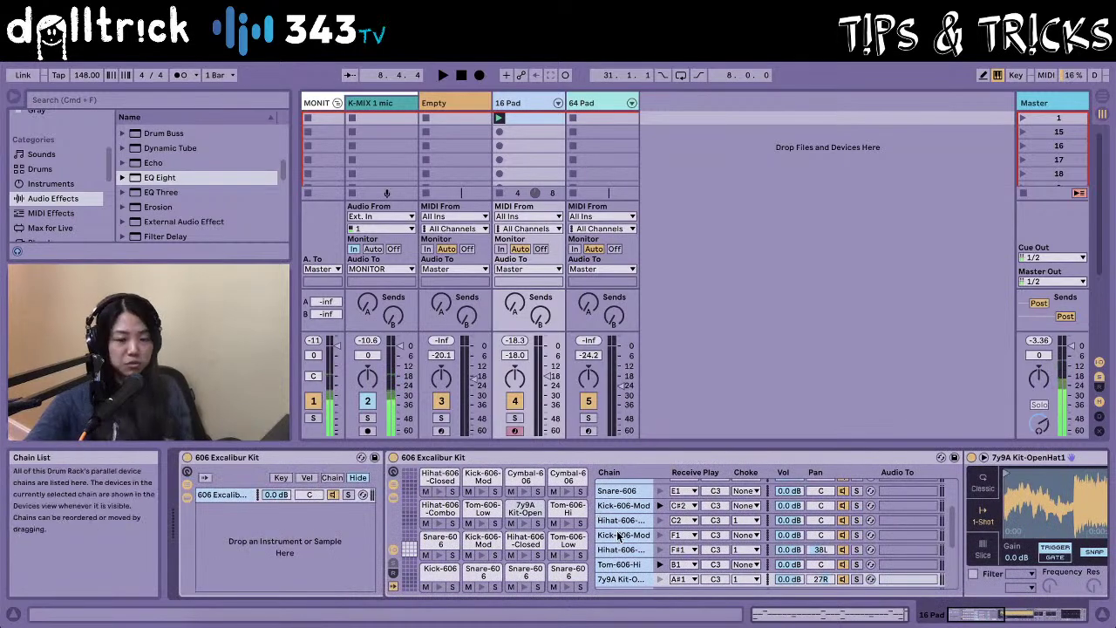
Find the Add some Random preset of the Velocity MIDI effect and add it to the Hihat-606-Closed chain on F#1.
left_click(629, 549)
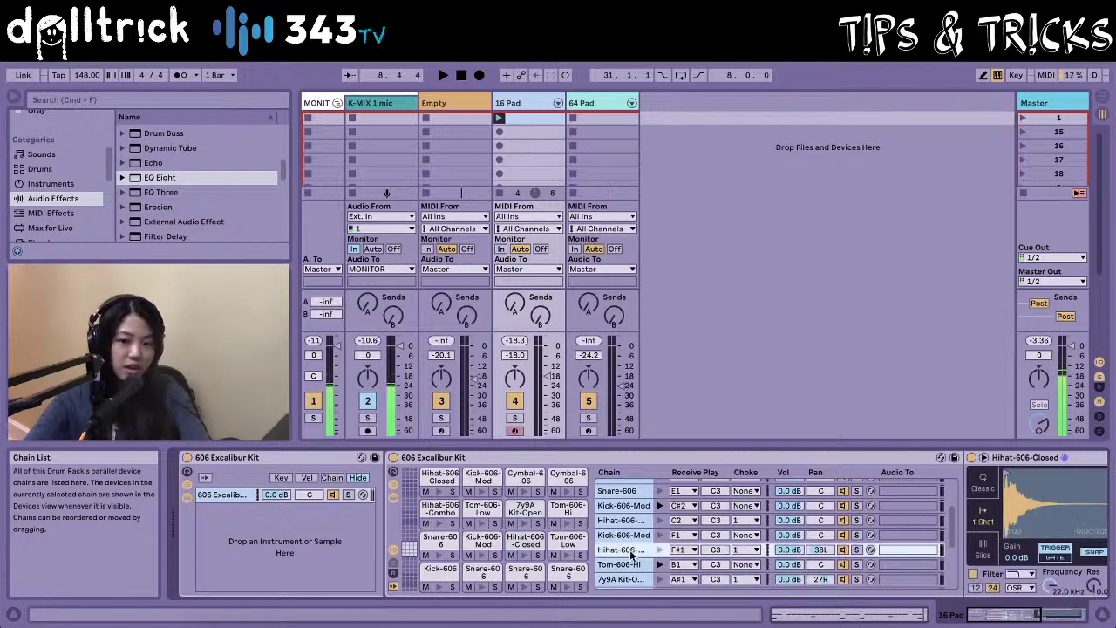
left_click(54, 213)
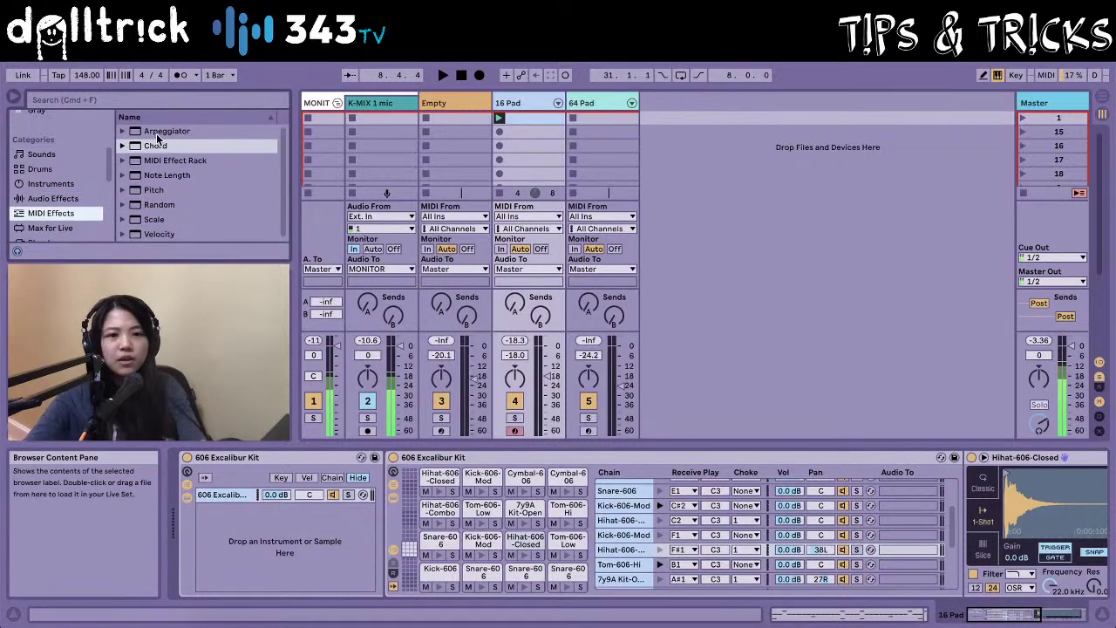
left_click(150, 234)
scroll(198, 227, "down", 3)
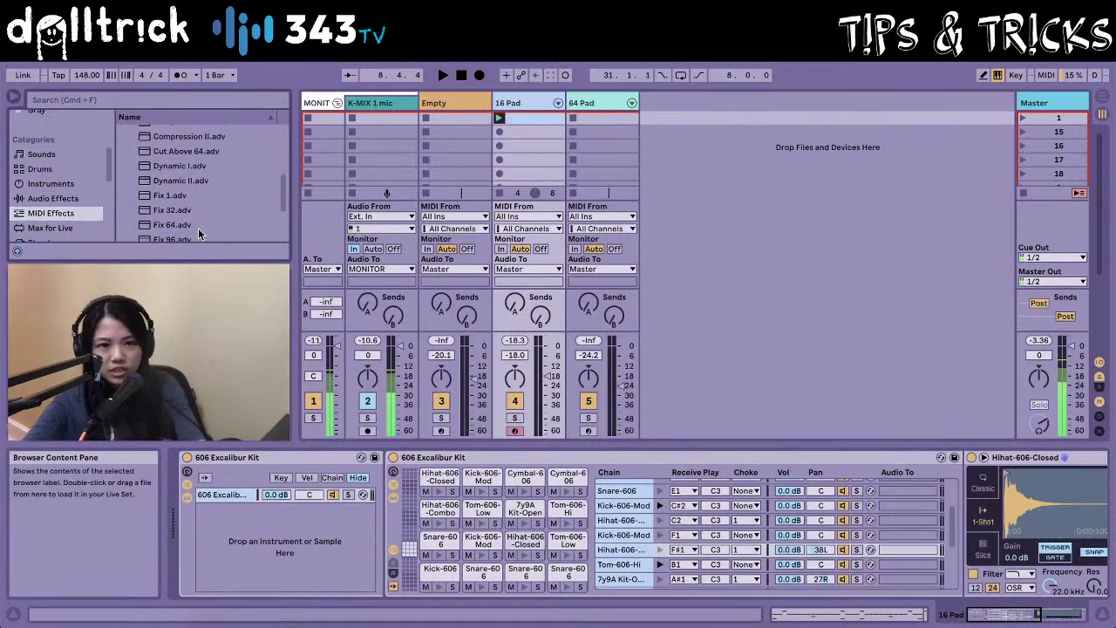
scroll(198, 228, "up", 2)
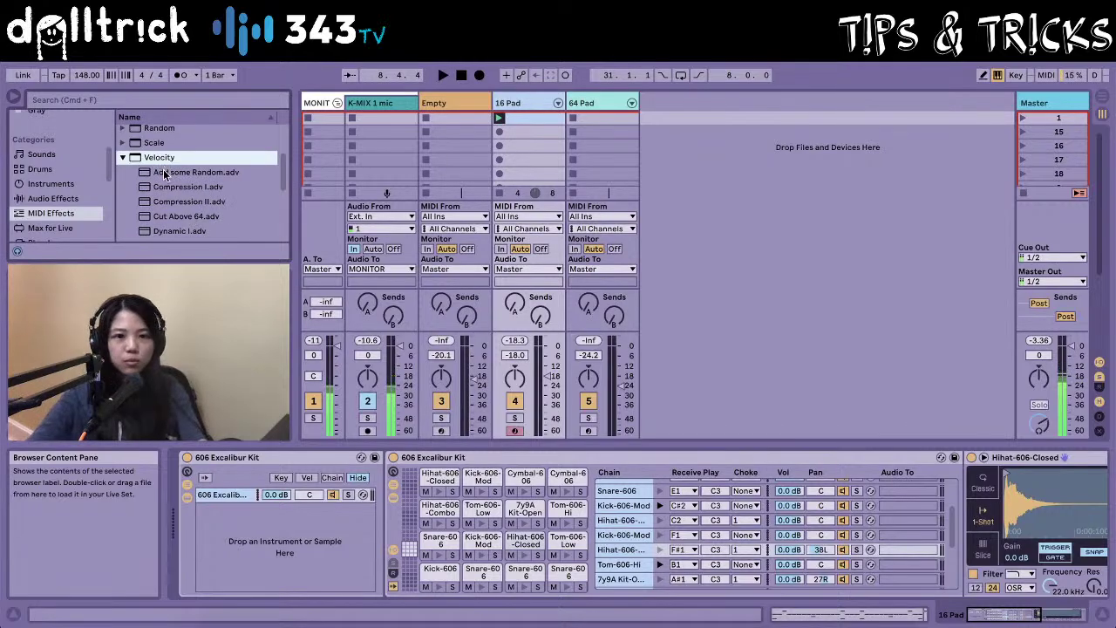
left_click_drag(164, 174, 630, 551)
Play the beat to hear the random velocity effect on the closed hi-hat and examine its device chain.
scroll(903, 490, "down", 1)
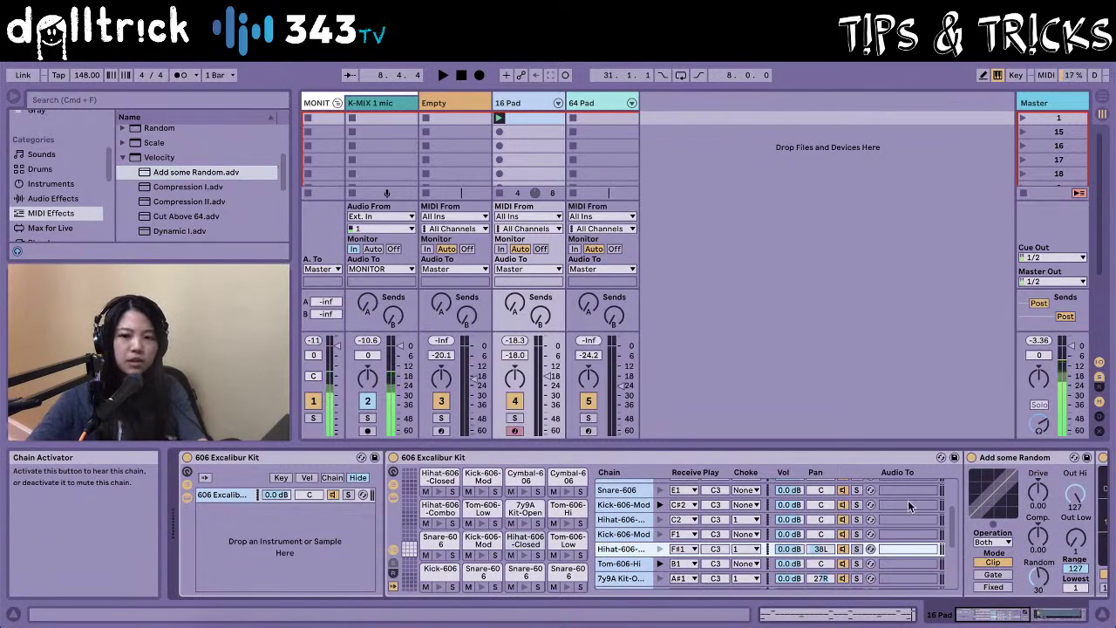
scroll(911, 502, "down", 1)
scroll(911, 502, "right", 6)
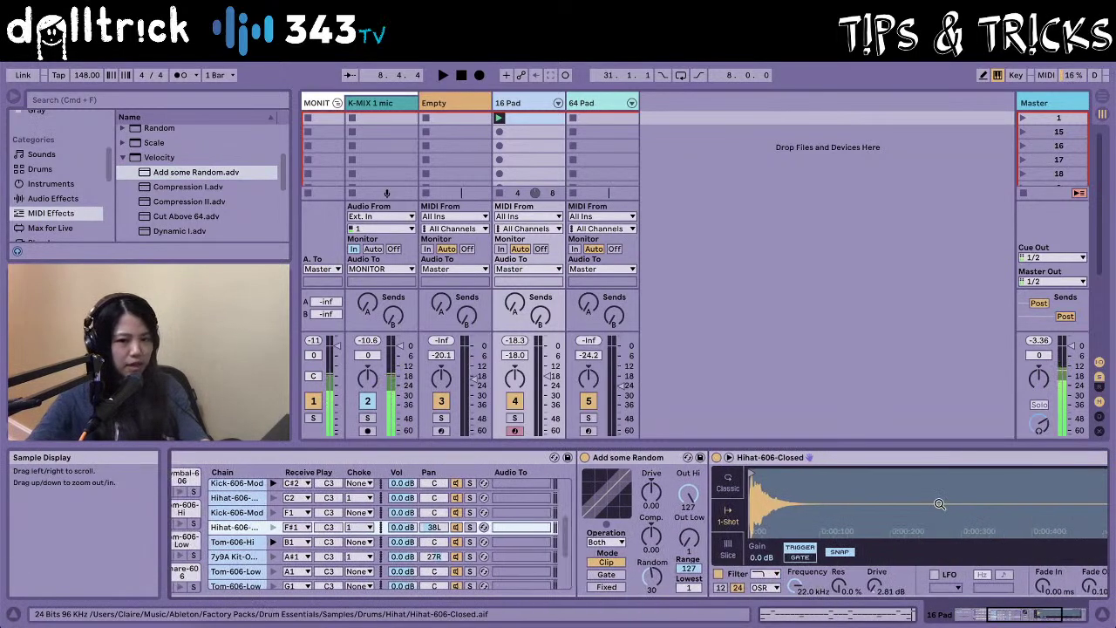
scroll(913, 502, "right", 2)
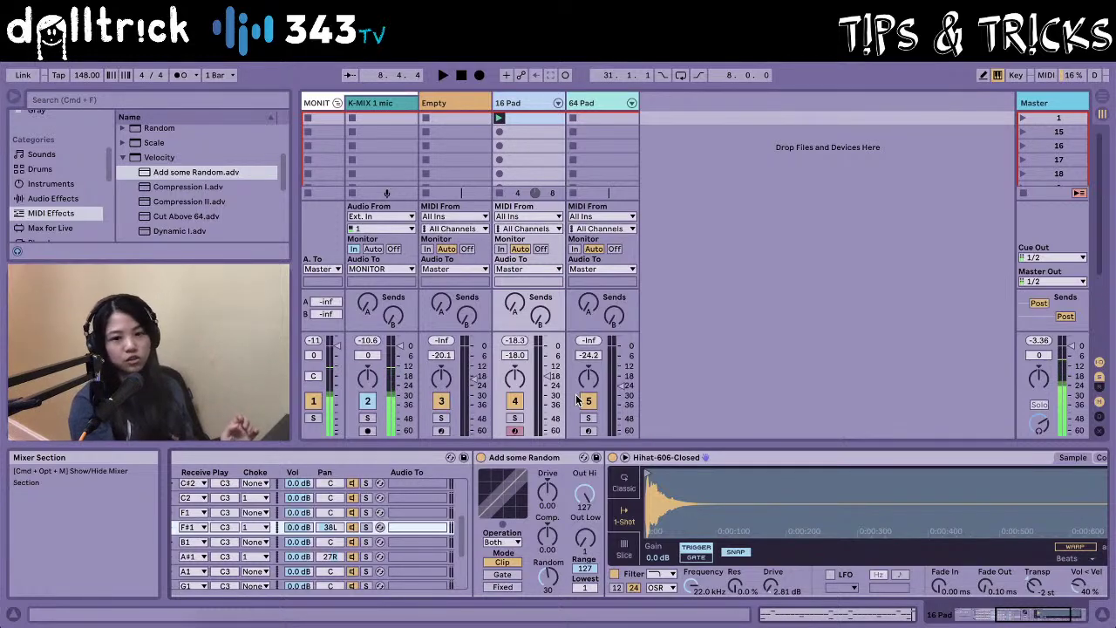
key("space")
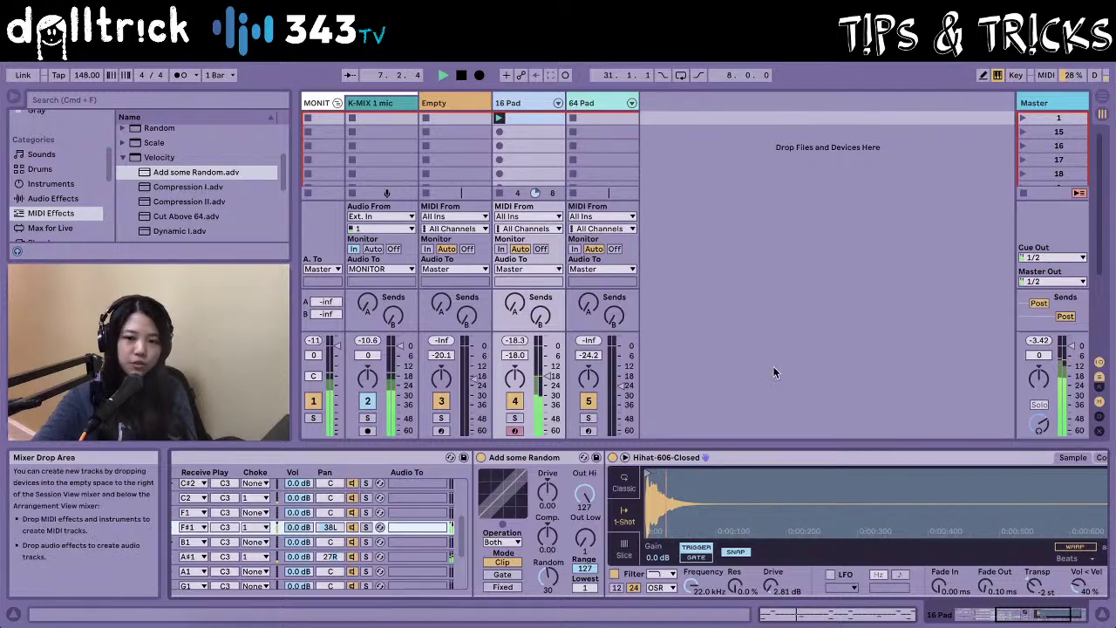
key("super+alt+m")
left_click_drag(938, 586, 937, 554)
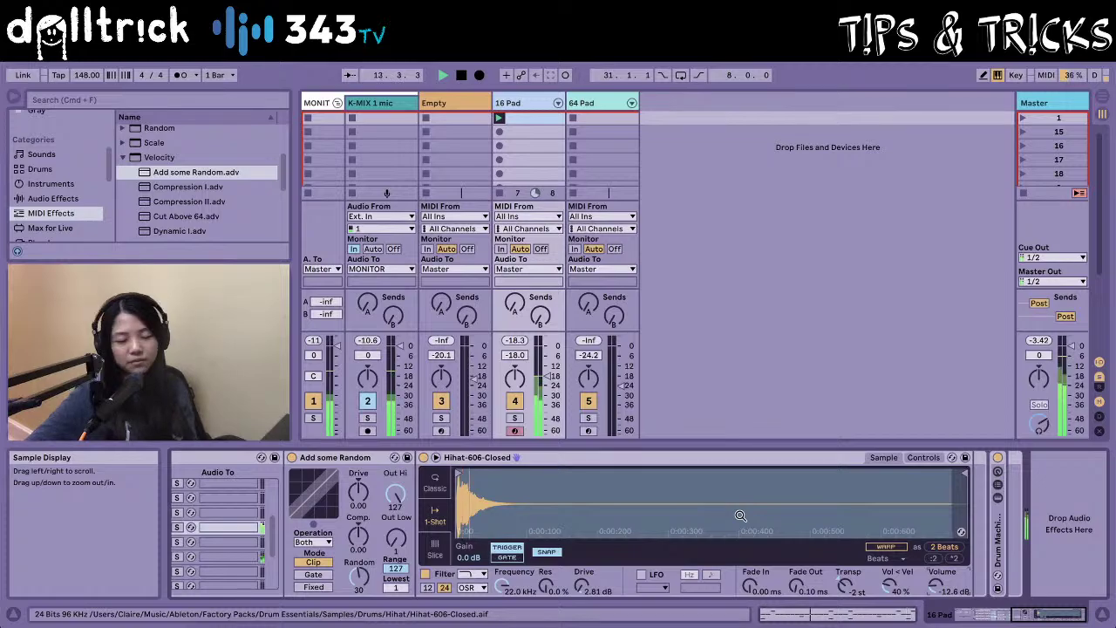
Review the closed hi-hat and open hat chain panning and play the beat to compare their stereo positions.
scroll(740, 516, "left", 5)
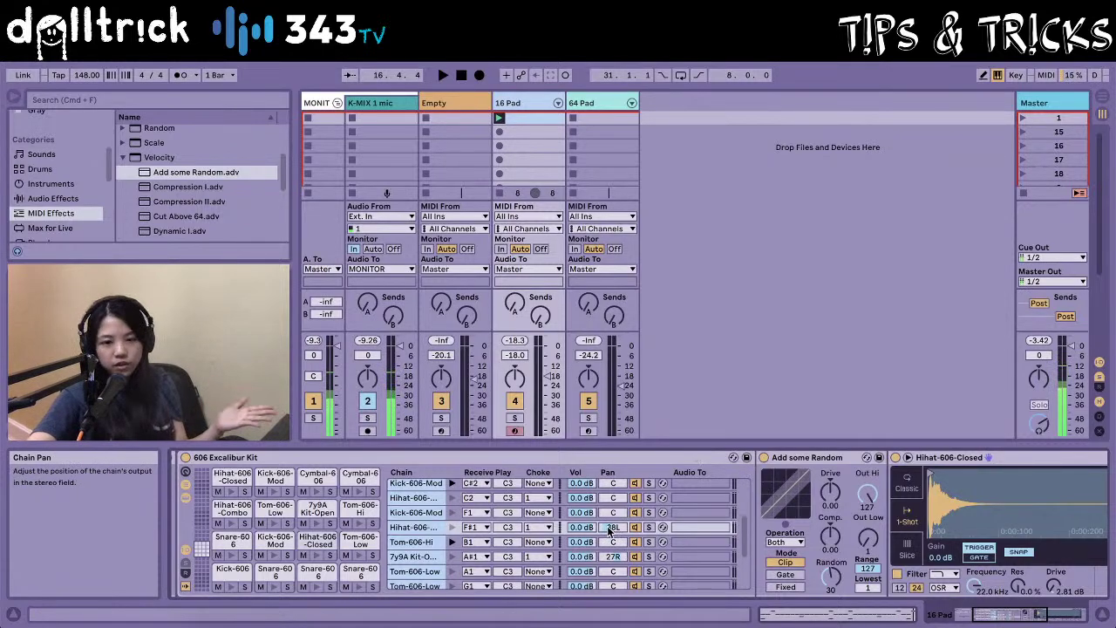
left_click_drag(608, 524, 613, 559)
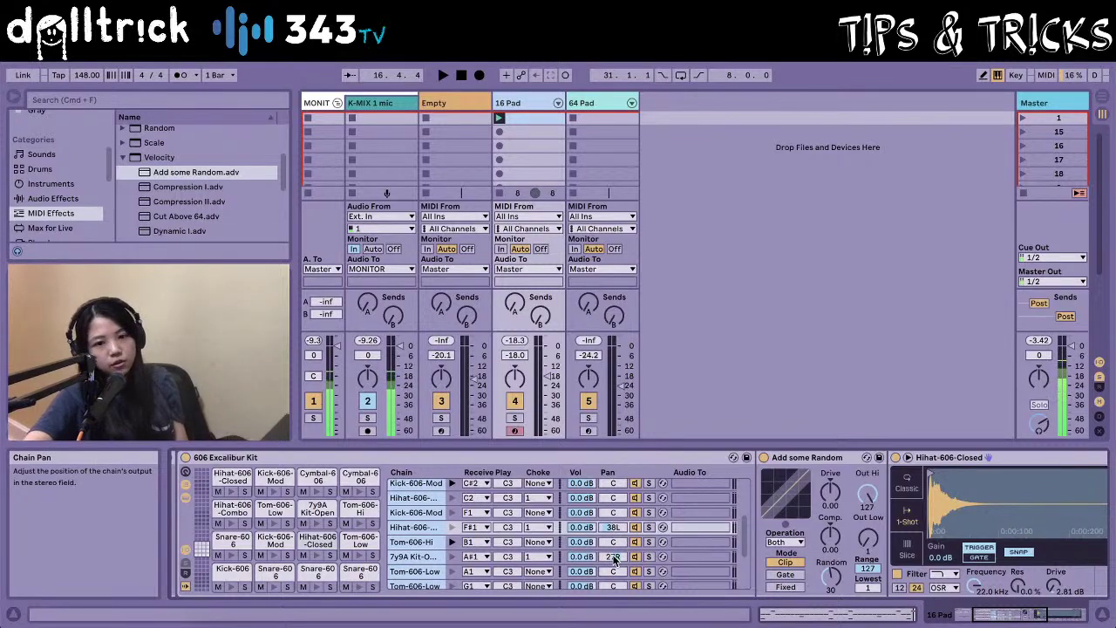
key("space")
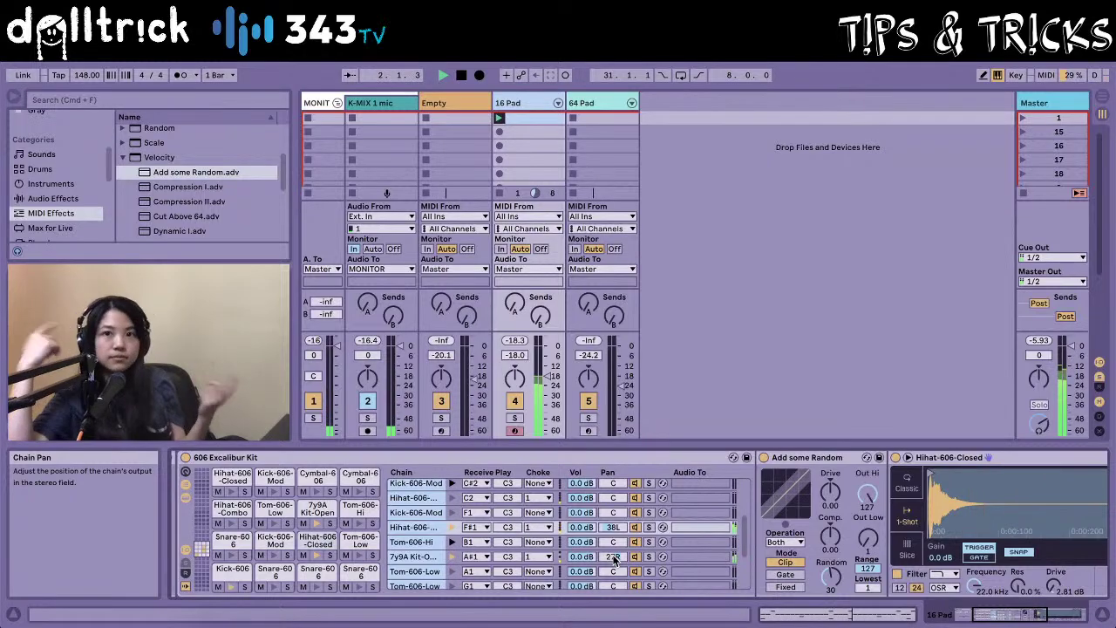
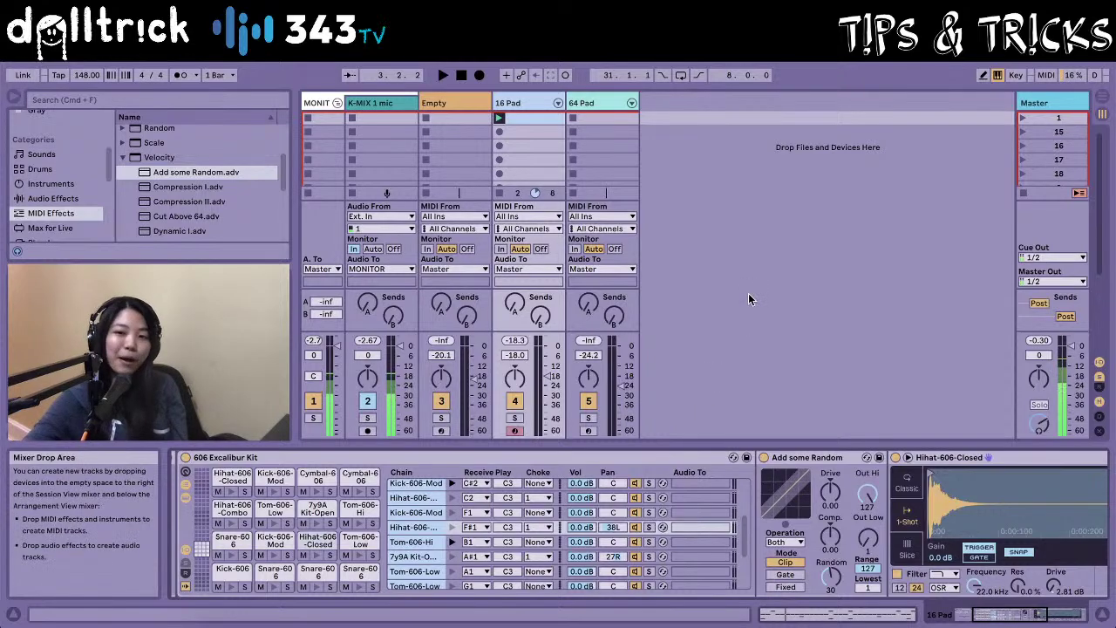
Find Drum Buss among the audio effects and add it after the Drum Rack on the Empty track.
left_click(53, 199)
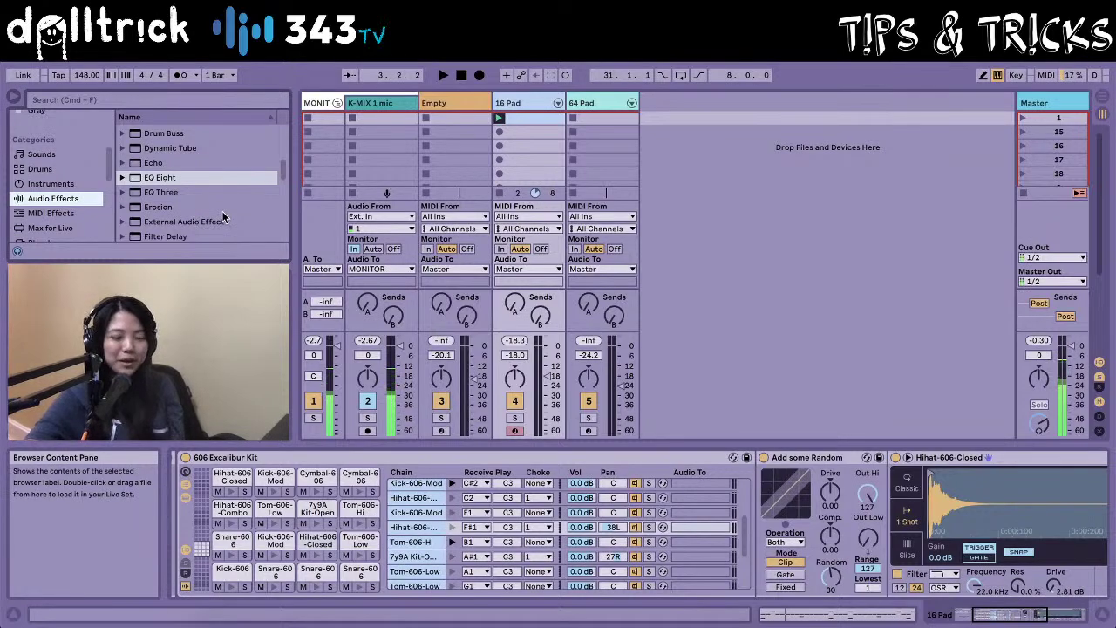
scroll(223, 211, "up", 2)
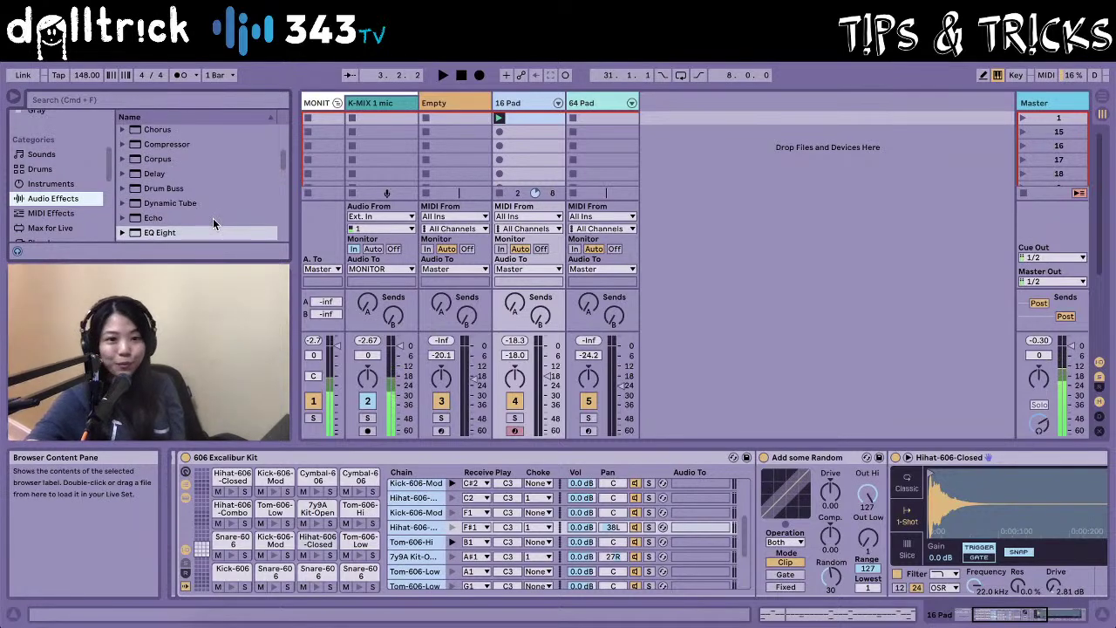
left_click(150, 191)
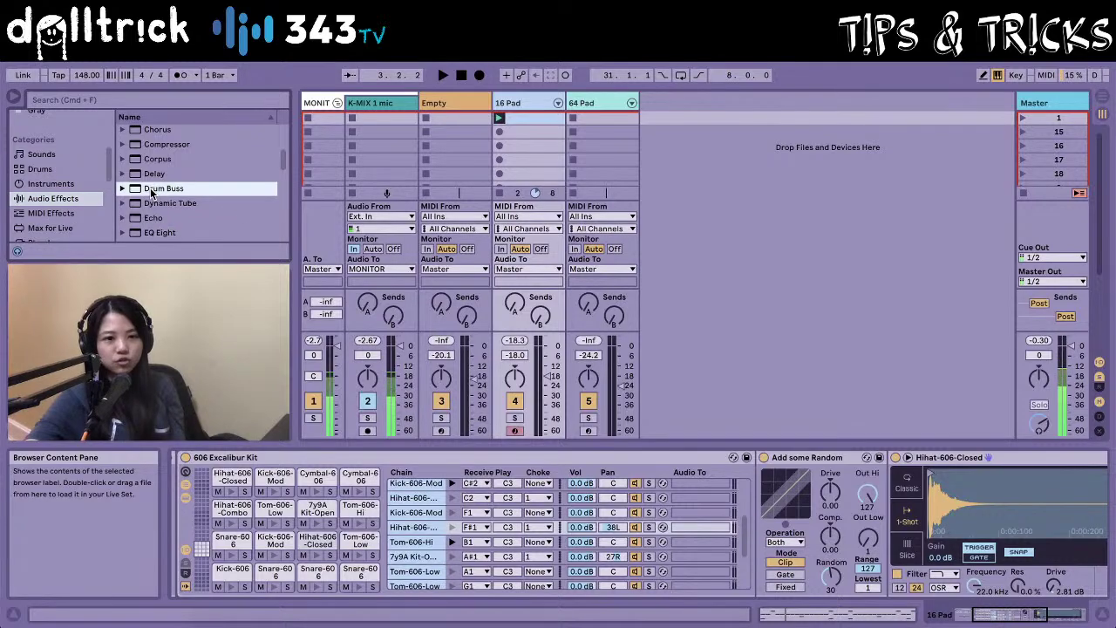
left_click(452, 157)
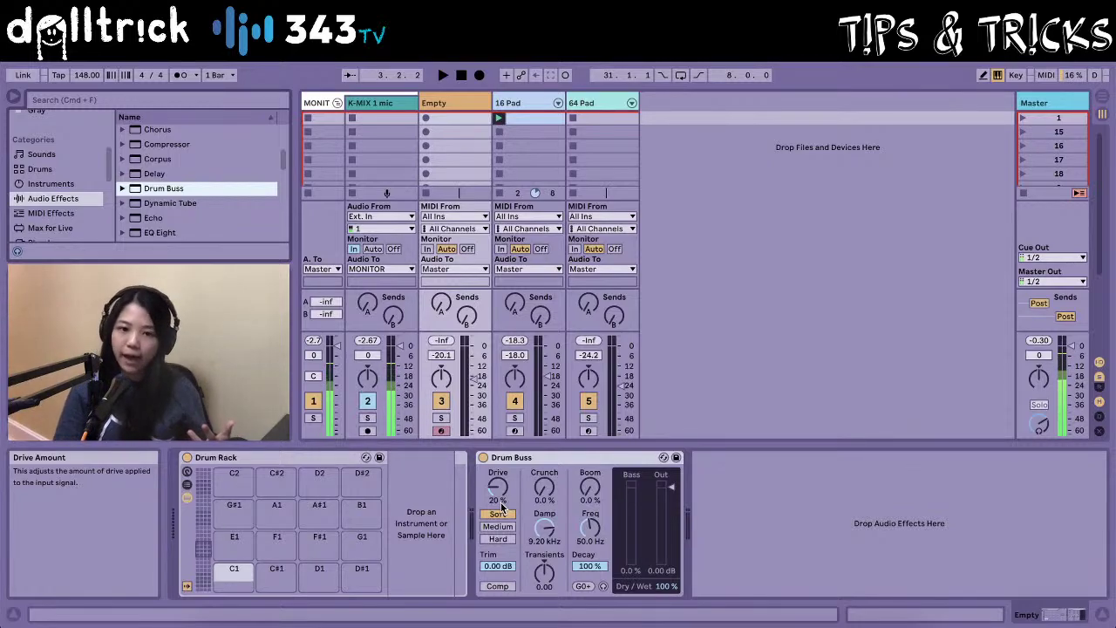
Set Drum Buss's Drive to 0.0% and its Boom frequency to 35.3 Hz, and force that frequency to the nearest note.
left_click_drag(502, 506, 501, 541)
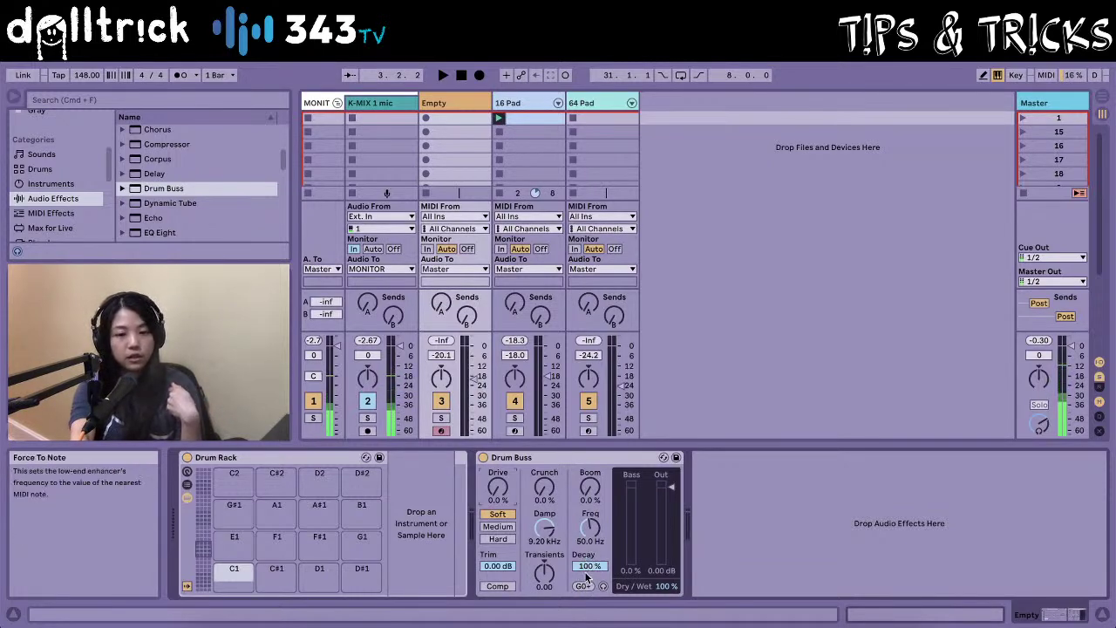
left_click_drag(590, 527, 590, 545)
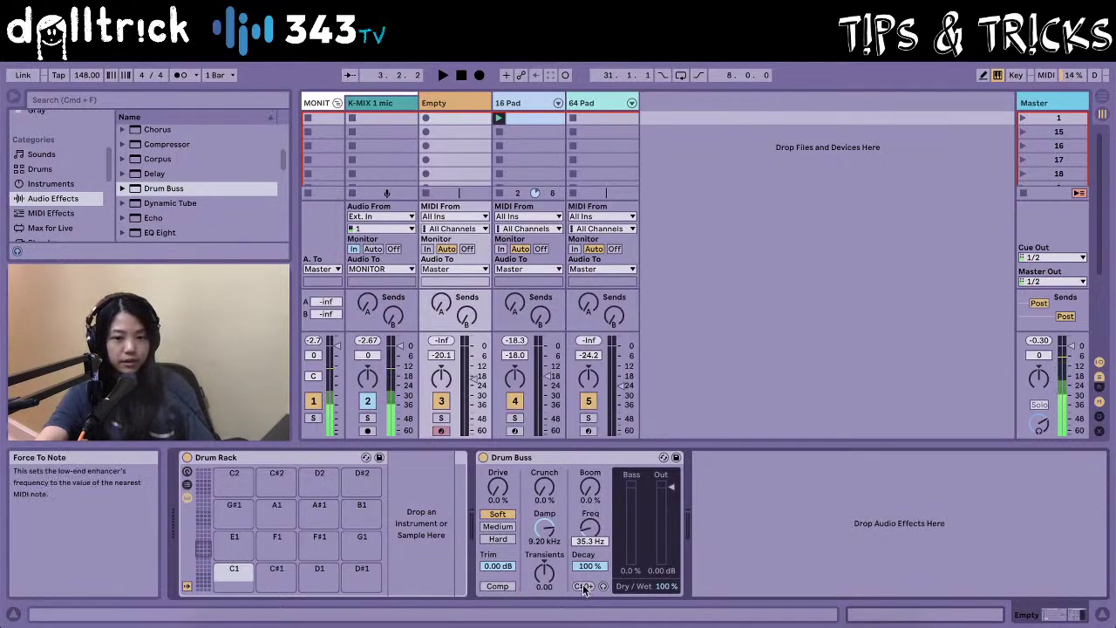
left_click(584, 589)
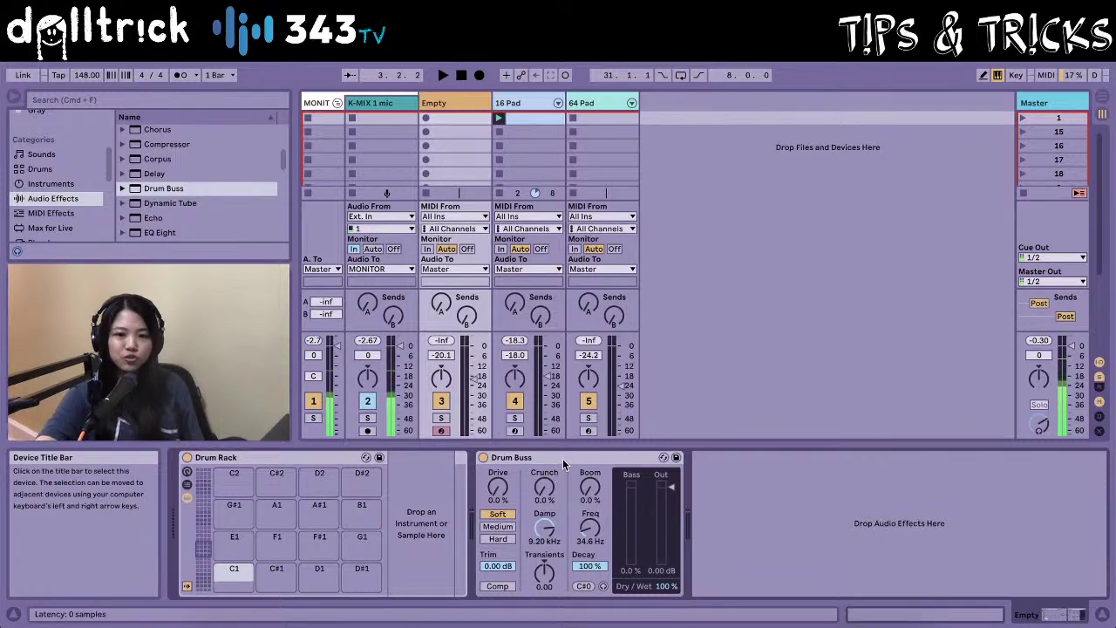
Move Drum Buss from the Empty track to the end of the 16 Pad track's device chain and play the beat.
left_click(521, 137)
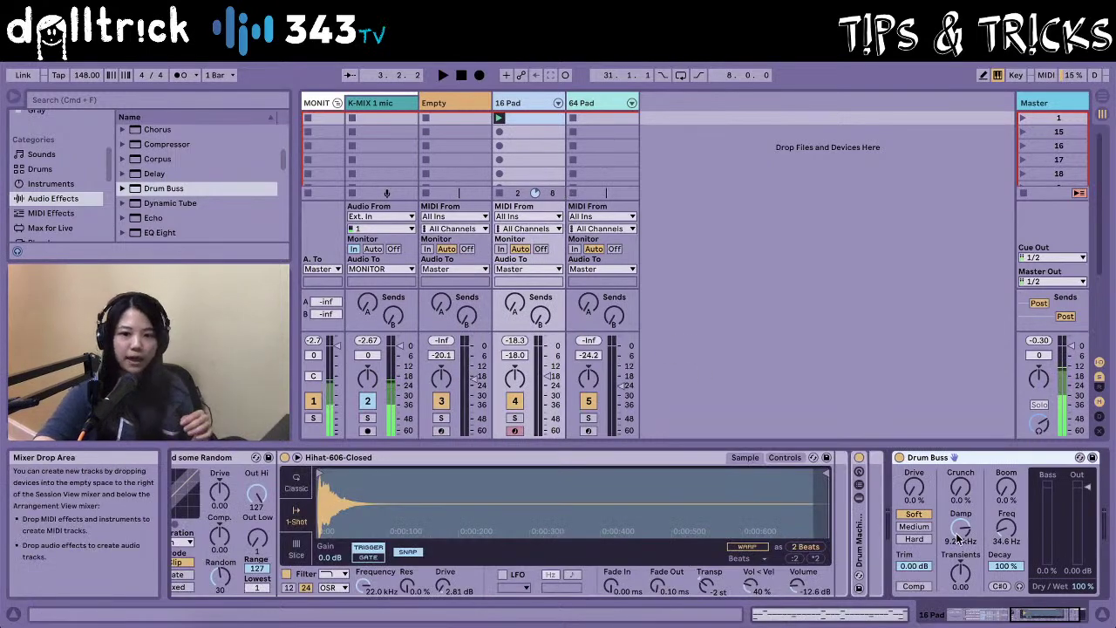
scroll(956, 538, "right", 2)
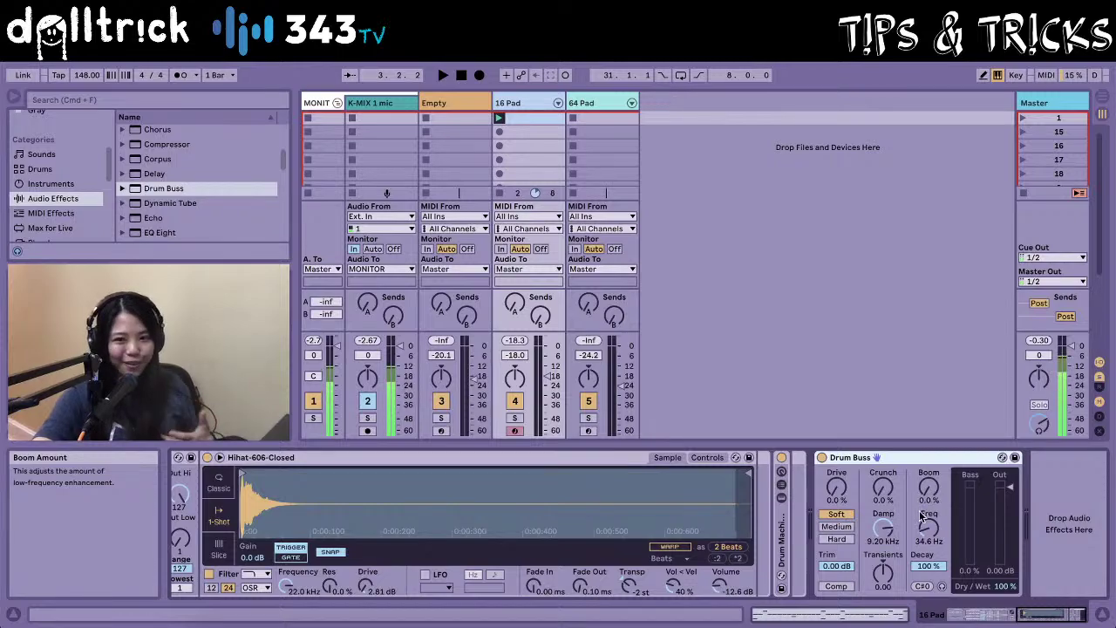
key("space")
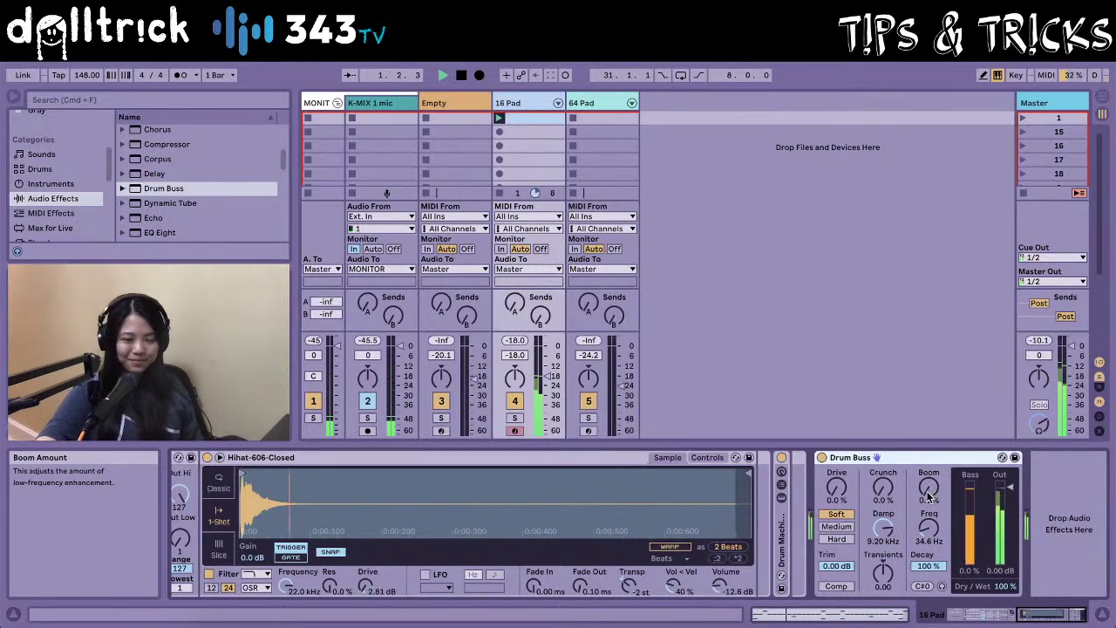
Try Drum Buss's Boom at 100% on the playing 16 Pad beat and return it to 0.0%.
left_click_drag(928, 488, 928, 418)
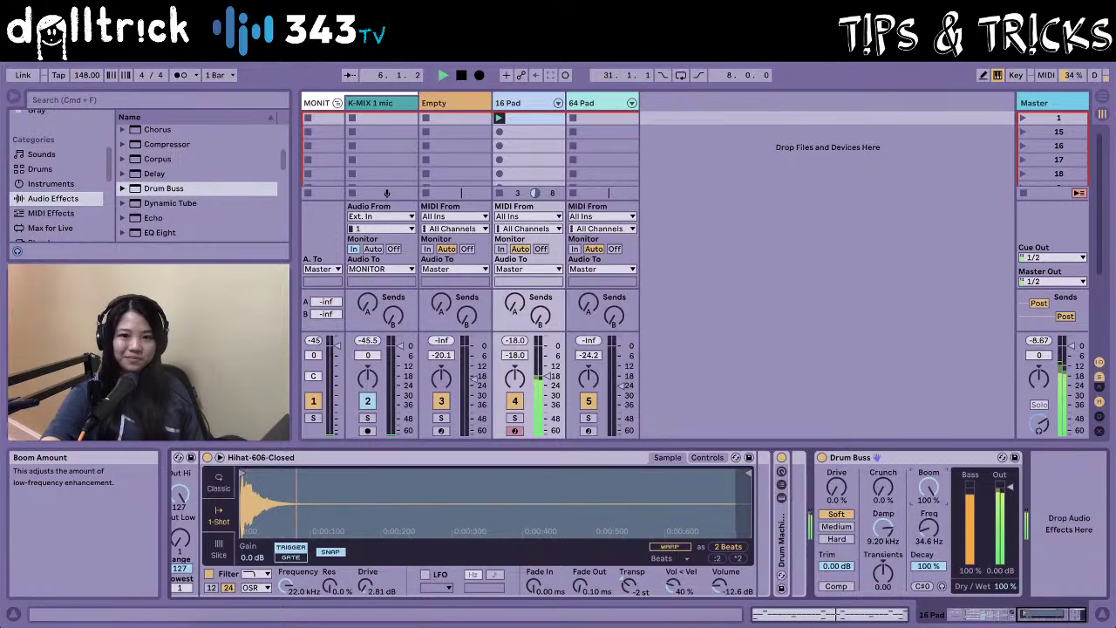
mouse_move(929, 488)
left_mouse_down()
mouse_move(929, 520)
mouse_move(929, 487)
left_mouse_up()
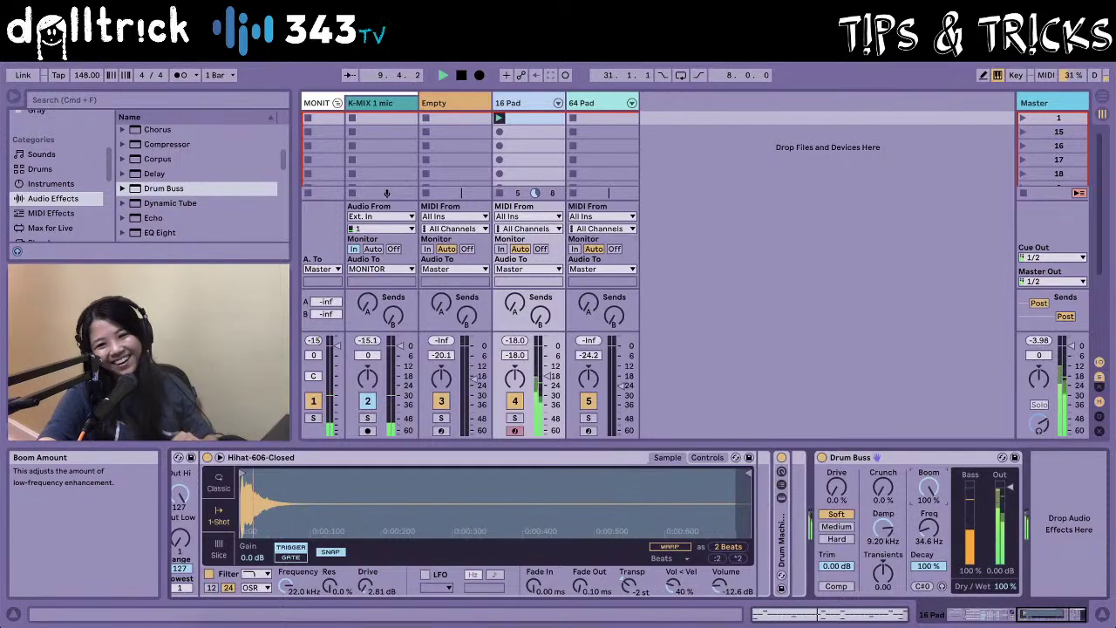
left_click_drag(929, 488, 929, 542)
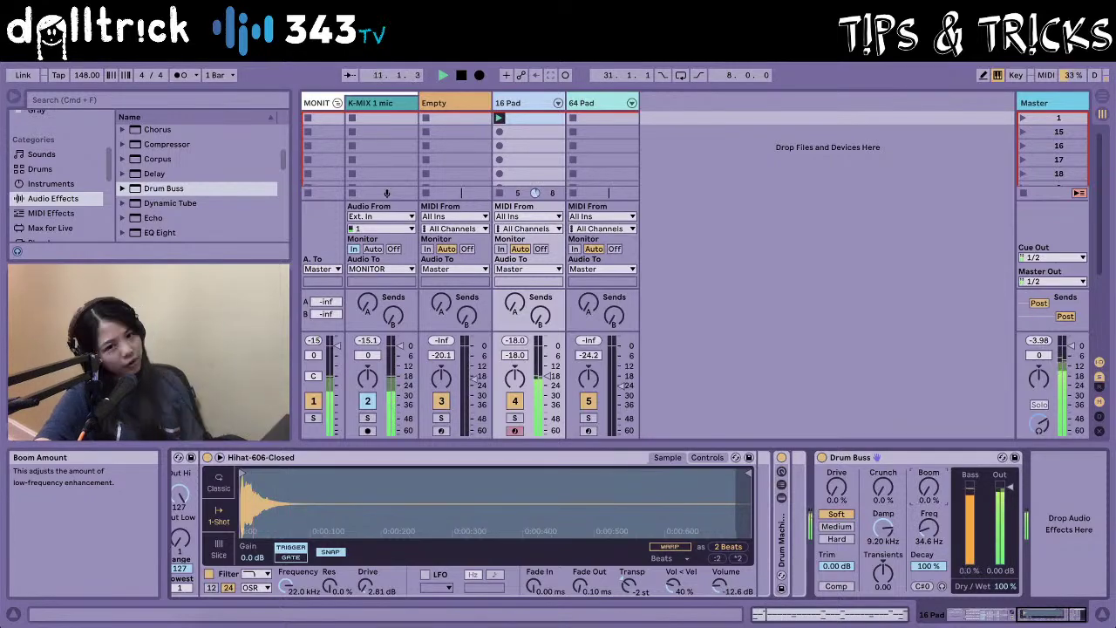
left_click_drag(929, 488, 929, 500)
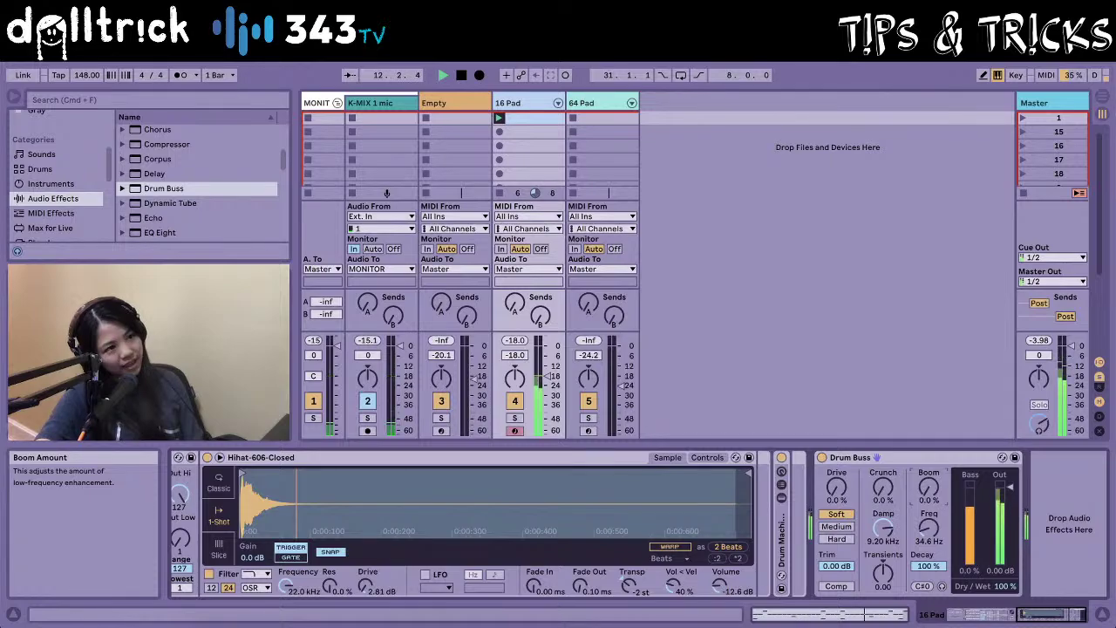
Raise Drum Buss's Boom amount to 100% on the 16 Pad track.
left_click_drag(931, 496, 931, 436)
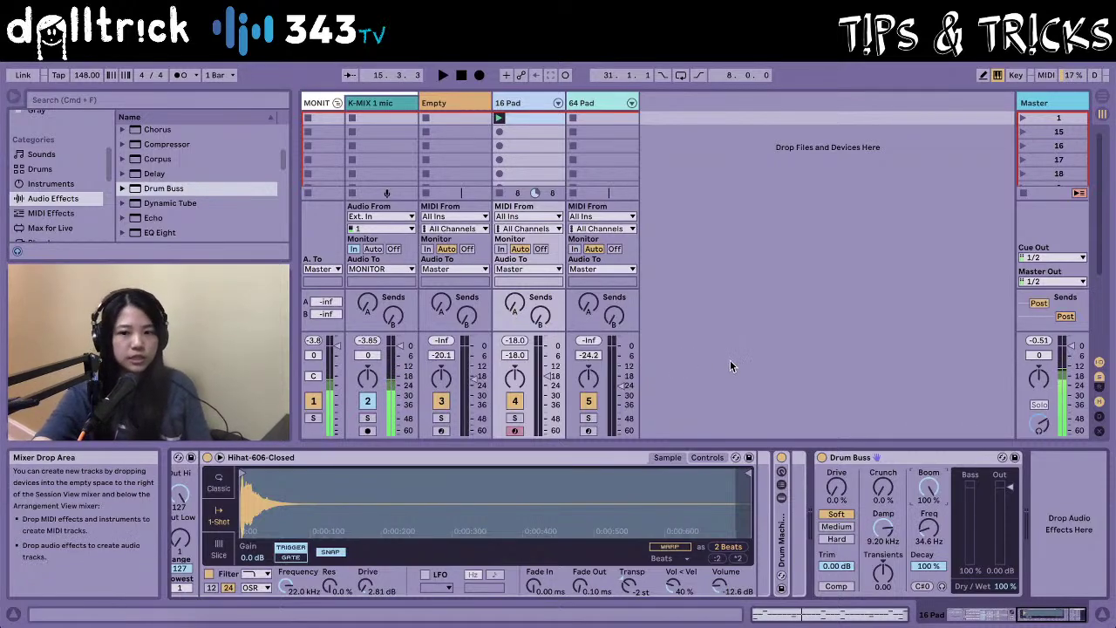
Show the return tracks and try the 16 Pad track's A send at 0.0 dB on the beat, returning it to minimum.
left_click(1097, 376)
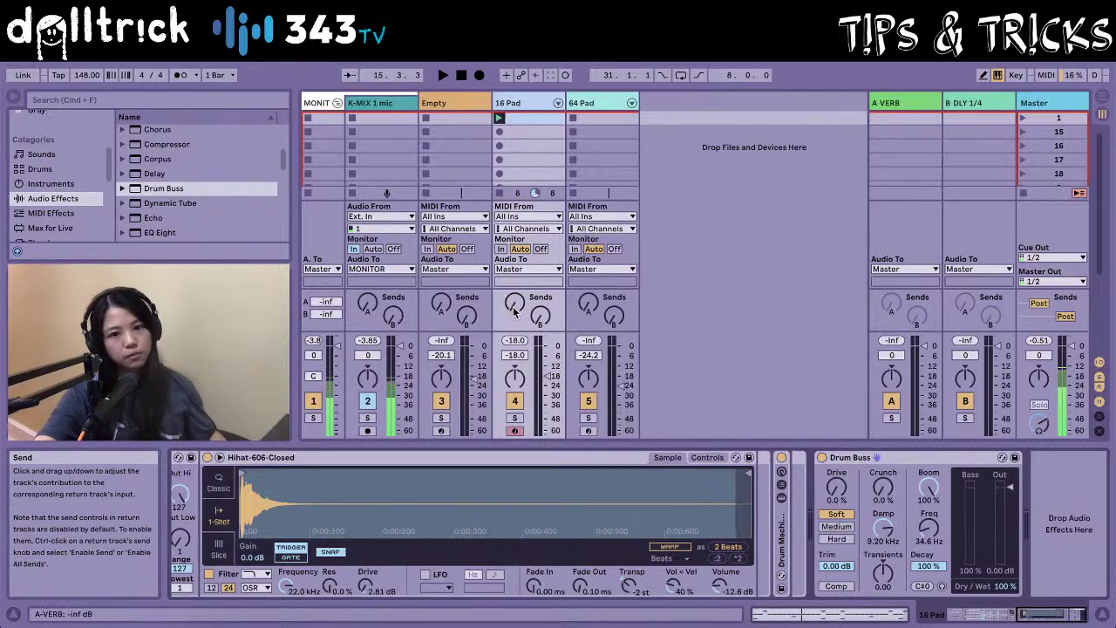
left_click_drag(515, 309, 514, 257)
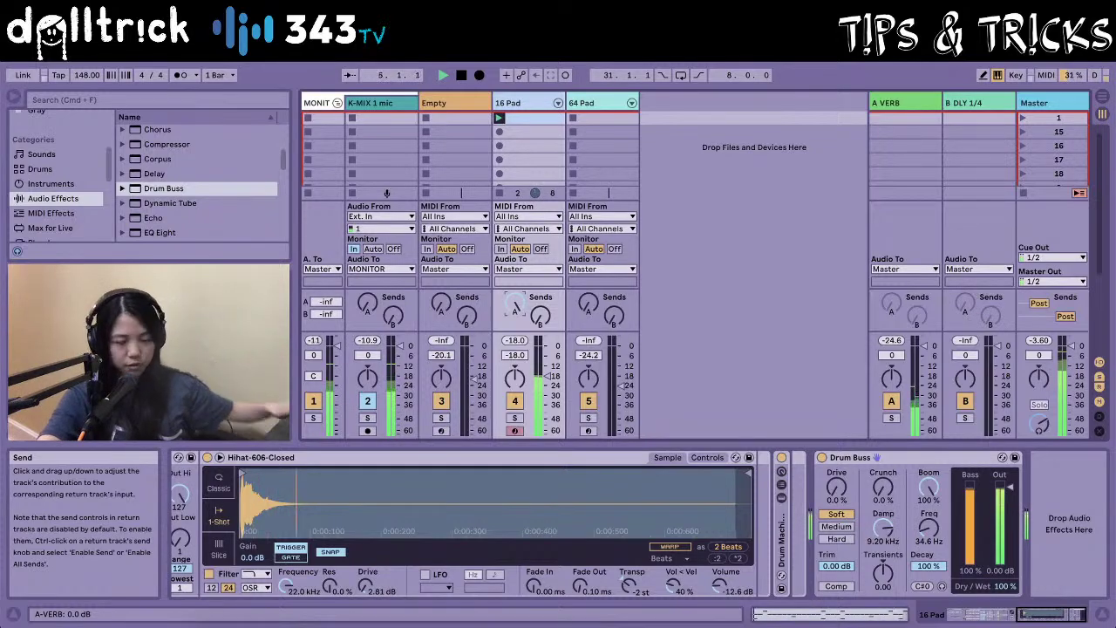
left_click_drag(515, 304, 515, 336)
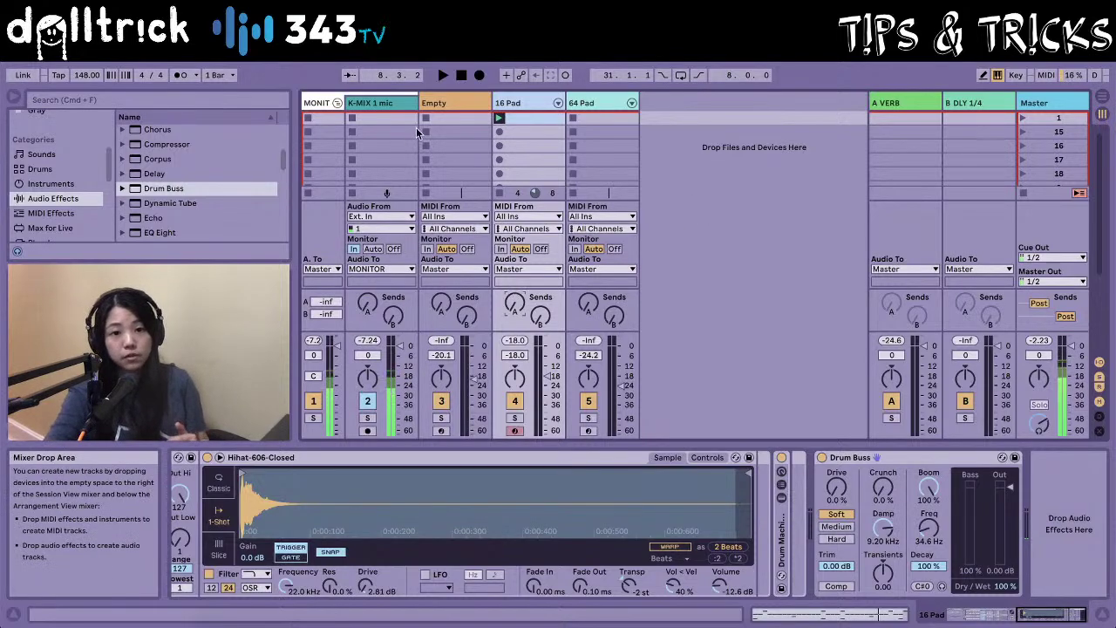
Group the Empty, 16 Pad and 64 Pad tracks into one group track.
left_click(453, 102)
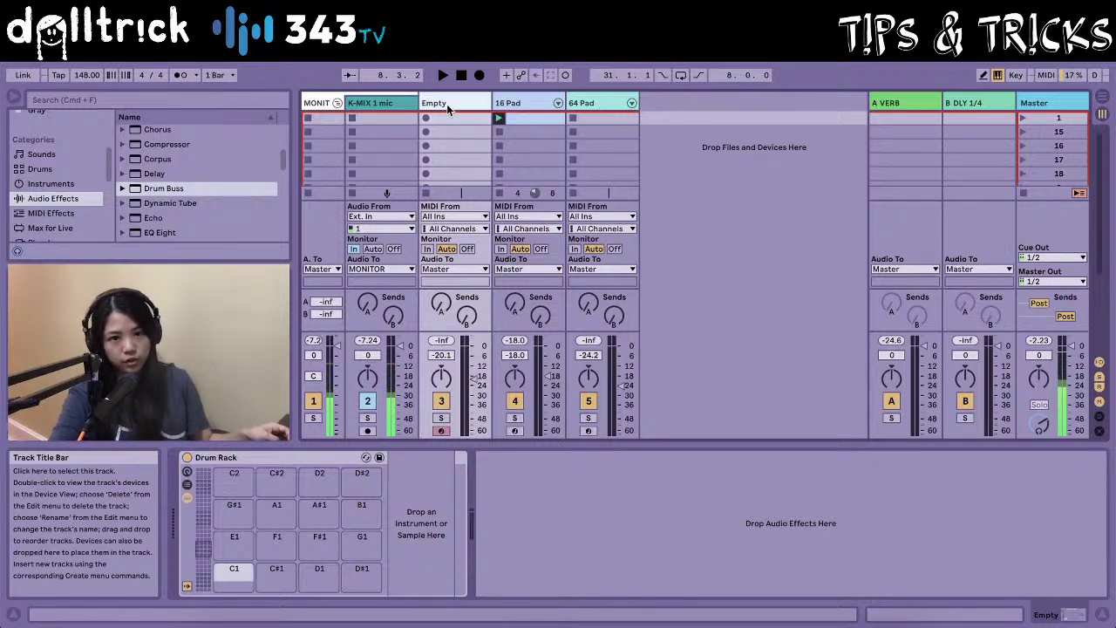
left_click(598, 102)
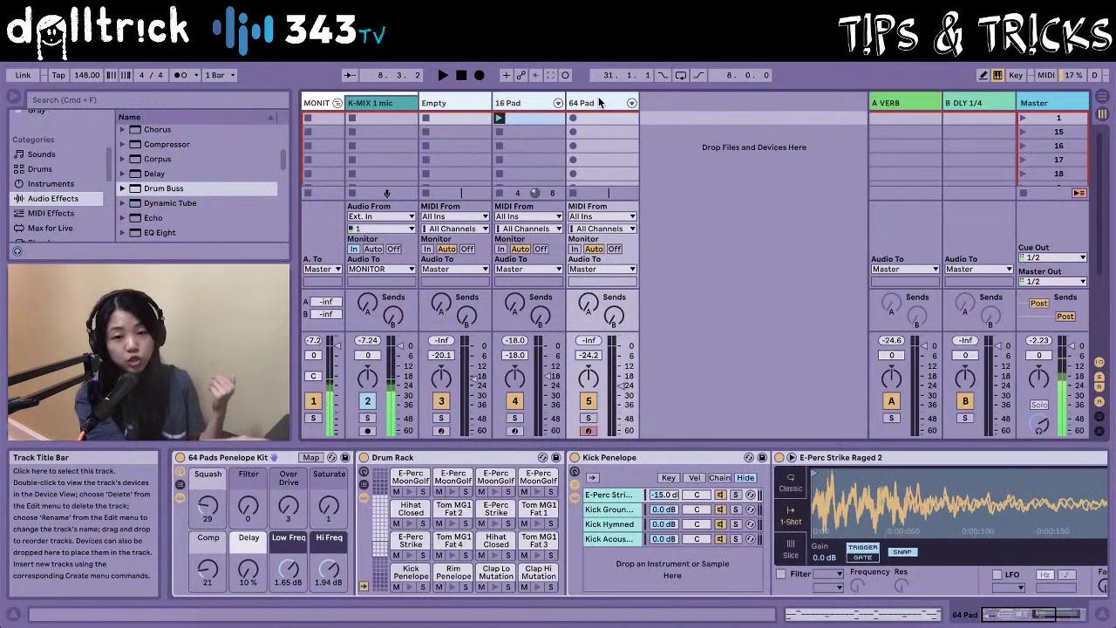
key("super+g")
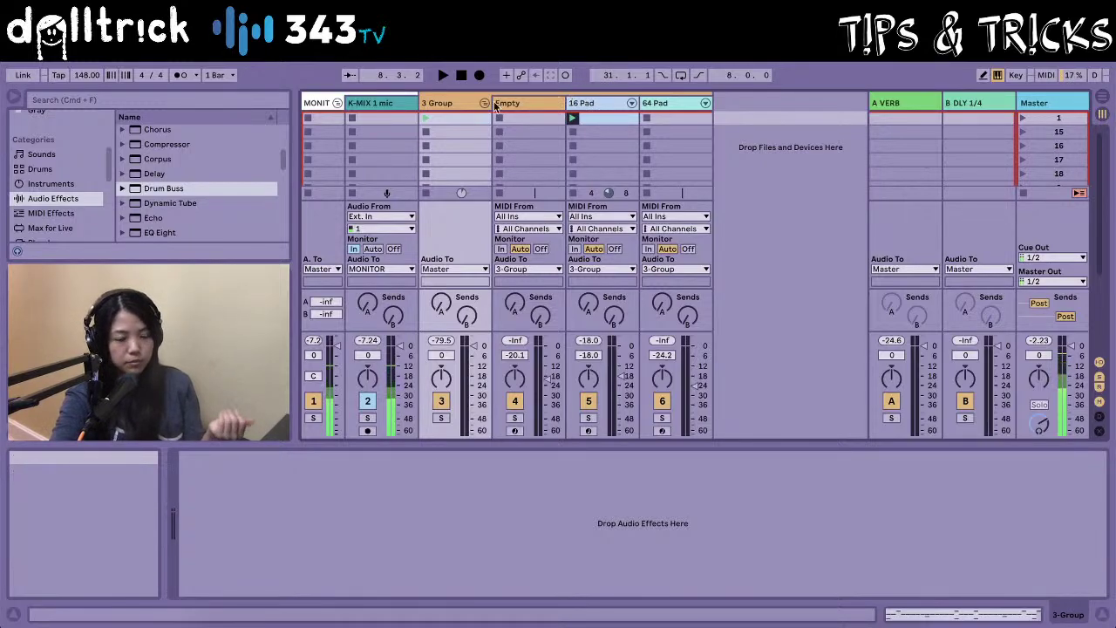
Rename the new group track as Drums Bus.
left_click(428, 103)
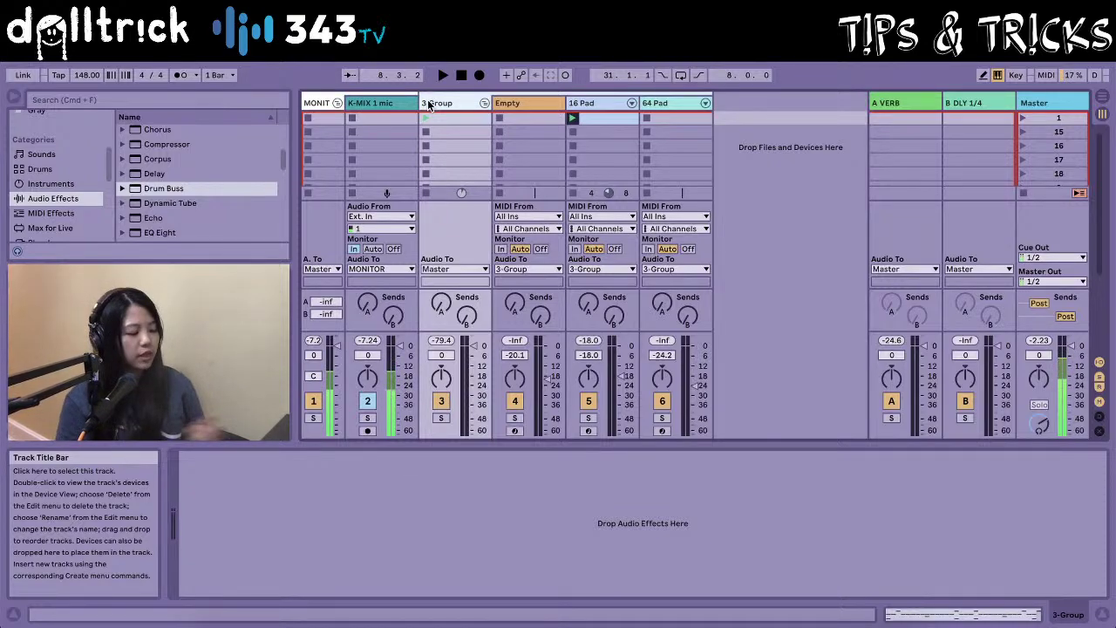
key("super+r")
type("Drum")
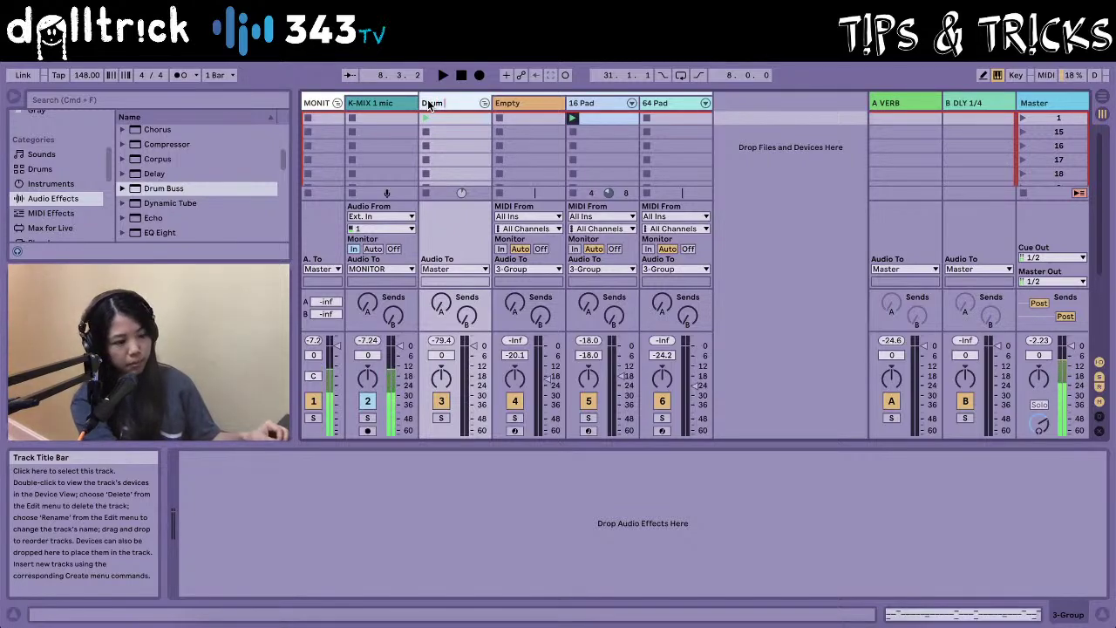
type(" Bus")
key("Return")
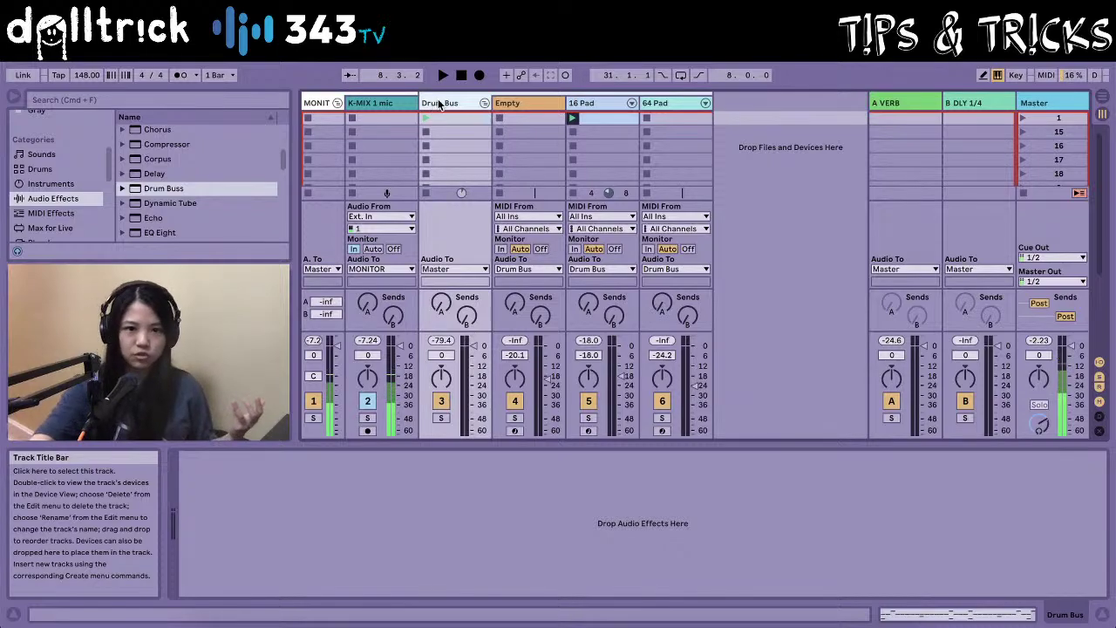
key("super+r")
key("Right")
key("BackSpace")
key("BackSpace")
key("BackSpace")
key("BackSpace")
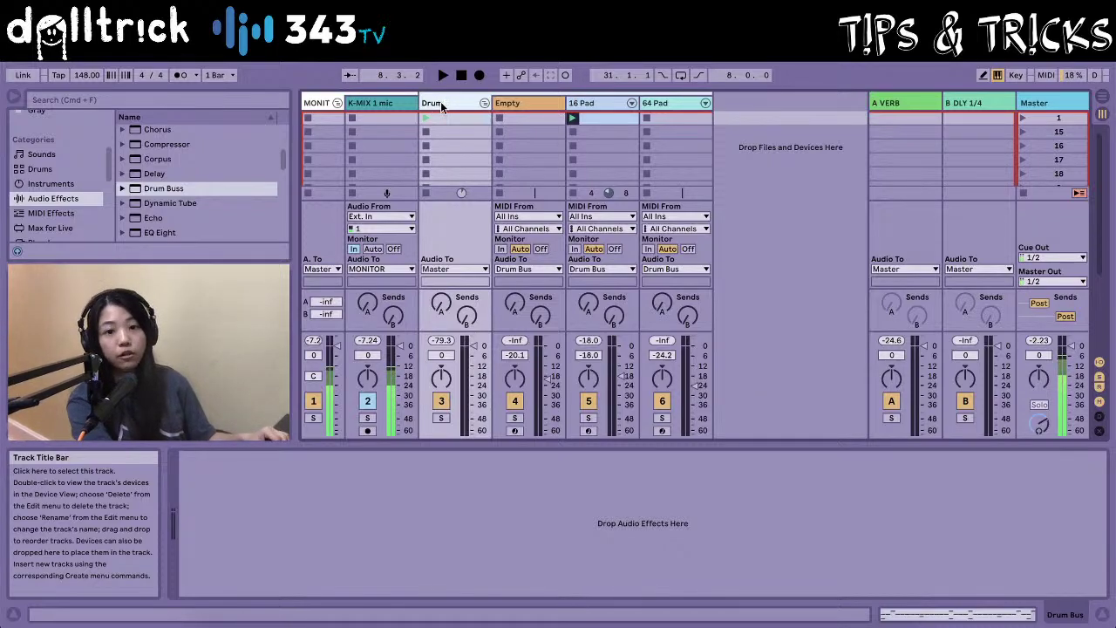
type("s Bus")
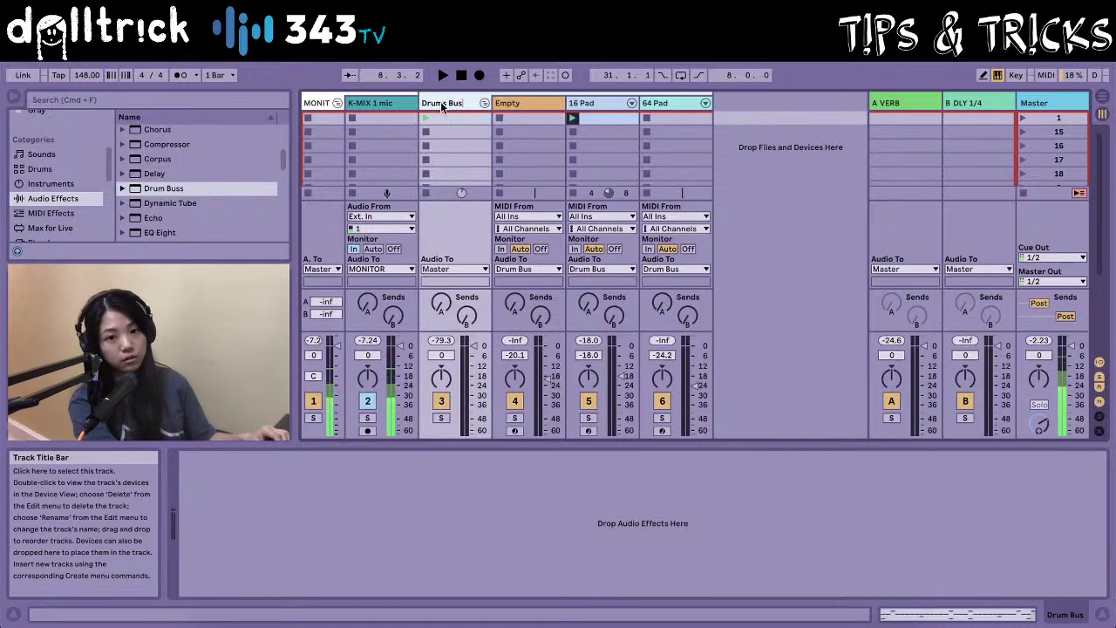
key("Return")
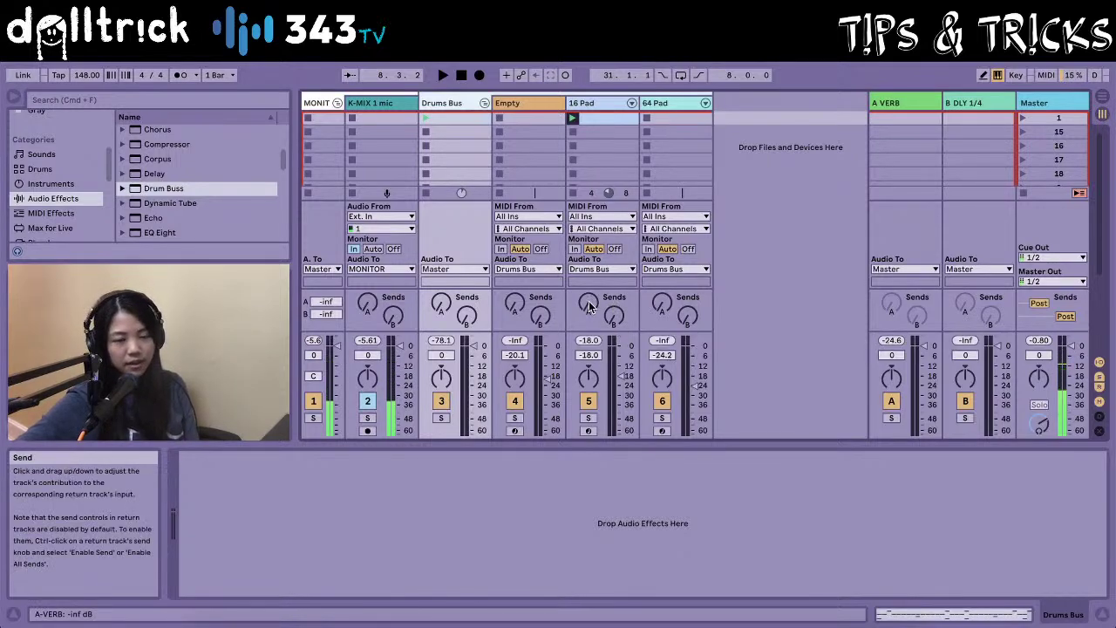
Play the beat and raise the 16 Pad track's A send partway to feed the reverb return.
key("space")
left_click_drag(589, 305, 589, 271)
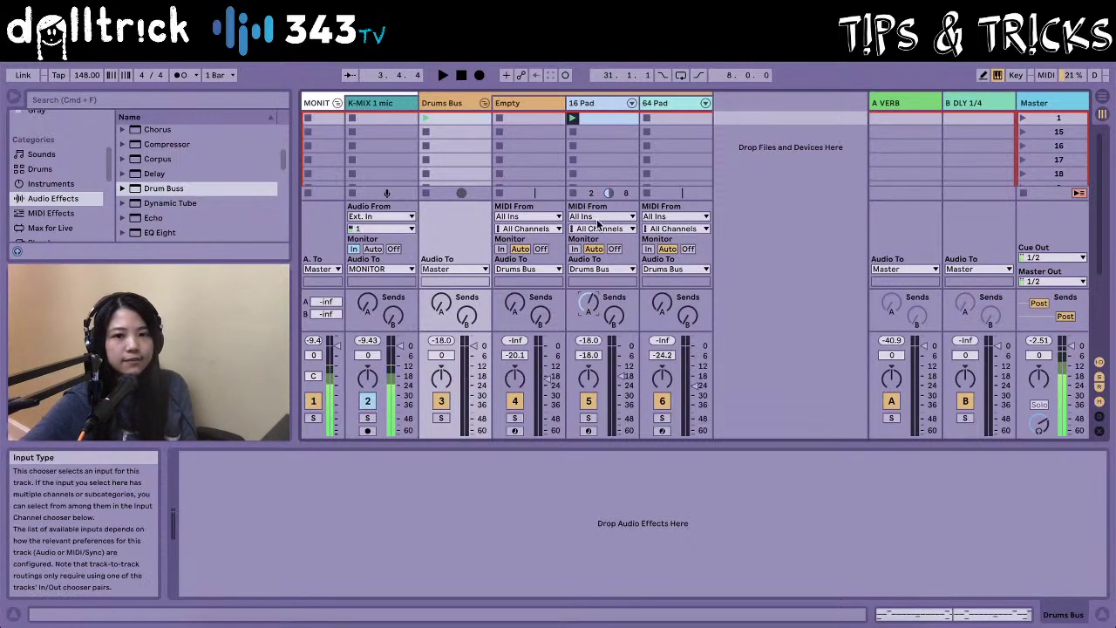
Create a MIDI clip in the 64 Pad track's first slot, add a Kick Penelope note at 1.1.1 and launch the clip.
double_click(675, 119)
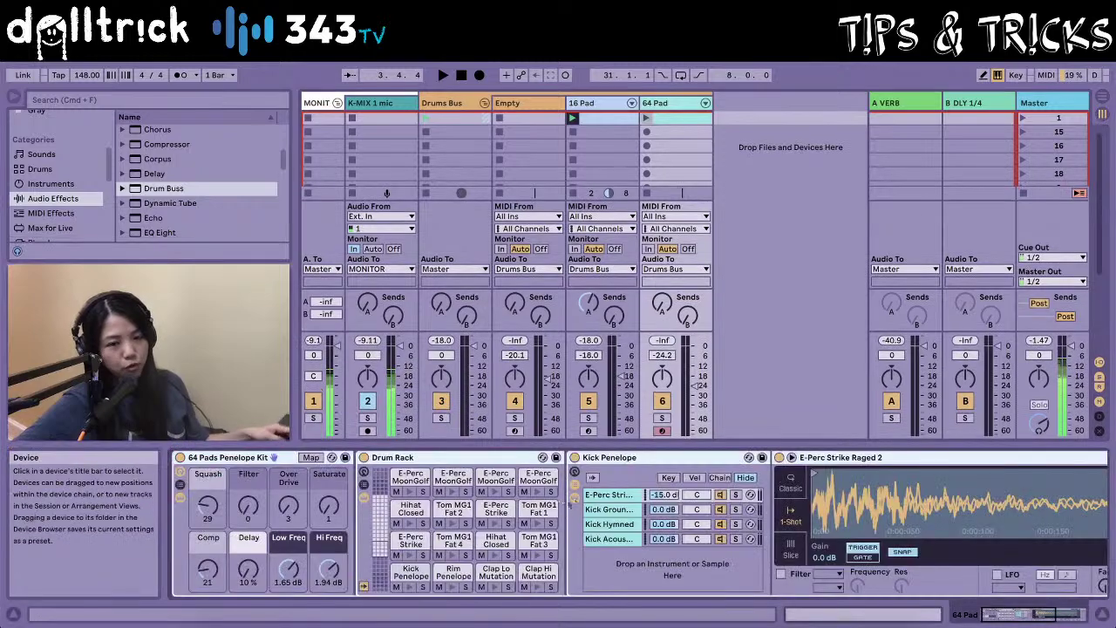
key("shift+Tab")
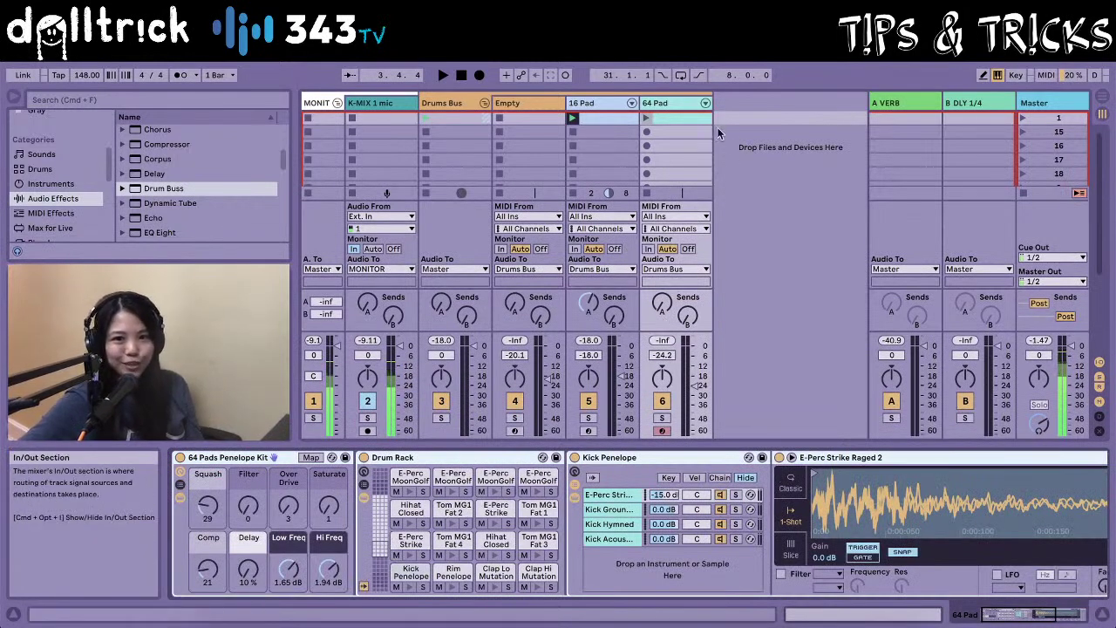
double_click(660, 118)
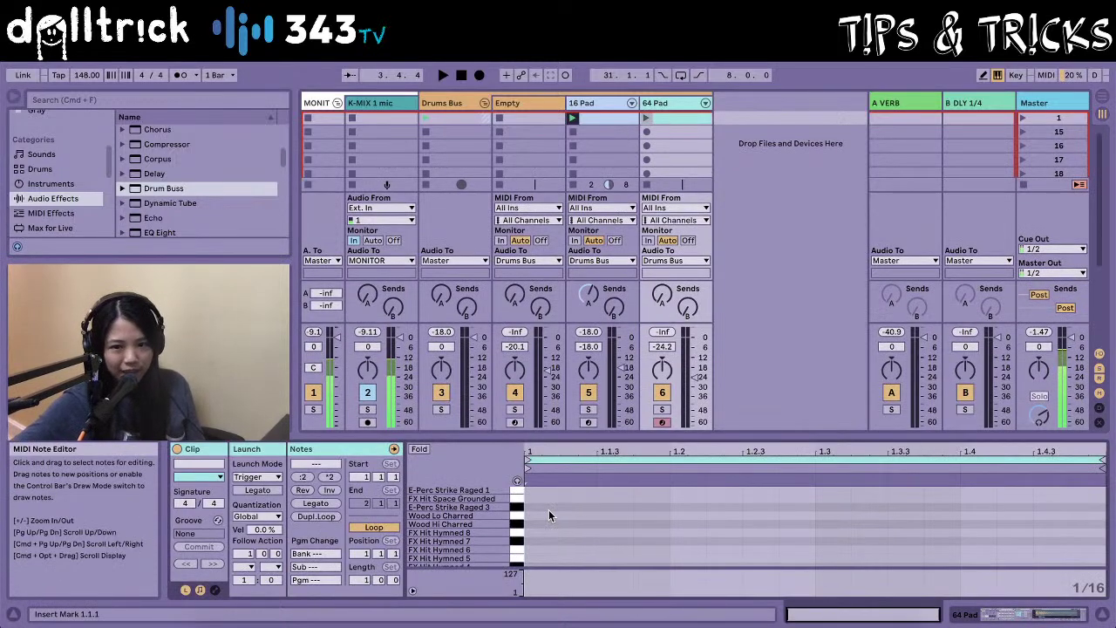
scroll(549, 509, "down", 3)
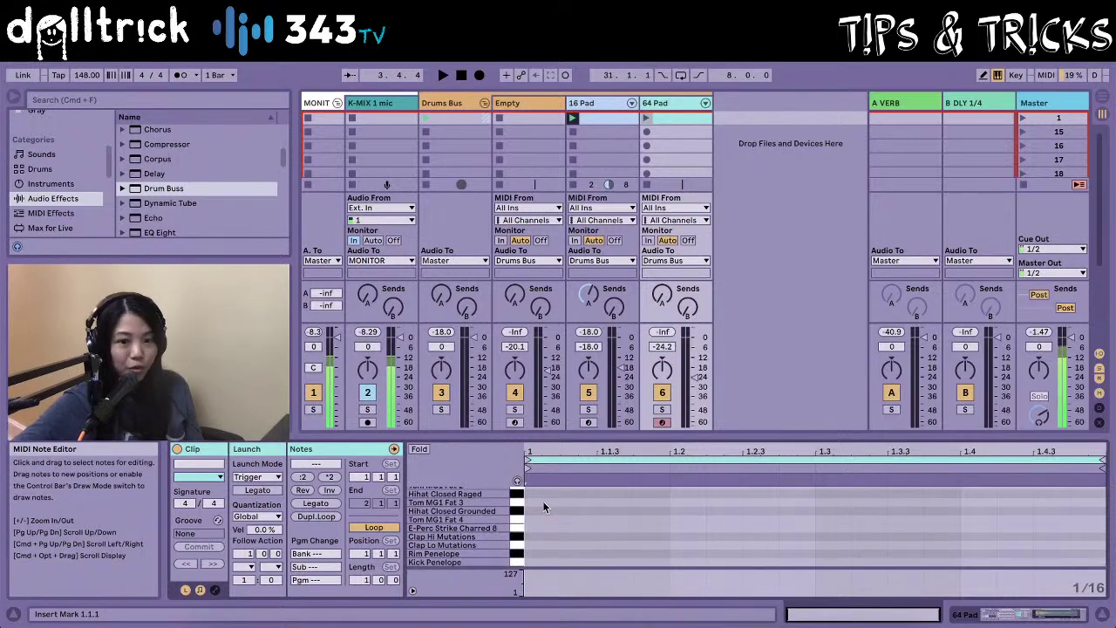
double_click(535, 560)
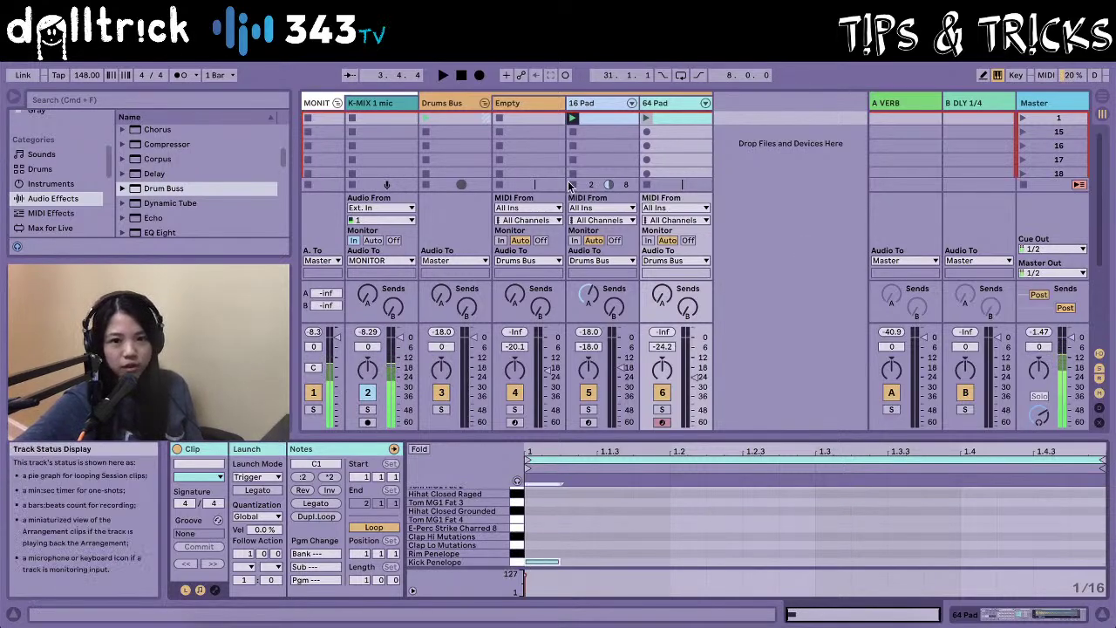
left_click(646, 118)
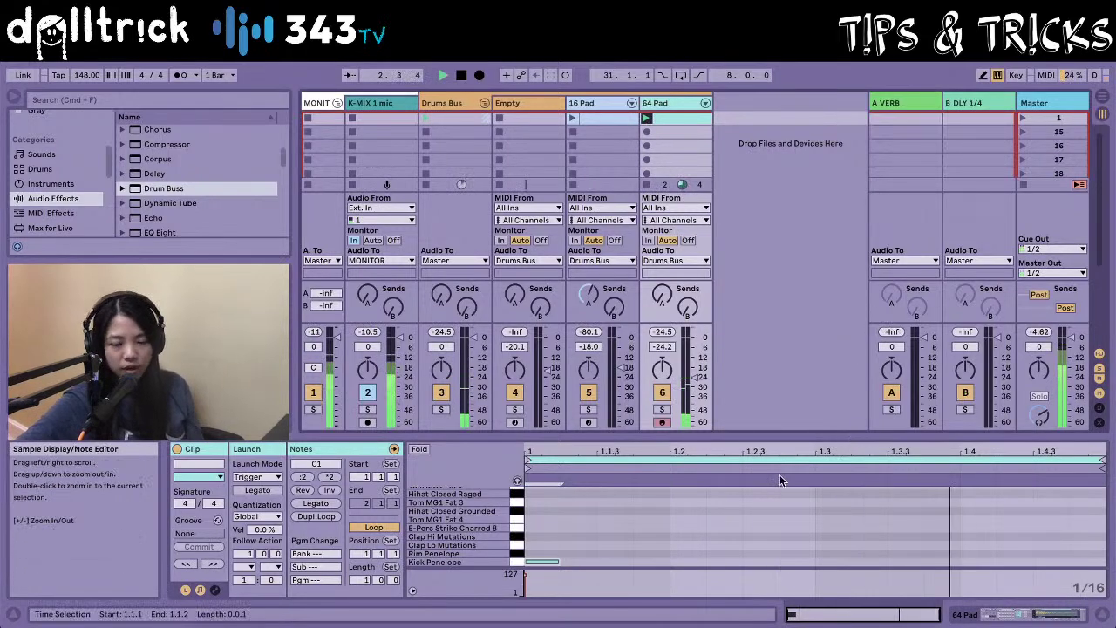
Add Kick Penelope notes at beats 1.2 and 1.3, and delete the one at 1.2.
double_click(688, 561)
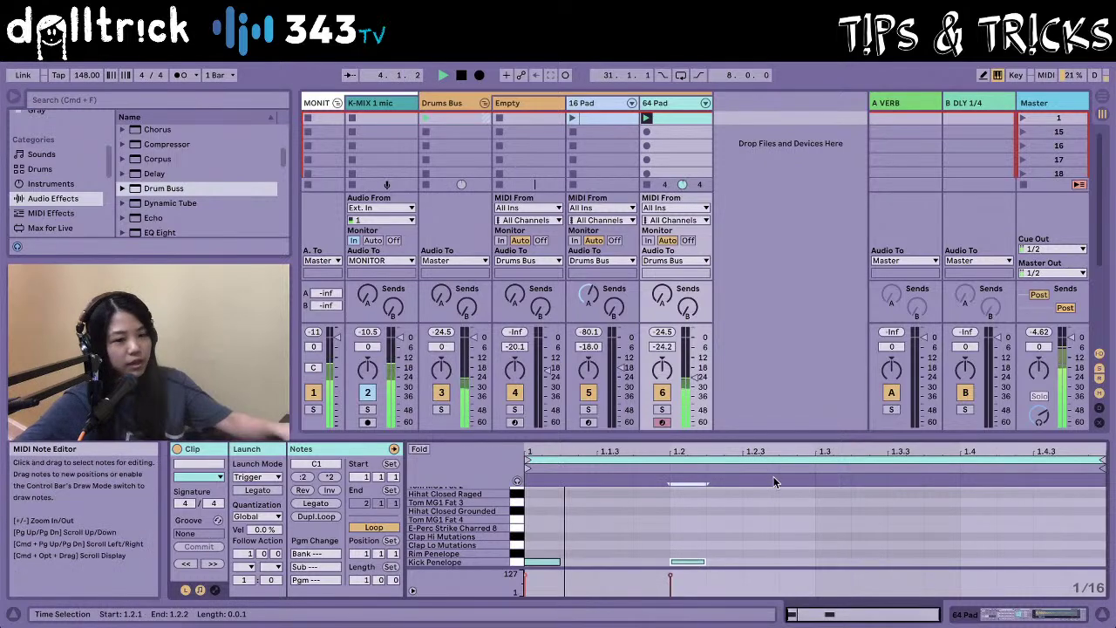
double_click(831, 561)
left_click(698, 562)
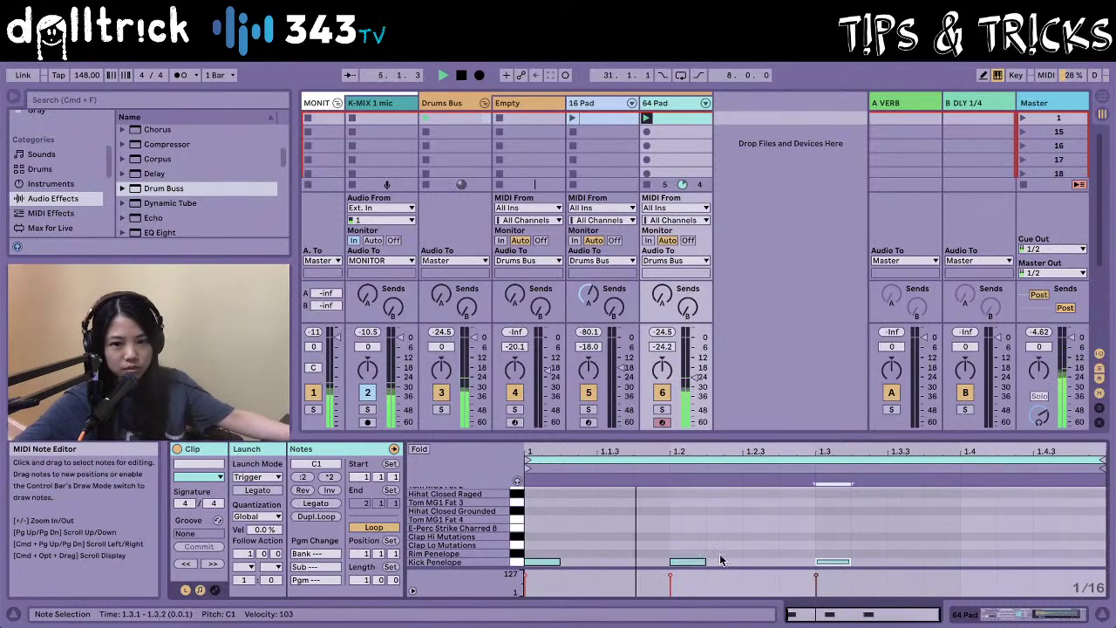
double_click(697, 562)
Try an E-Perc Strike Charred 8 note at beat 1.3 and replace it with a Clap Hi Mutations note.
left_click(849, 537)
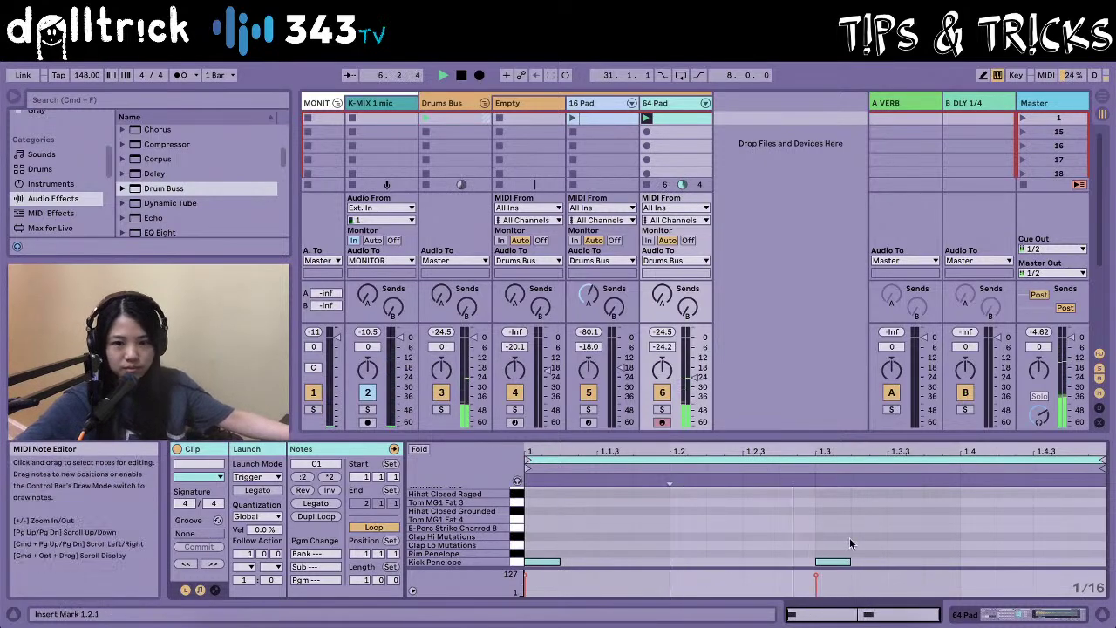
double_click(835, 528)
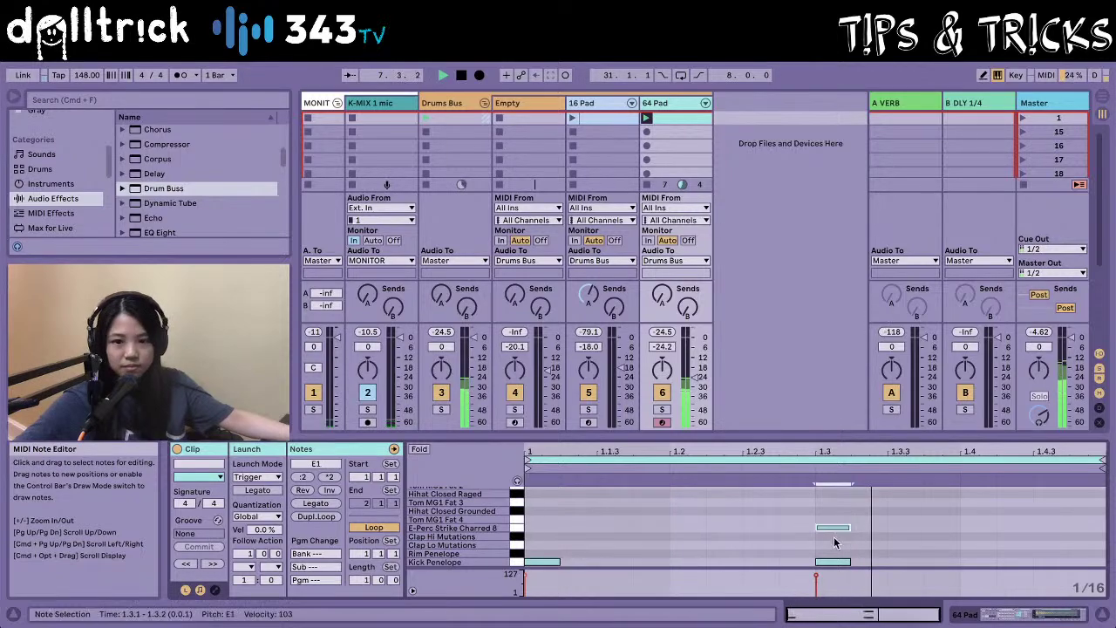
double_click(834, 538)
double_click(839, 529)
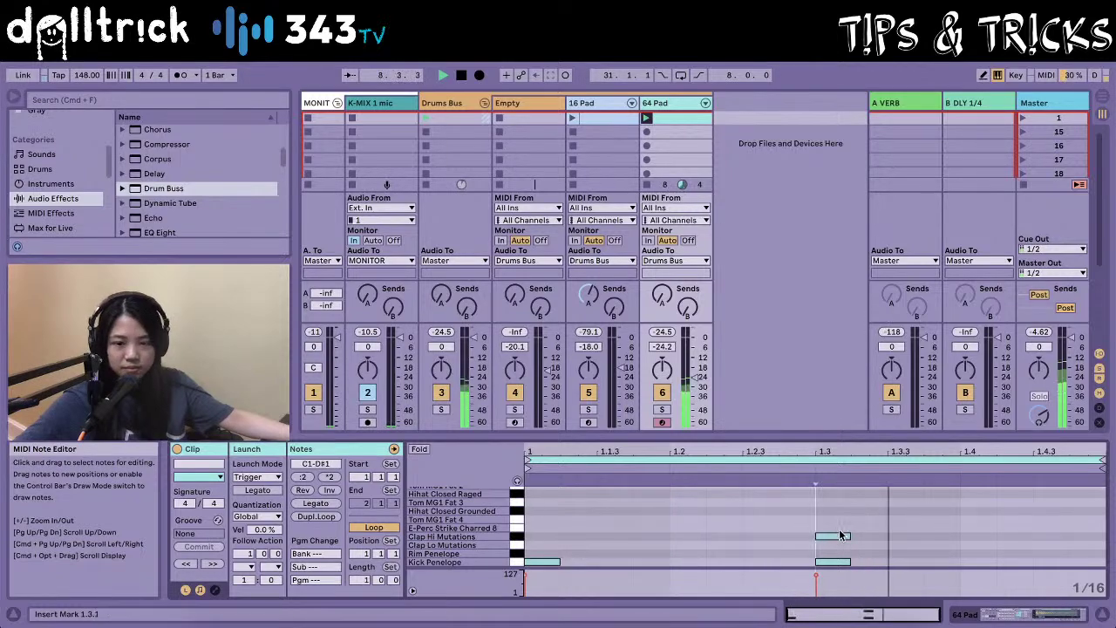
Add sixteenth-length Hihat Closed Grounded notes at 1.1.3, 1.2, 1.2.3, 1.3.3, 1.4 and 1.4.3.
scroll(889, 534, "up", 2)
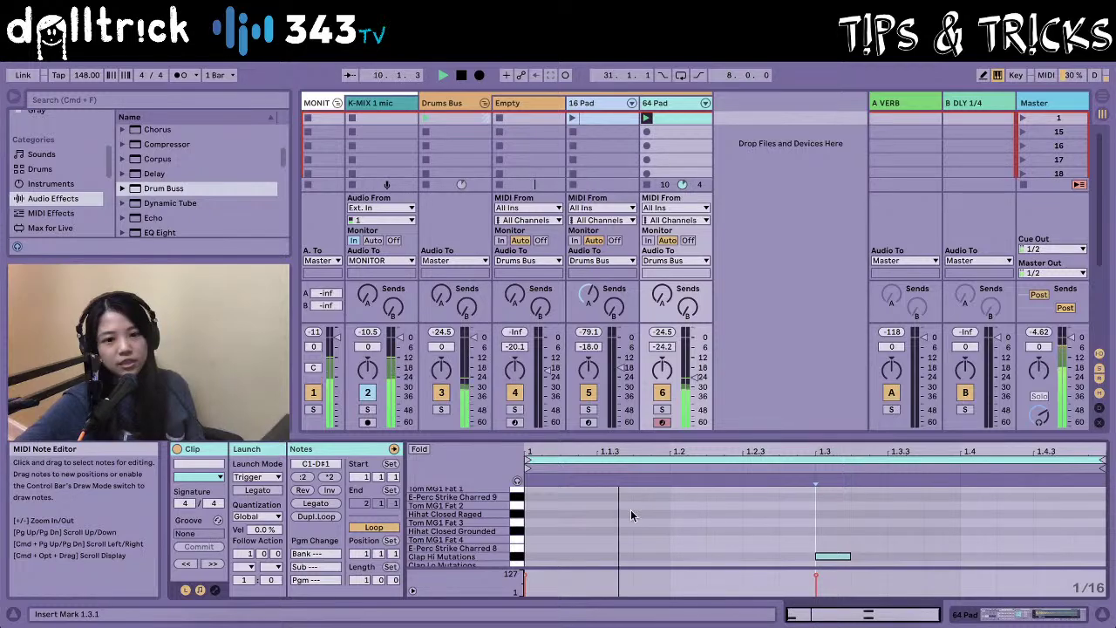
double_click(608, 530)
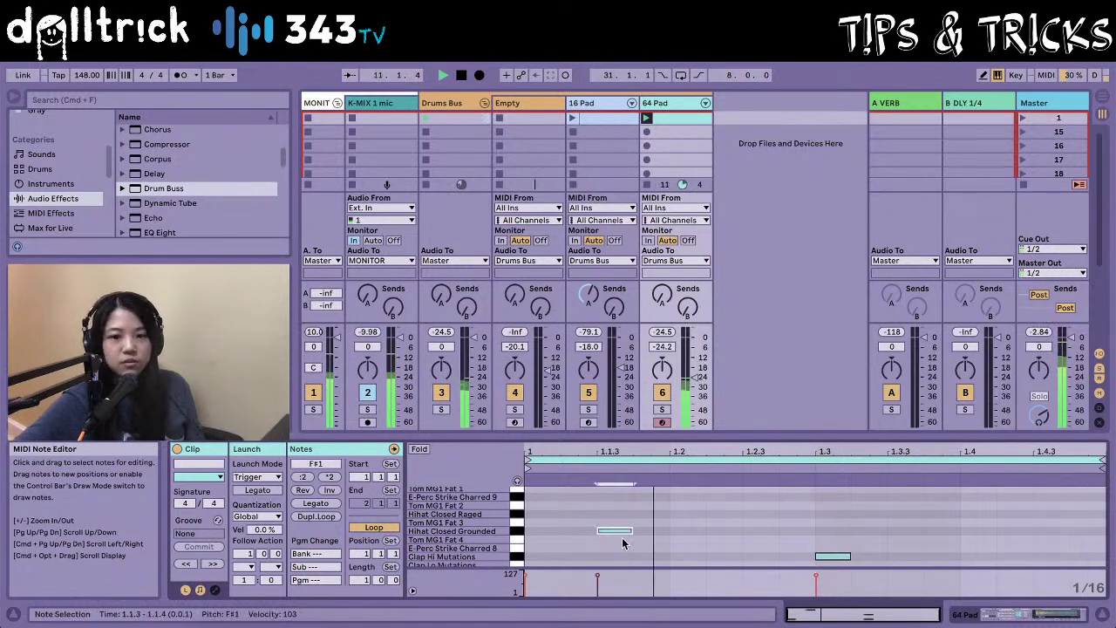
double_click(748, 530)
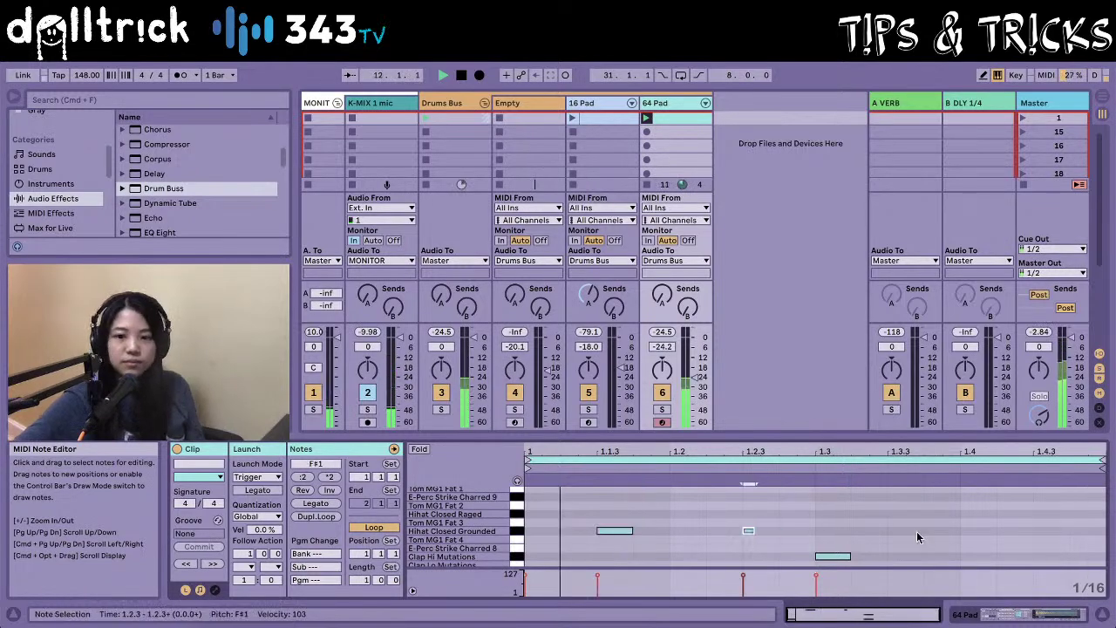
double_click(916, 531)
double_click(1049, 531)
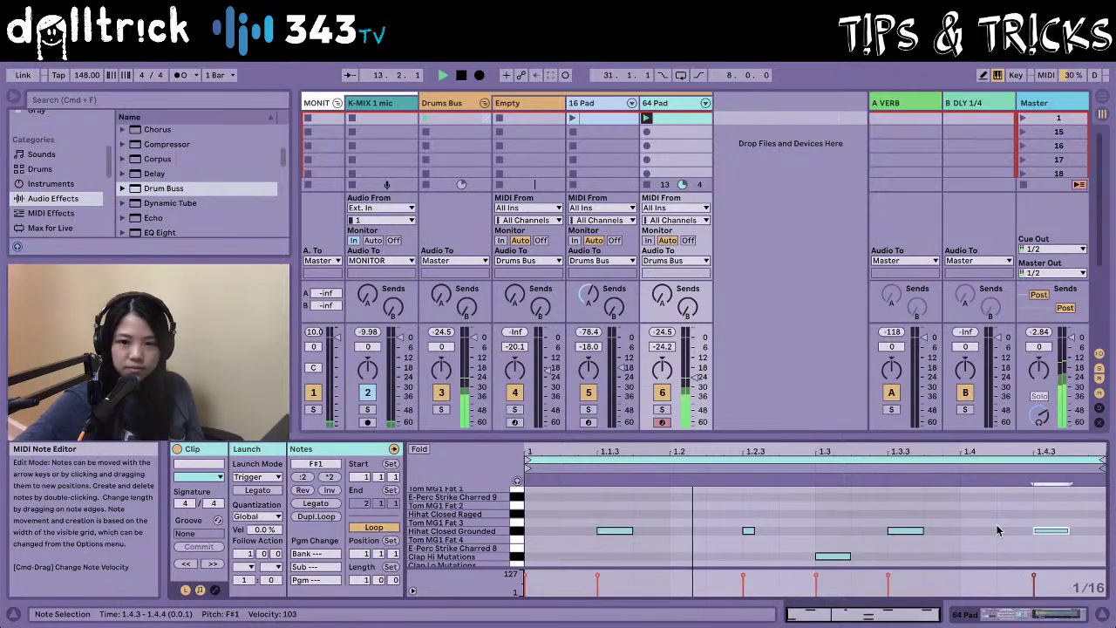
left_click_drag(754, 530, 777, 530)
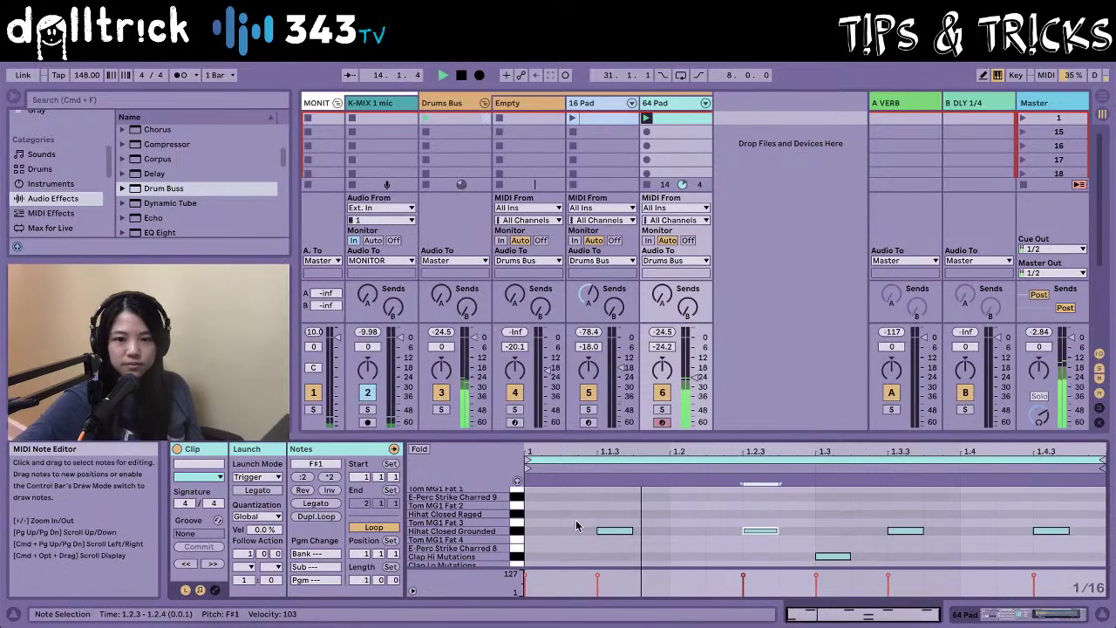
double_click(688, 531)
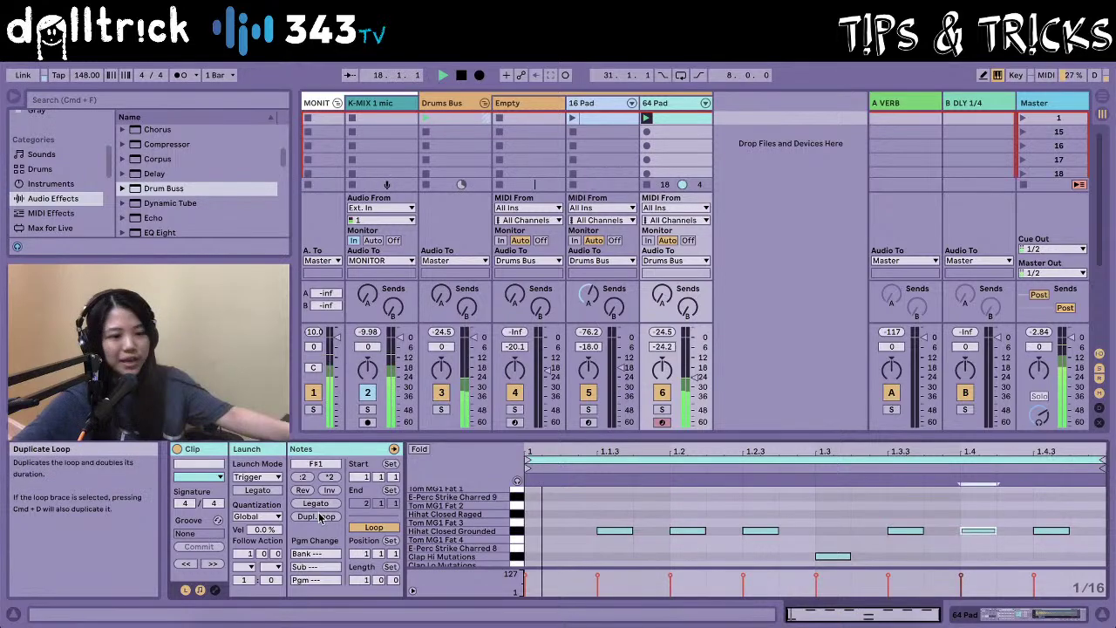
Duplicate the 64 Pad clip's loop to two bars and add E-Perc Strike Charred 7, 6, 5 and 7 notes at 1.1.1, 1.4.3, 2.3.3 and 2.4.3.
left_click(321, 518)
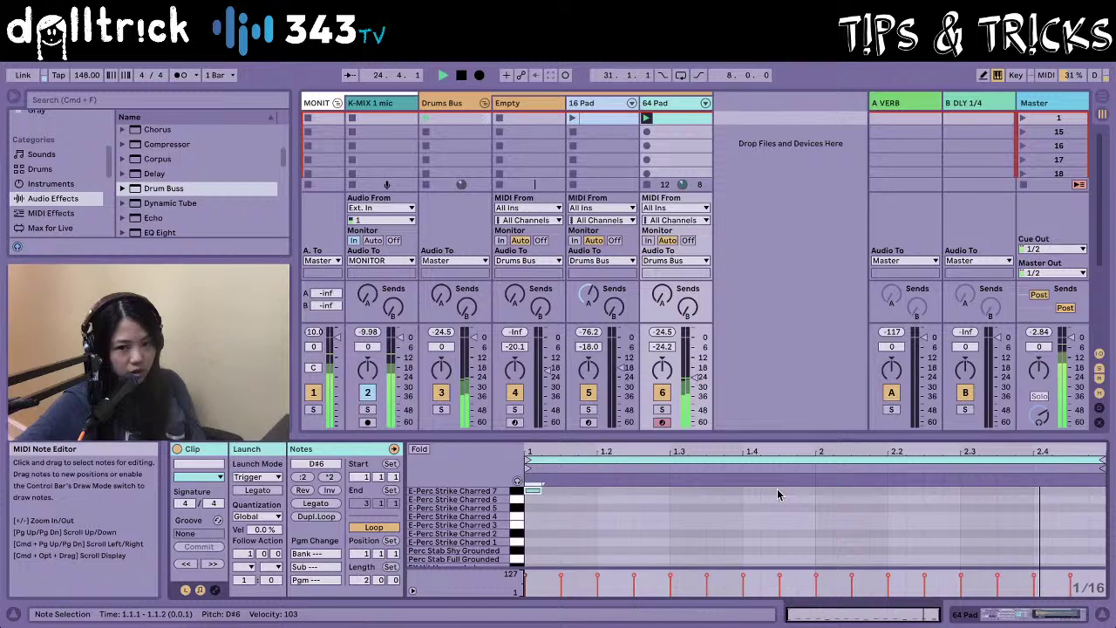
left_click(788, 499)
left_click(1005, 506)
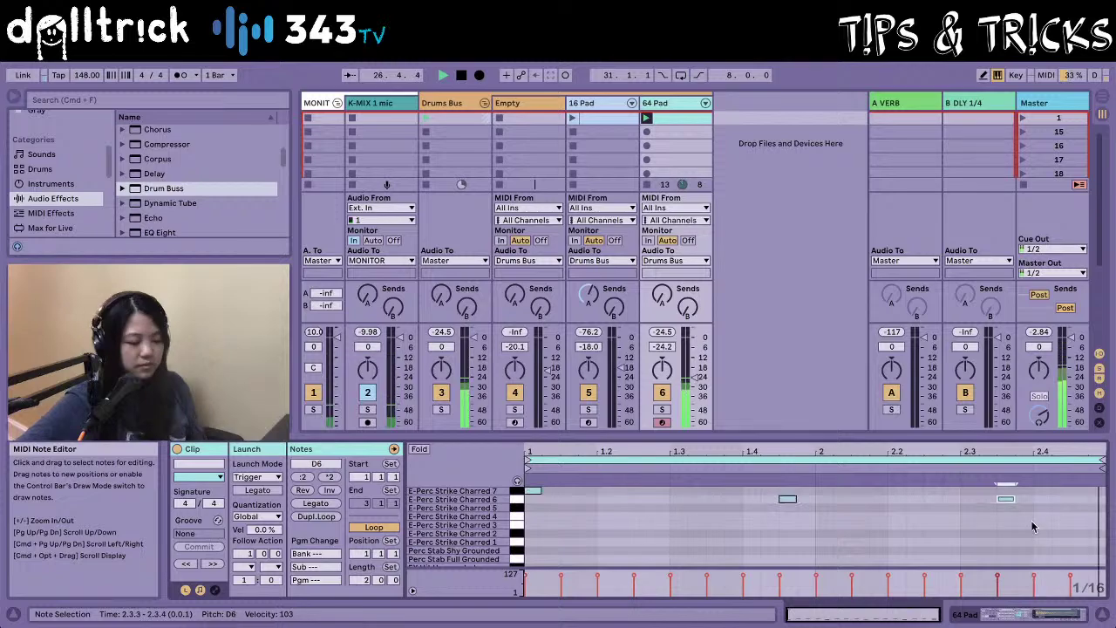
left_click(1078, 490)
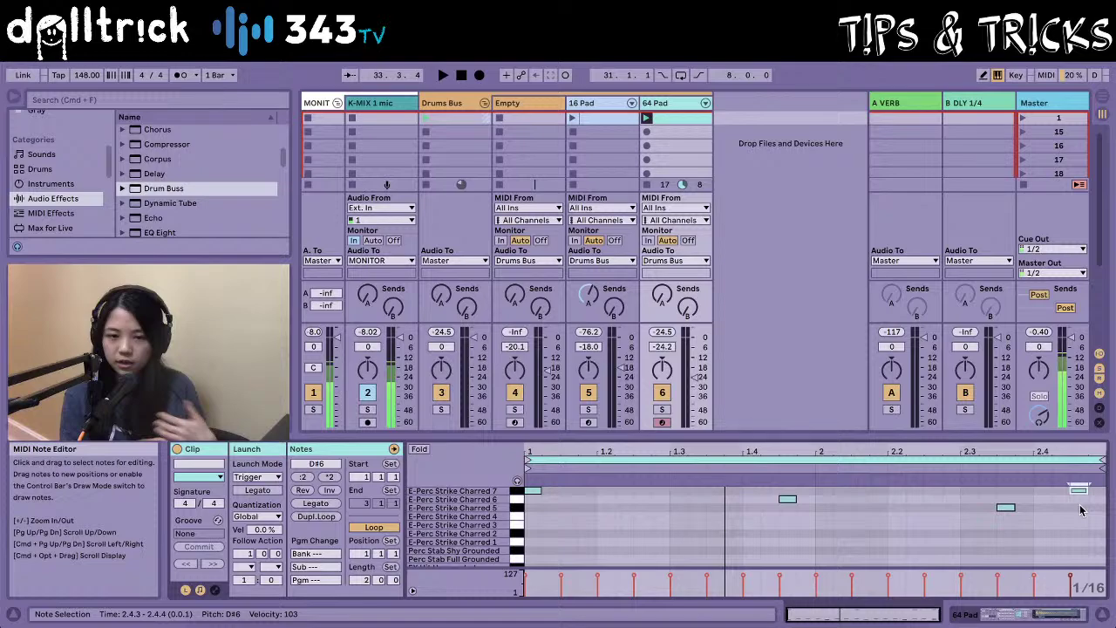
key("shift+Tab")
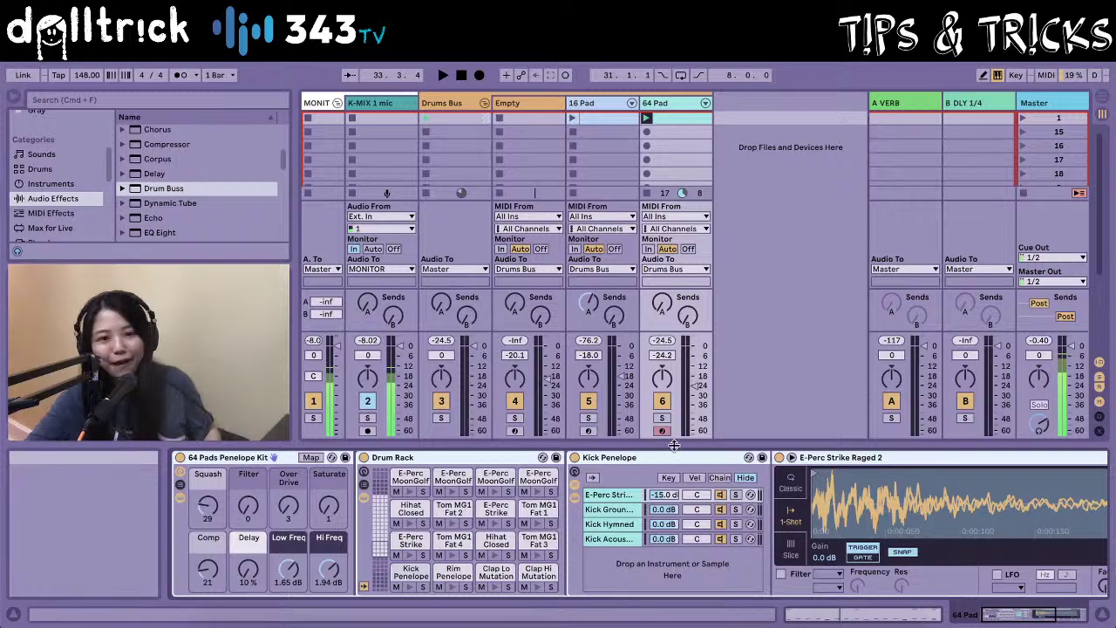
Display the unused pads from E6 upward in the 64 Pad Drum Rack and search the samples for C#.
left_click(377, 491)
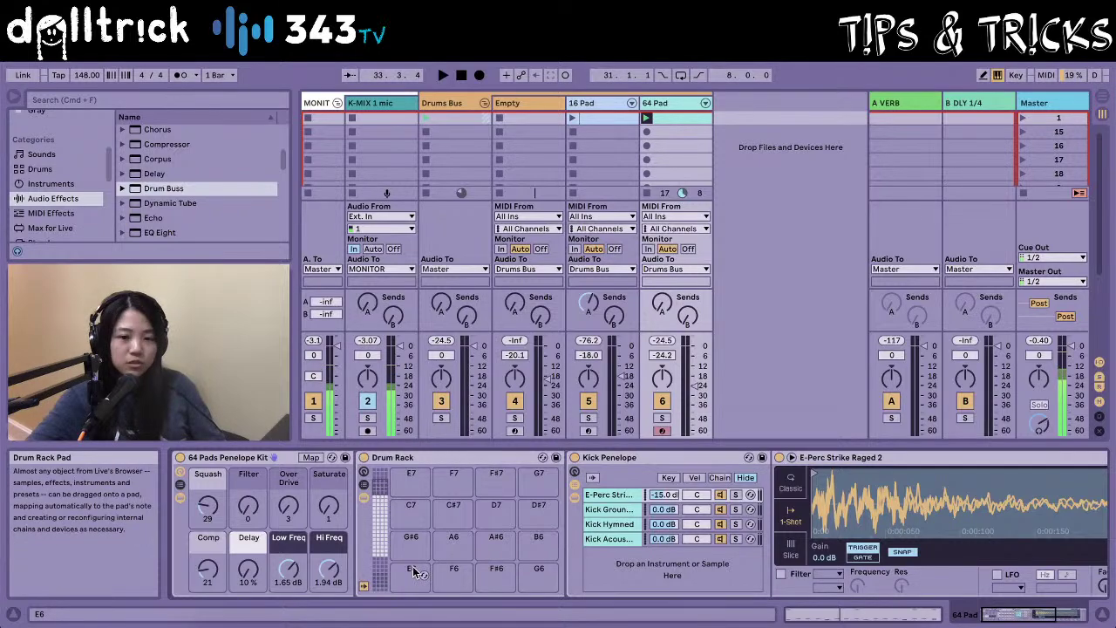
left_click(379, 500)
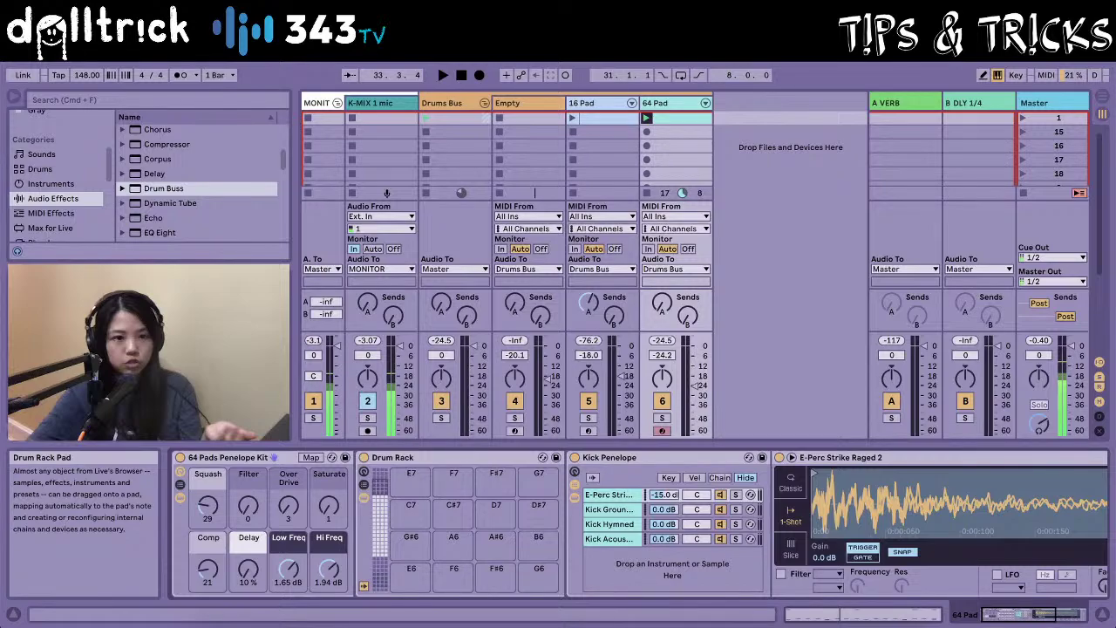
scroll(43, 183, "down", 3)
left_click(43, 176)
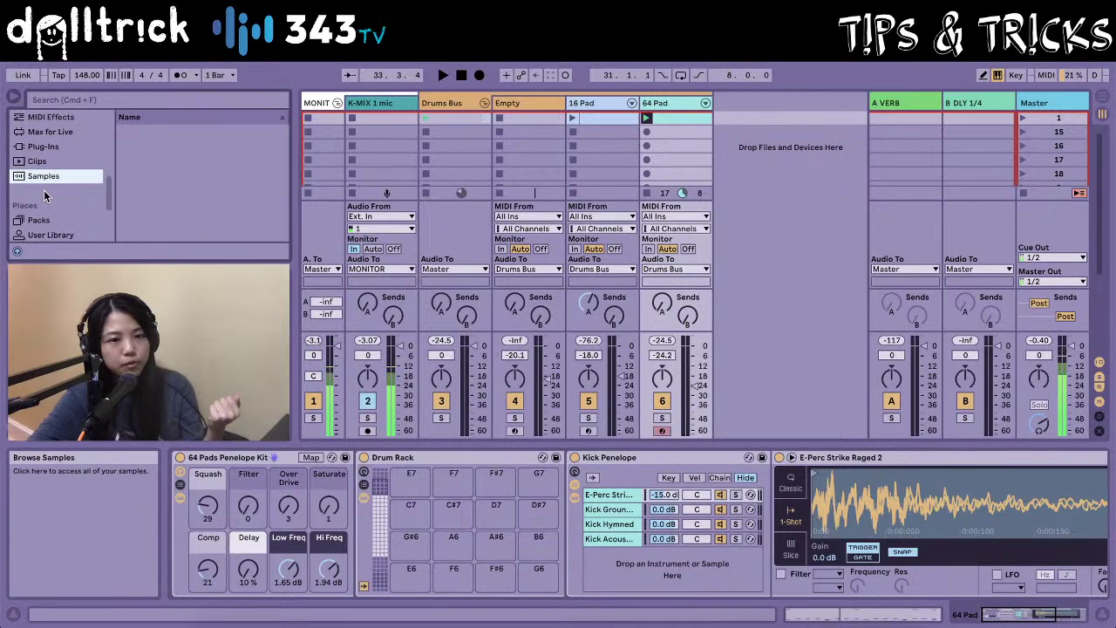
scroll(44, 190, "up", 3)
left_click(76, 100)
type("C#")
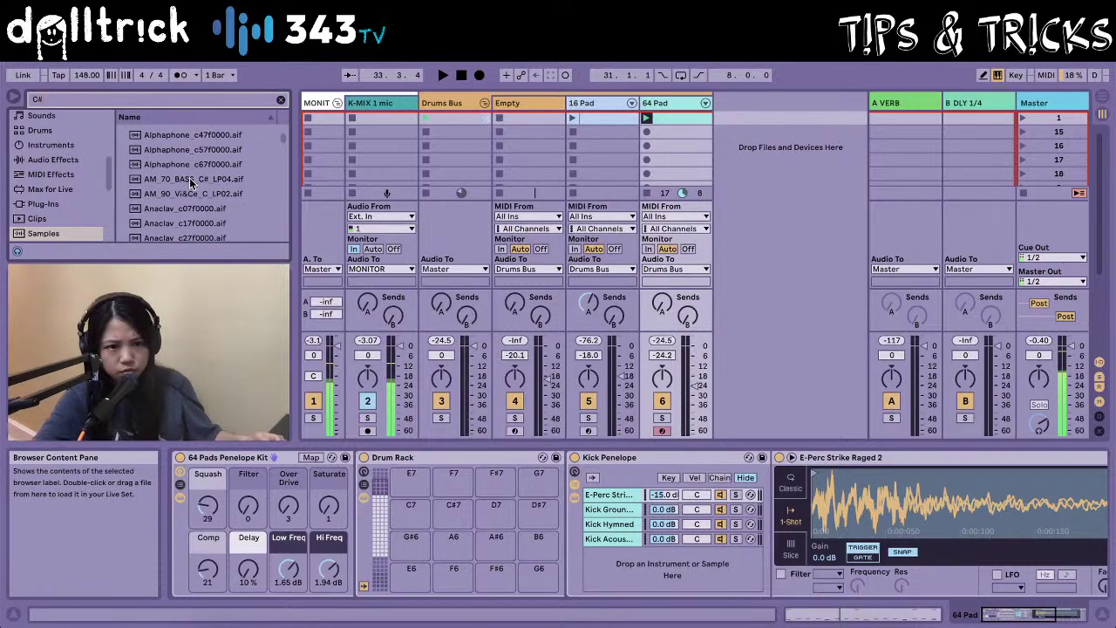
Audition Bass C# 87bpm.aif and Bass C# Check.aif, and load Bass C# Check.aif onto the E6 pad.
scroll(191, 201, "down", 3)
left_click(193, 225)
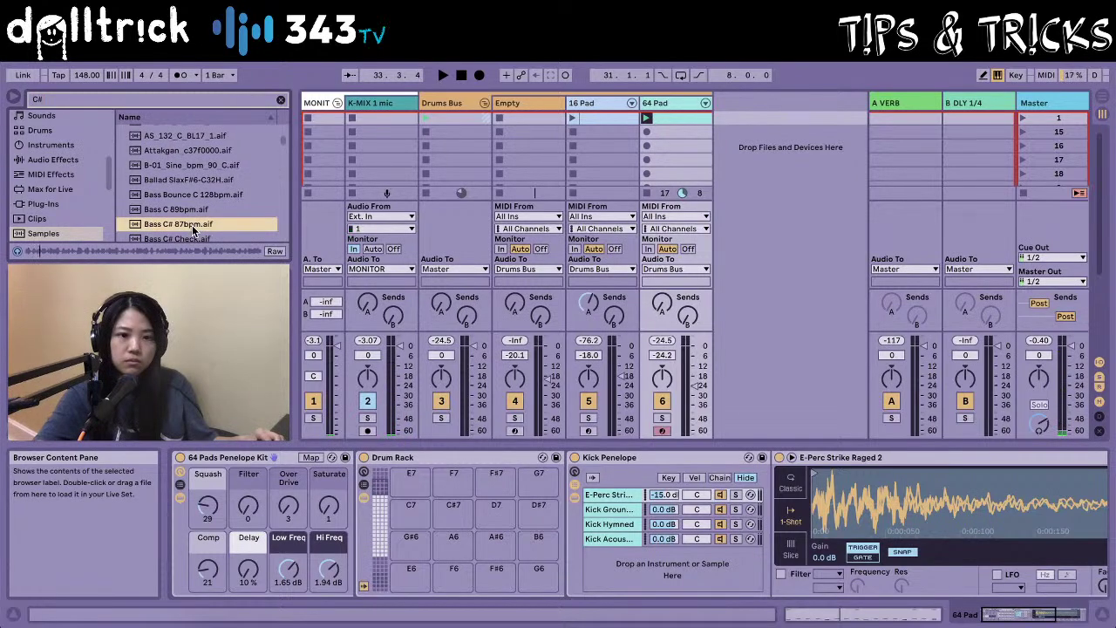
left_click(174, 237)
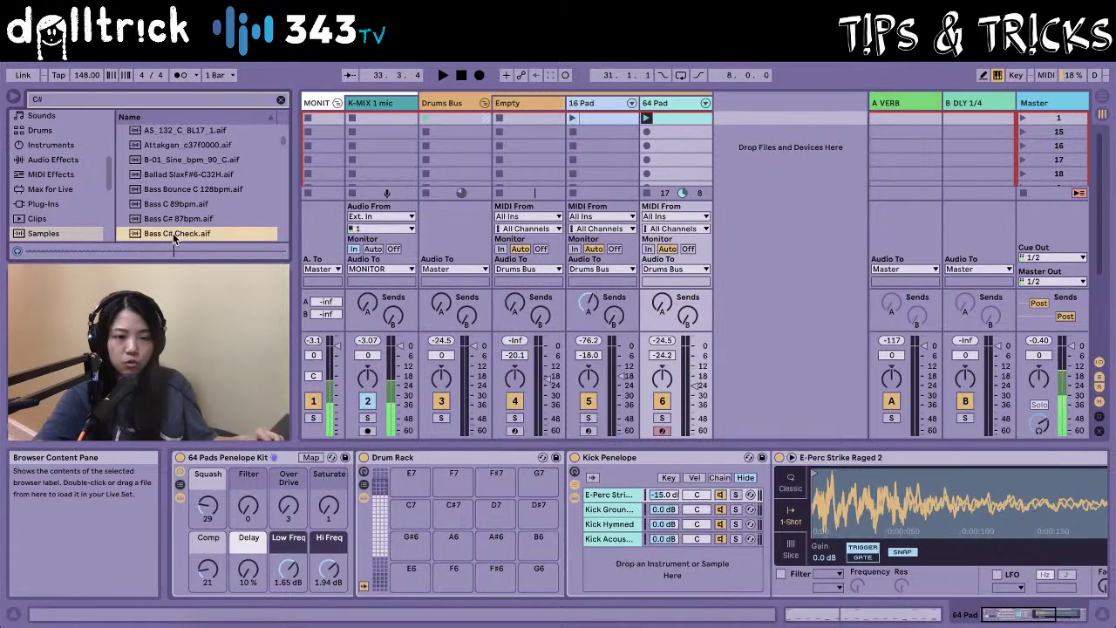
left_click_drag(173, 232, 407, 577)
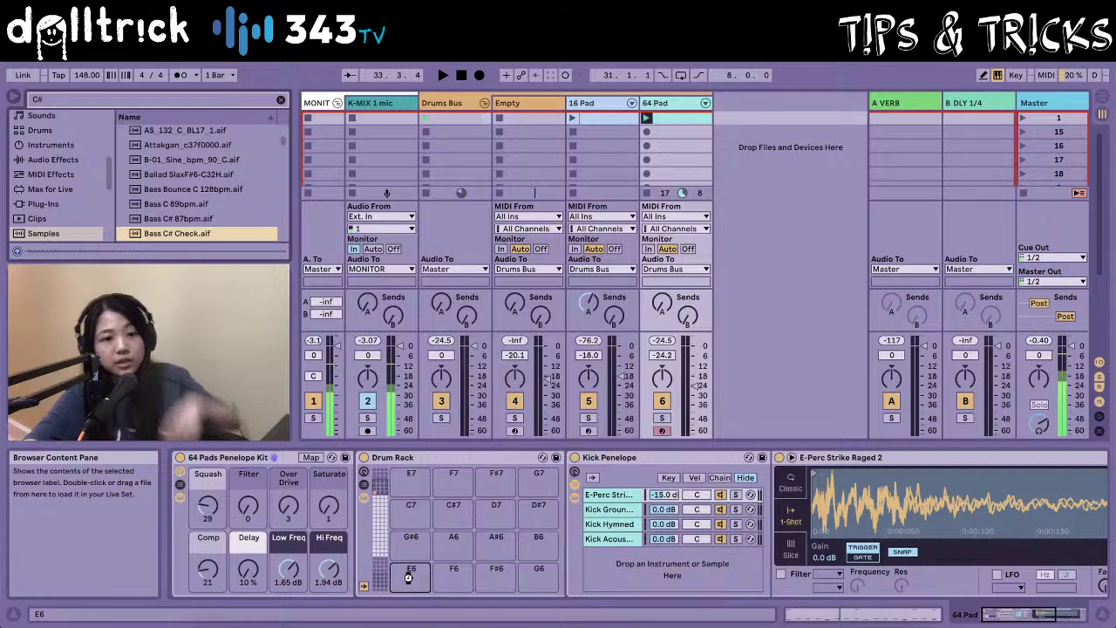
left_click_drag(407, 577, 408, 576)
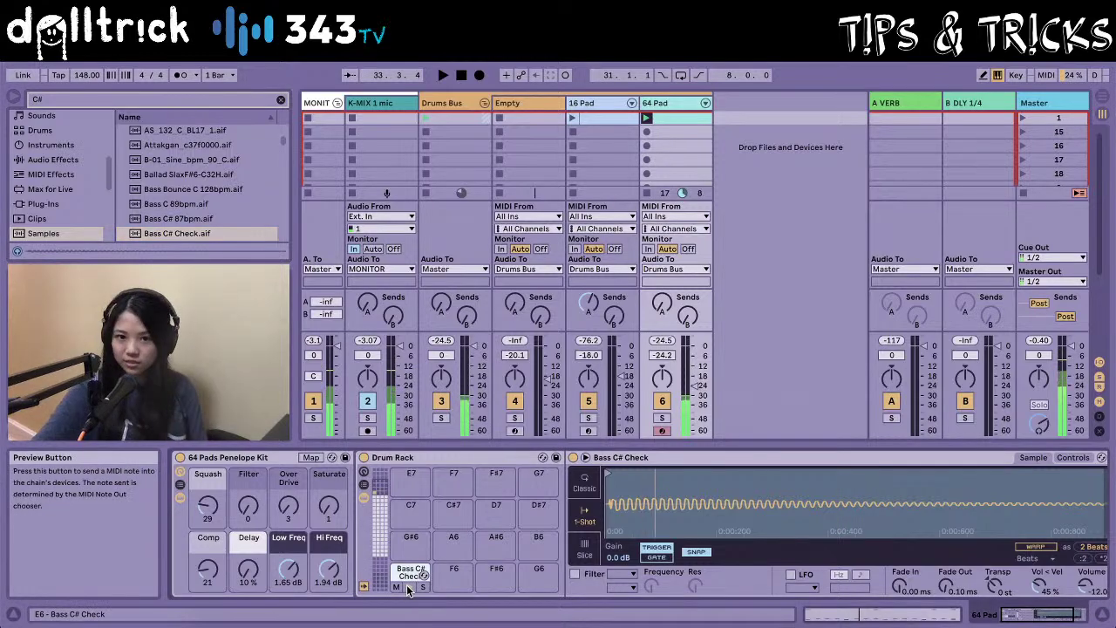
Add sixteenth-length Bass C# Check notes at 1.1.3, 1.3.3 and 2.1.3 in the 64 Pad clip and play it.
left_click(663, 118)
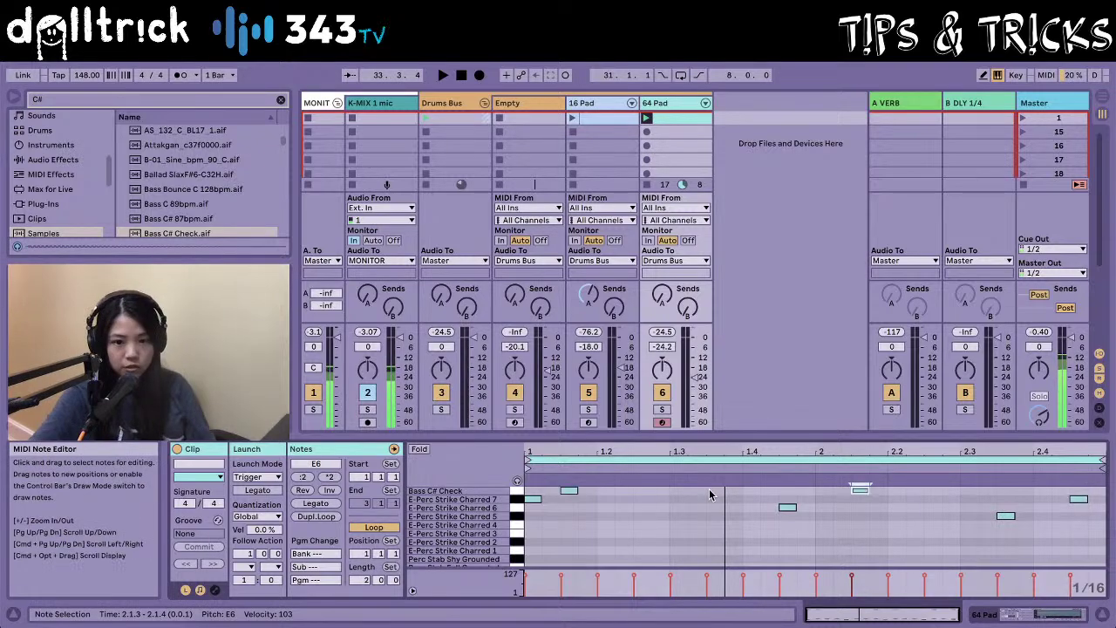
double_click(710, 492)
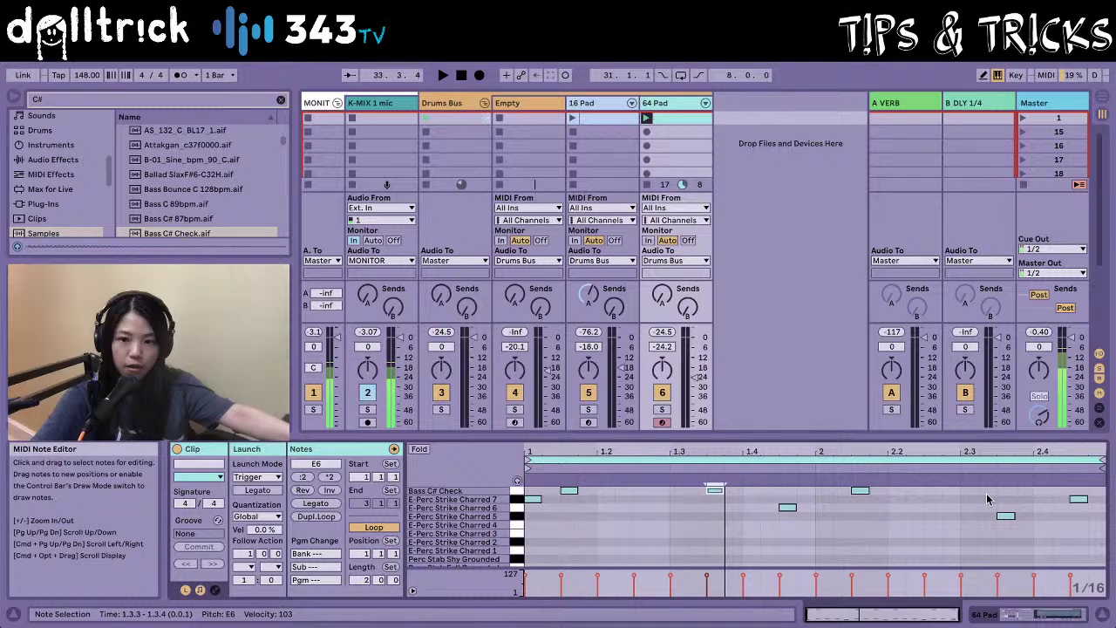
key("space")
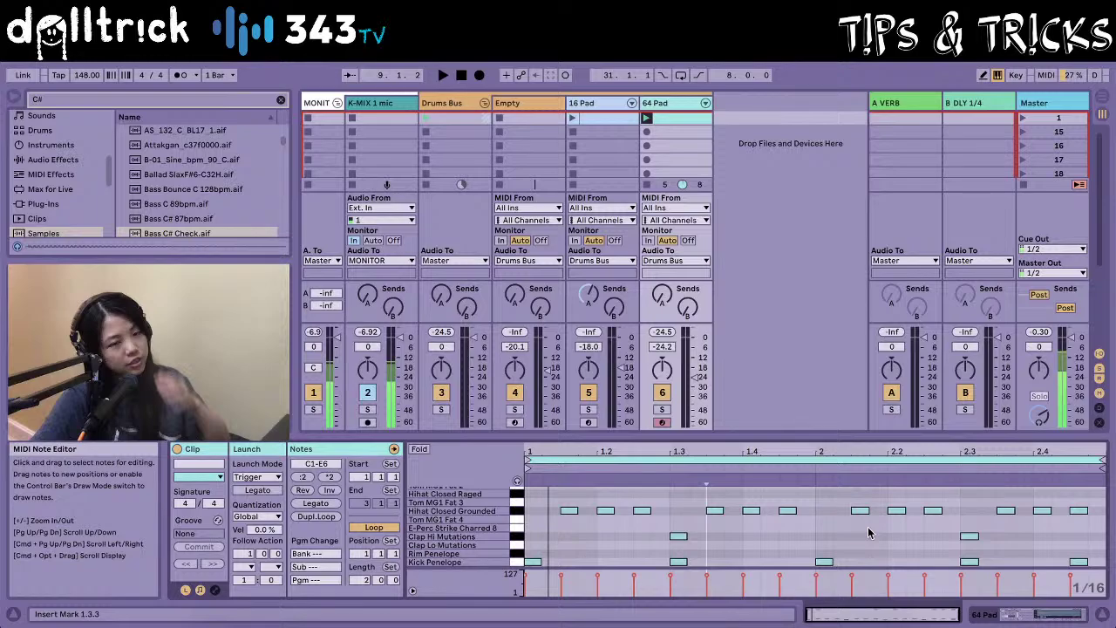
Search the samples for clap reverb and replace the Clap Hi Mutations pad's sound with Clap EDM Reverb.aif.
key("shift+Tab")
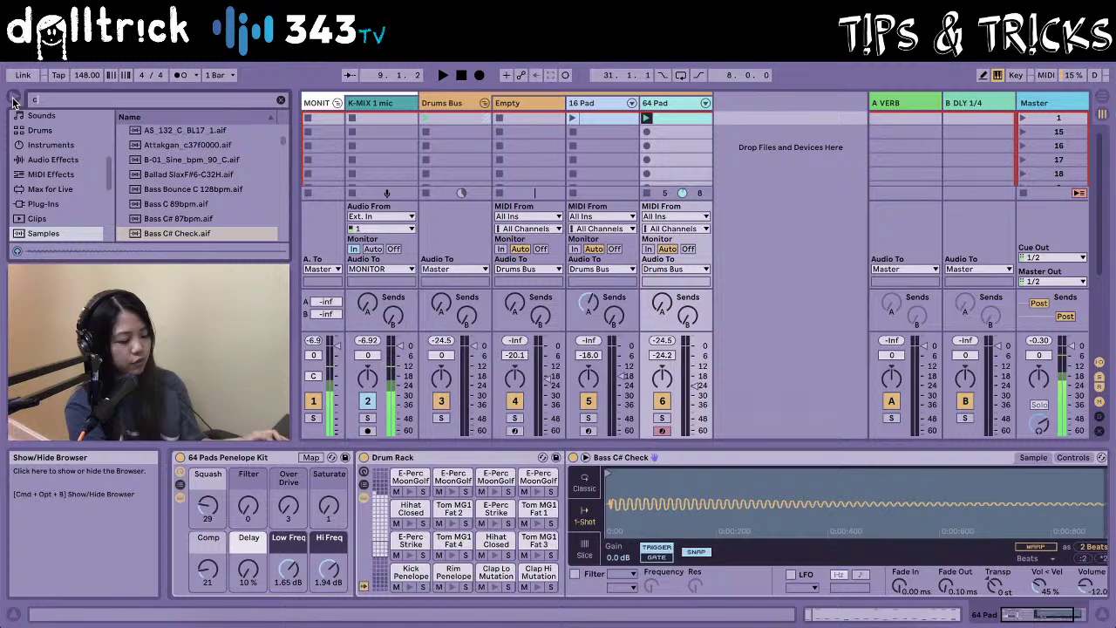
type("lap rever")
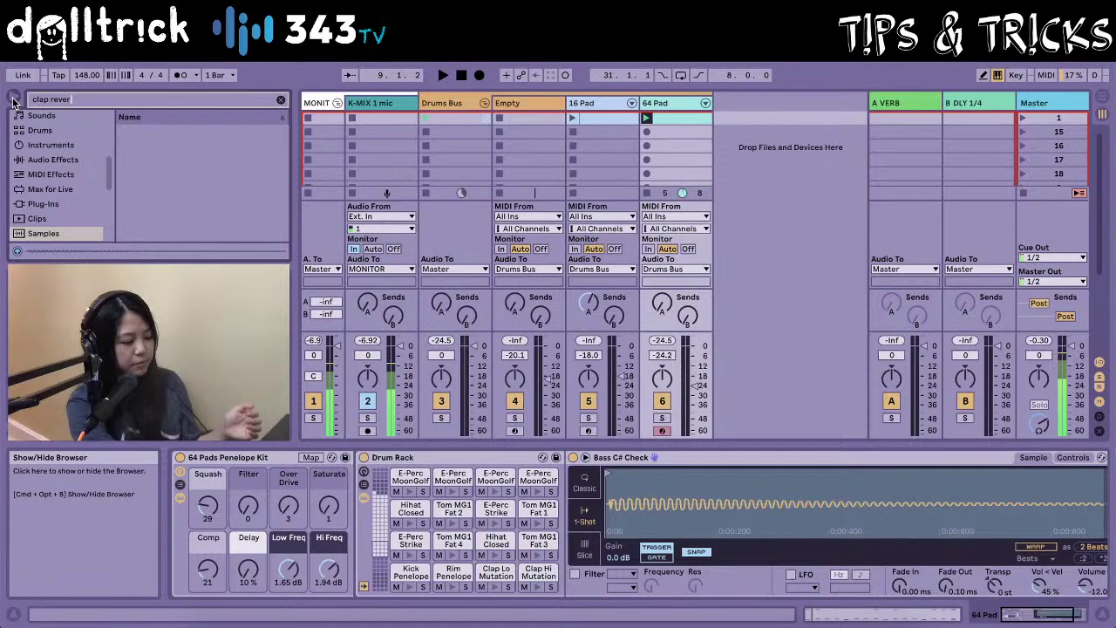
type("b")
left_click(192, 148)
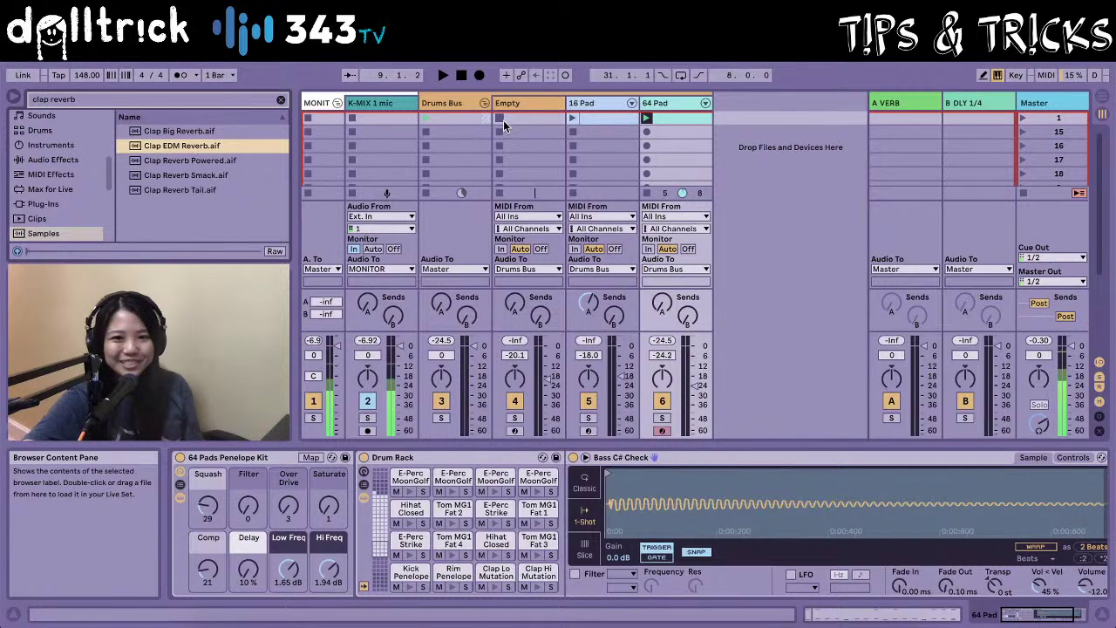
left_click(646, 120)
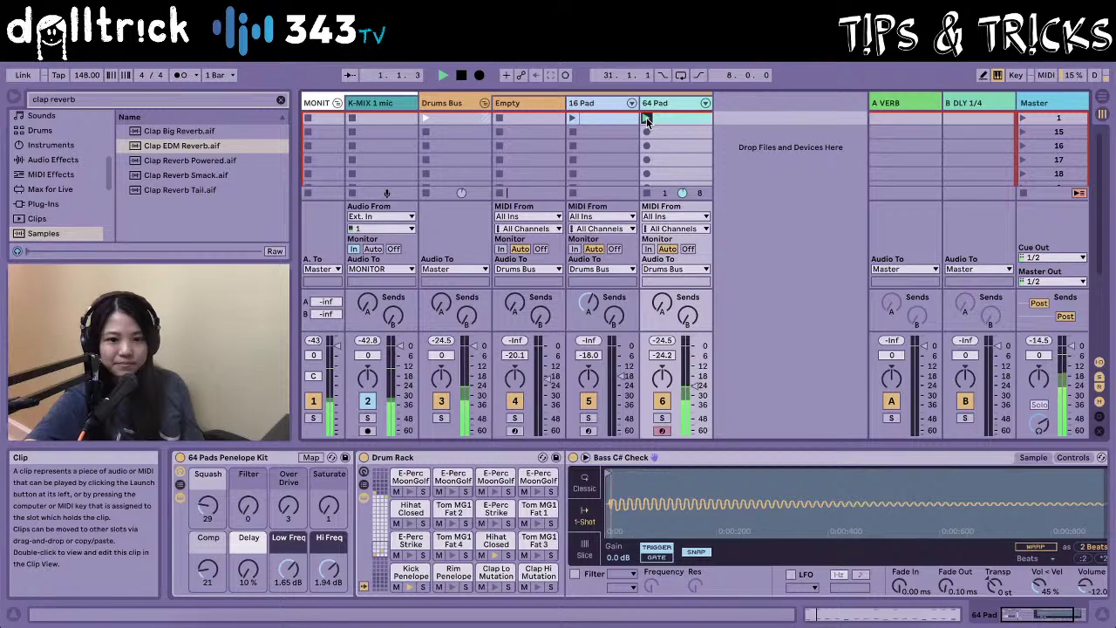
left_click_drag(181, 146, 538, 576)
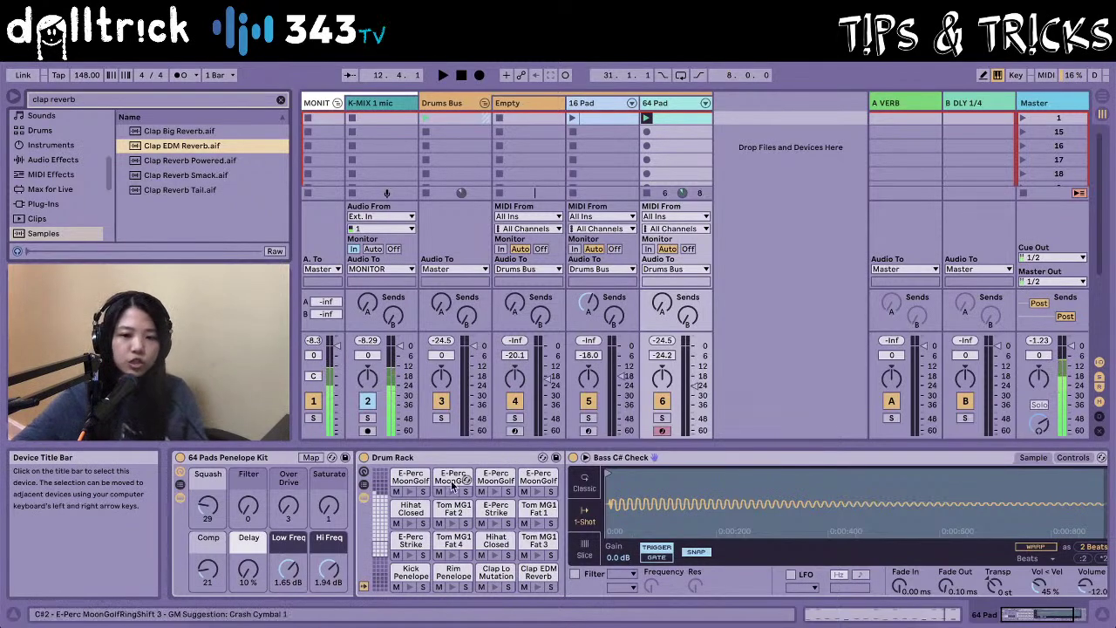
Try transposing the Bass C# Check pad by -17 st and +18 st, and reset its transposition to 0 st.
left_click(380, 478)
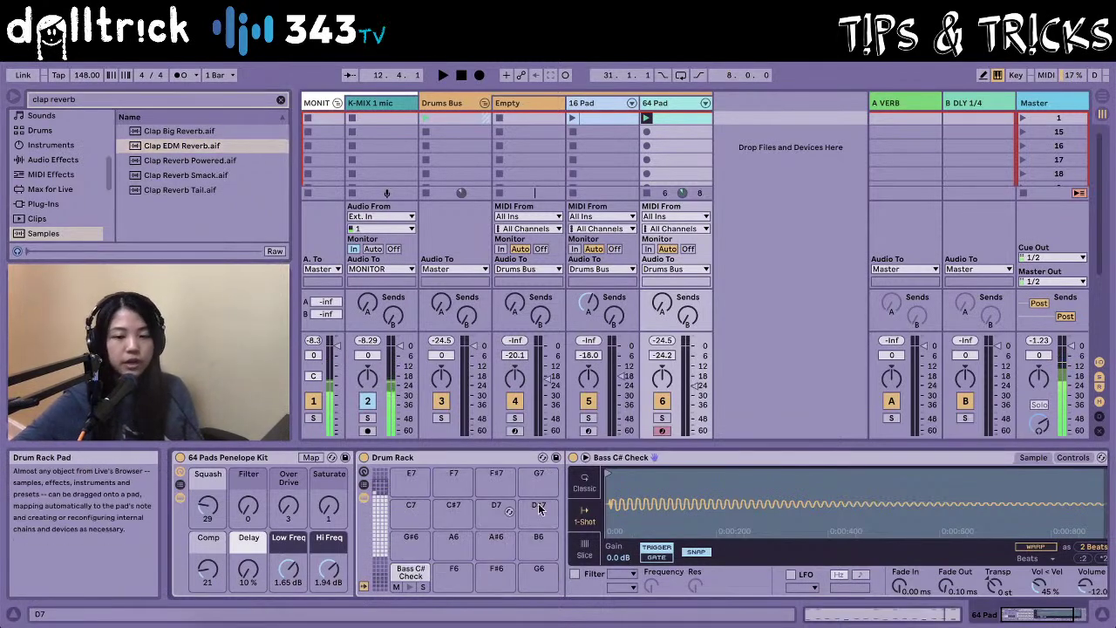
scroll(977, 588, "right", 3)
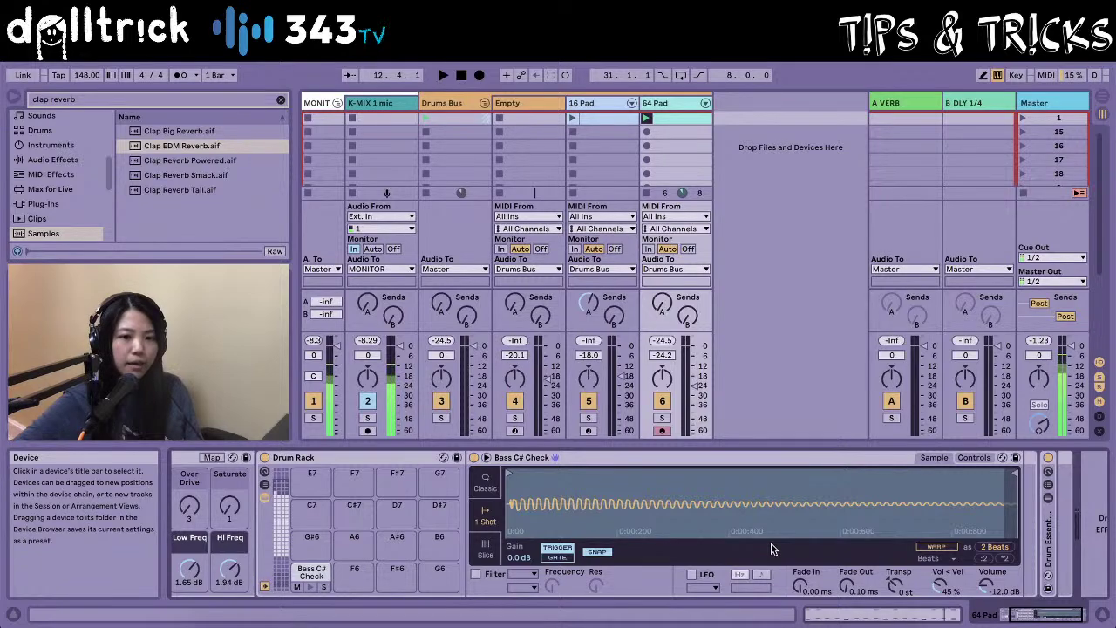
left_click(310, 589)
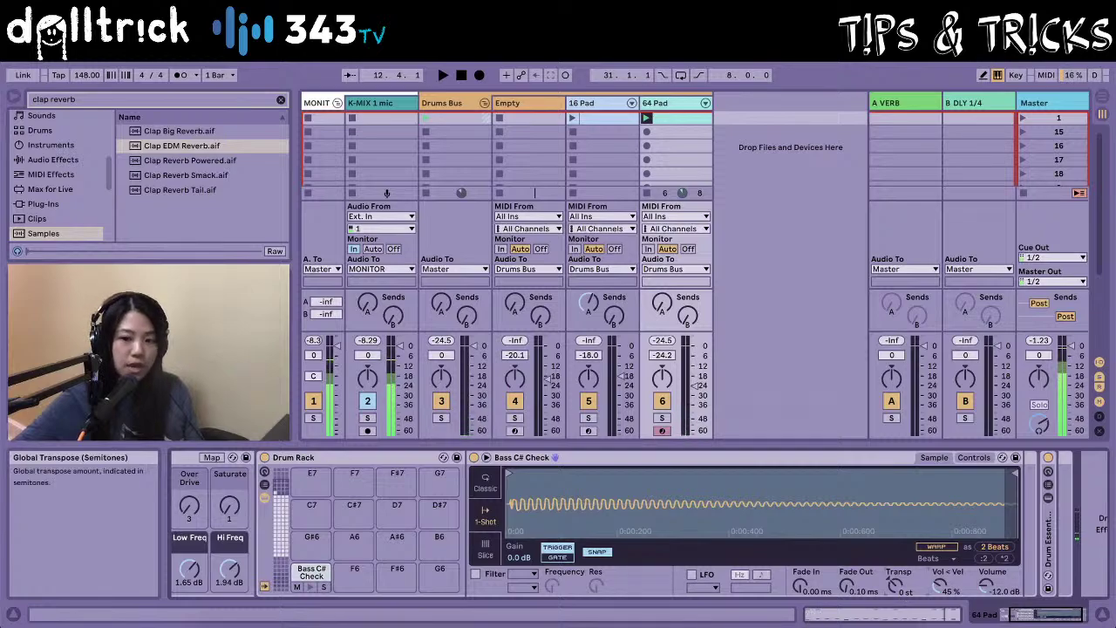
mouse_move(895, 585)
left_mouse_down()
mouse_move(896, 569)
mouse_move(895, 603)
left_mouse_up()
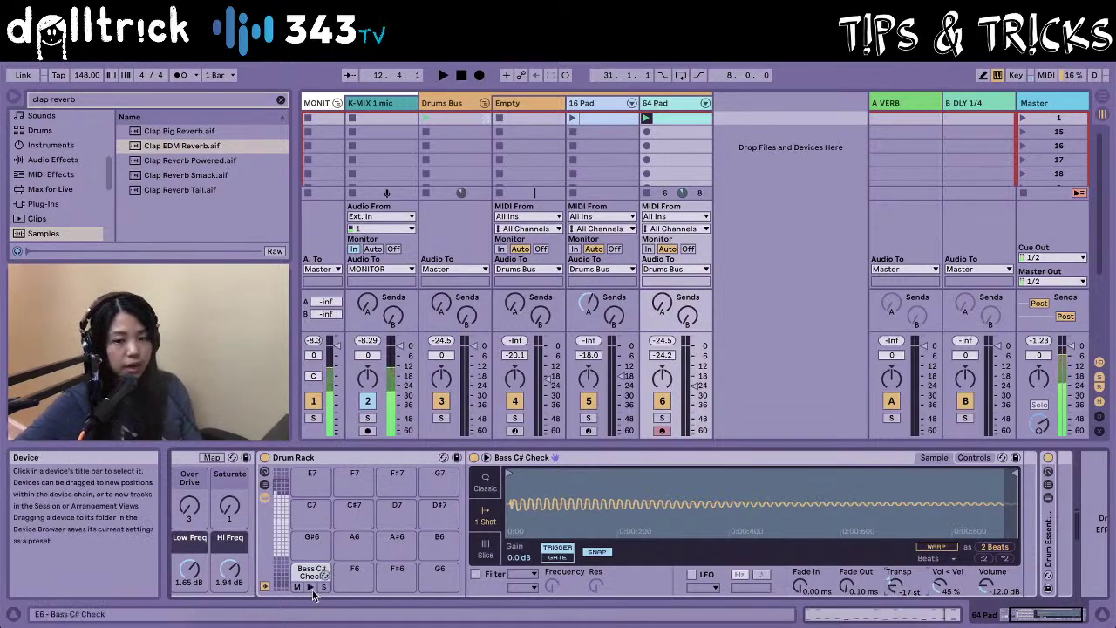
left_click(312, 589)
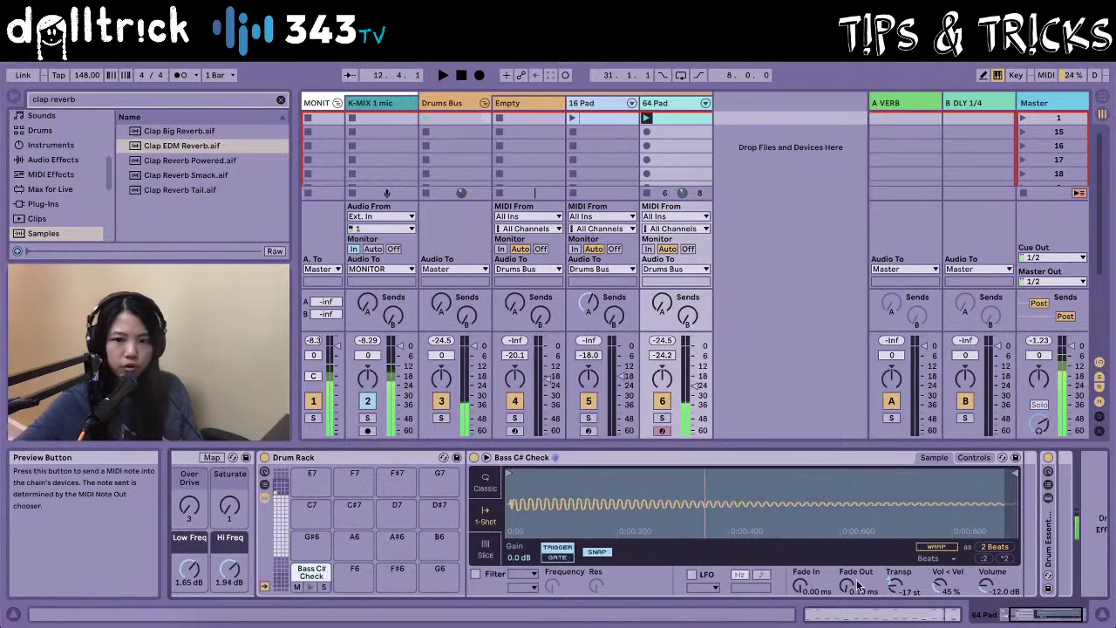
key("ctrl+z")
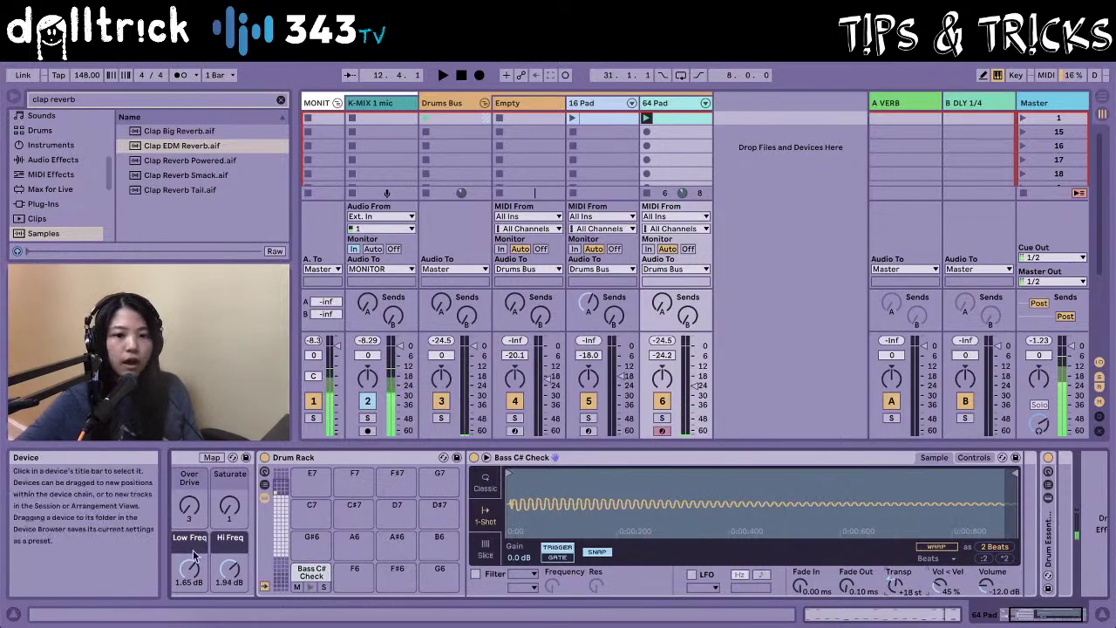
left_click(313, 592)
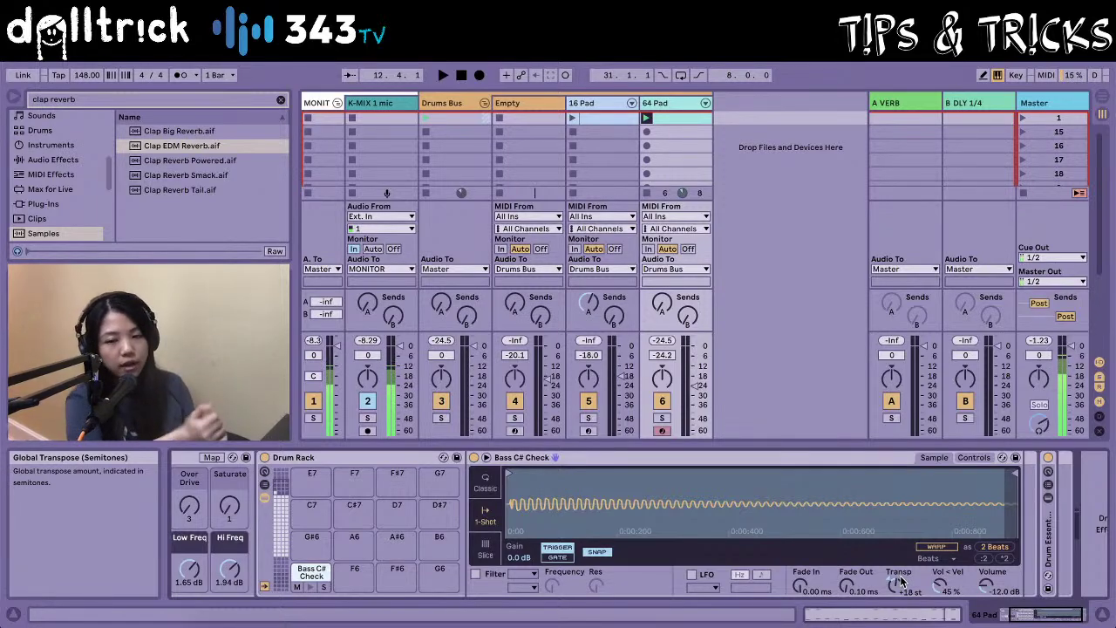
left_click_drag(902, 582, 902, 621)
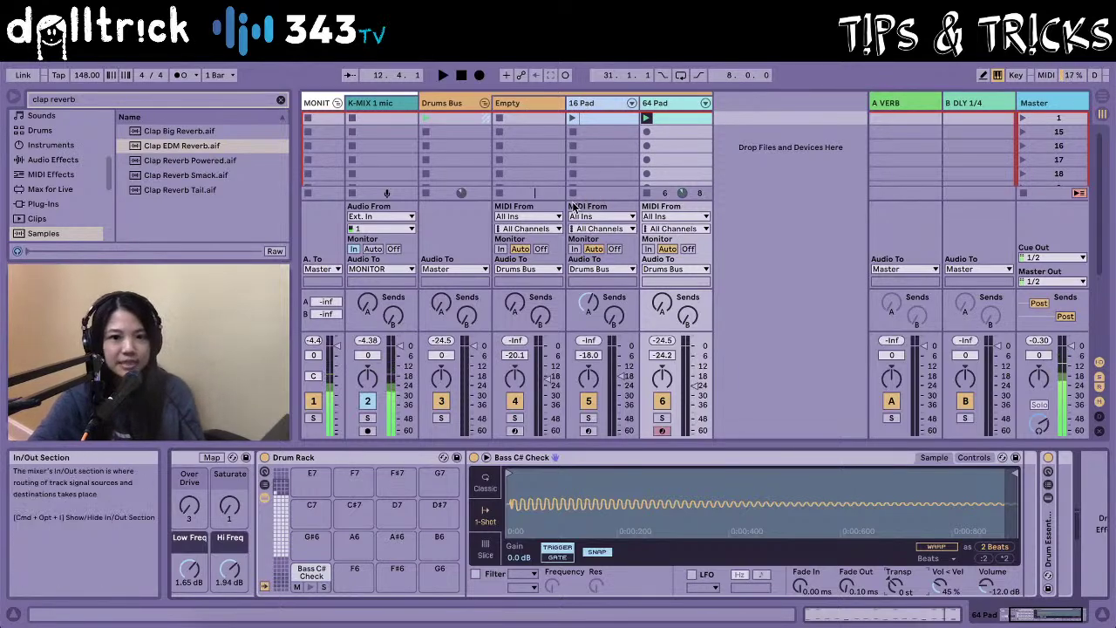
Stop the 64 Pad track's clip and, with the Empty track selected, search the samples for hey.
left_click(664, 193)
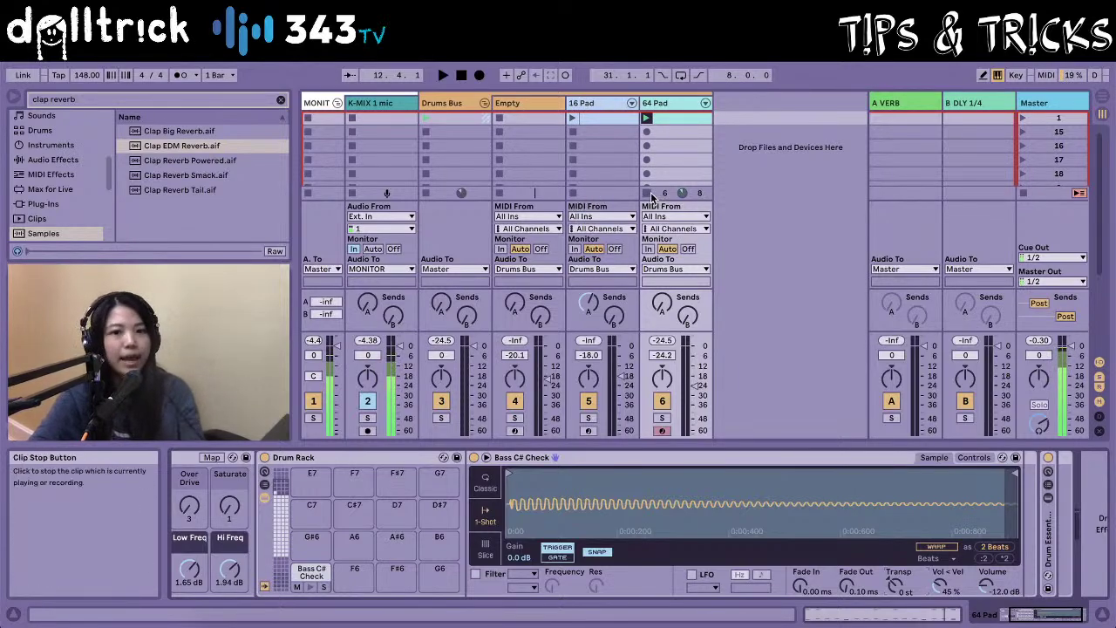
left_click(532, 102)
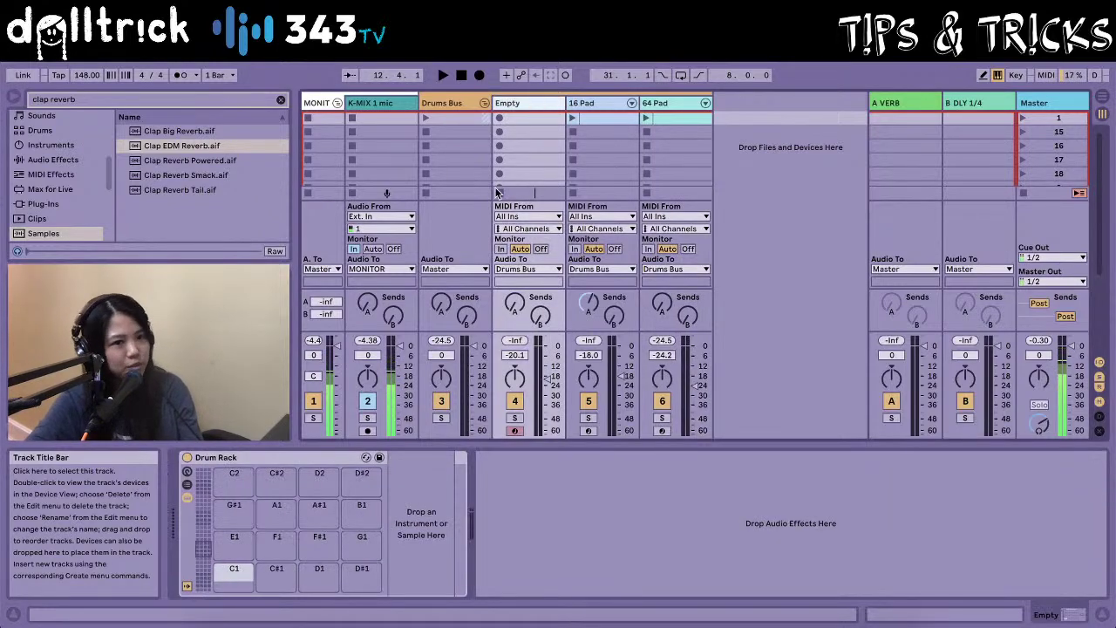
left_click(185, 149)
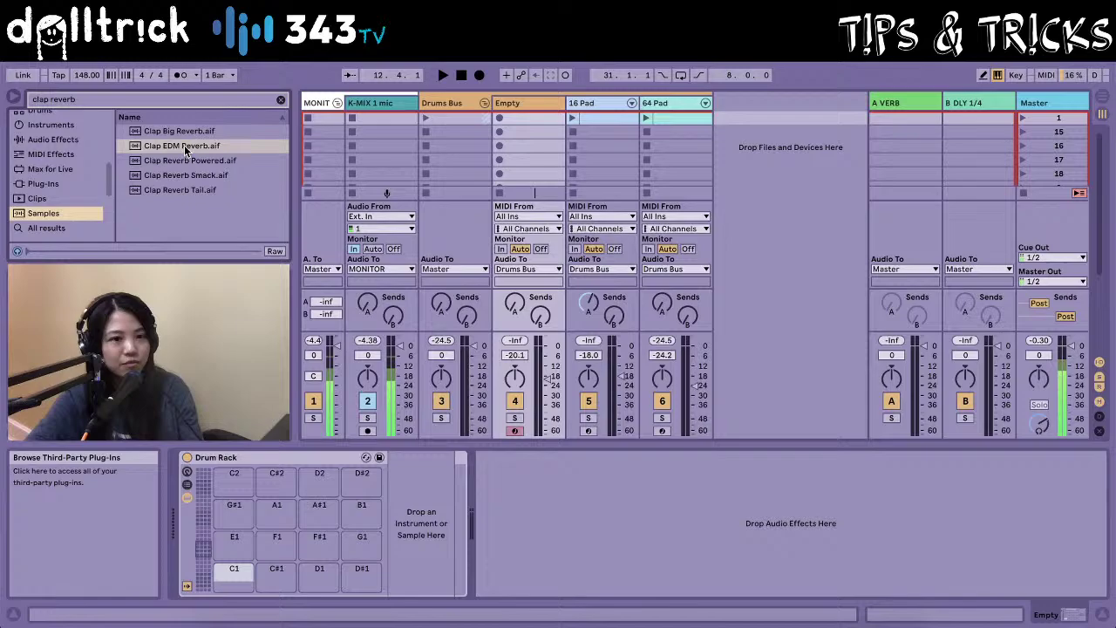
left_click(169, 100)
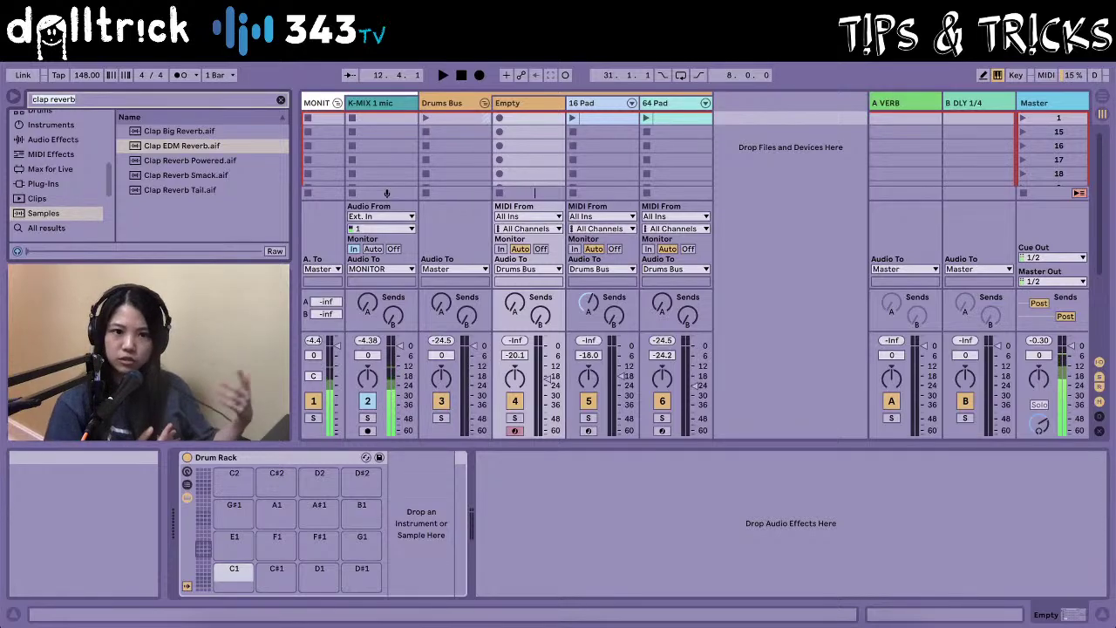
key("ctrl+f")
type("he")
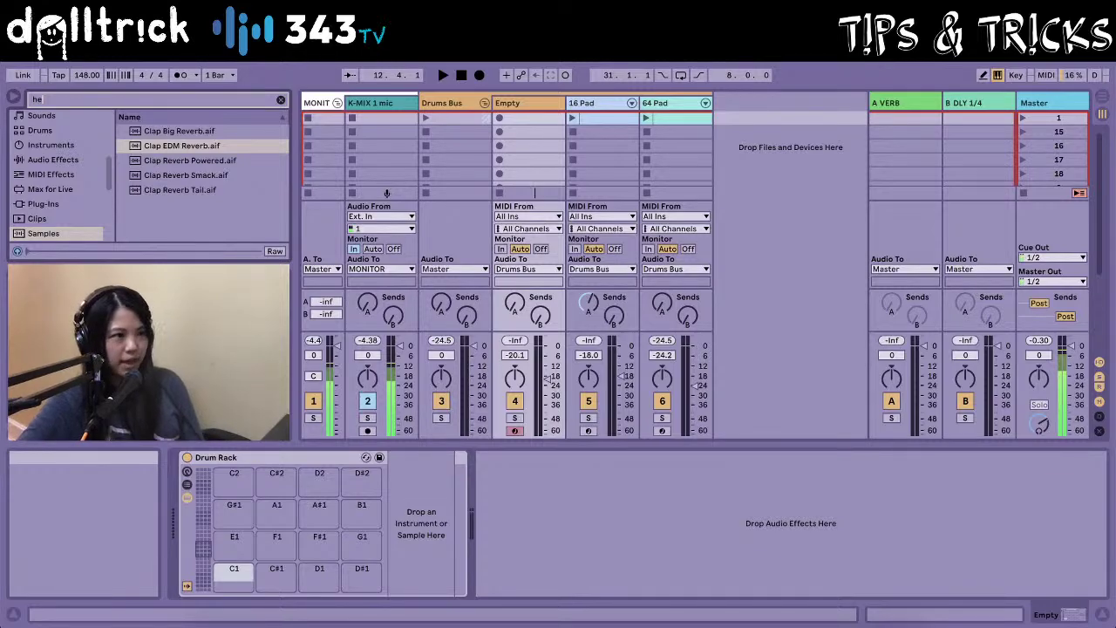
type("y")
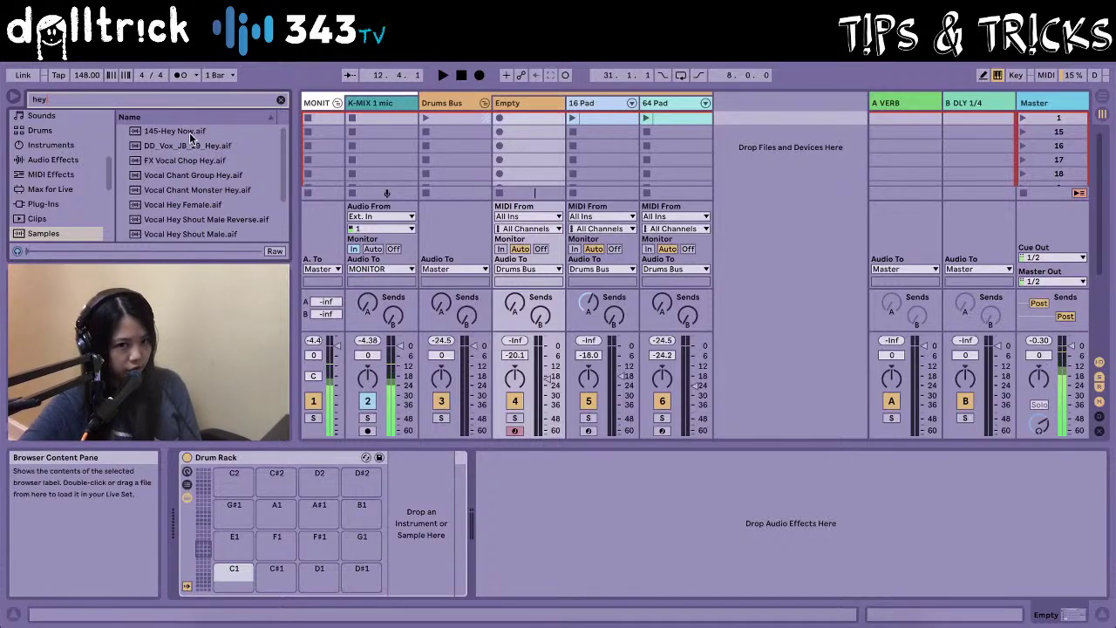
Load FX Vocal Chop Hey.aif, Vocal Hey Shout Male.aif and Vocal Hey Female.aif onto the Empty rack's E4, G4 and F#4 pads.
left_click(186, 161)
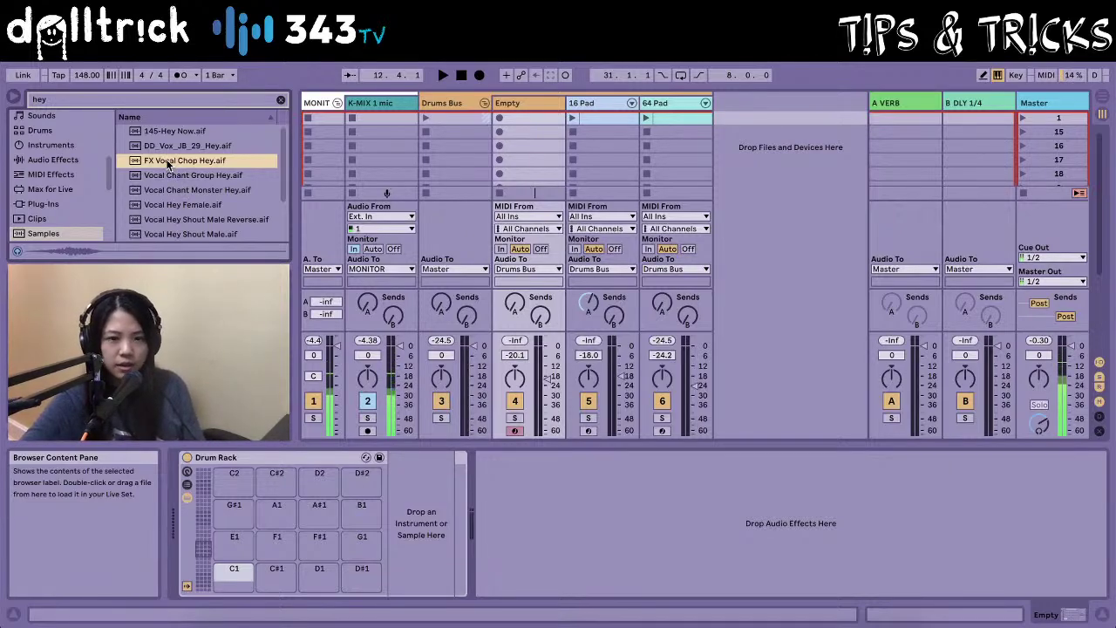
scroll(226, 521, "up", 8)
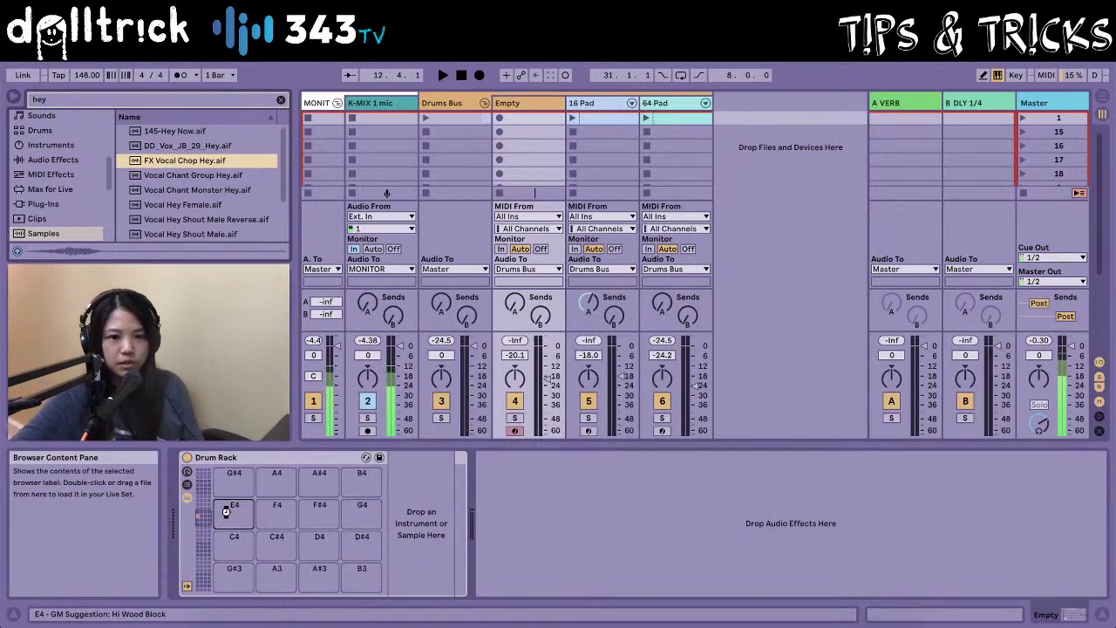
left_click_drag(243, 527, 253, 513)
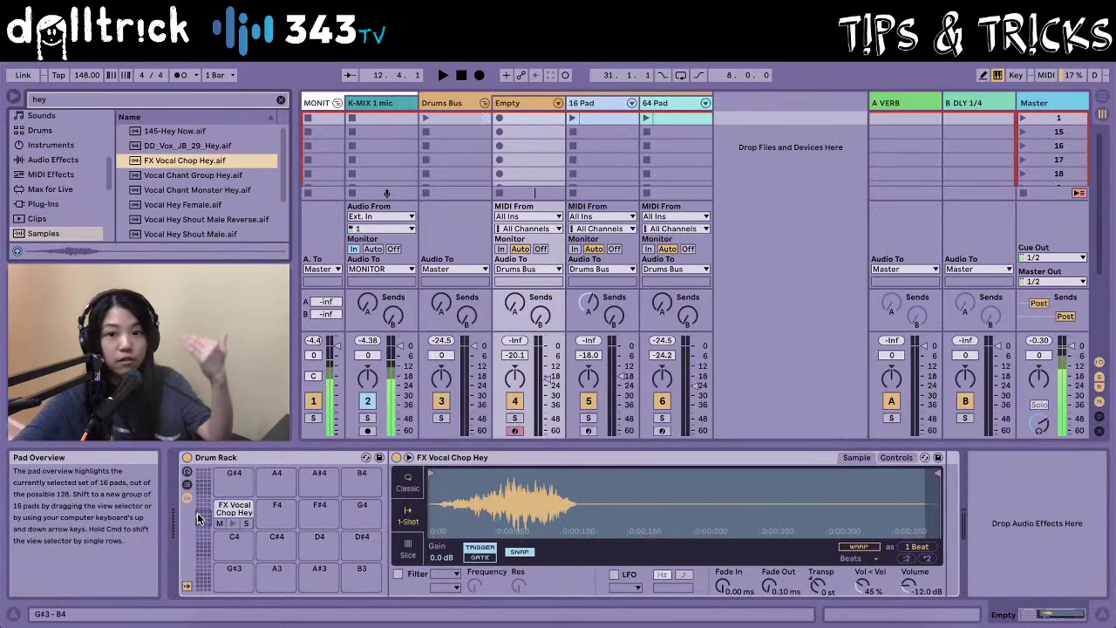
left_click_drag(175, 234, 361, 513)
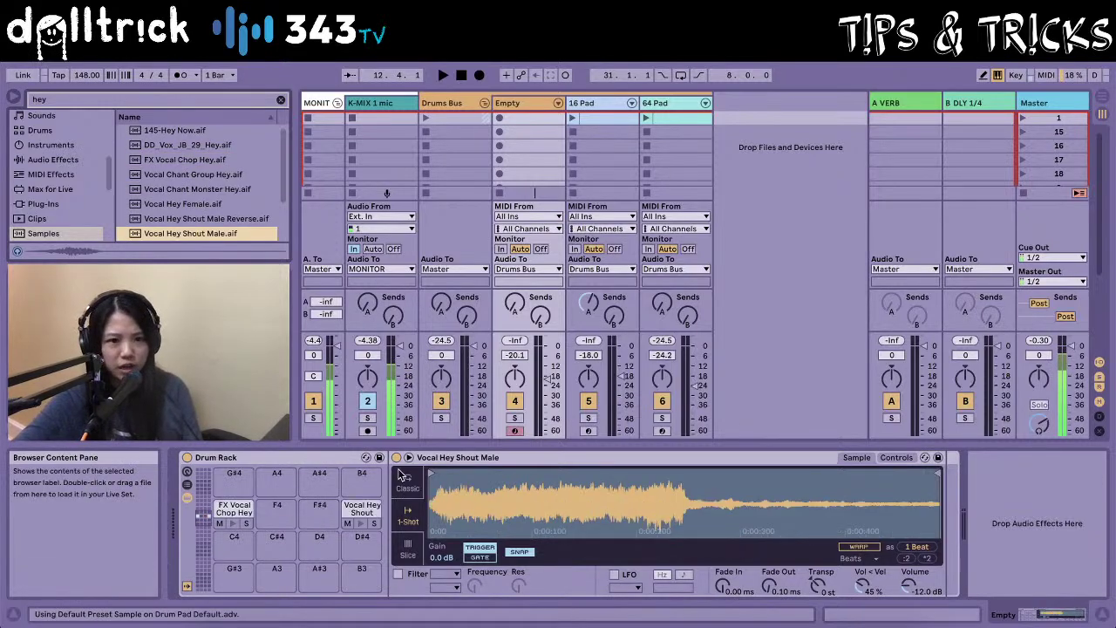
key("Up")
key("Up")
left_click_drag(305, 562, 320, 516)
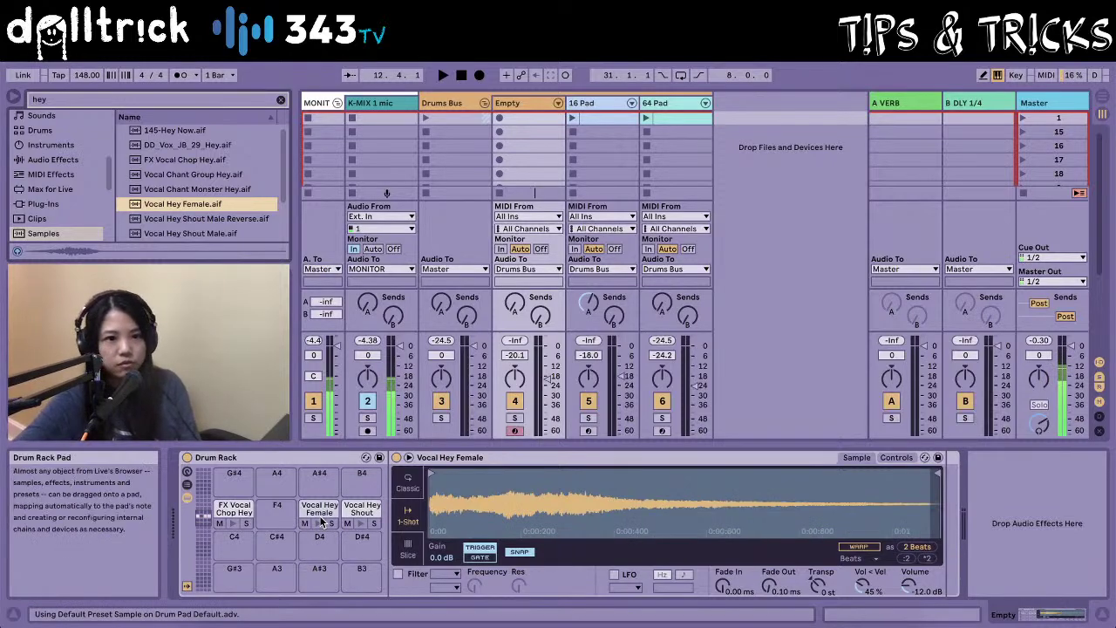
Load Vocal Chant Group Hey.aif onto the Empty rack's F4 pad and rename the track Hey!
left_click(175, 174)
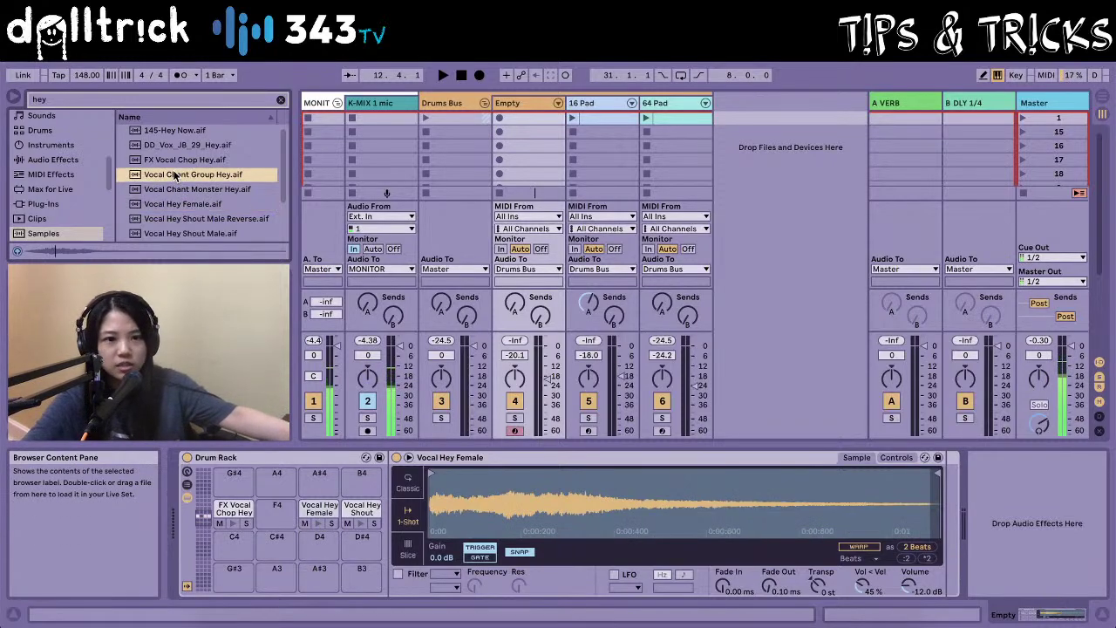
left_click_drag(262, 520, 262, 520)
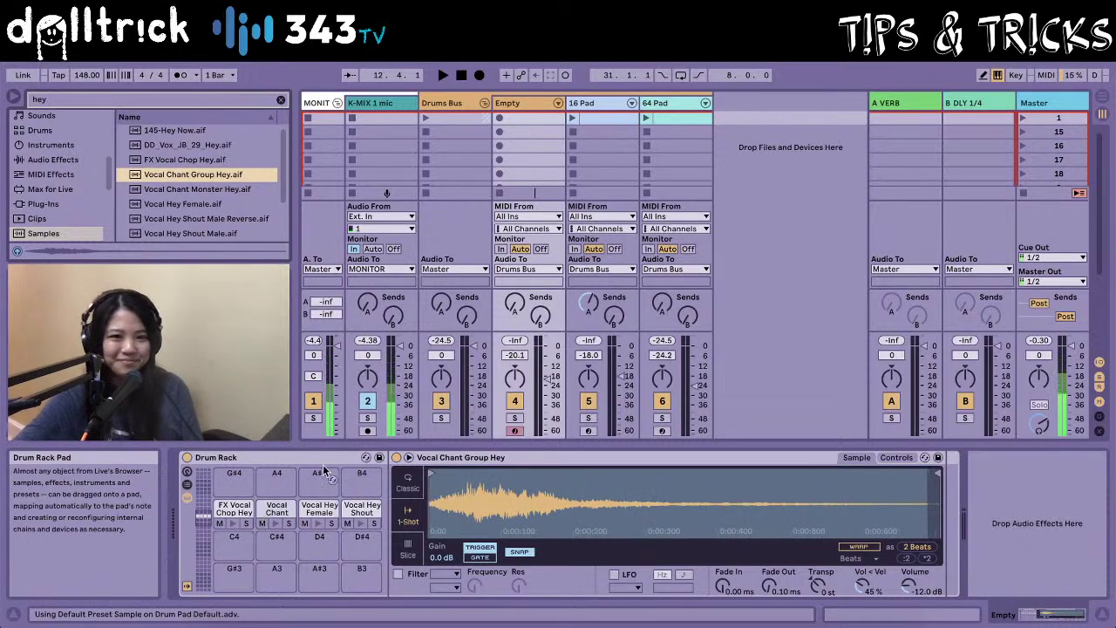
key("super+r")
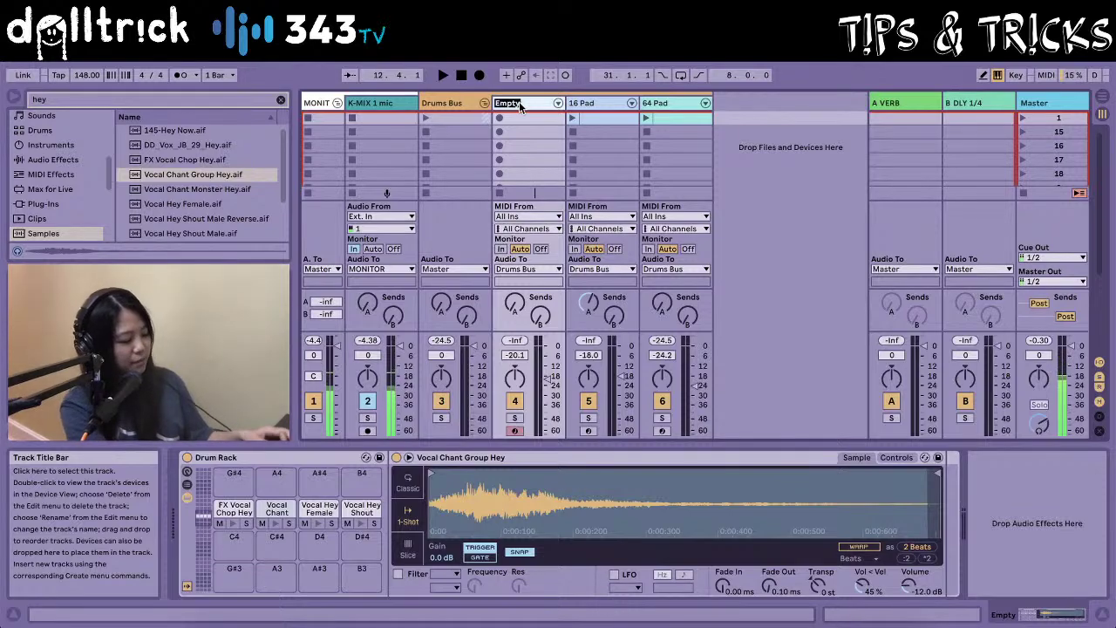
type("Hey!")
key("Return")
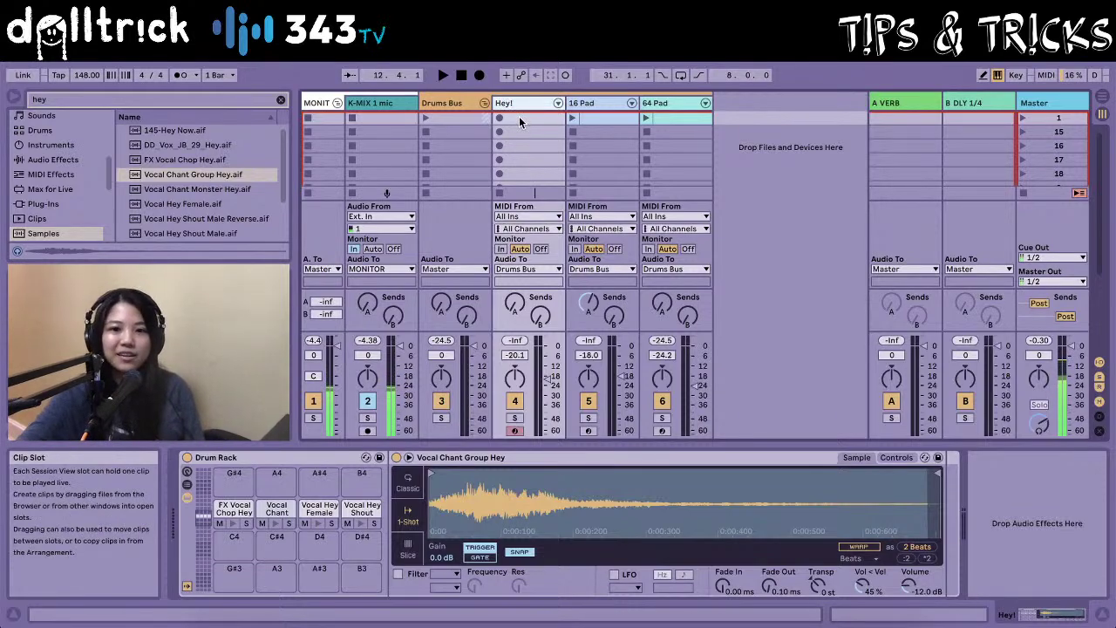
Create a Hey! clip with Shout Male at 1.1.2, Chant Group at 1.2.2, FX Vocal Chop at 1.3.2 and Female at 1.4.1 and 1.4.3.
double_click(523, 119)
double_click(567, 495)
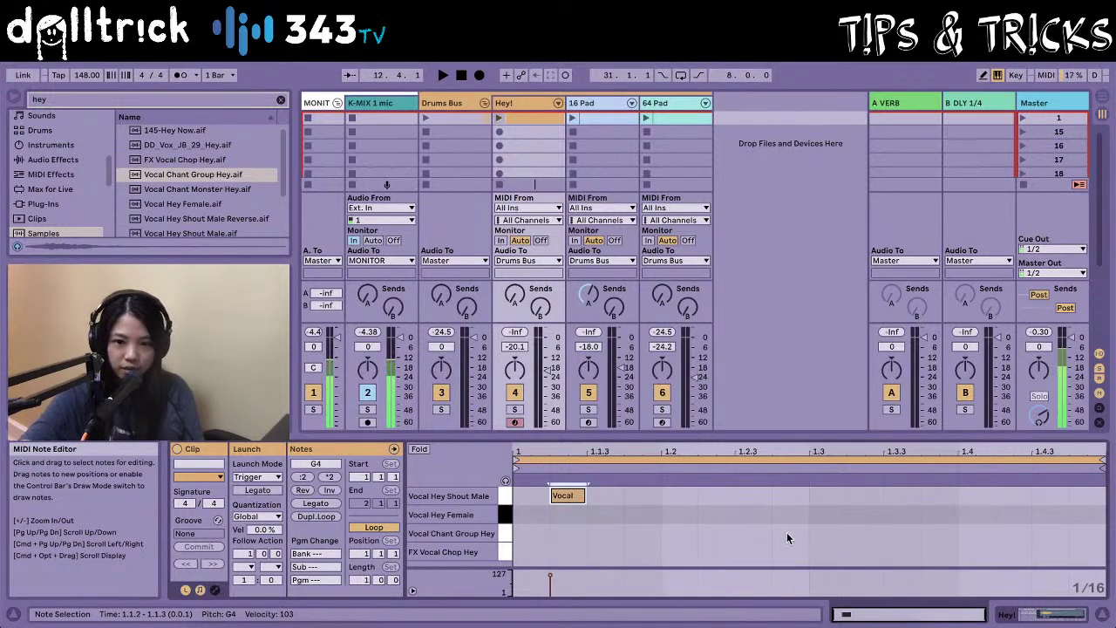
double_click(750, 533)
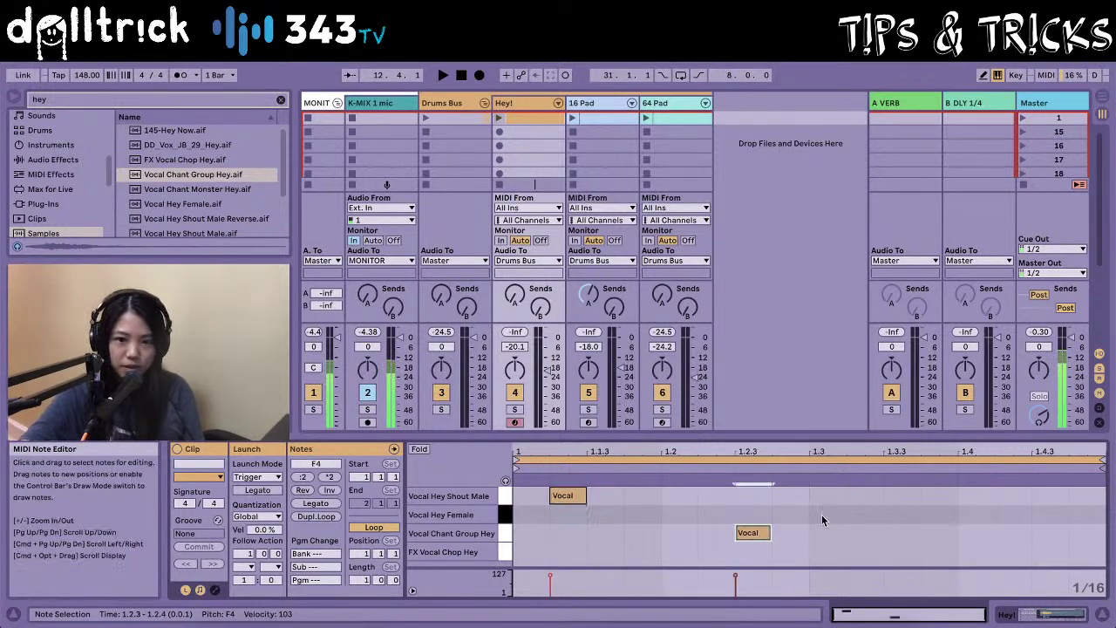
left_click_drag(748, 534, 710, 538)
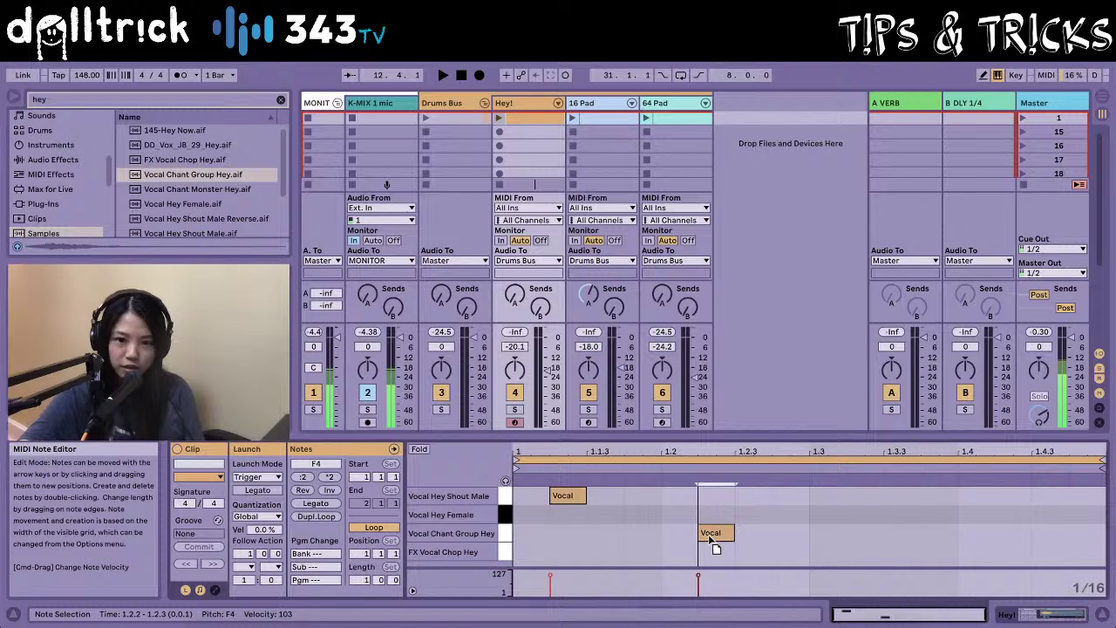
double_click(852, 553)
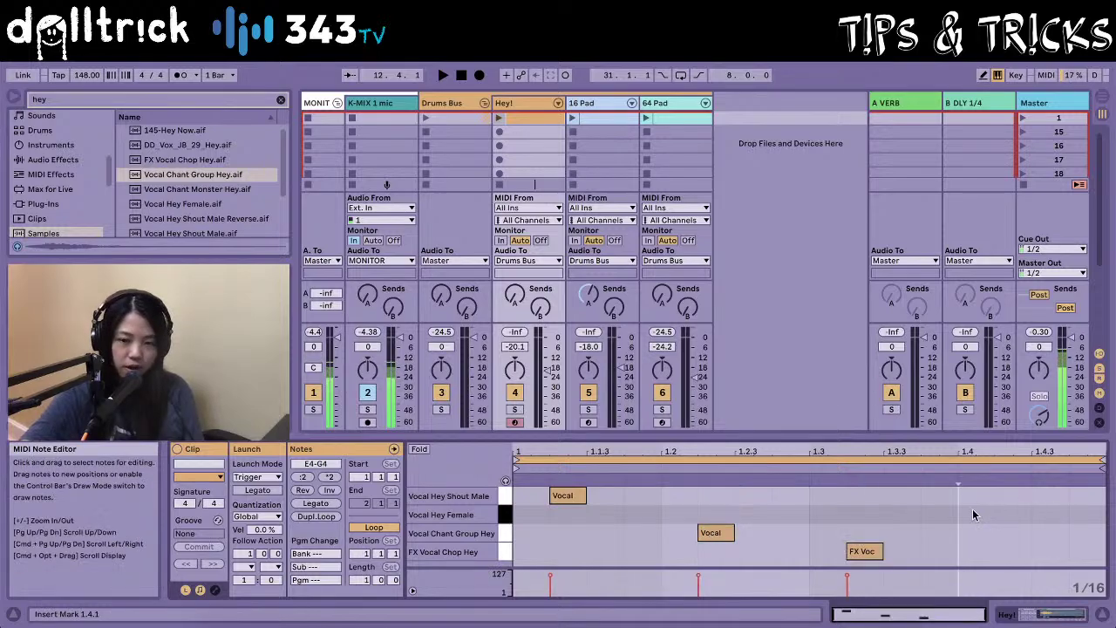
double_click(973, 514)
double_click(1046, 513)
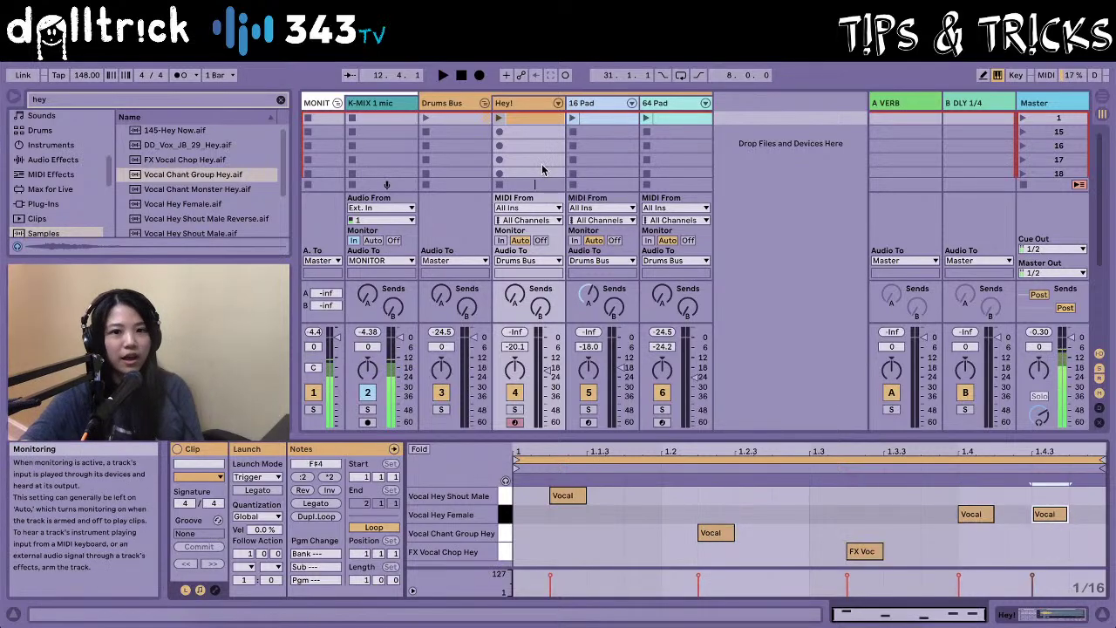
Play the Hey! and 64 Pad clips together and shift the first three Hey! notes one sixteenth earlier, onto beats 1, 2 and 3.
left_click(500, 122)
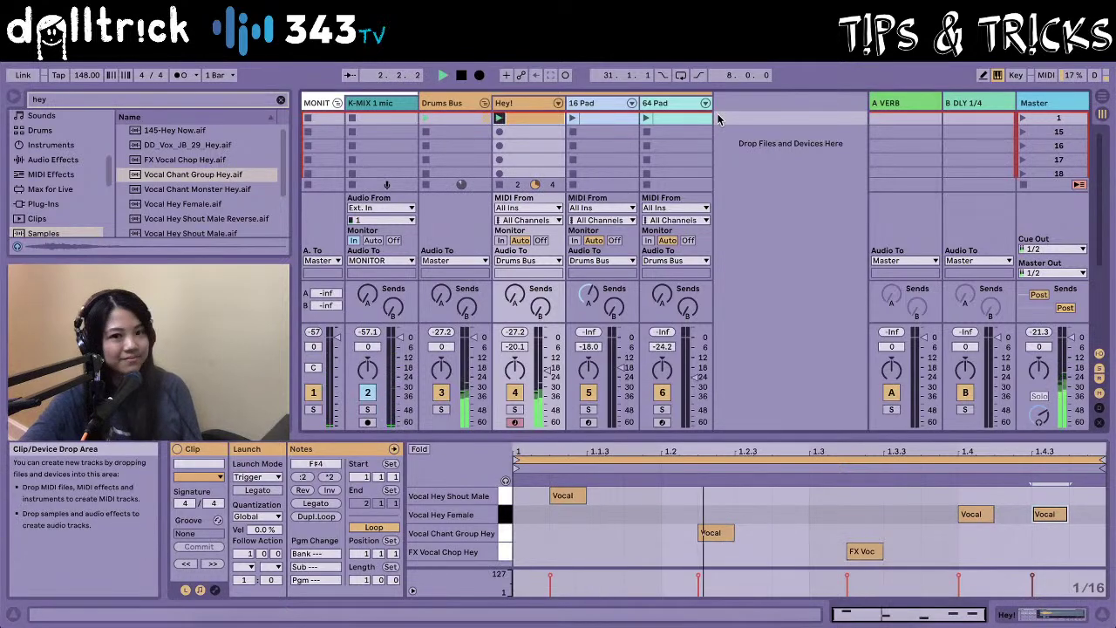
left_click(646, 119)
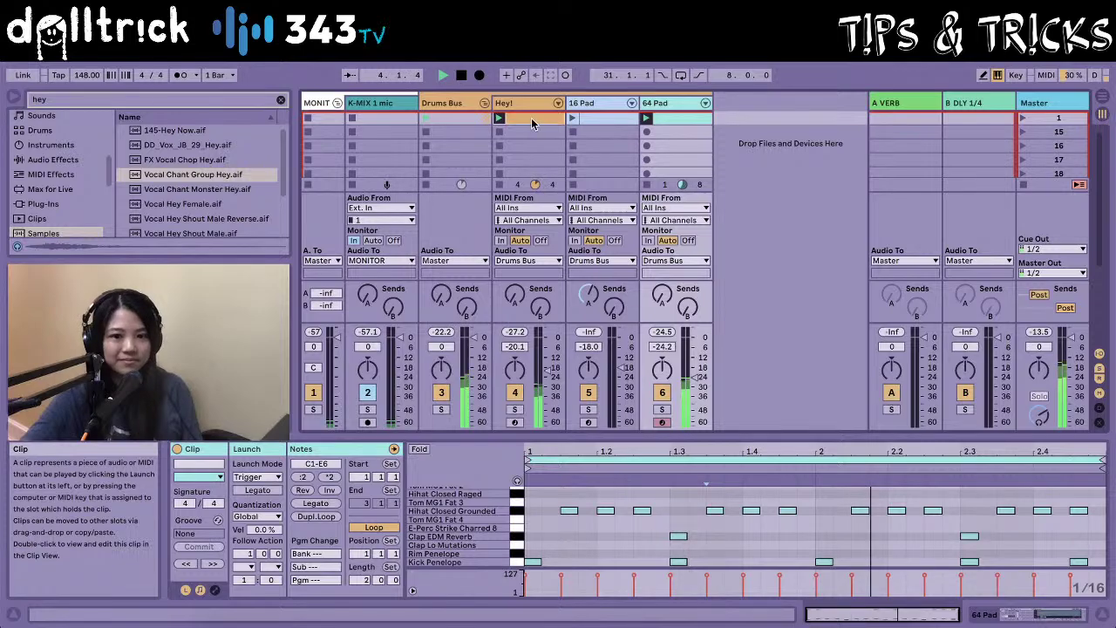
left_click(534, 123)
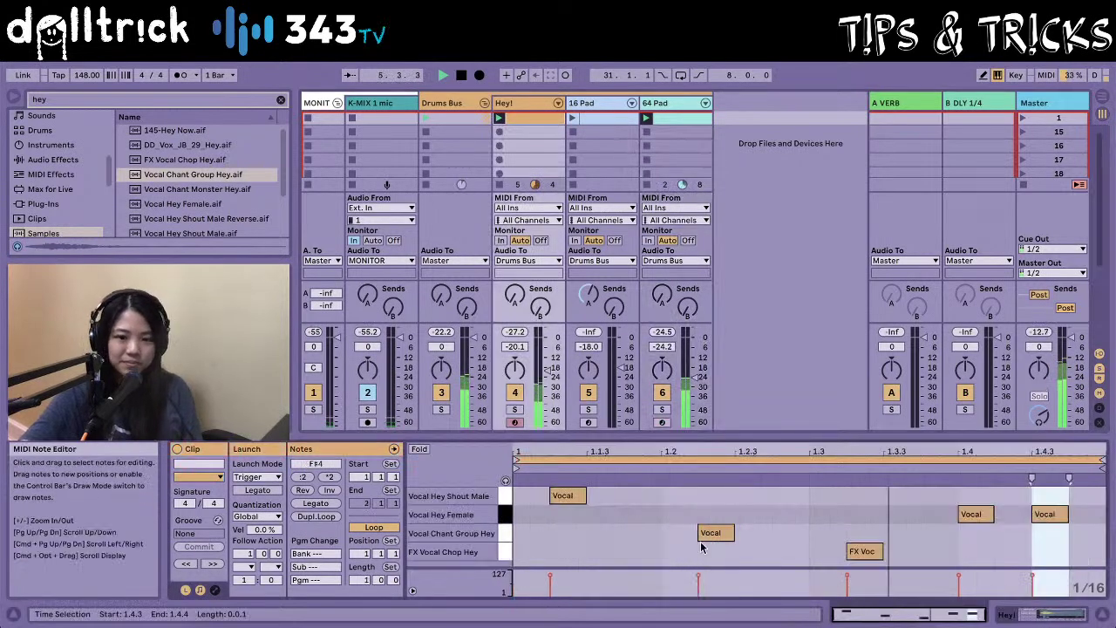
left_click_drag(904, 563, 534, 490)
left_click_drag(557, 495, 522, 496)
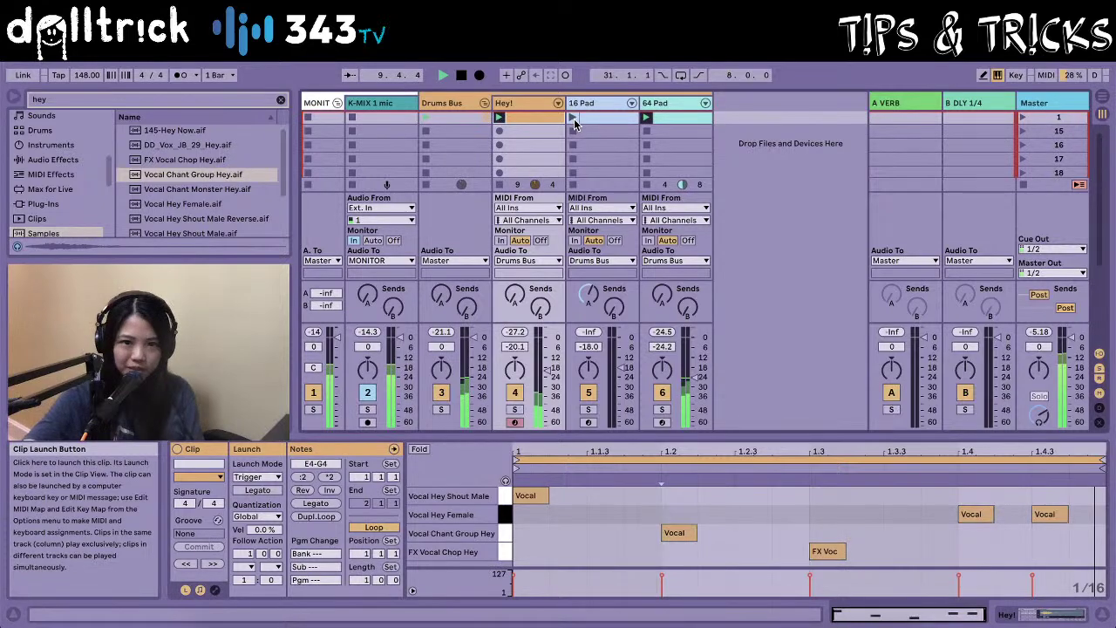
Play the 16 Pad clip along with the others and set the Drums Bus volume to -20.0 dB after trying levels down to -26.6 dB.
left_click(574, 124)
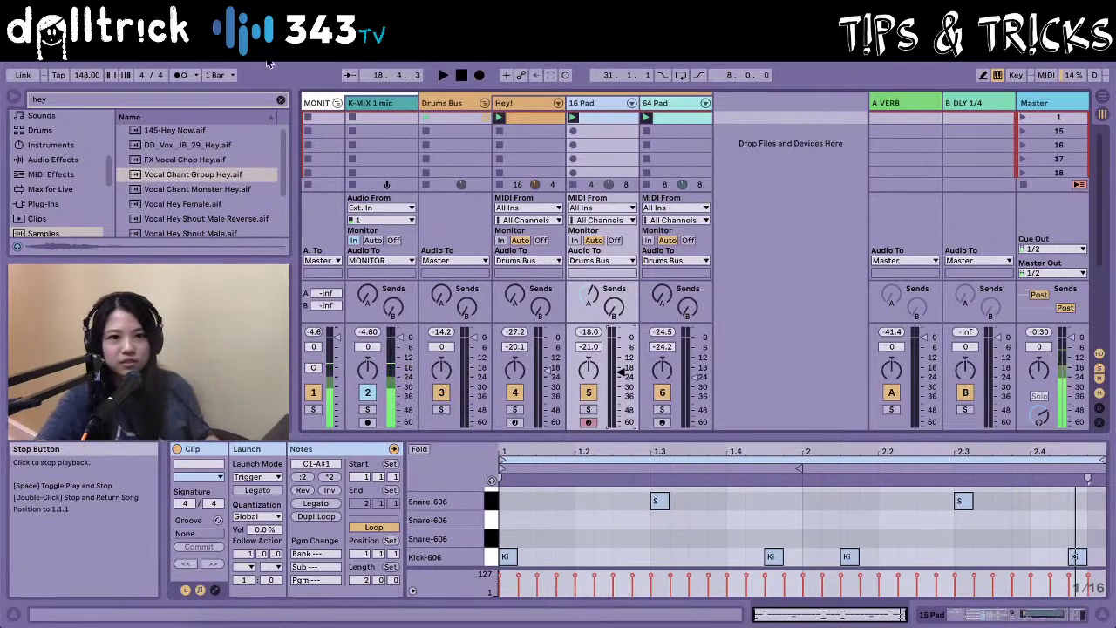
key("space")
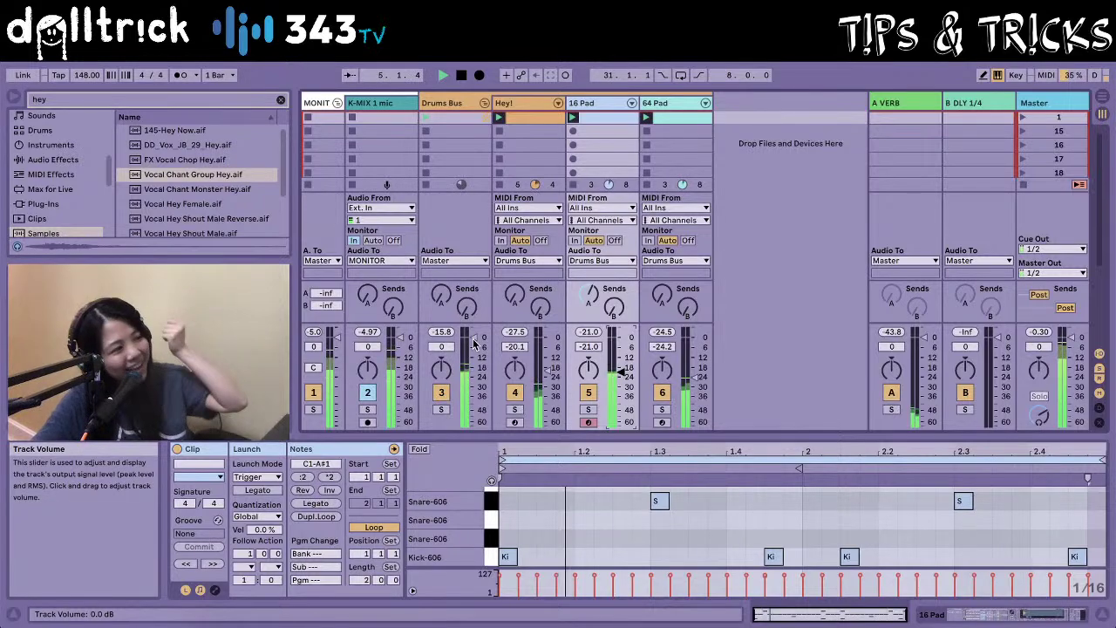
left_click_drag(485, 336, 474, 373)
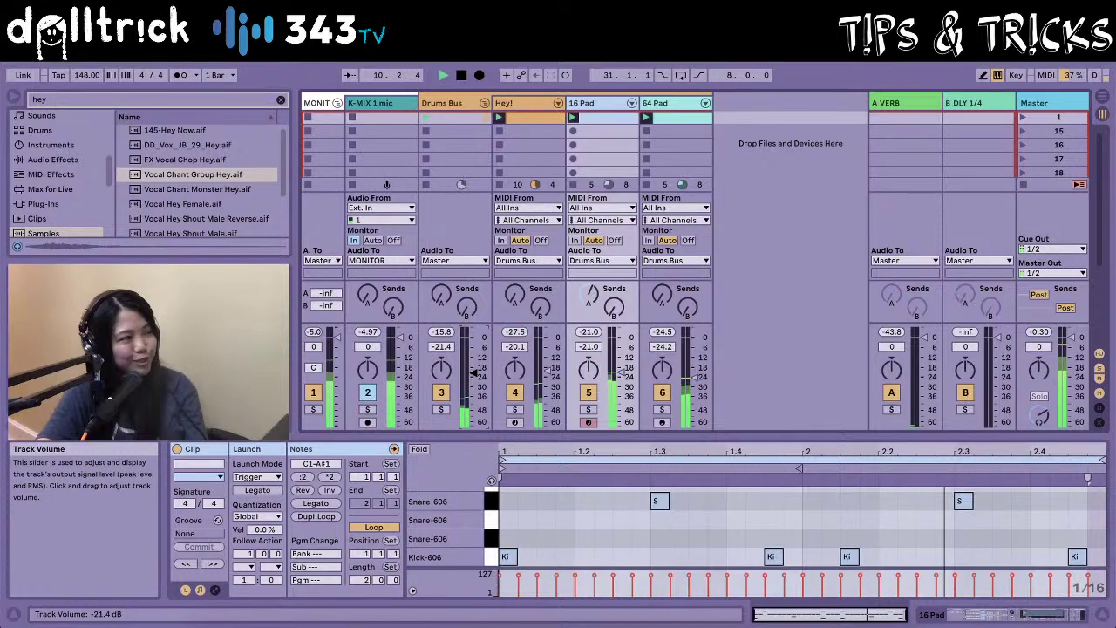
left_click_drag(475, 373, 475, 377)
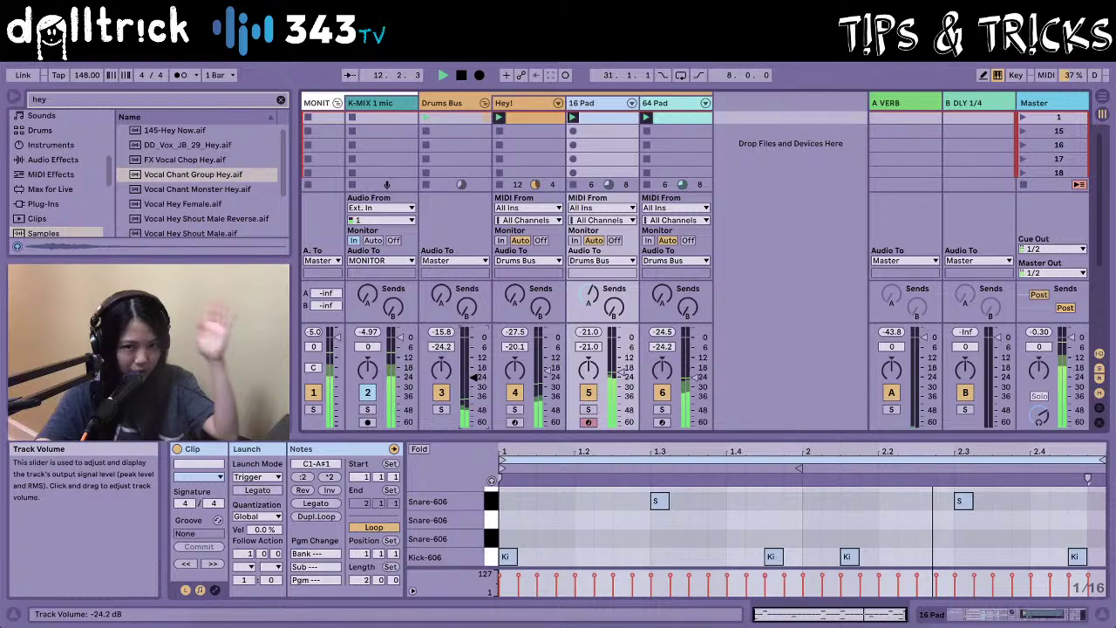
left_click_drag(474, 376, 474, 381)
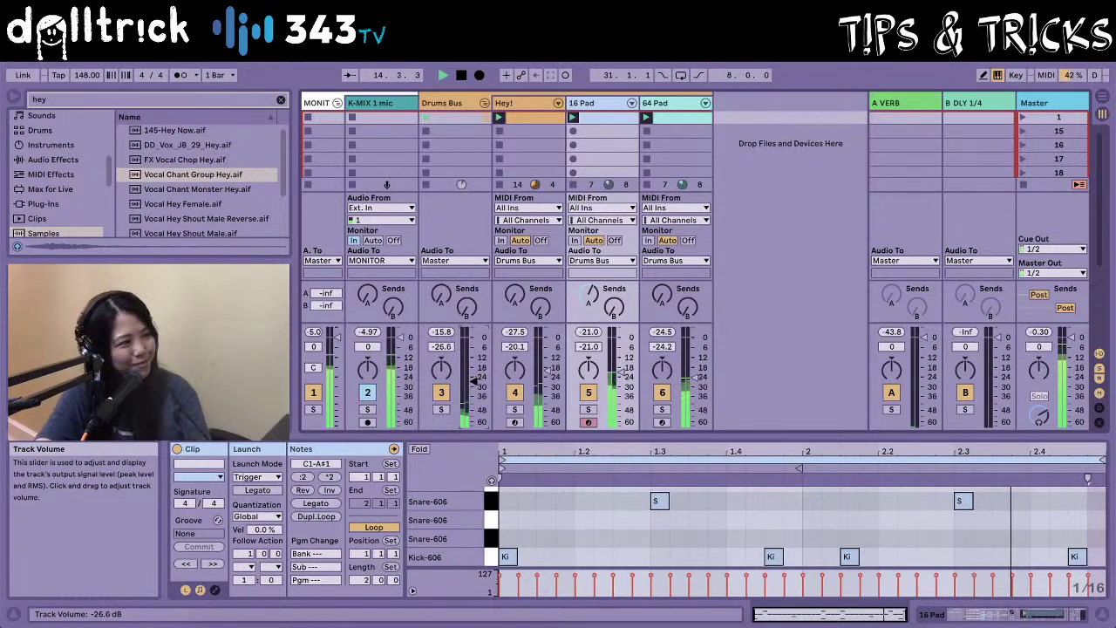
left_click_drag(473, 381, 475, 370)
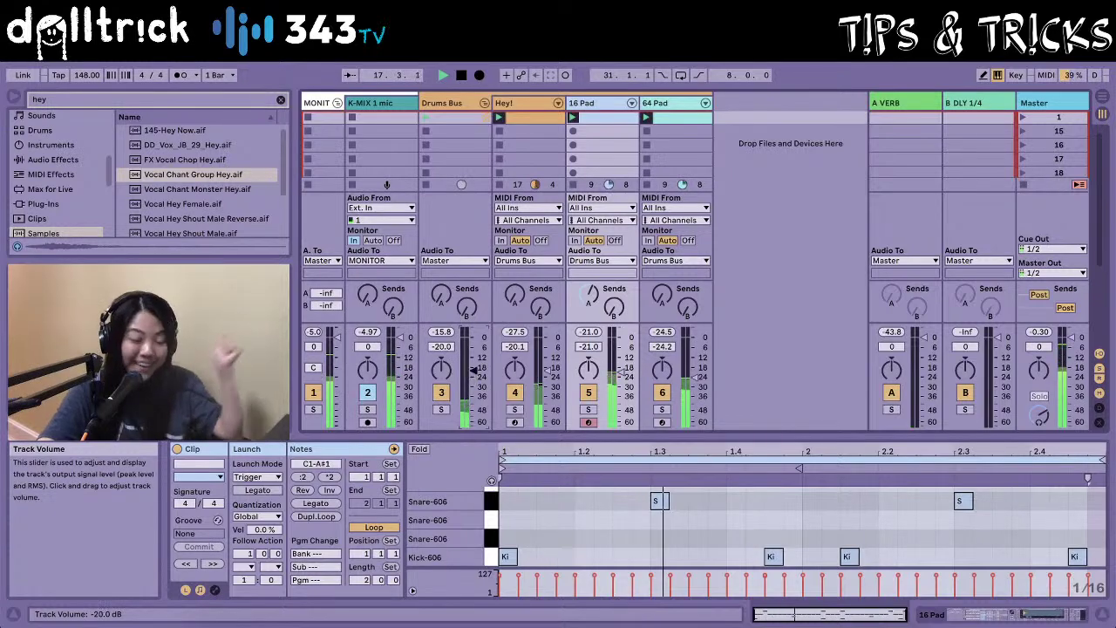